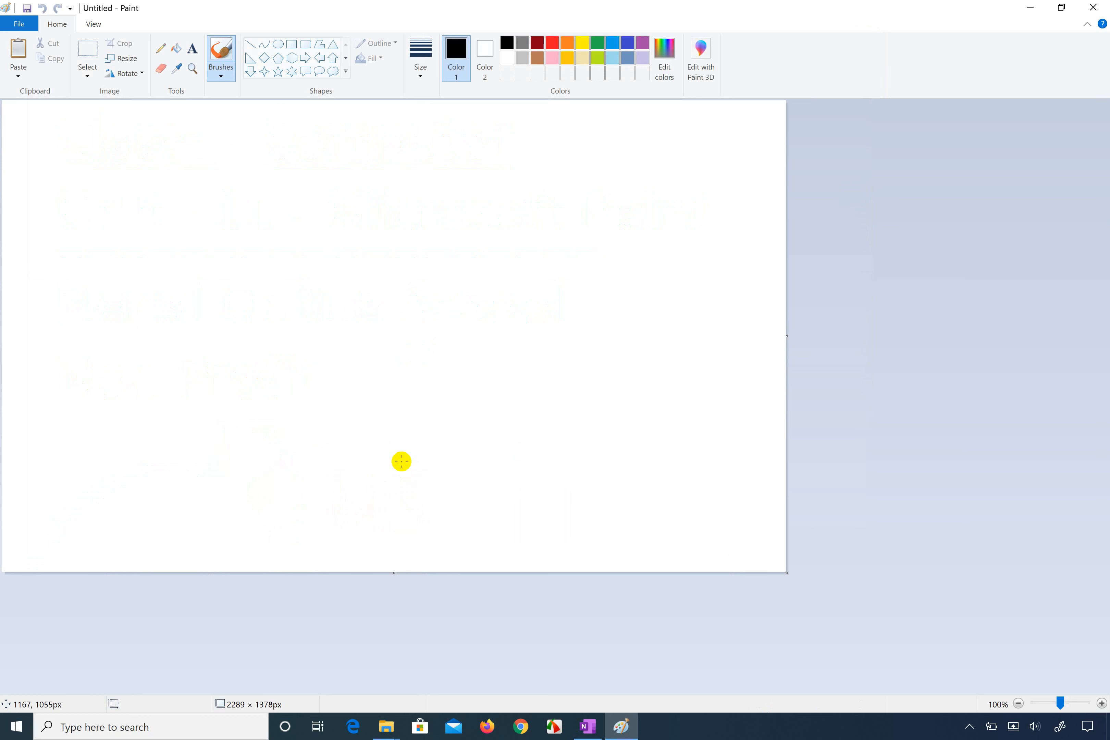
Step: Try out zooming in and out on the blank canvas, ending back at 100%
click(95, 25)
click(60, 24)
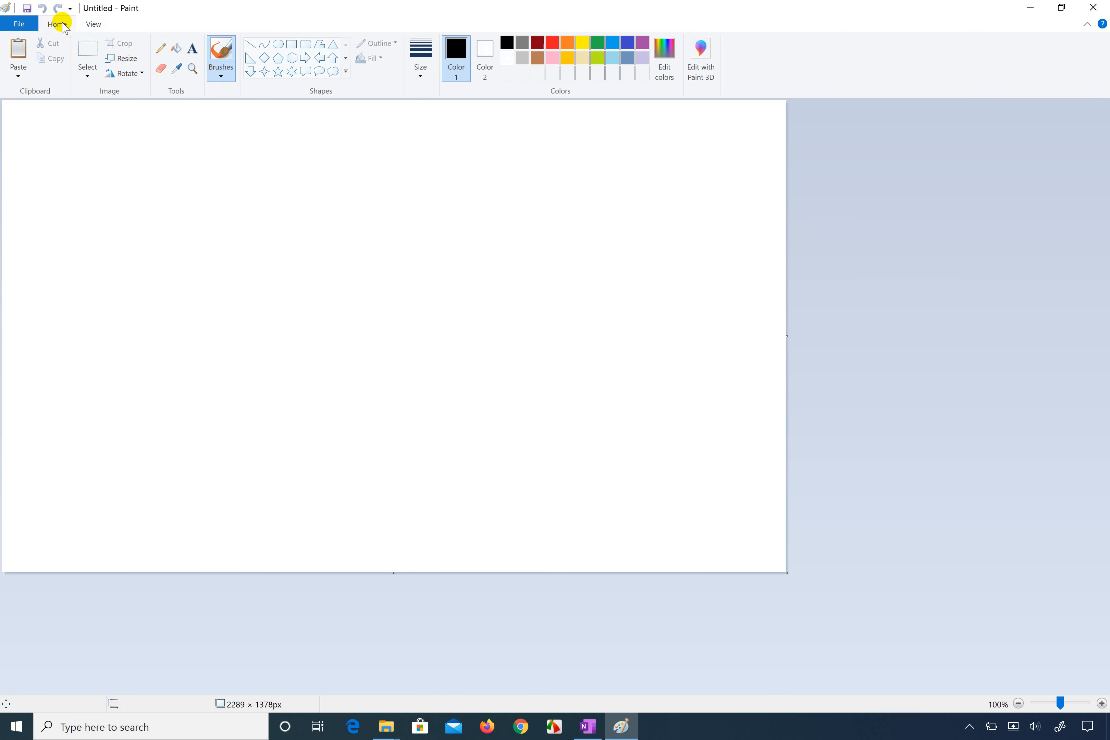
click(91, 24)
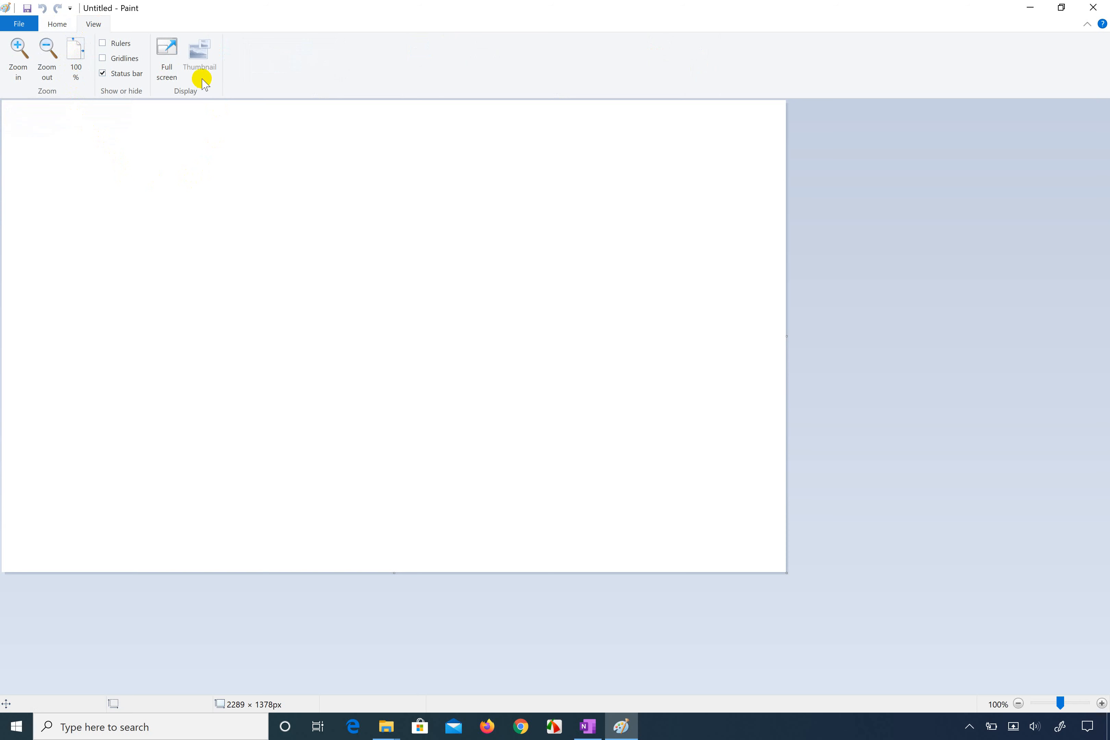
click(16, 47)
click(15, 47)
click(15, 47)
click(15, 47)
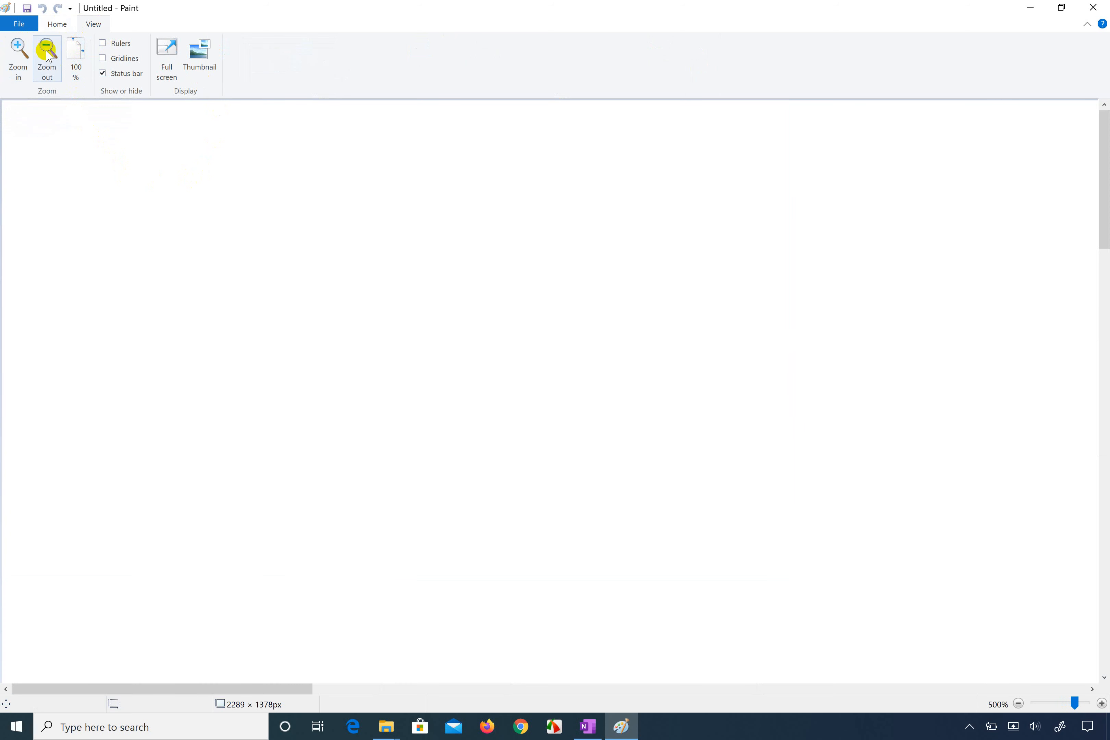
click(48, 55)
click(48, 55)
click(49, 55)
click(48, 55)
click(19, 47)
click(19, 47)
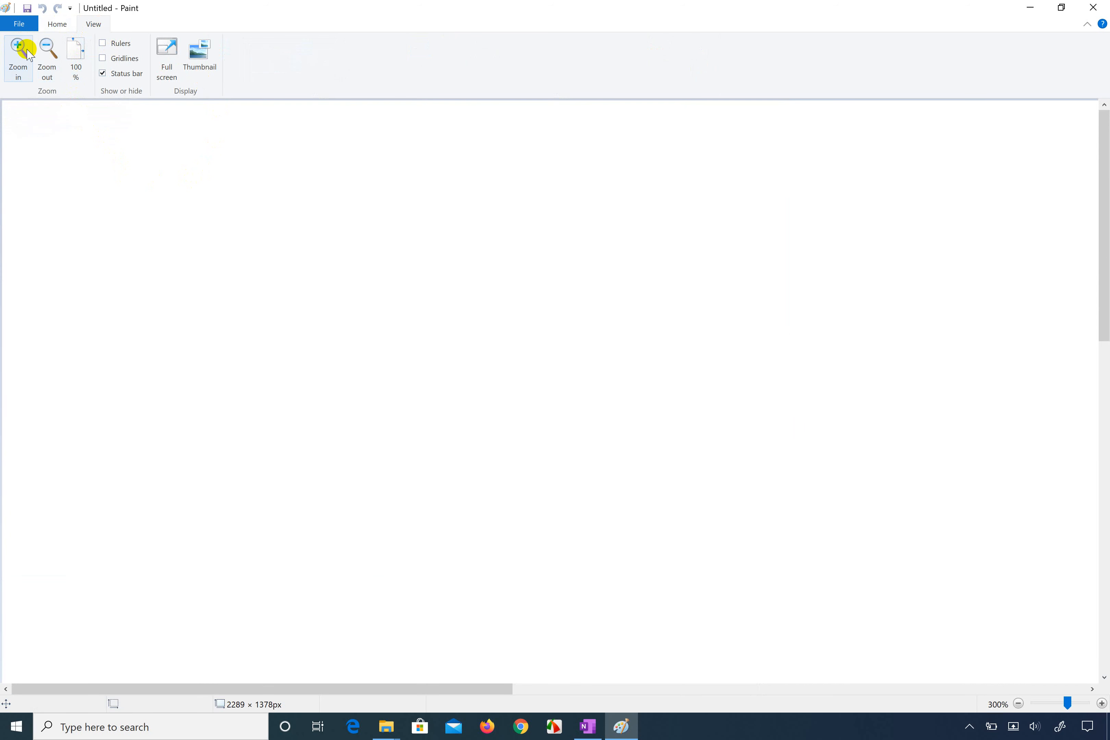
click(48, 55)
click(48, 55)
Step: Turn the rulers on and off again, and preview the blank canvas in full screen twice
click(104, 43)
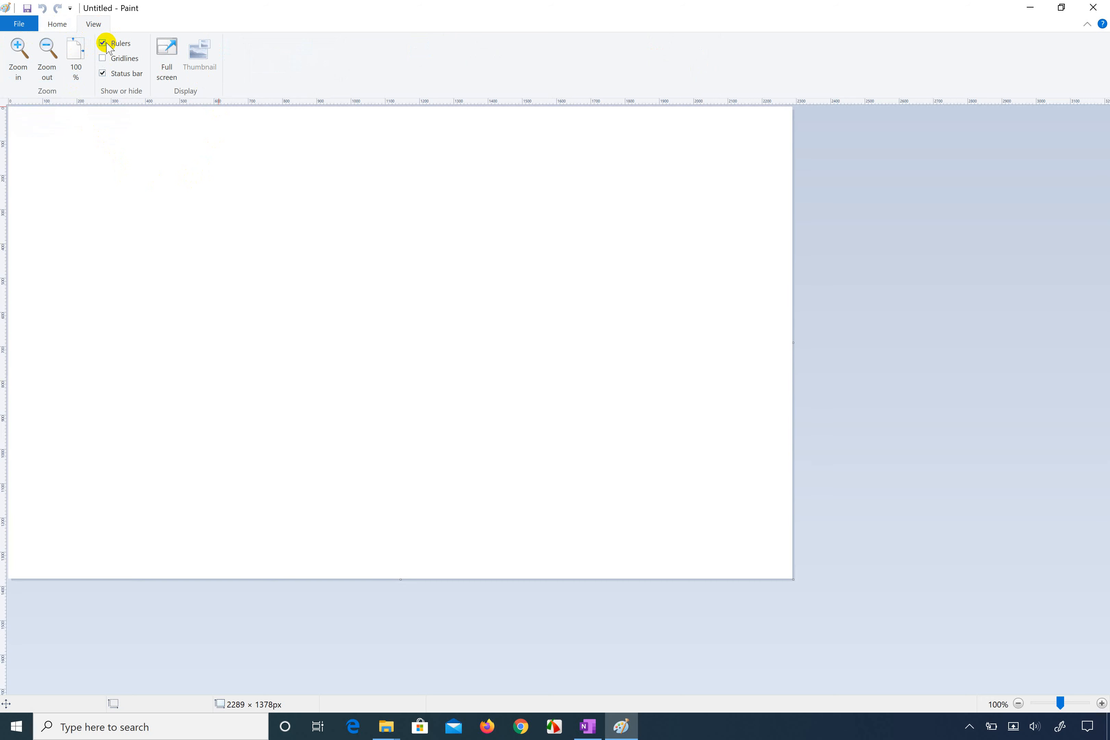
click(105, 44)
click(168, 57)
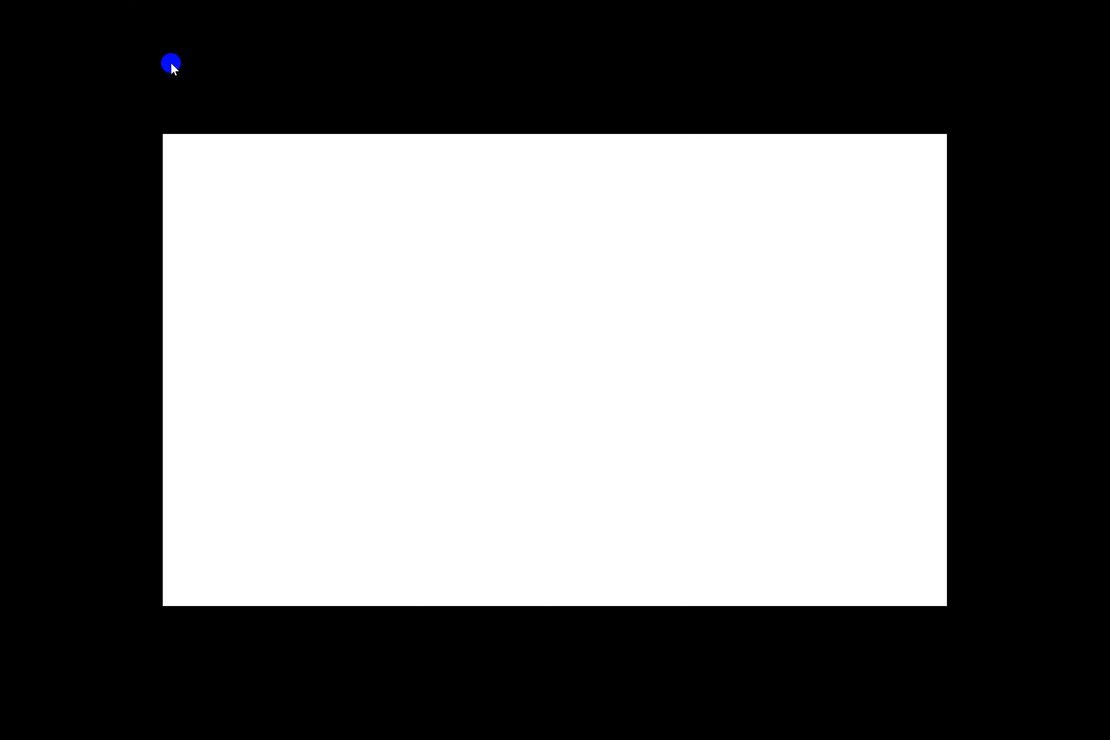
click(227, 209)
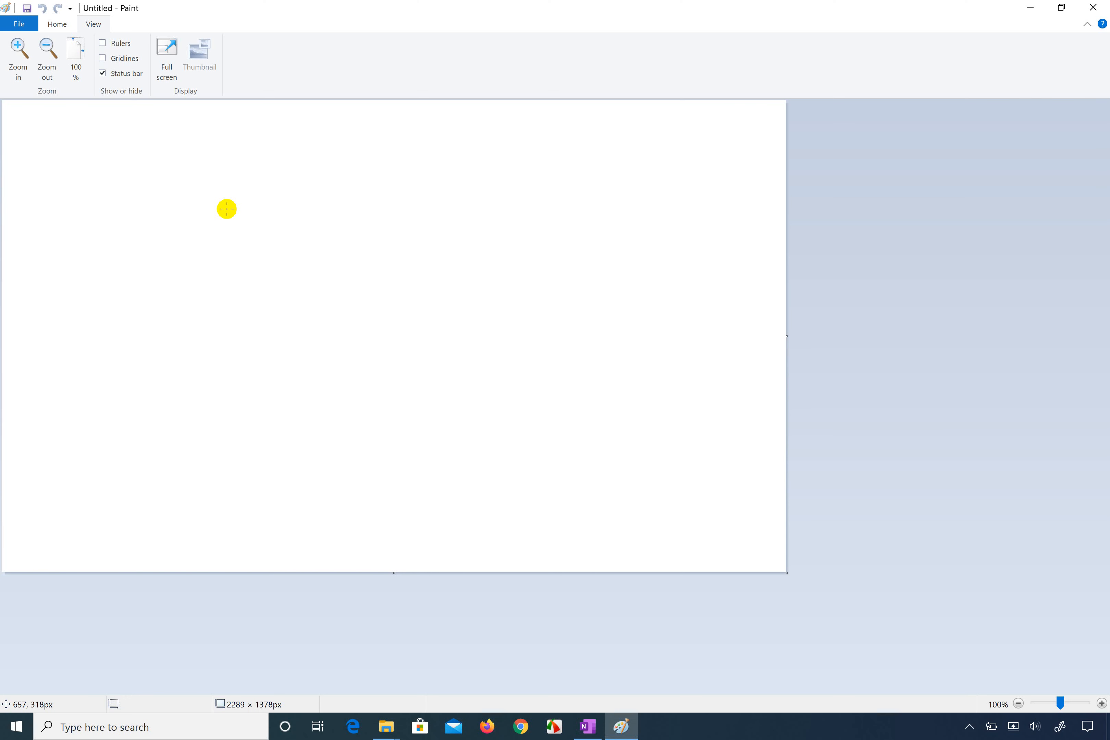
click(168, 55)
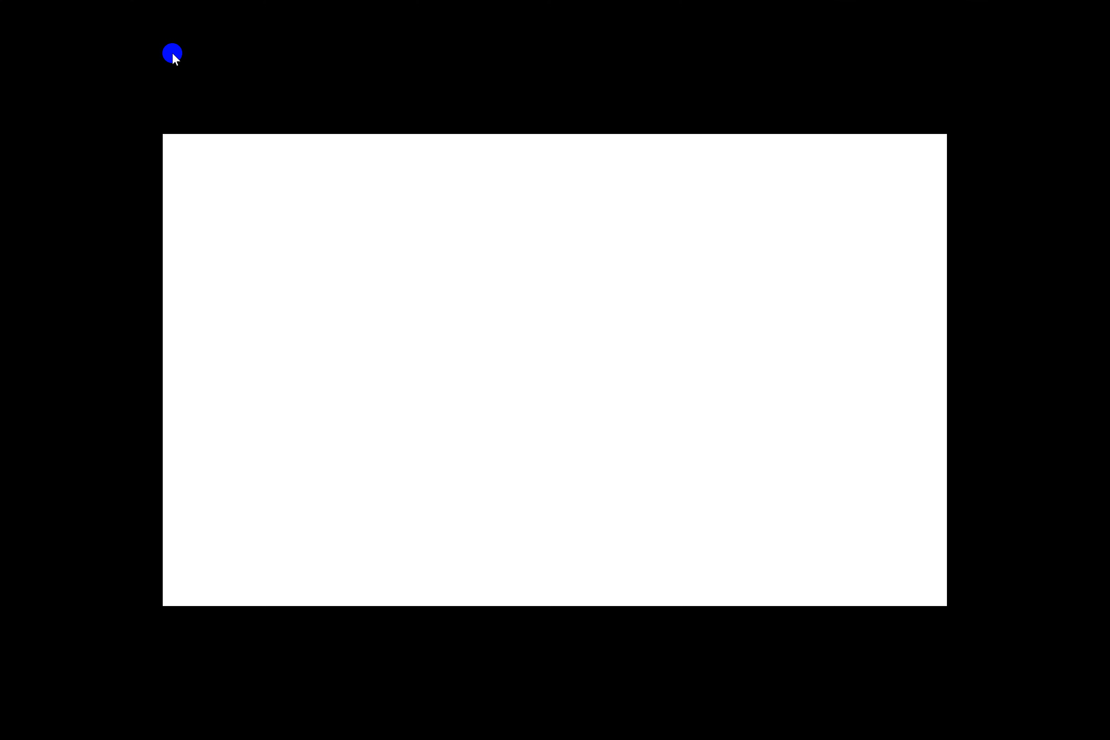
click(202, 210)
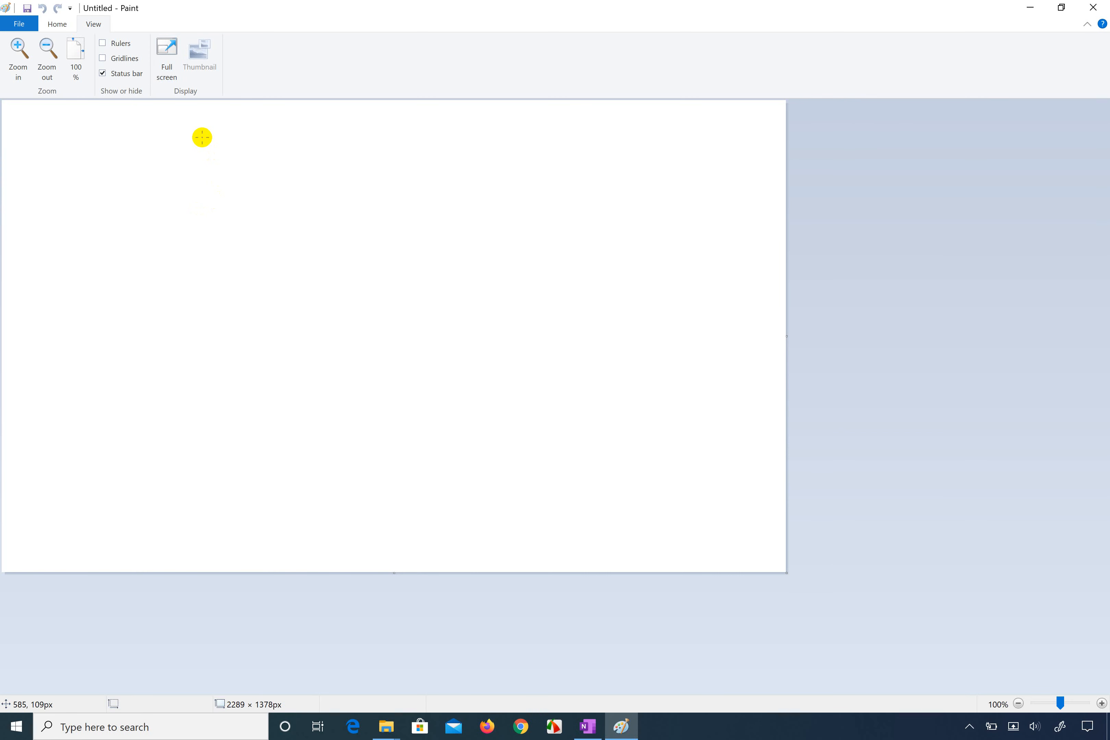
click(57, 24)
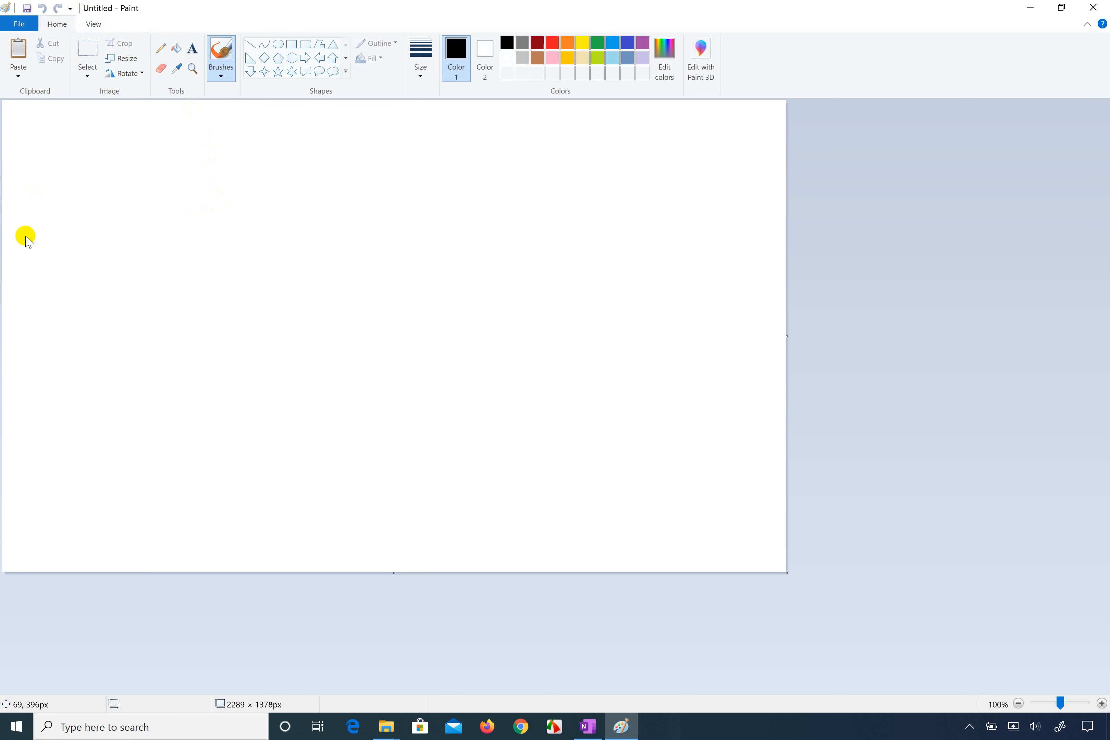
key(ctrl+s)
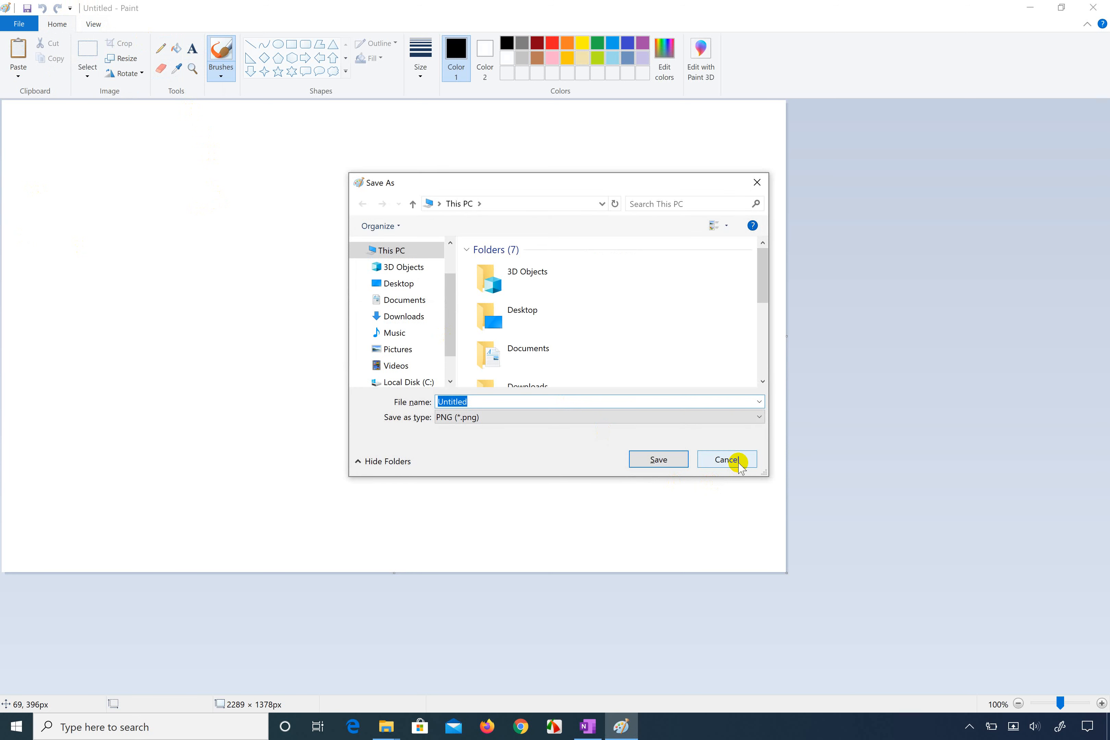
click(737, 461)
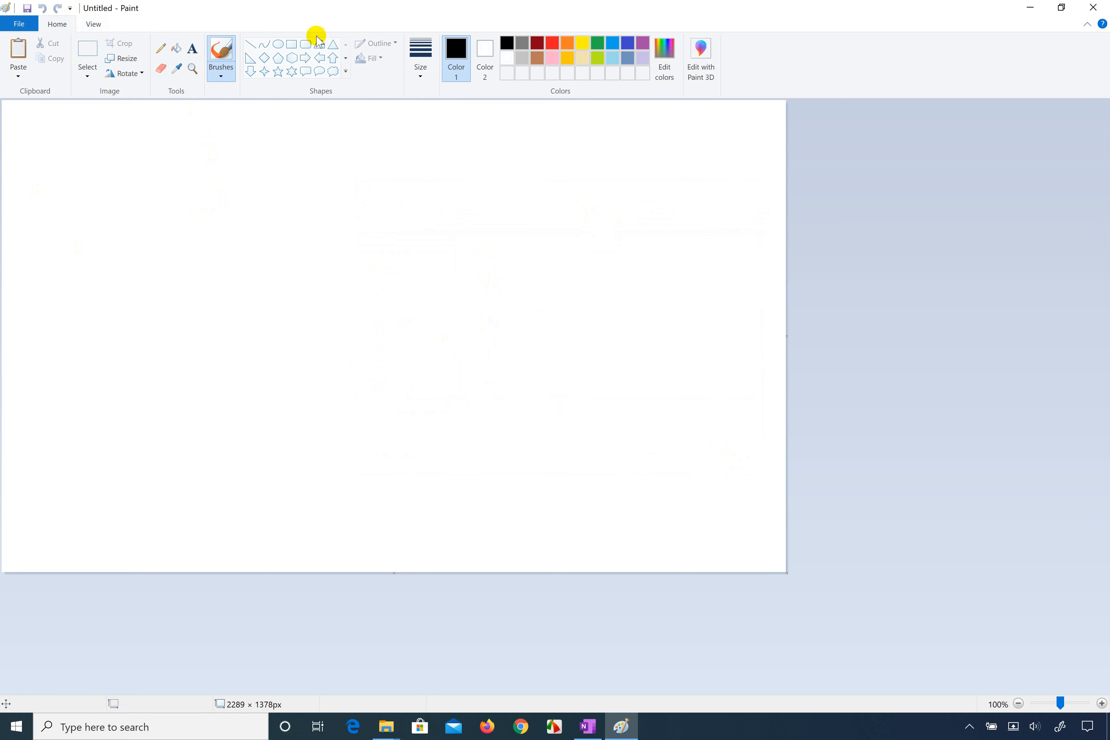
click(28, 23)
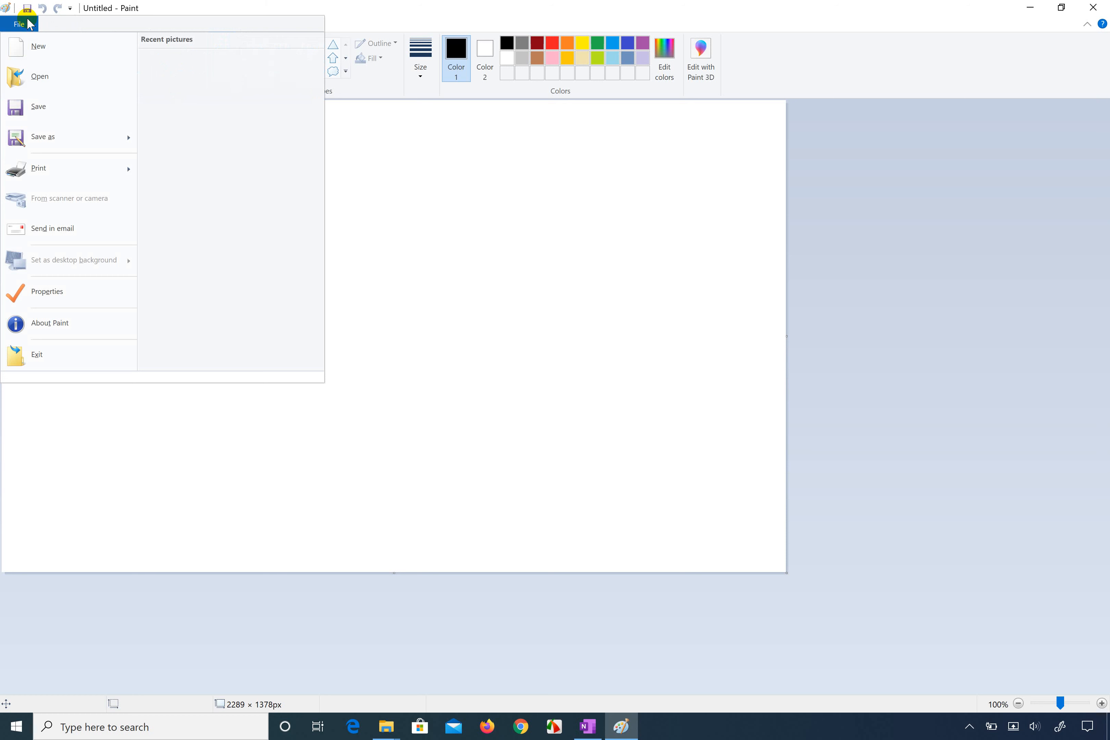
click(25, 24)
click(23, 25)
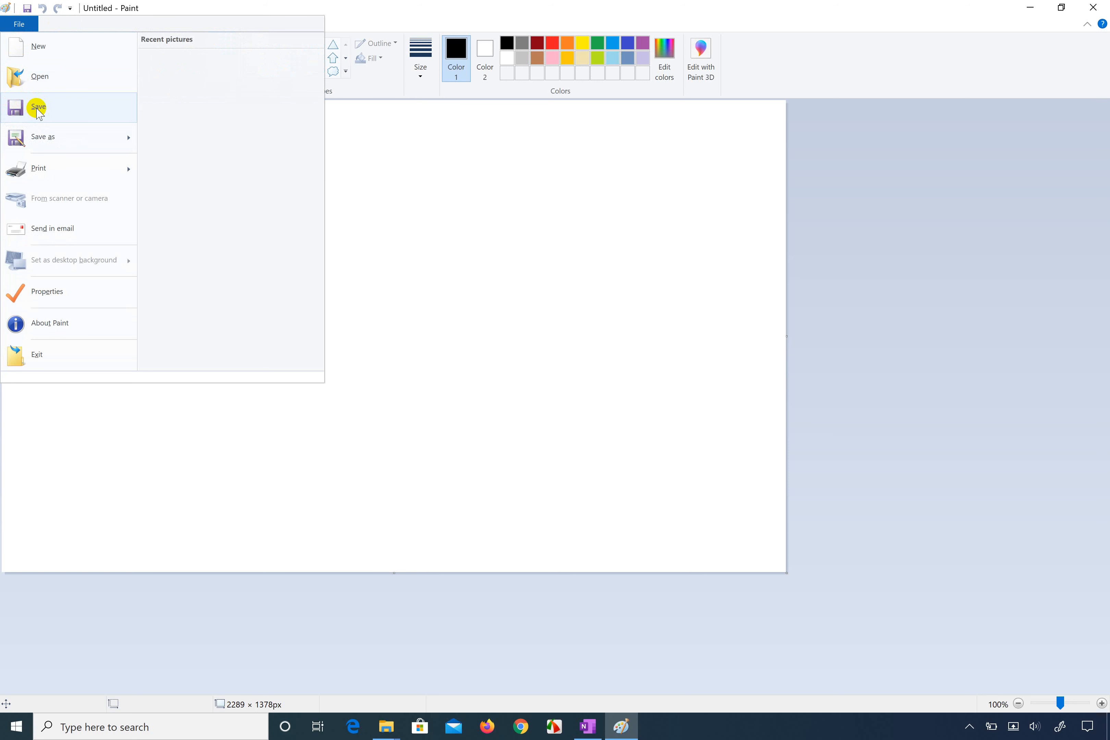
click(42, 80)
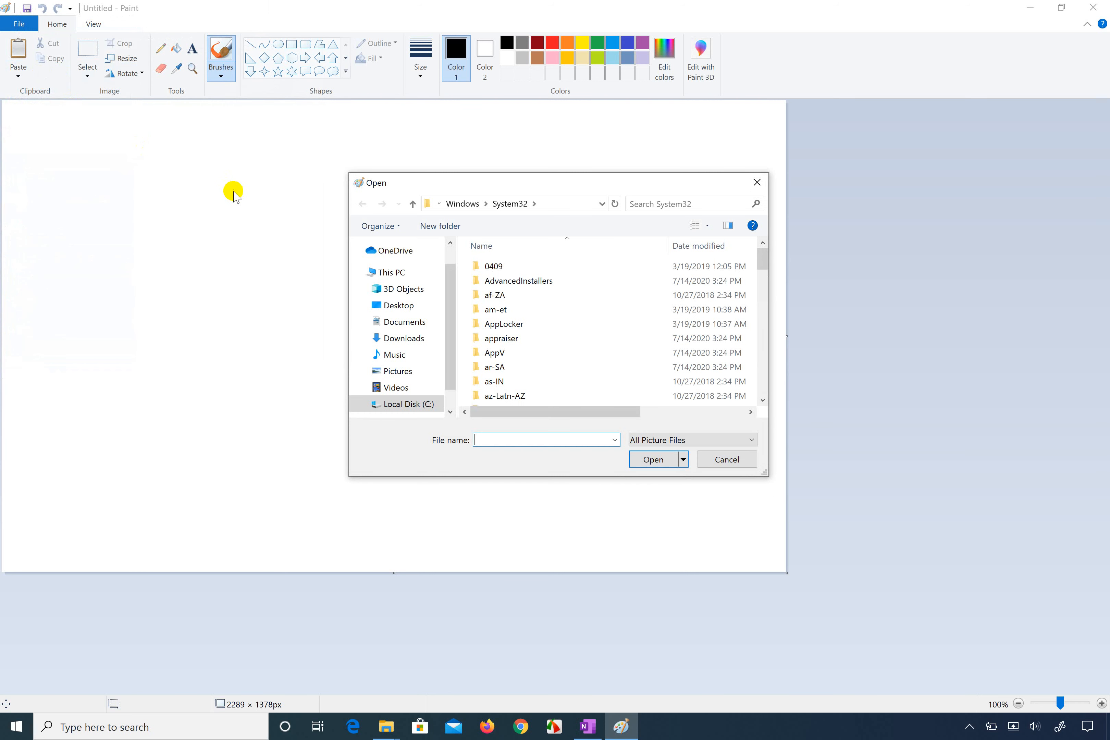
click(757, 183)
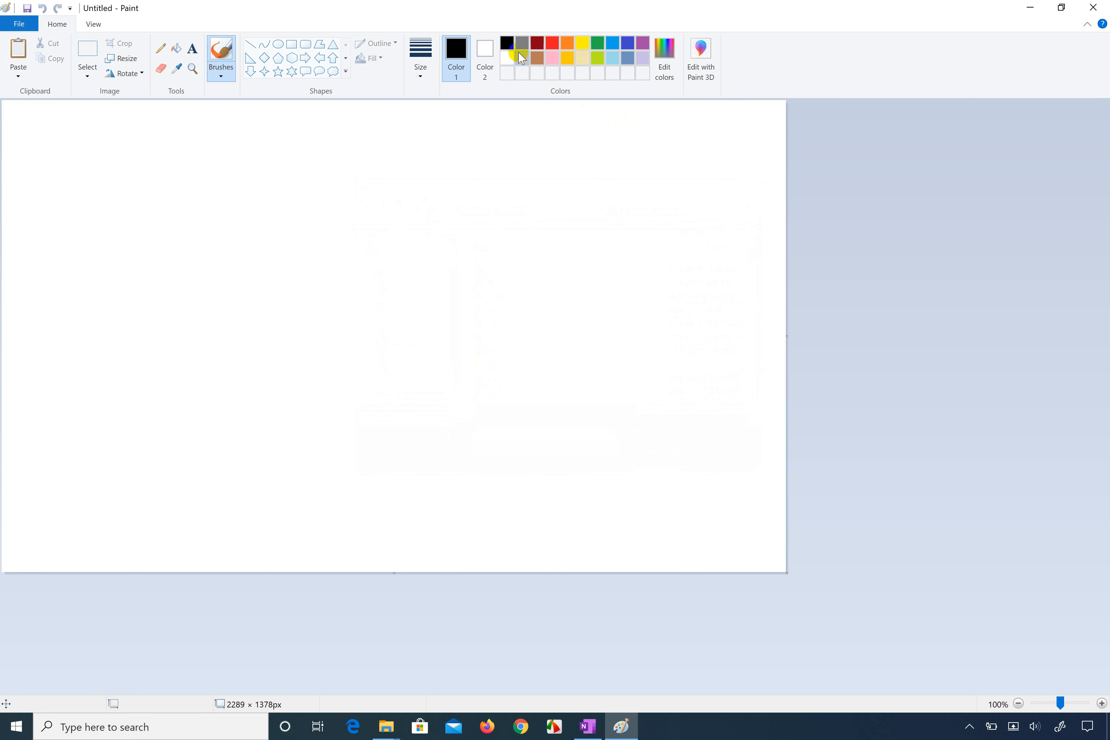
Step: Start saving the blank picture and choose the Desktop folder as its location
click(19, 24)
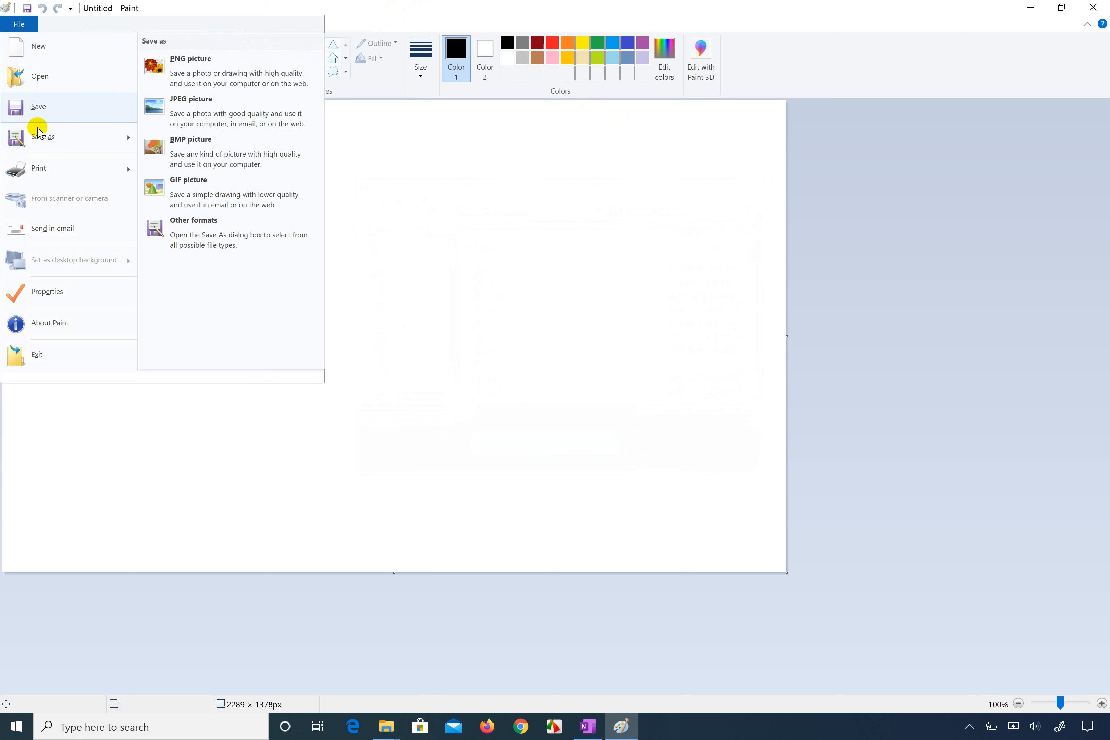
click(40, 110)
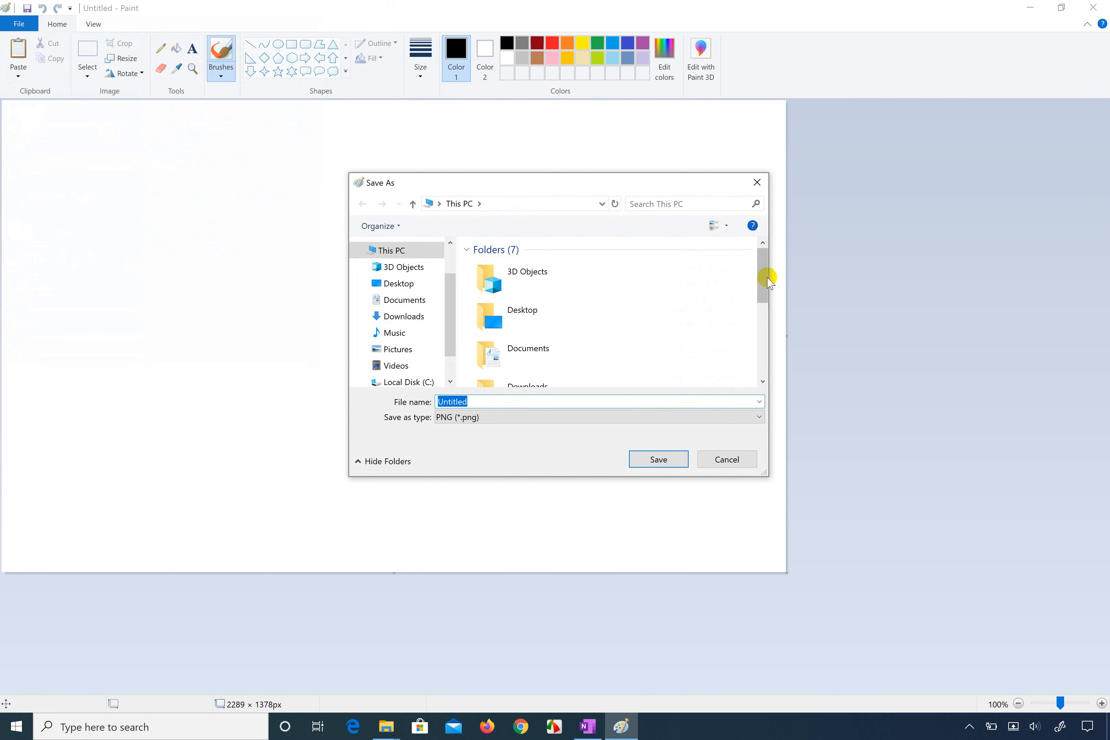
drag(765, 278, 750, 372)
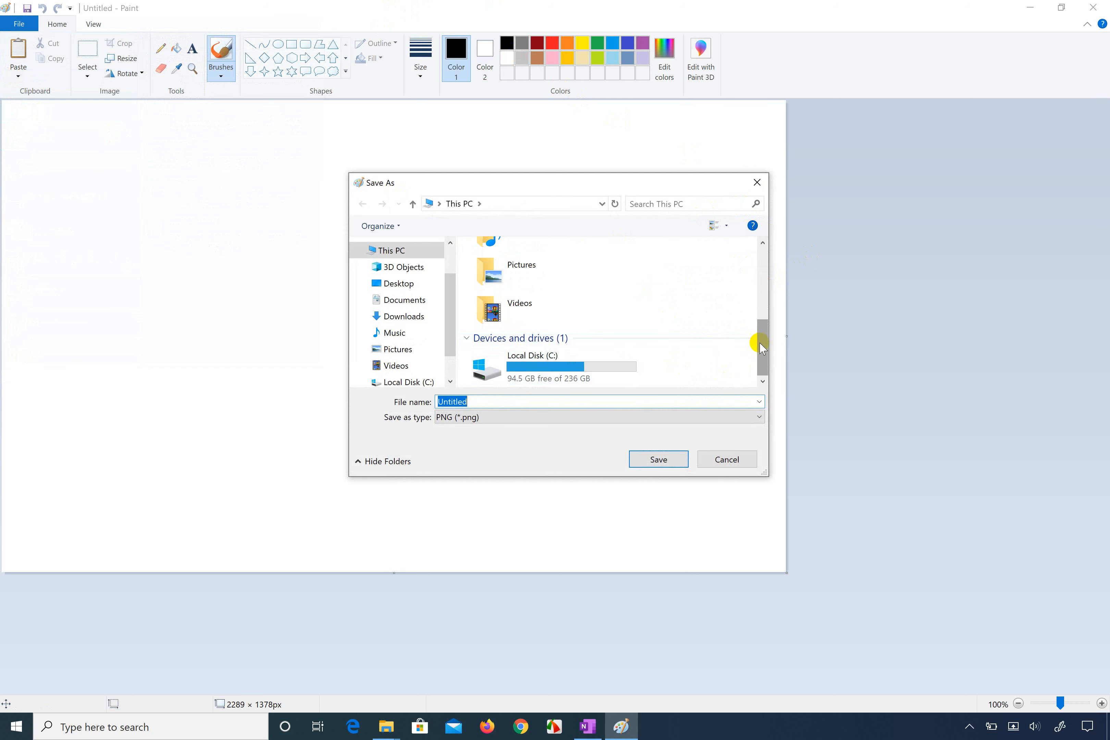
drag(760, 346, 751, 267)
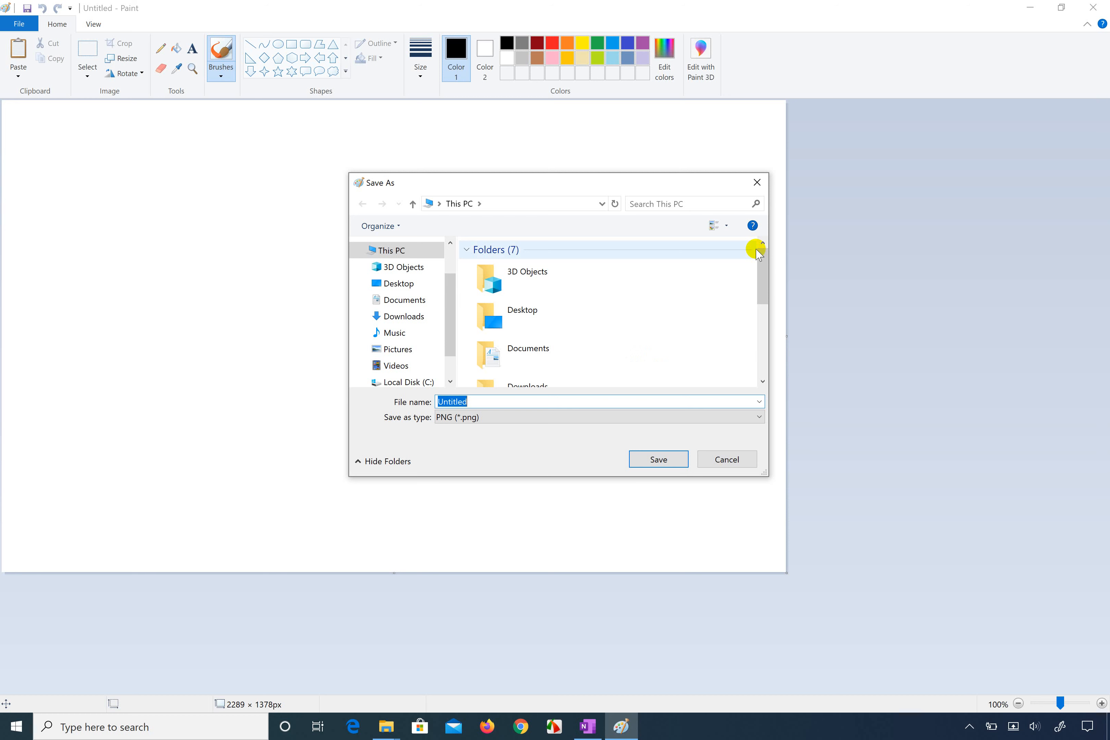
double_click(576, 315)
Step: Name the picture "first paint", keep PNG (*.png) as the file type, and save it
click(476, 402)
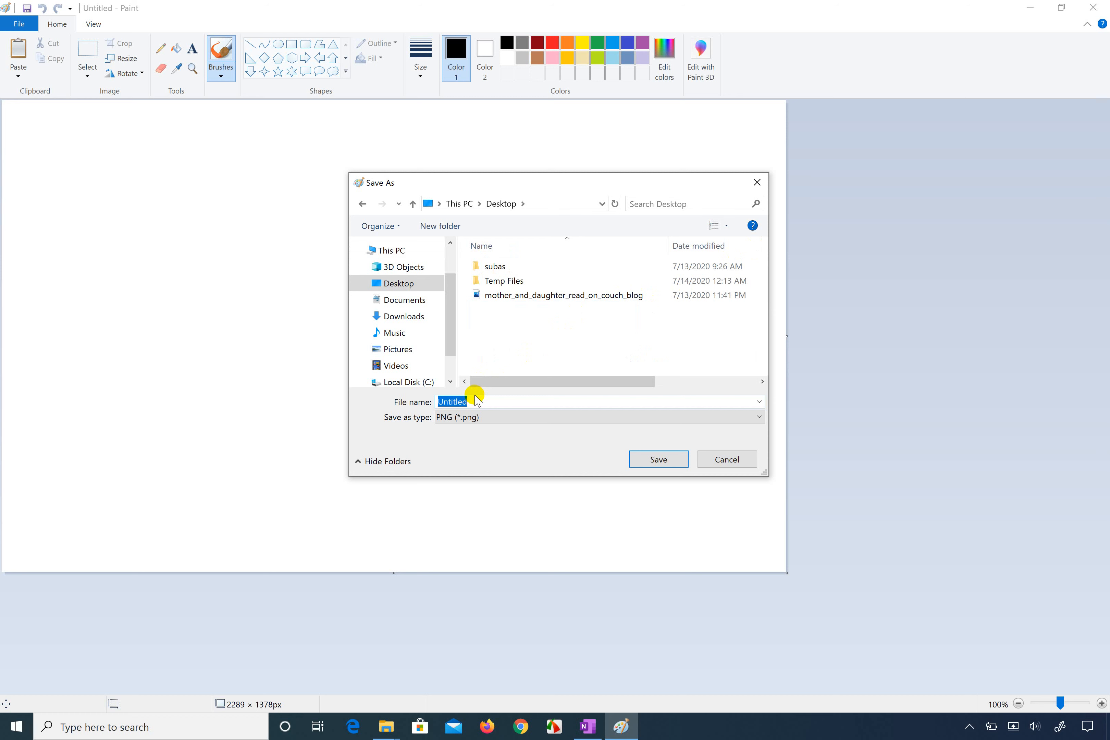
key(BackSpace)
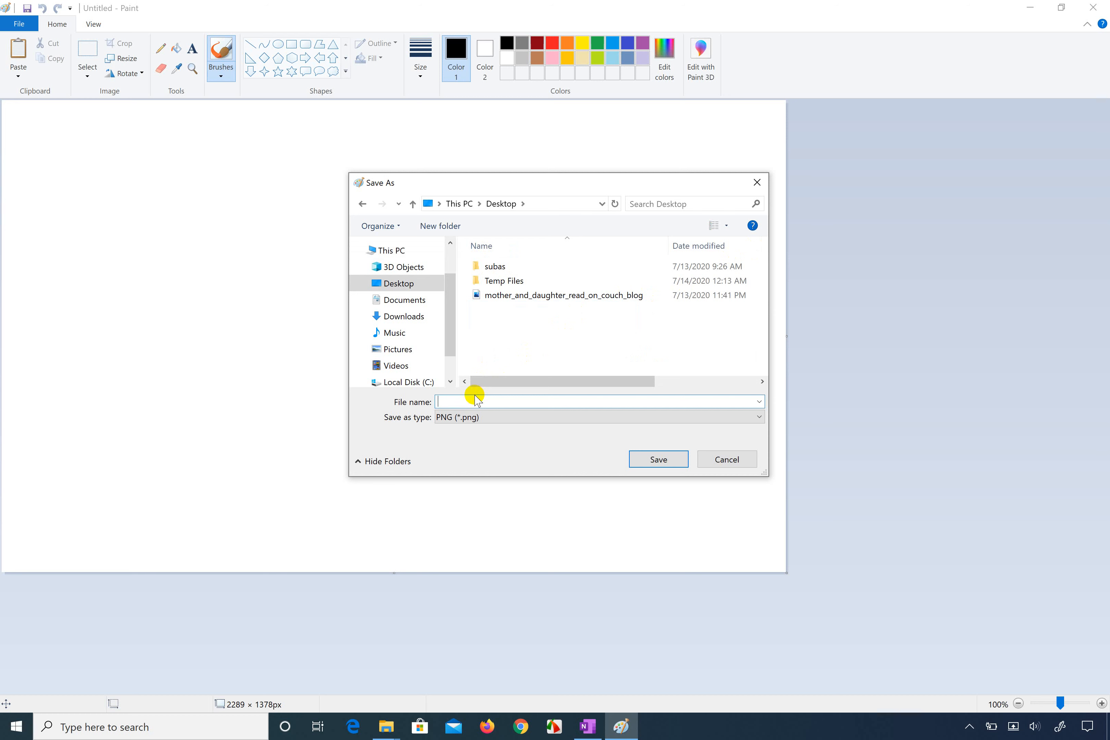
click(503, 418)
click(503, 419)
click(477, 401)
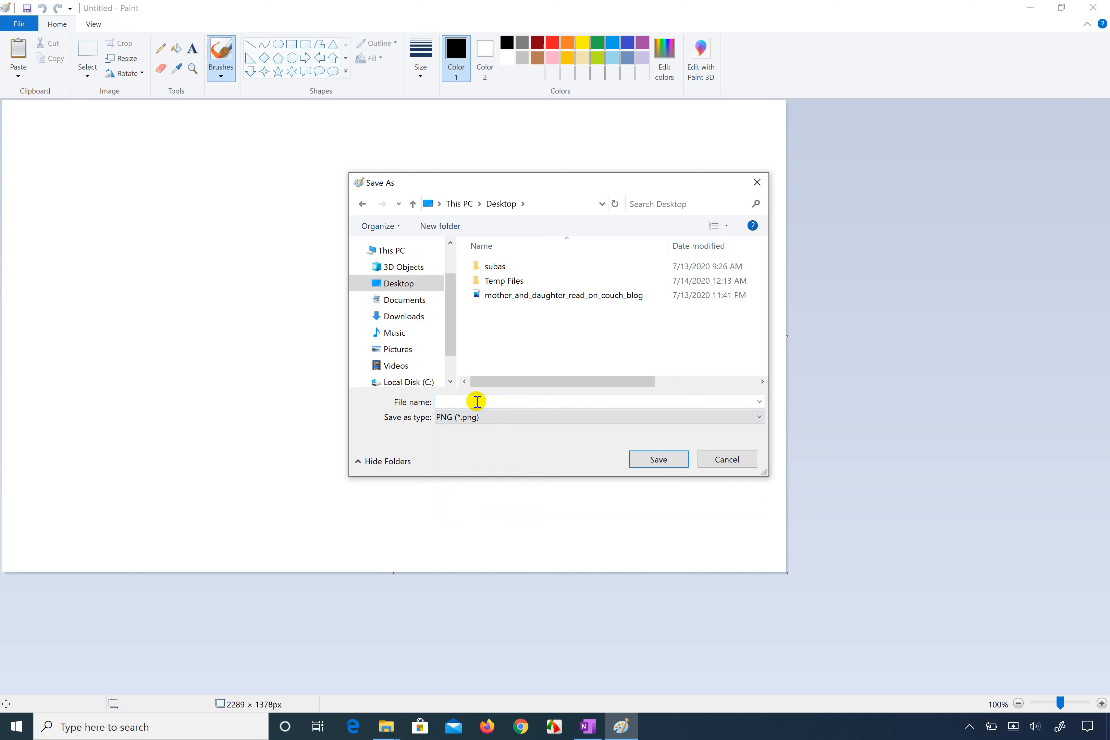
text(firsty paint)
click(485, 418)
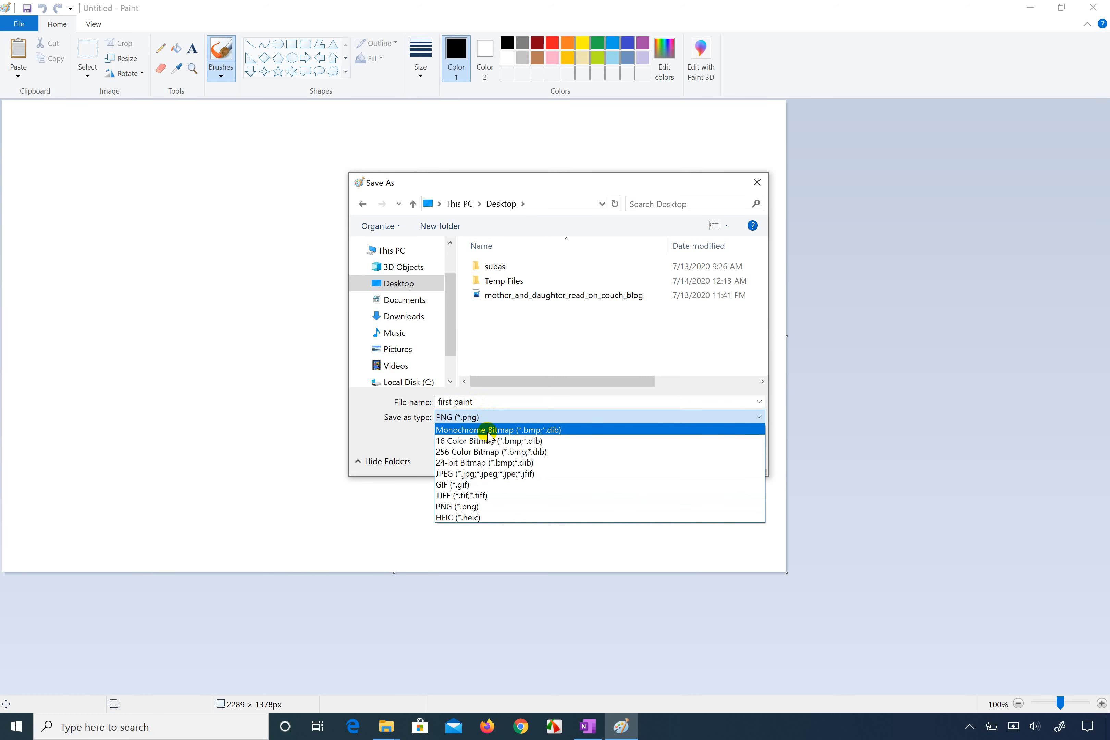
click(476, 506)
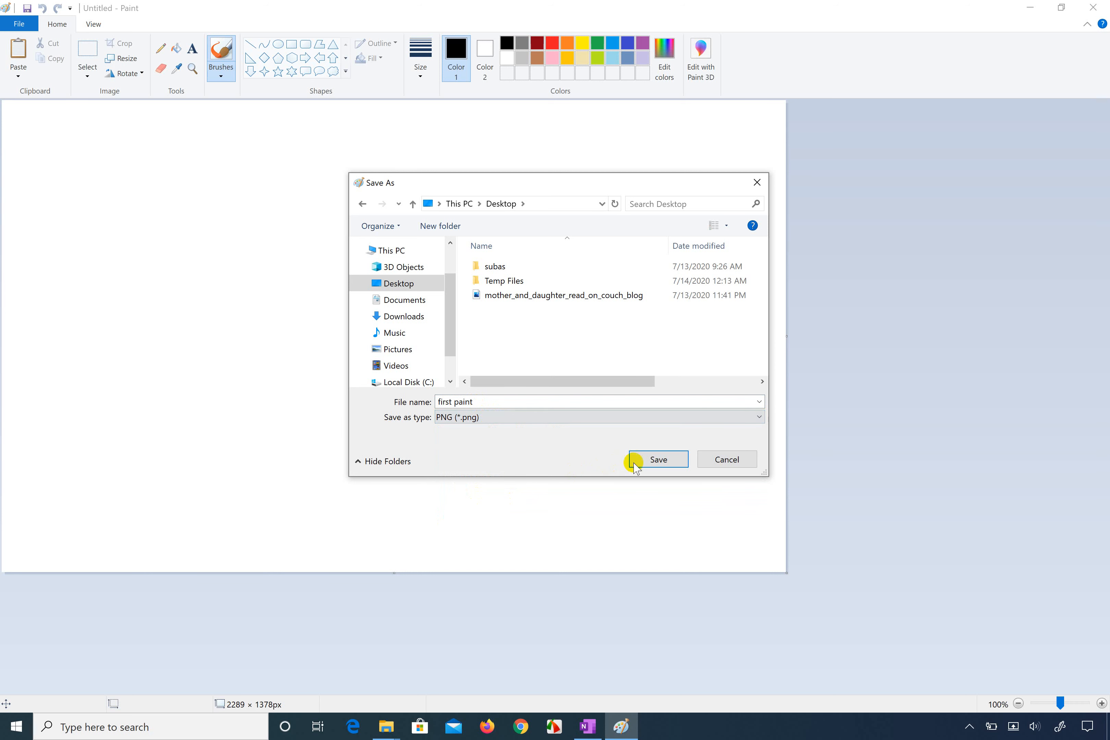
click(657, 458)
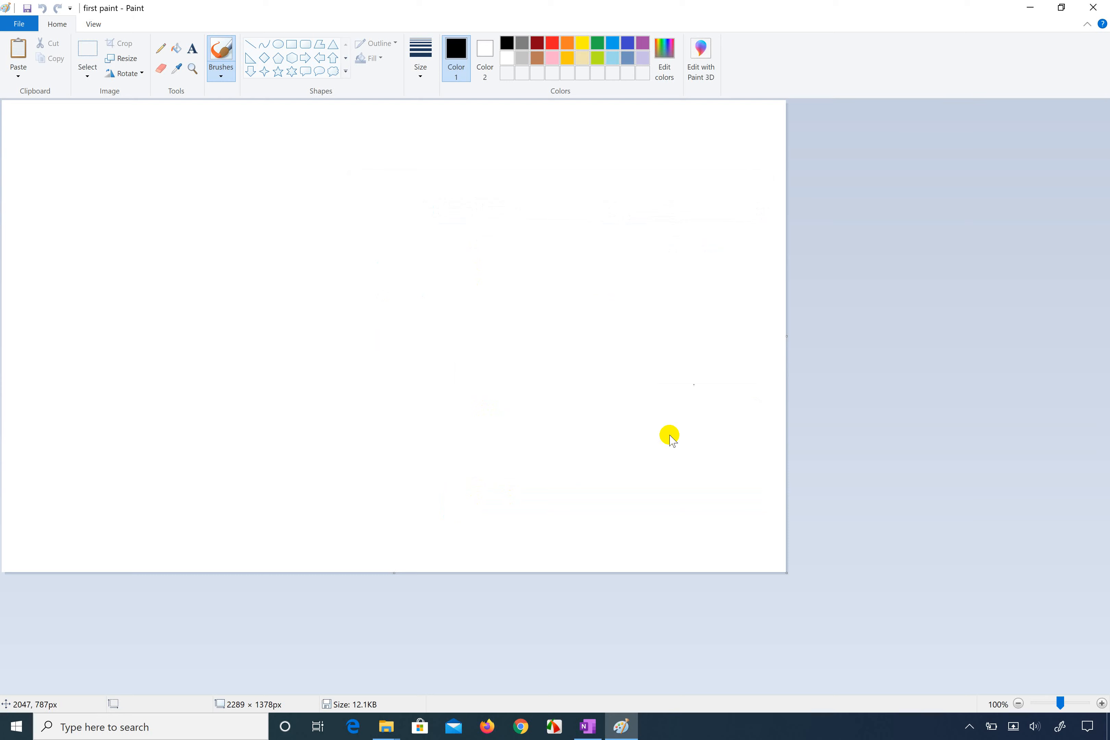
Step: Minimize Paint and OneNote, view the saved "first paint" picture from the desktop, and close the viewer
click(1028, 7)
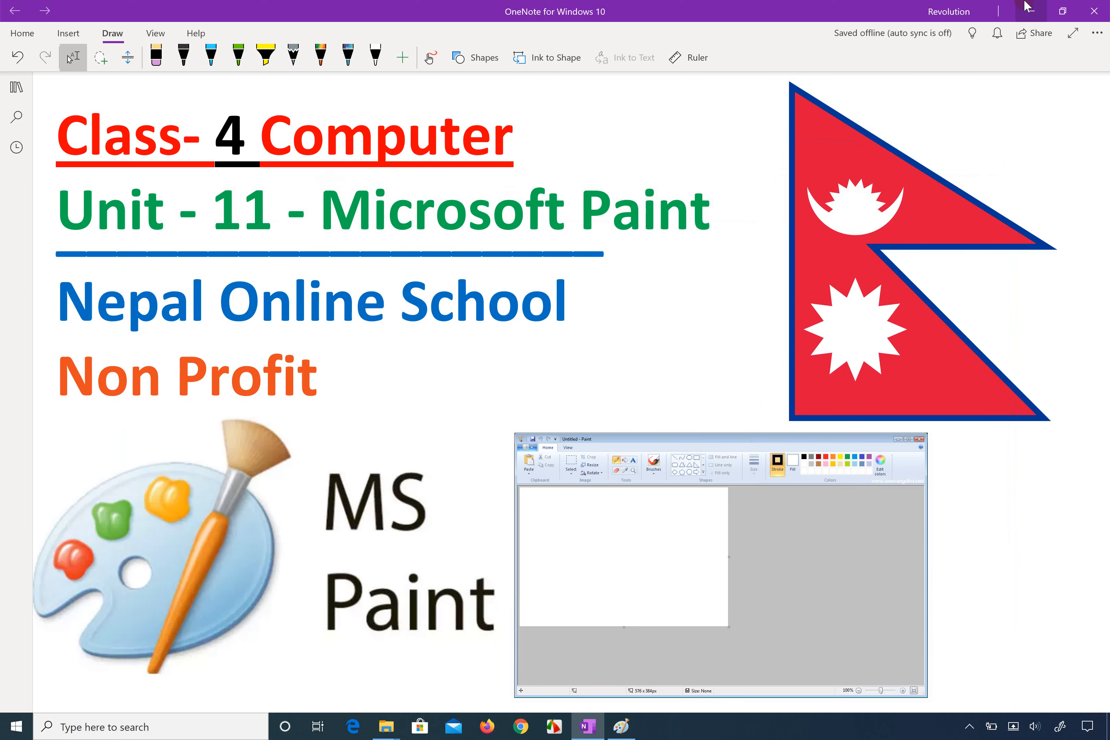
click(1027, 7)
double_click(79, 29)
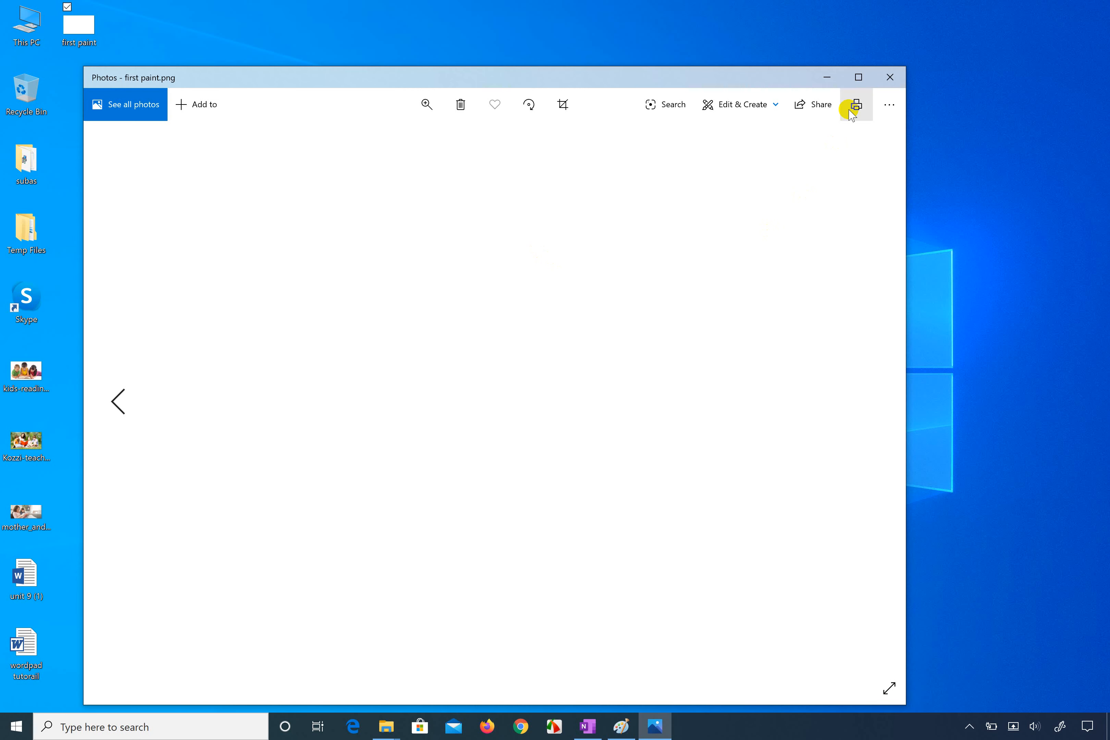
click(890, 77)
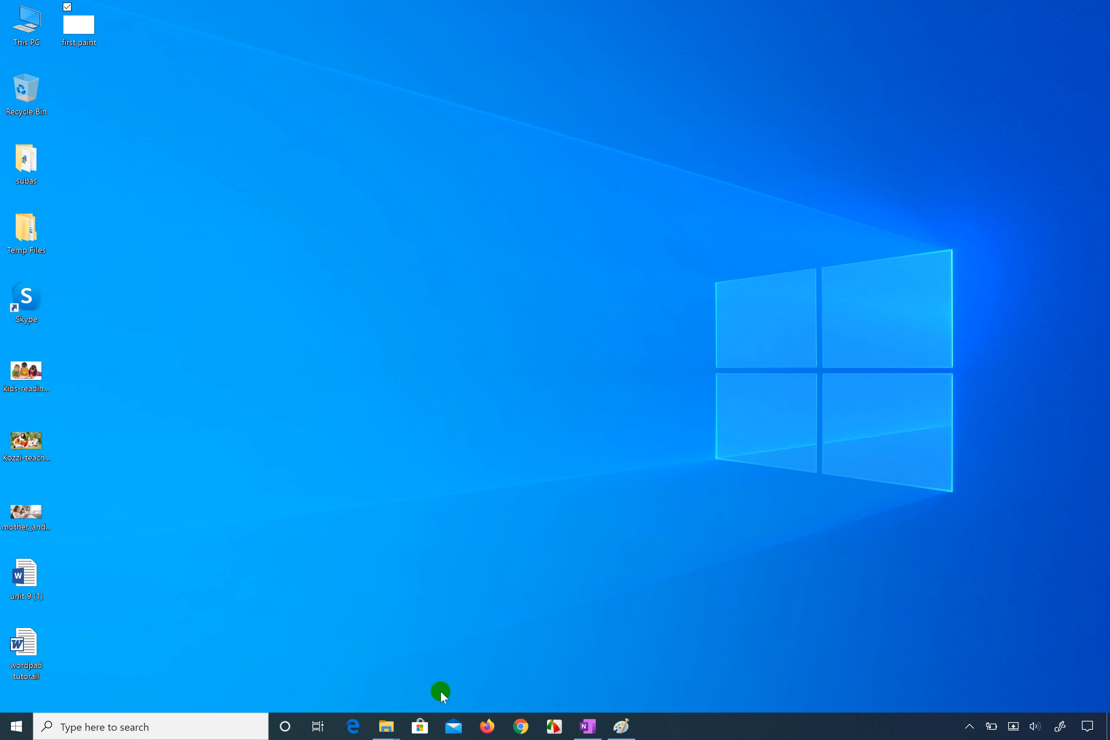
Step: Switch back to Paint and open the "first paint" picture from the Desktop folder
click(615, 731)
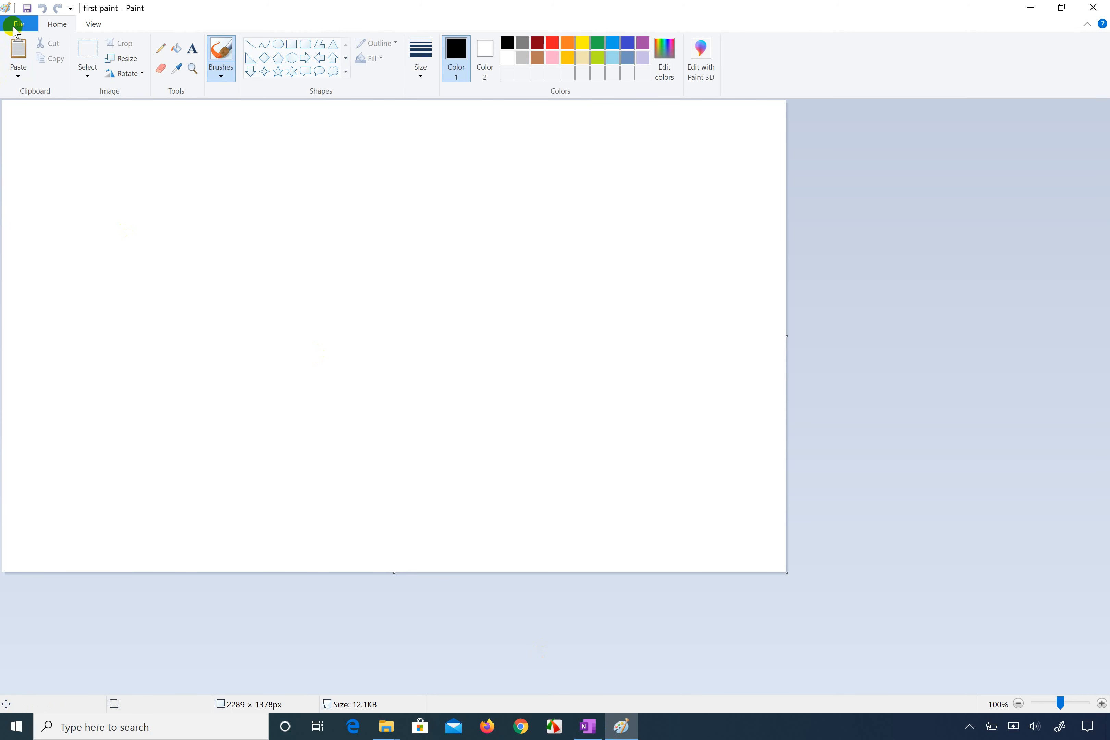
click(17, 25)
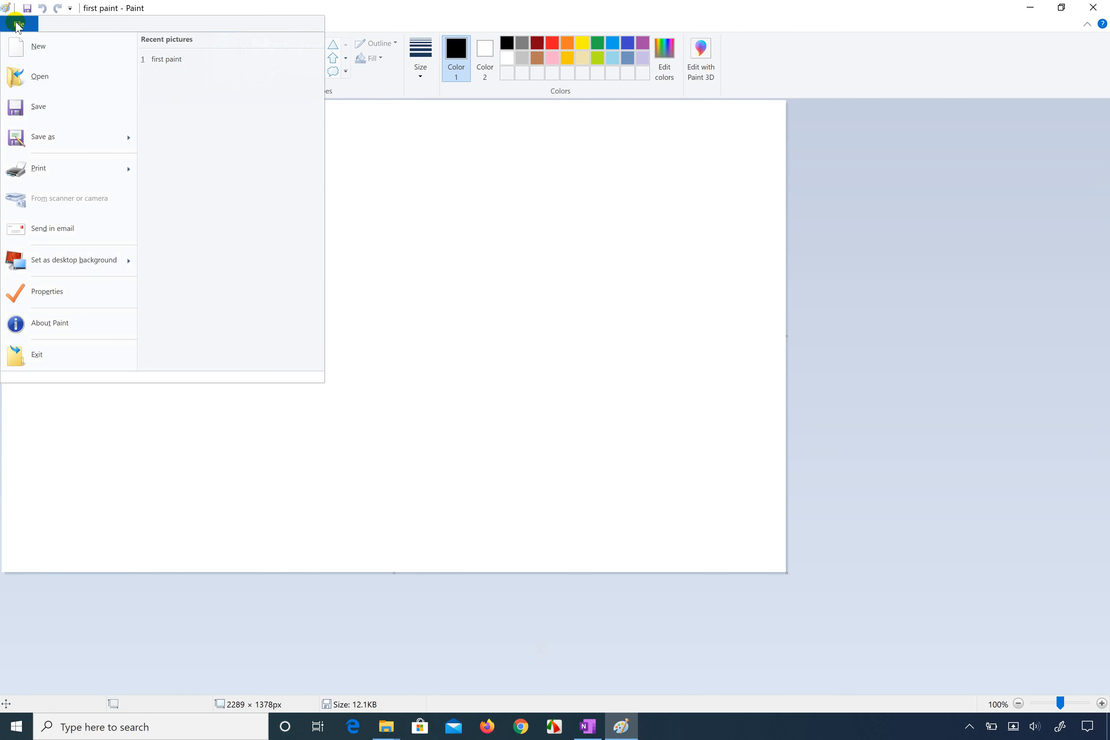
click(38, 79)
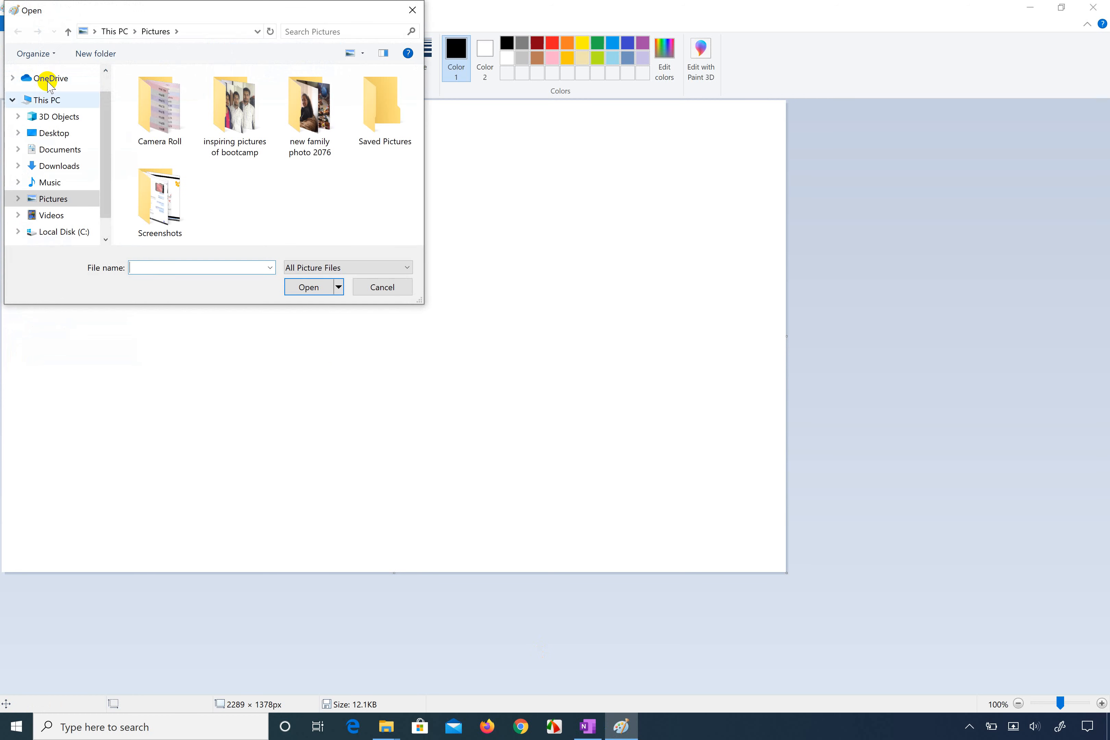
click(51, 138)
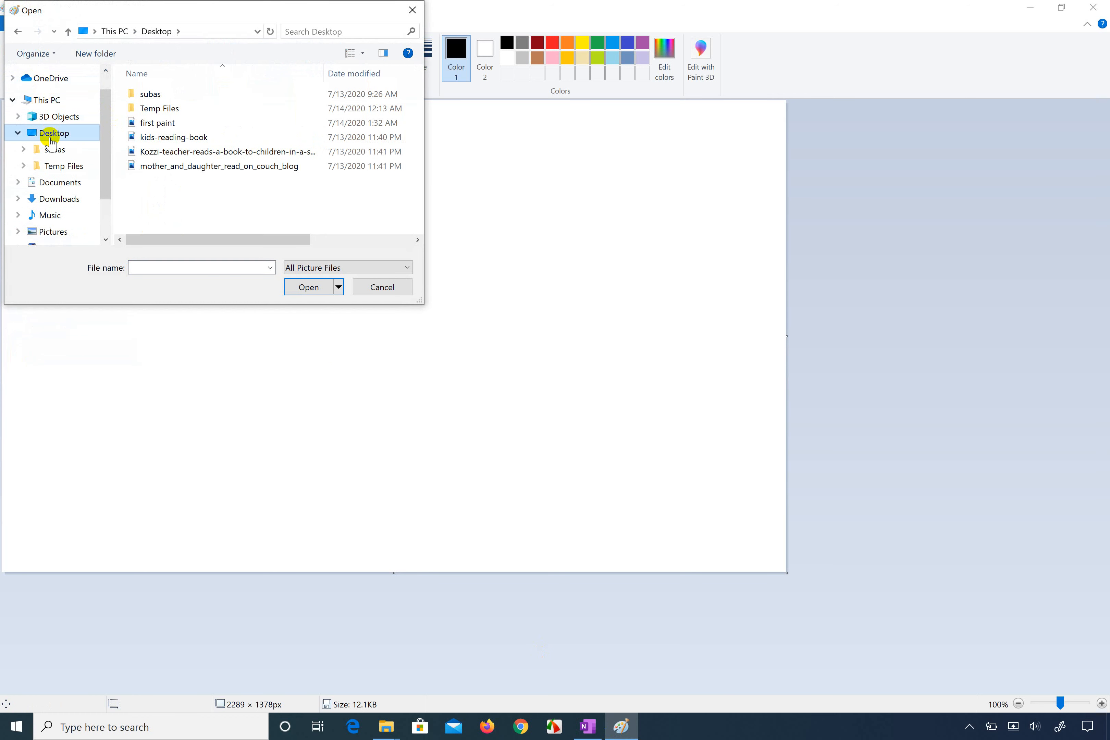
click(184, 122)
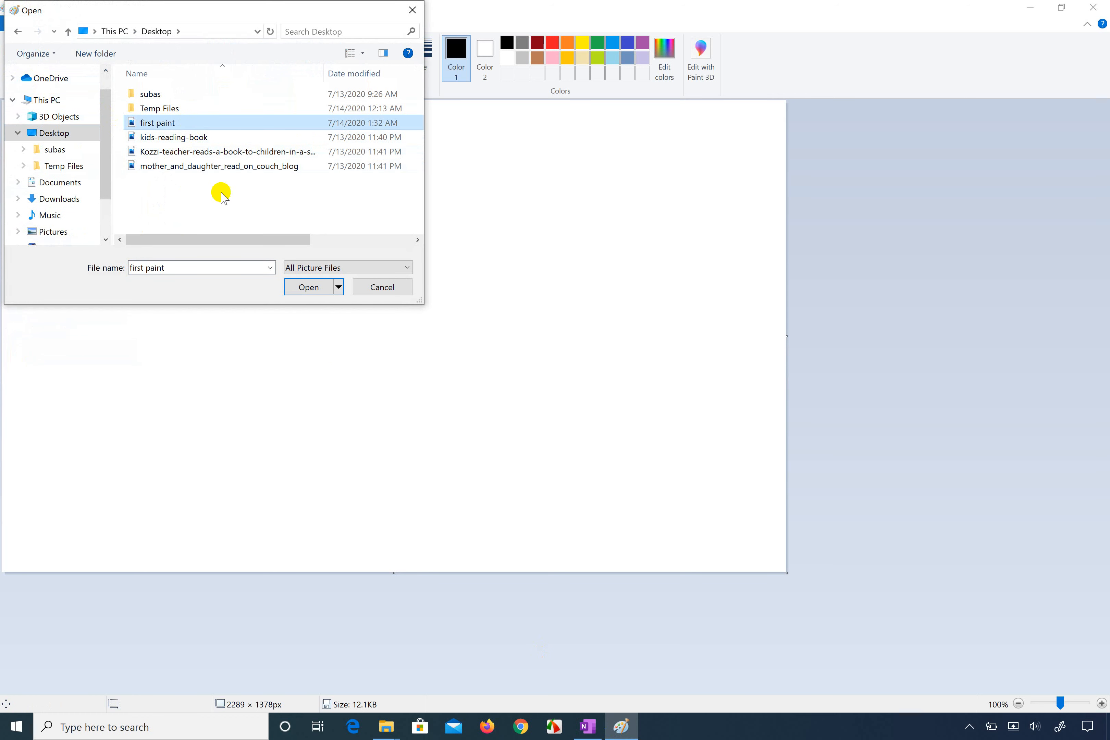
click(309, 287)
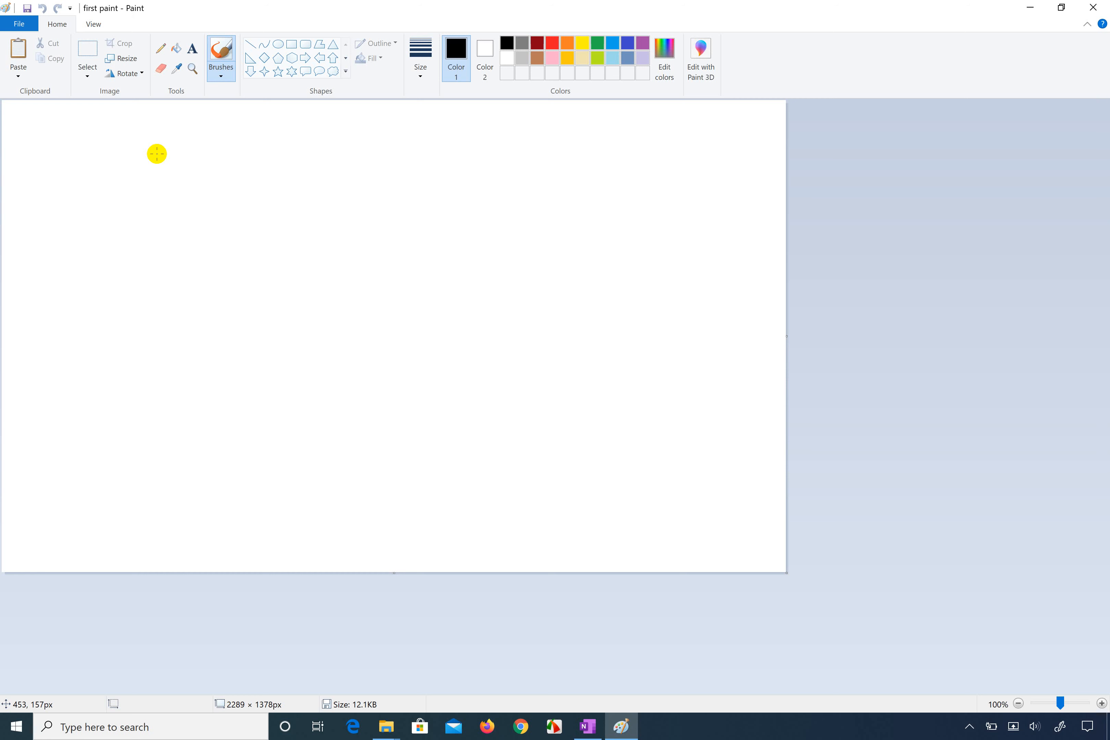
scroll(156, 154, up, 5)
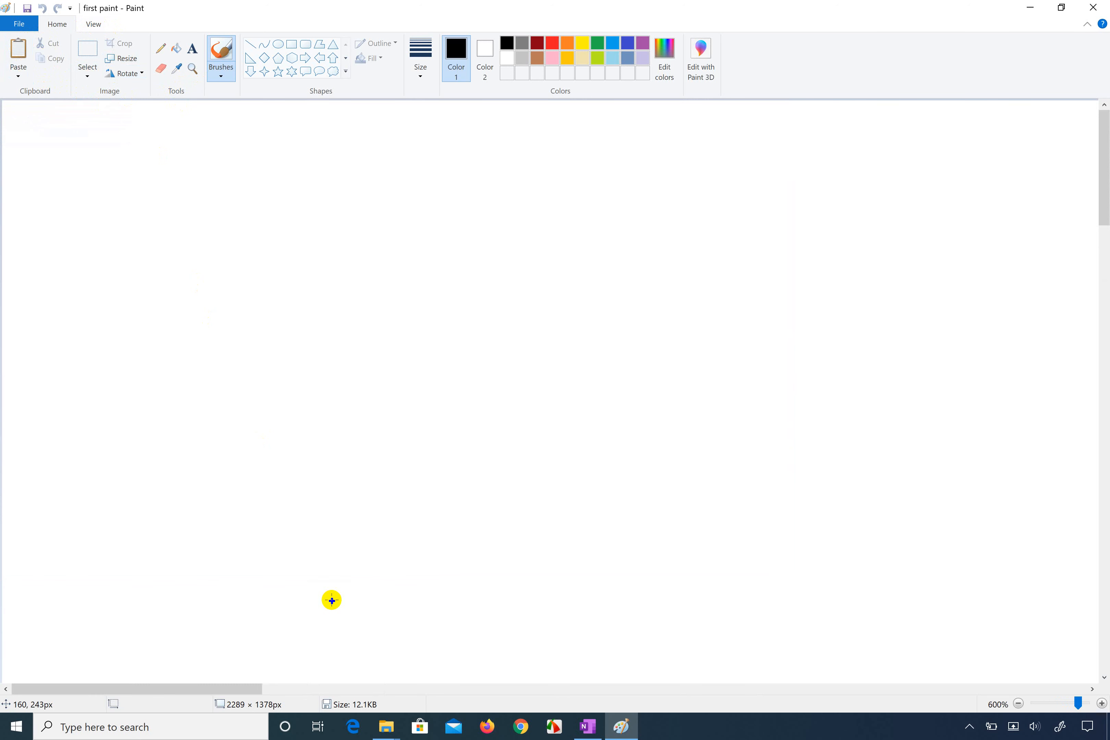
Step: Search for "magnify", launch the Windows Magnifier app, and enlarge the screen to 200%
key(super)
text(ma)
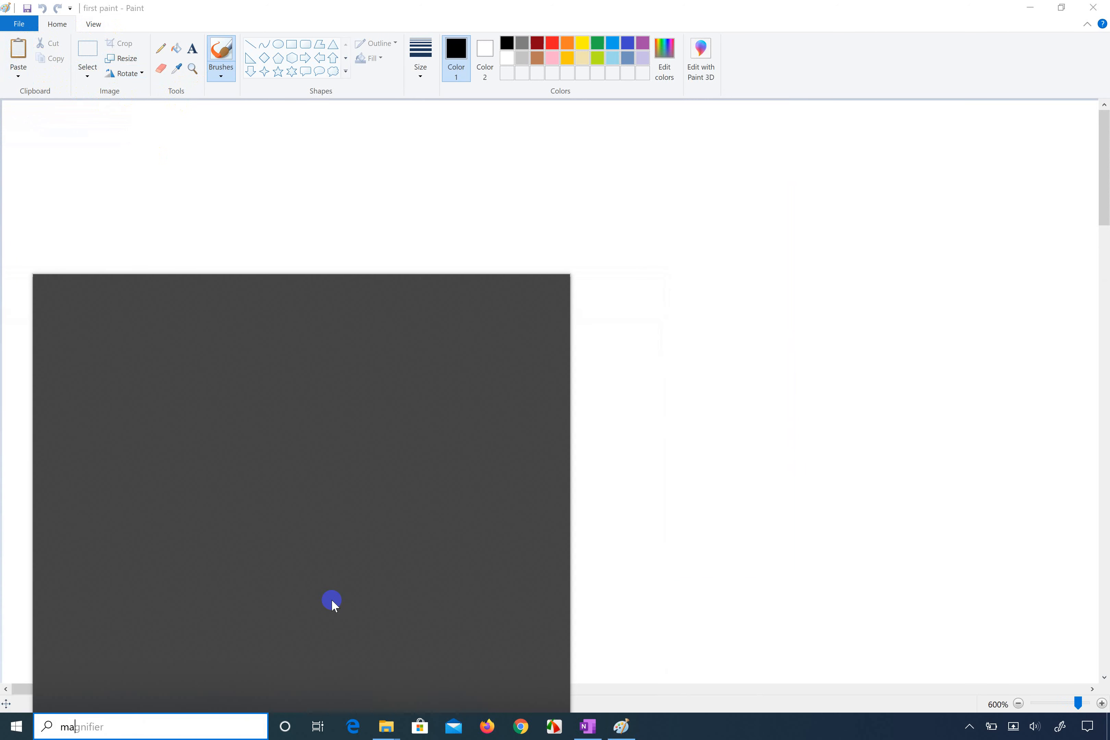
text(gnify)
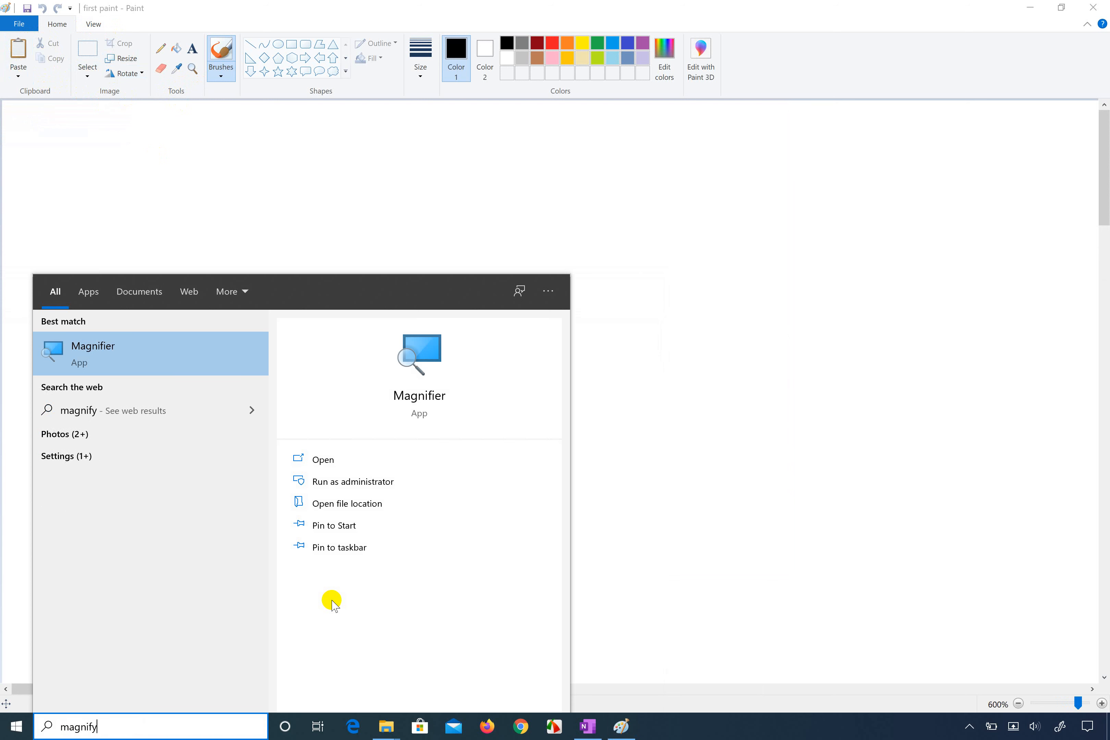
key(Return)
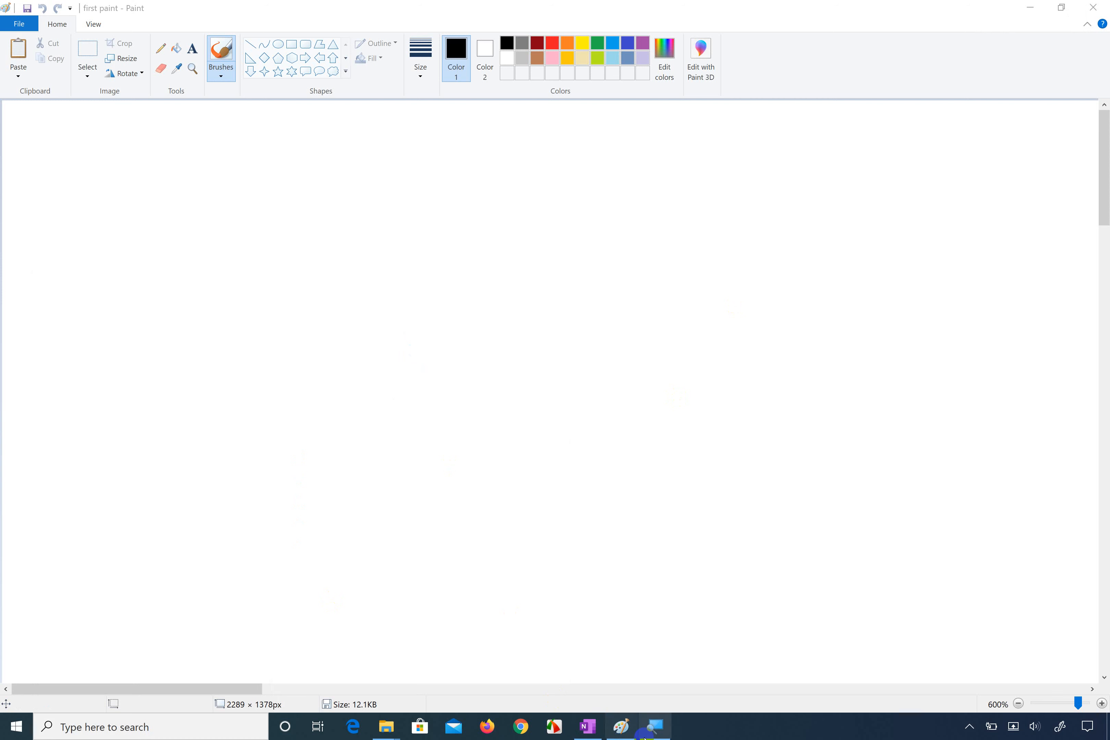
click(667, 734)
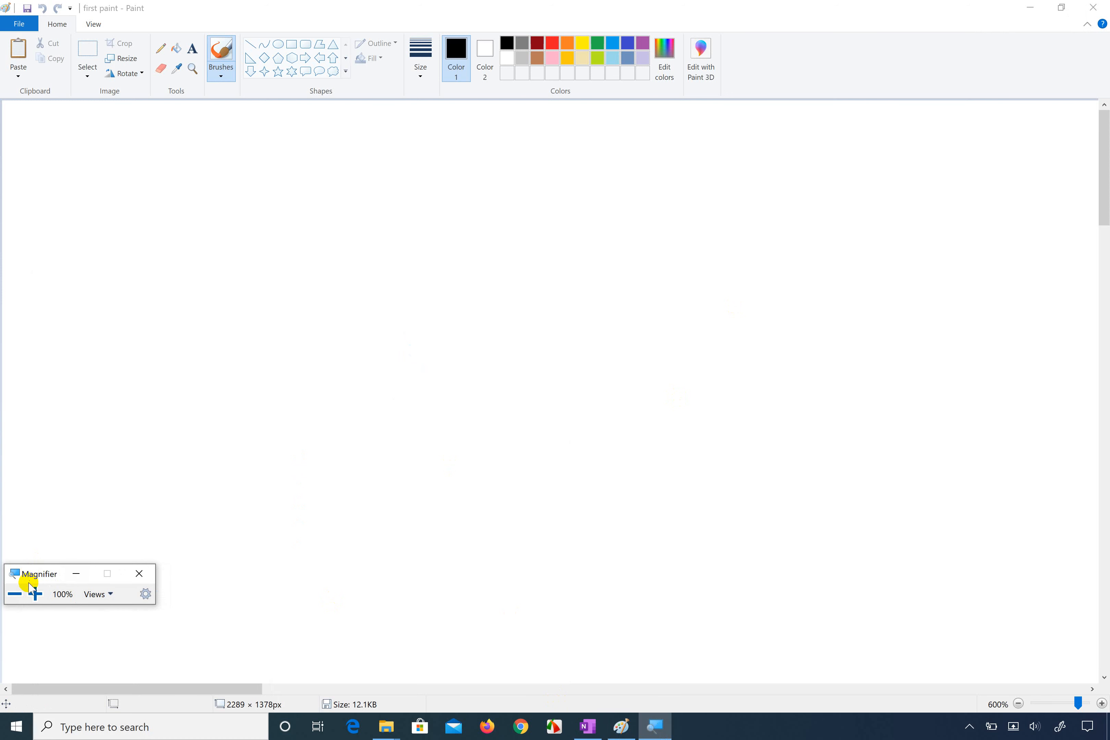
click(37, 595)
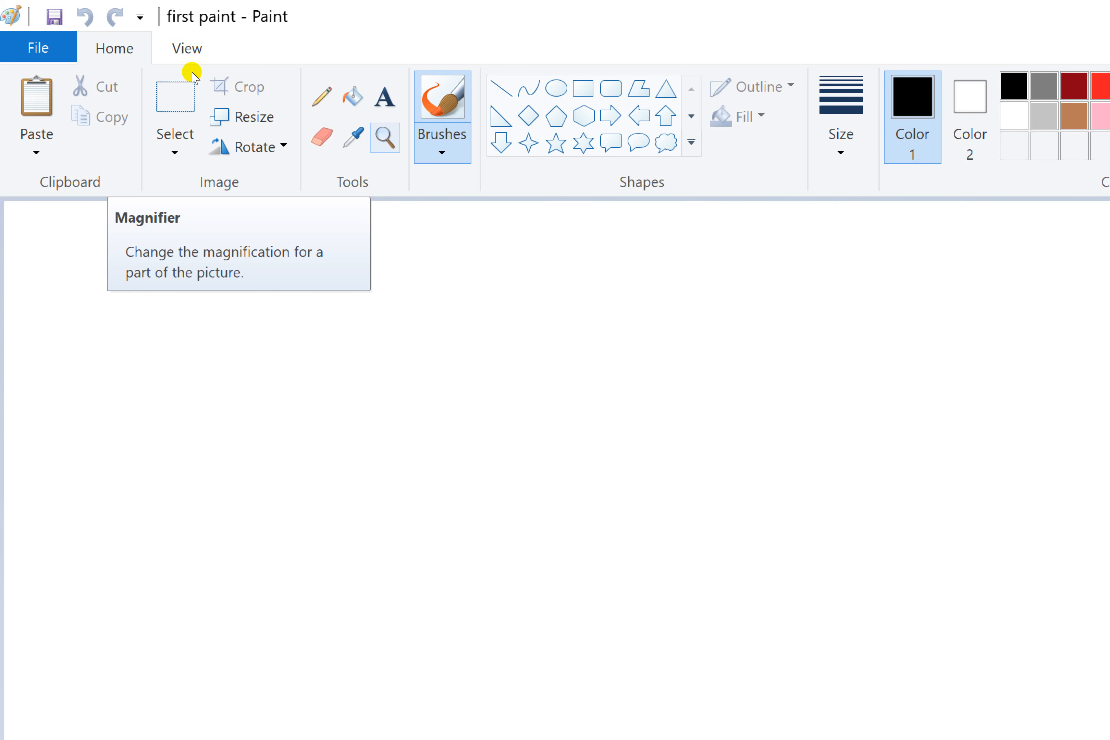
Step: Paint a black open curve near the canvas's upper-left corner with the first brush style and return the screen magnification to 100%
click(321, 96)
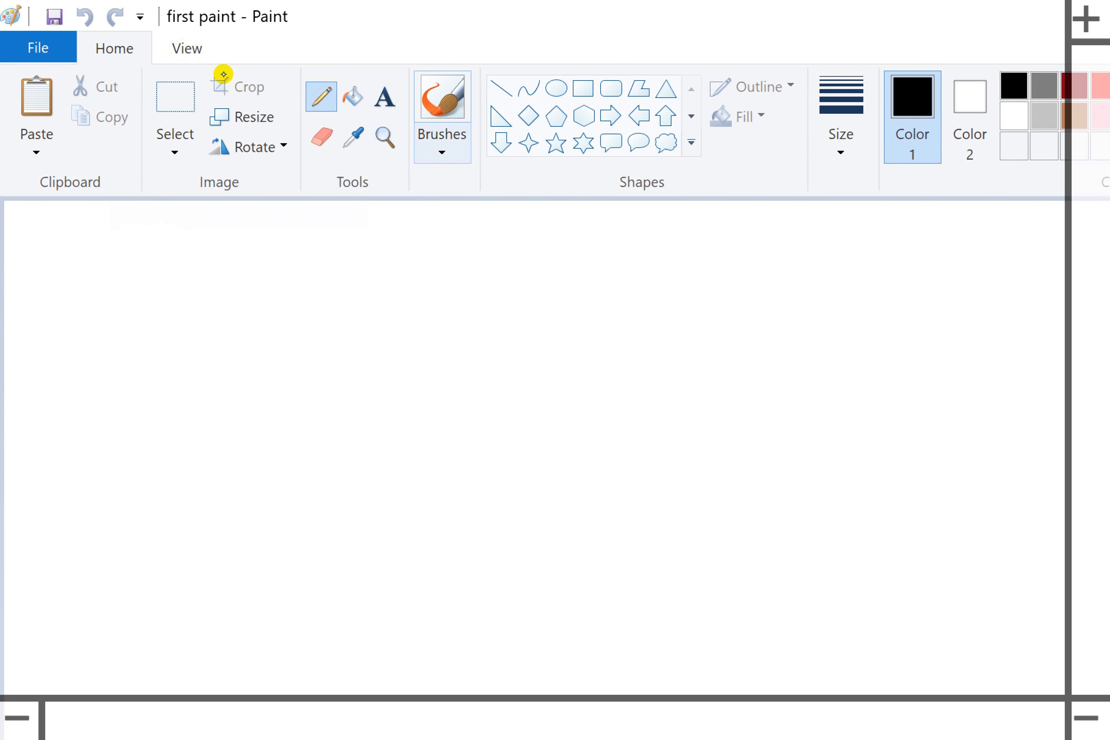
click(441, 153)
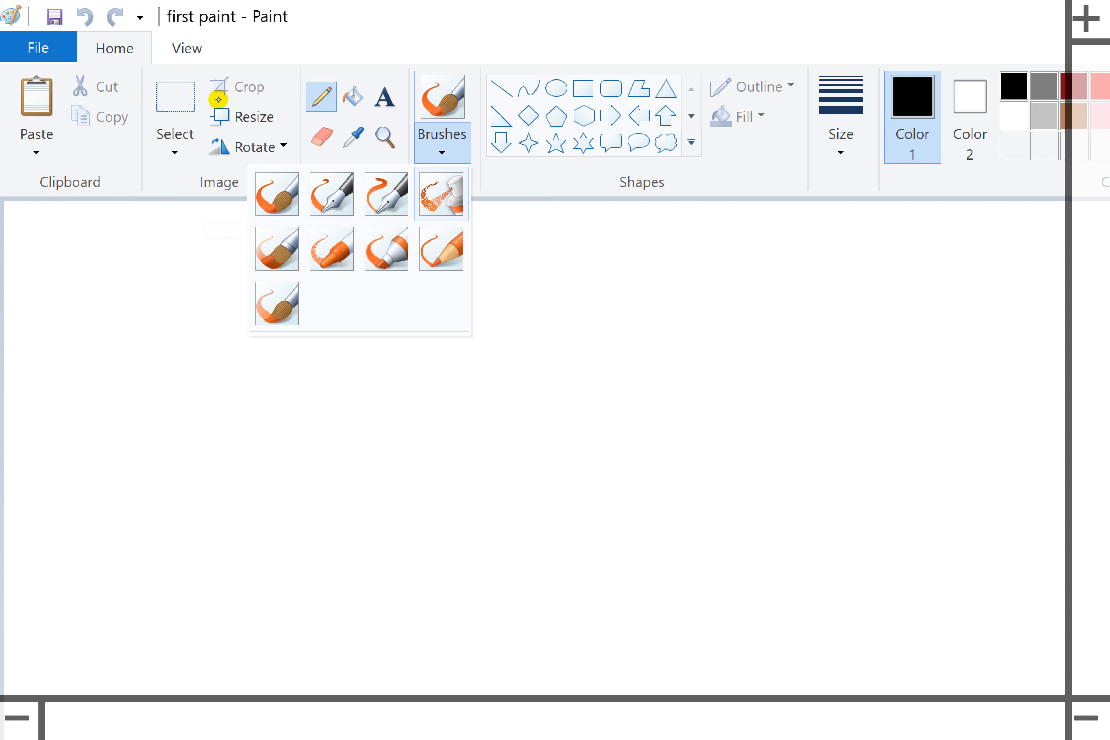
click(278, 196)
mouse_move(190, 333)
mouse_down()
mouse_move(204, 330)
mouse_move(139, 425)
mouse_move(158, 480)
mouse_move(301, 501)
mouse_move(361, 404)
mouse_up()
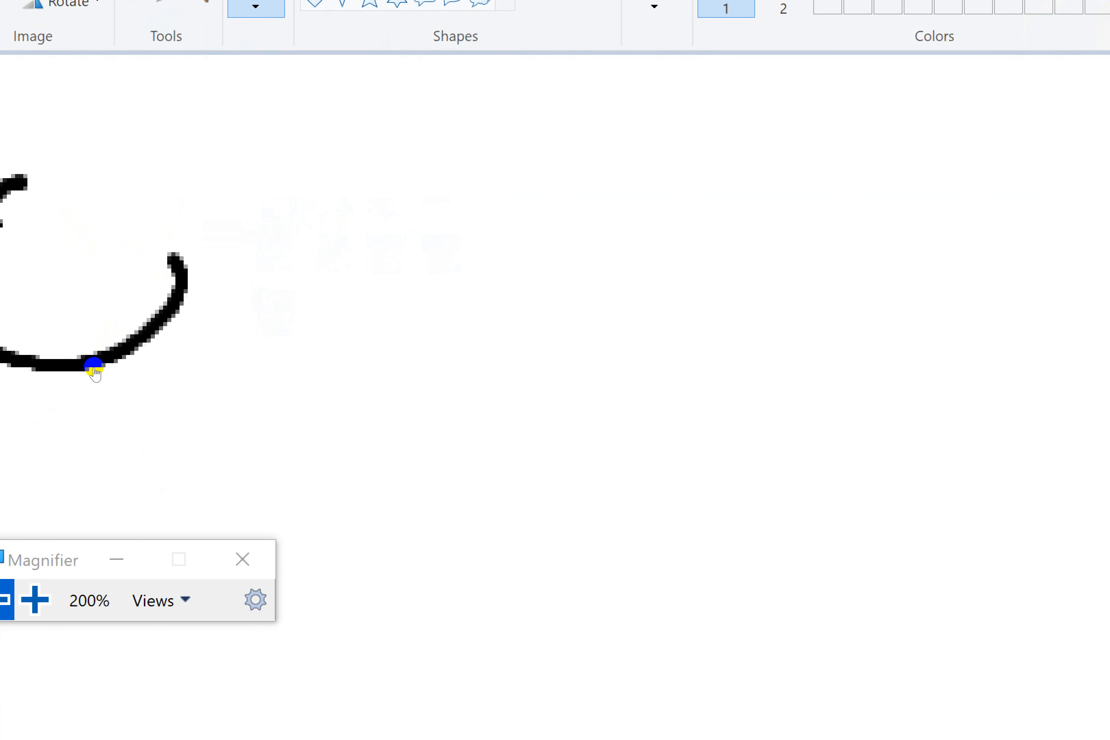
click(95, 373)
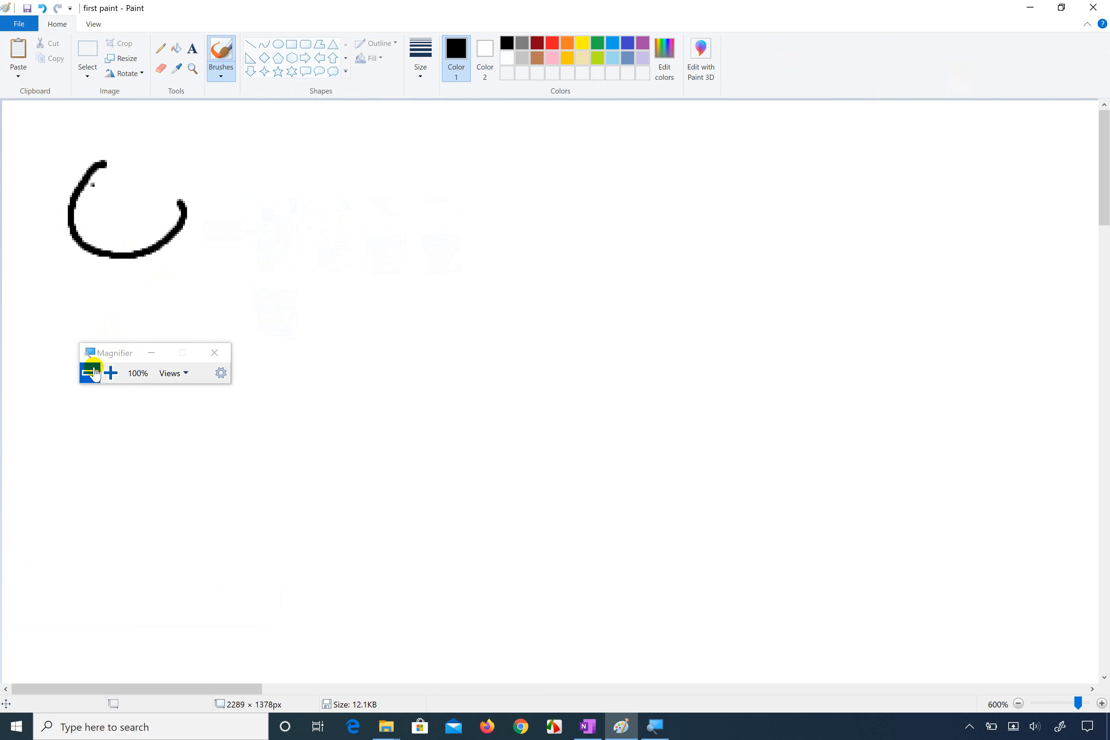
Step: Choose the third line thickness for the brush and scribble thick black loops beside and over the curve
click(420, 74)
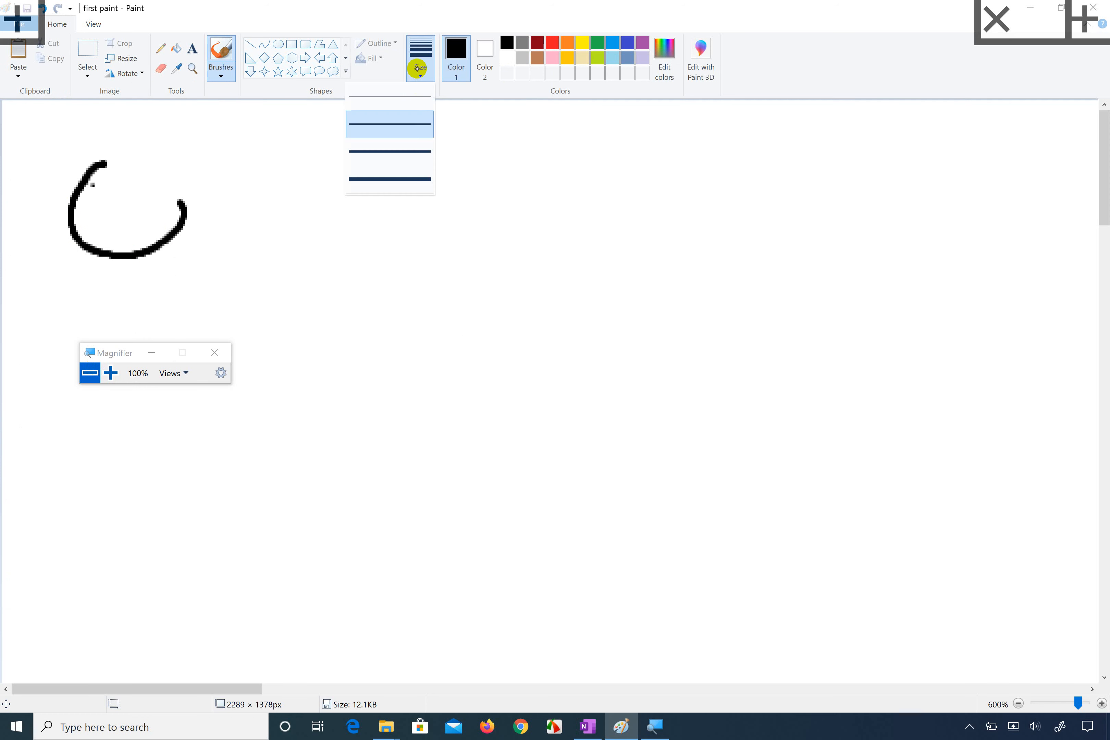
click(404, 145)
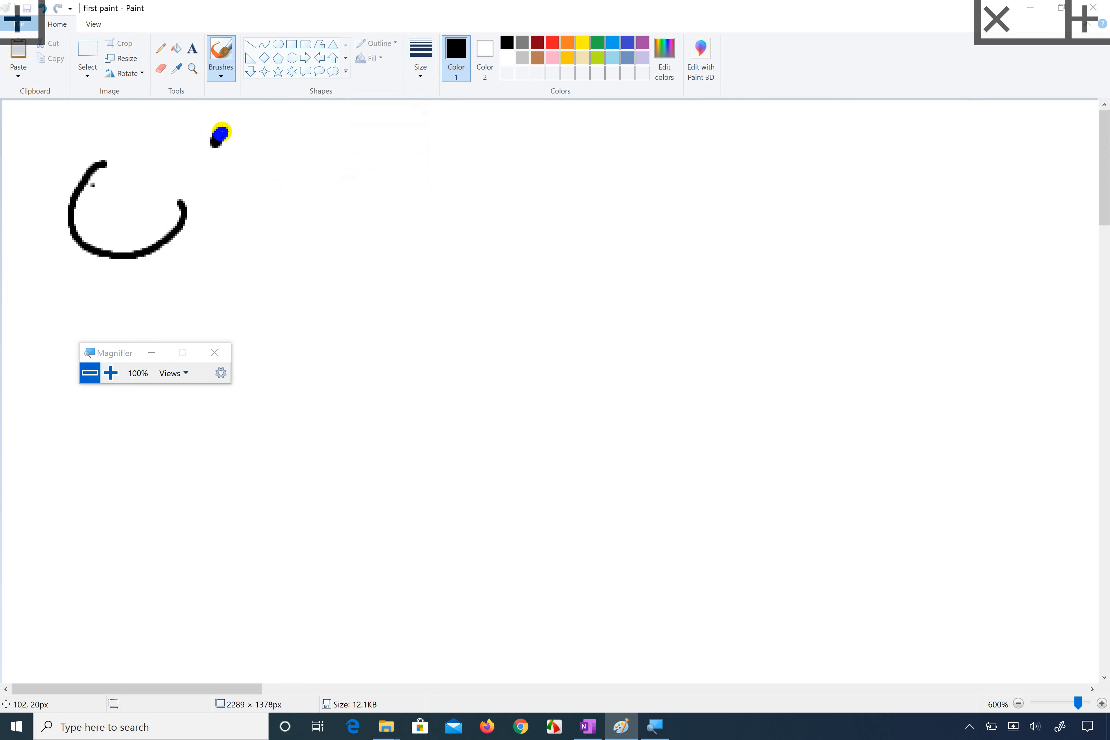
mouse_move(222, 131)
mouse_down()
mouse_move(213, 182)
mouse_move(260, 192)
mouse_move(280, 266)
mouse_up()
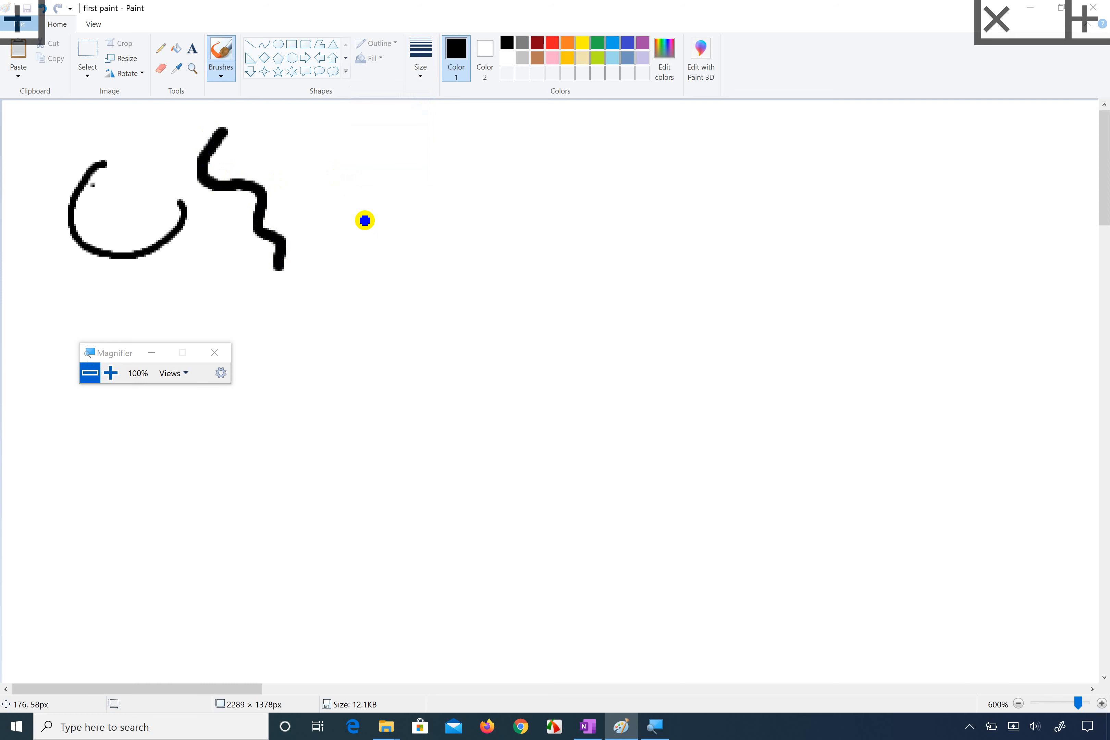
mouse_move(345, 136)
mouse_down()
mouse_move(344, 230)
mouse_move(410, 204)
mouse_move(298, 212)
mouse_move(368, 258)
mouse_move(240, 183)
mouse_move(304, 245)
mouse_move(147, 197)
mouse_move(231, 260)
mouse_move(159, 189)
mouse_move(208, 181)
mouse_move(164, 191)
mouse_up()
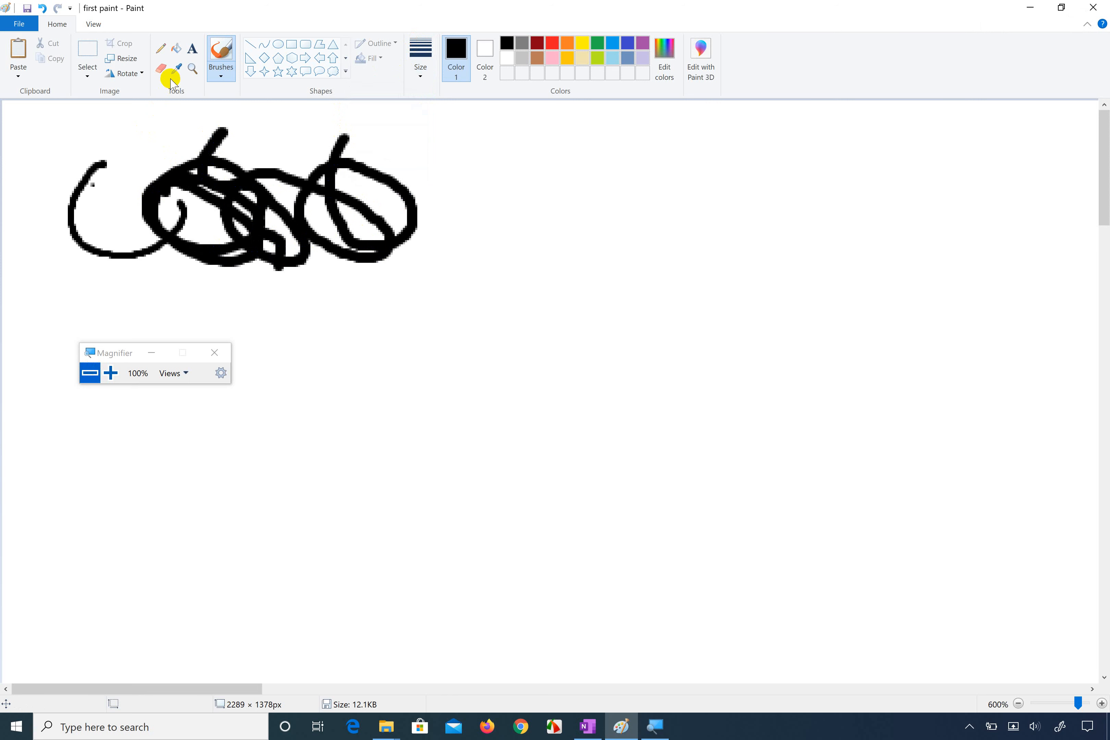
Step: Erase the curve and the left part of the thick black scribble with the Eraser
click(161, 68)
click(211, 170)
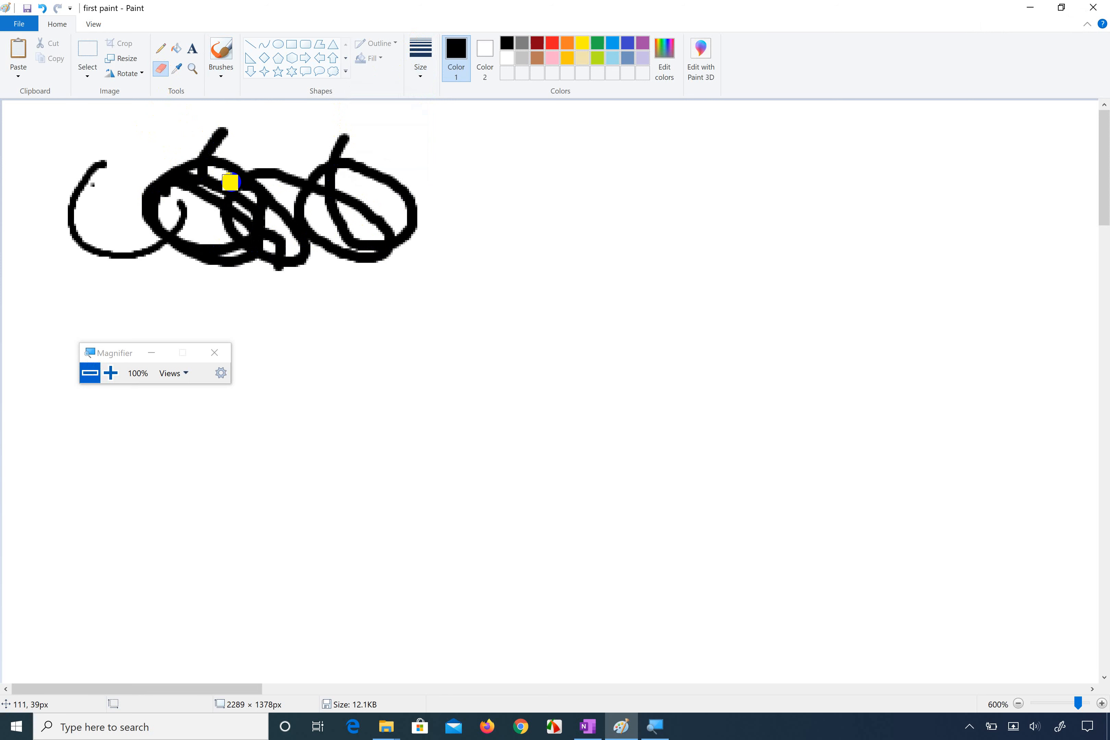
mouse_move(230, 182)
mouse_down()
mouse_move(155, 187)
mouse_move(224, 201)
mouse_move(94, 236)
mouse_move(92, 178)
mouse_move(69, 241)
mouse_move(99, 166)
mouse_move(82, 176)
mouse_move(82, 215)
mouse_move(131, 232)
mouse_move(216, 230)
mouse_move(146, 246)
mouse_move(118, 269)
mouse_move(261, 251)
mouse_move(284, 265)
mouse_move(92, 236)
mouse_move(130, 179)
mouse_move(218, 168)
mouse_up()
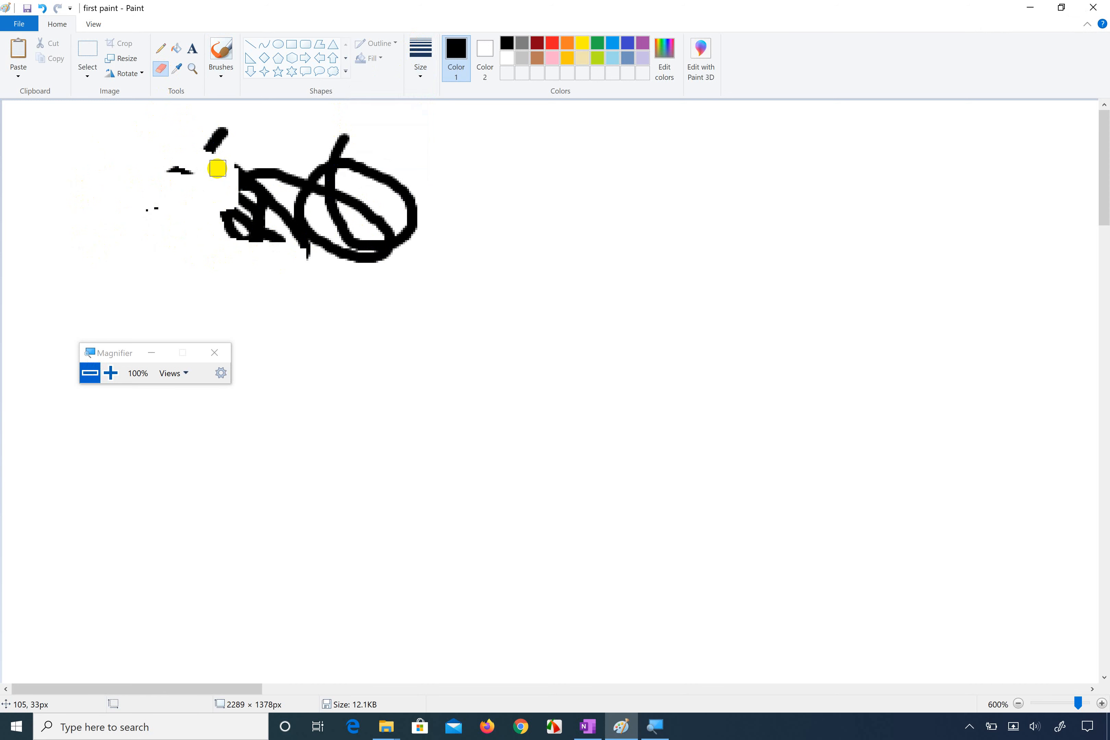
Step: Enlarge the canvas from its lower-right corner in two stages, to 4876 × 2980 px and 5438 × 3214 px
scroll(217, 168, down, 6)
scroll(218, 168, up, 2)
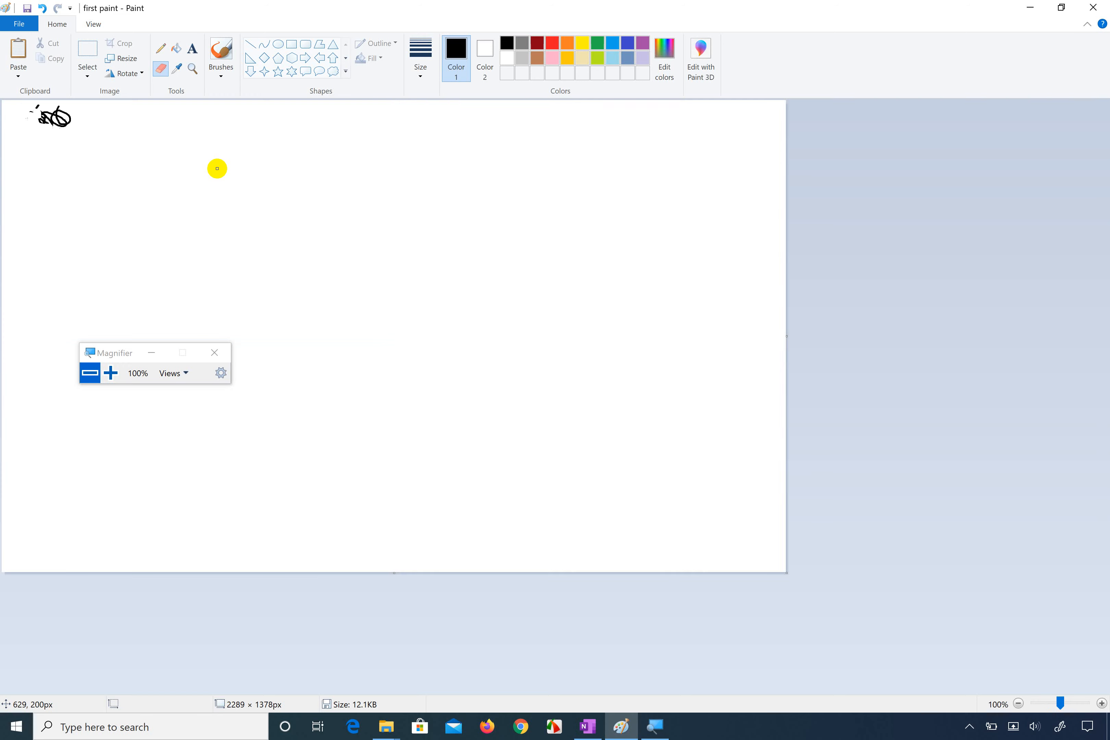
scroll(217, 168, down, 3)
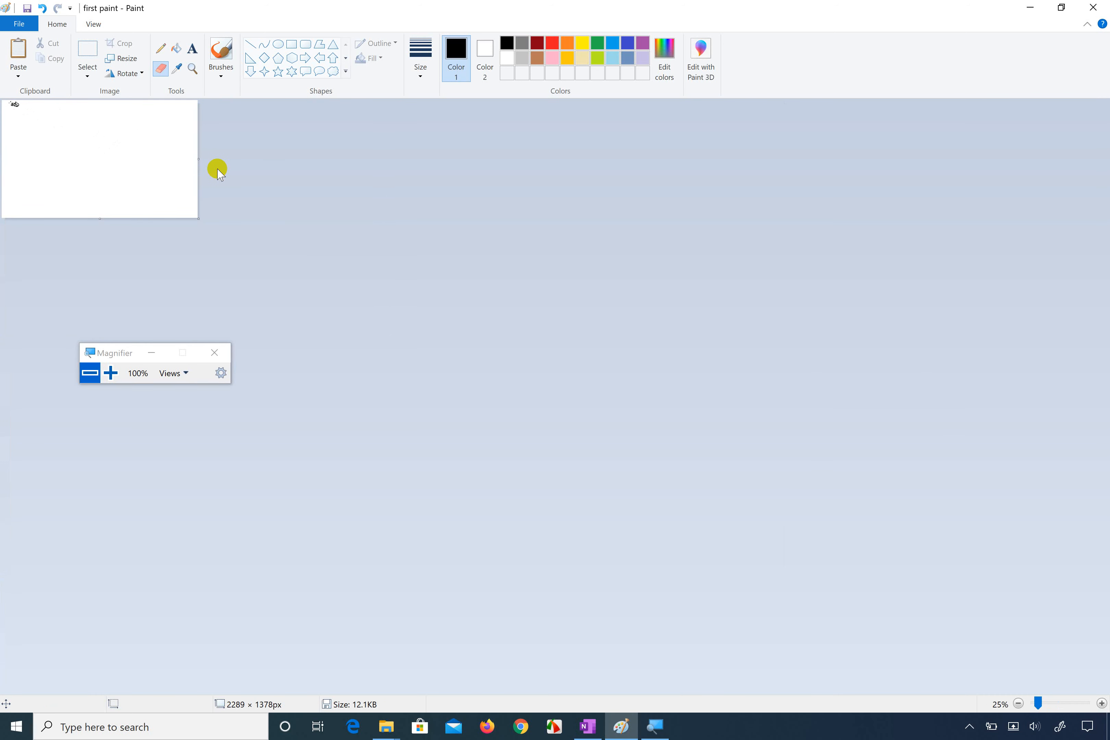
scroll(119, 140, up, 3)
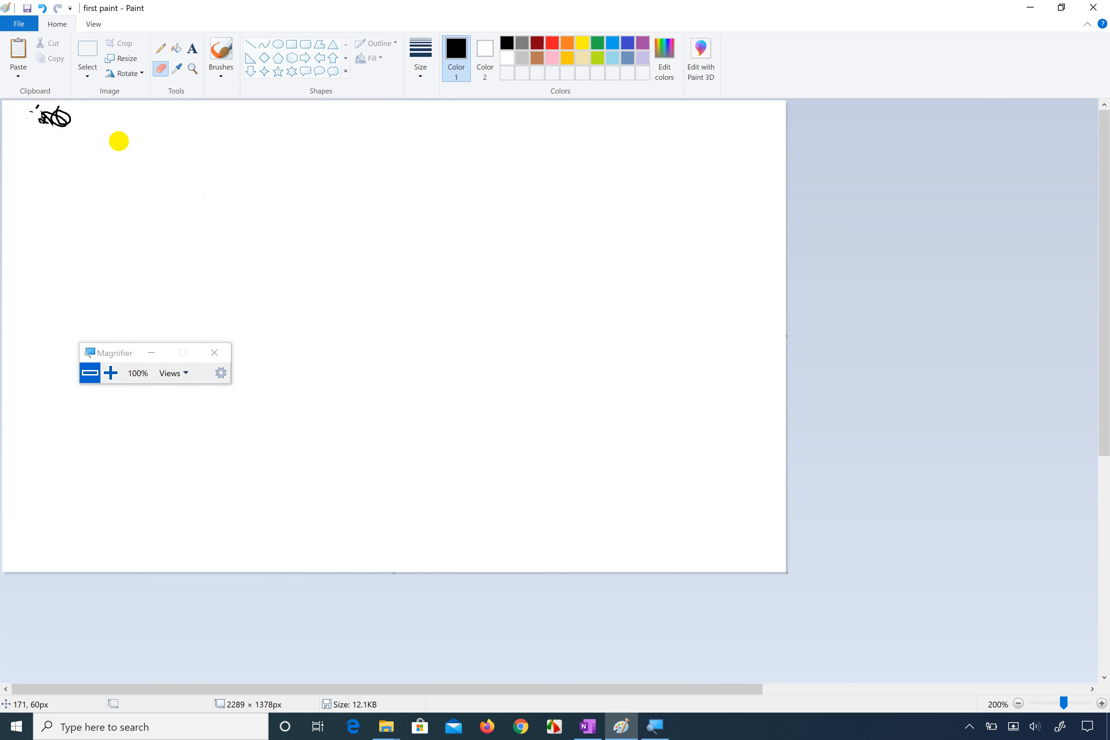
scroll(119, 140, down, 3)
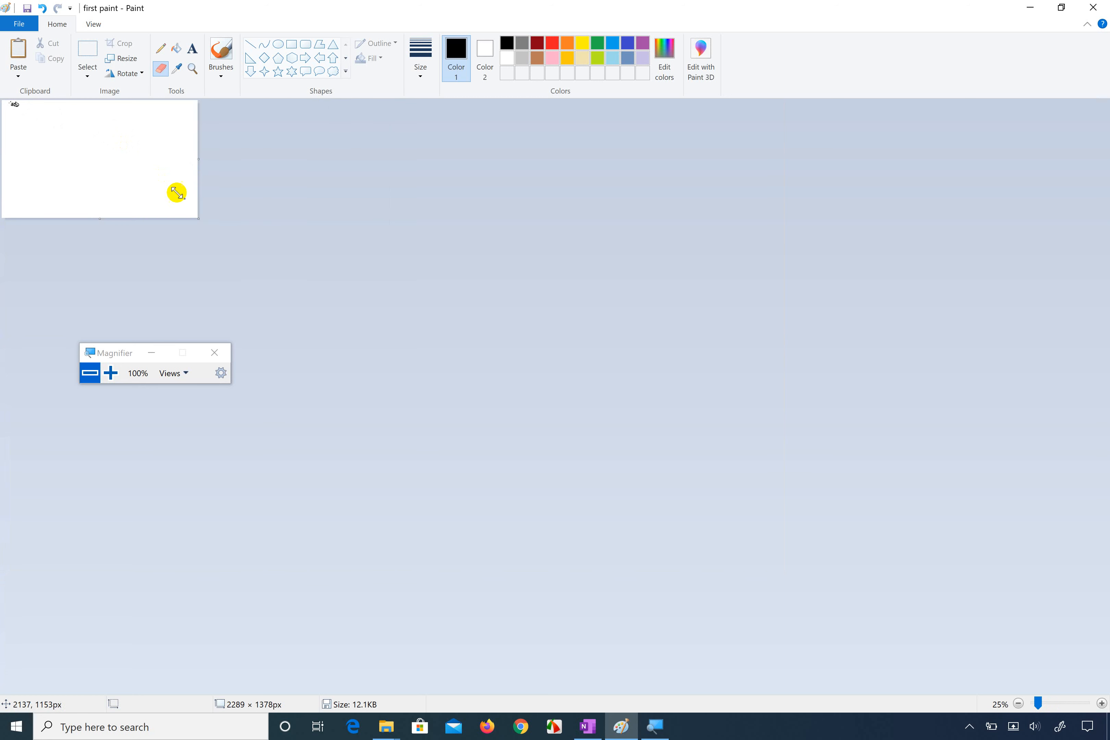
drag(199, 217, 420, 356)
scroll(330, 240, up, 1)
scroll(330, 240, up, 1)
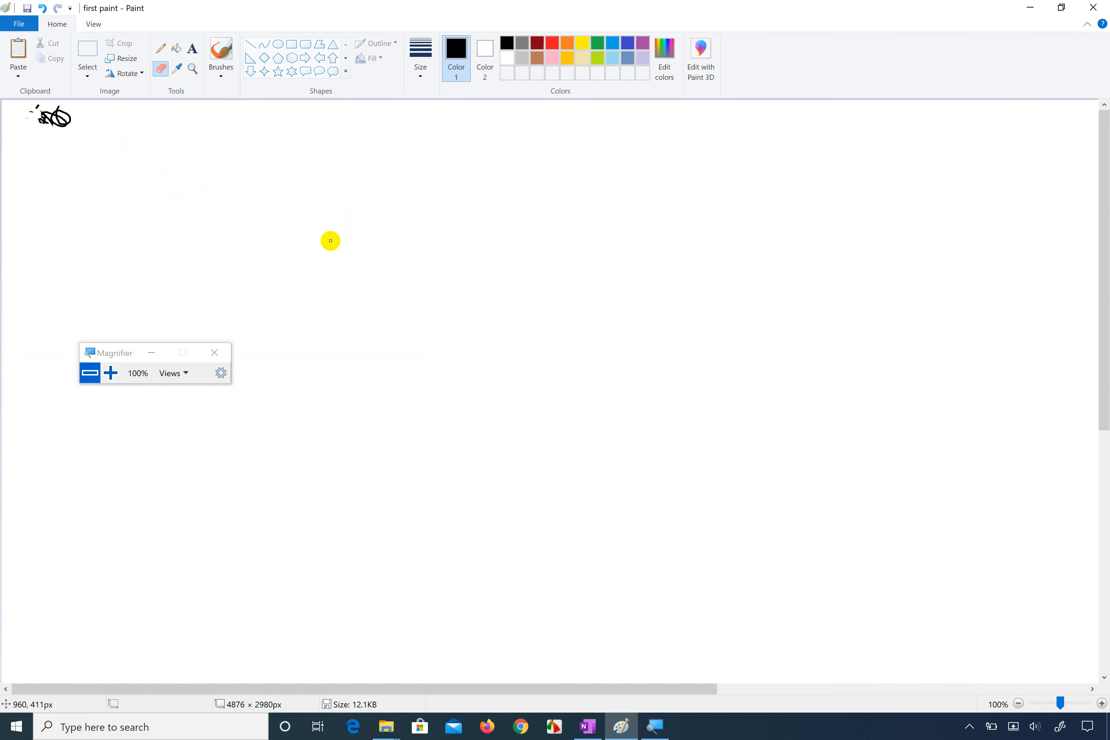
scroll(330, 241, down, 1)
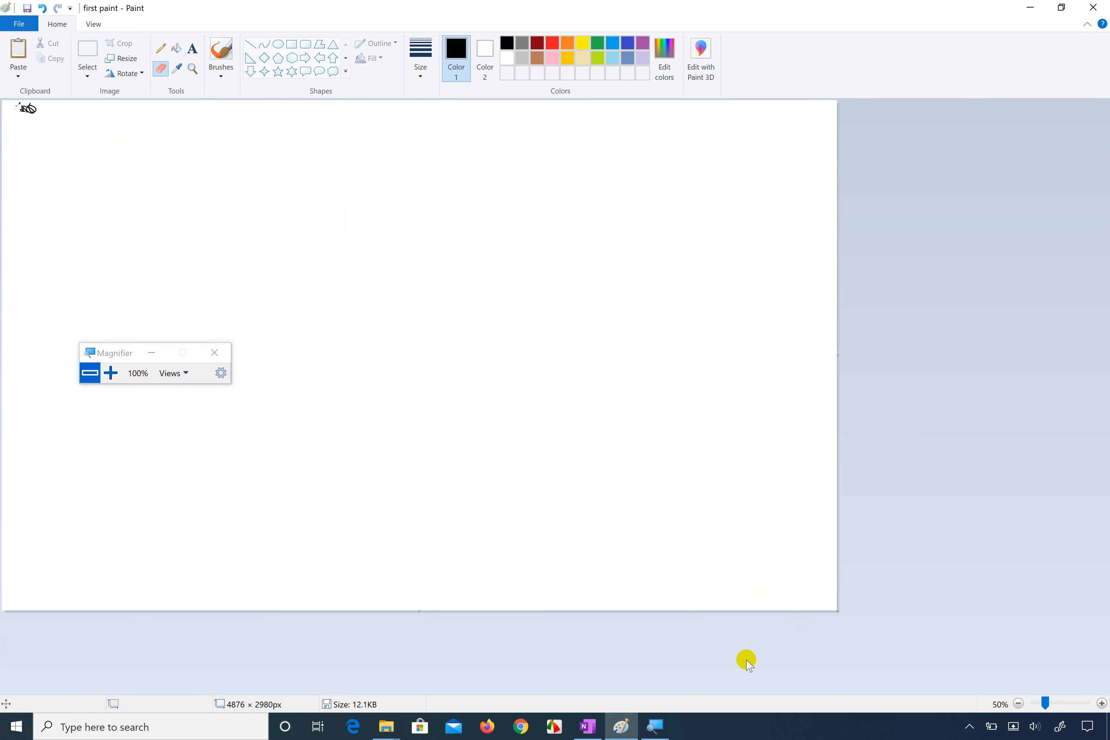
drag(837, 612, 932, 651)
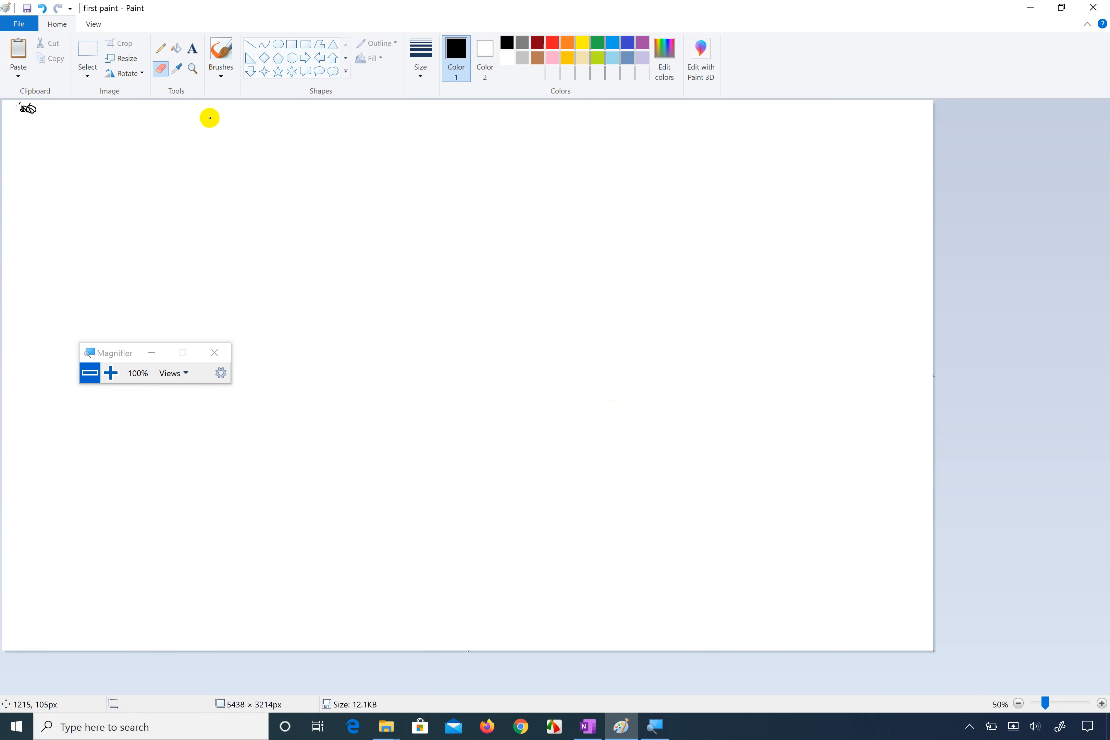
Step: Try the picture zoom options: zoom in to 300%, out to 100%, and back in to 200%
click(96, 25)
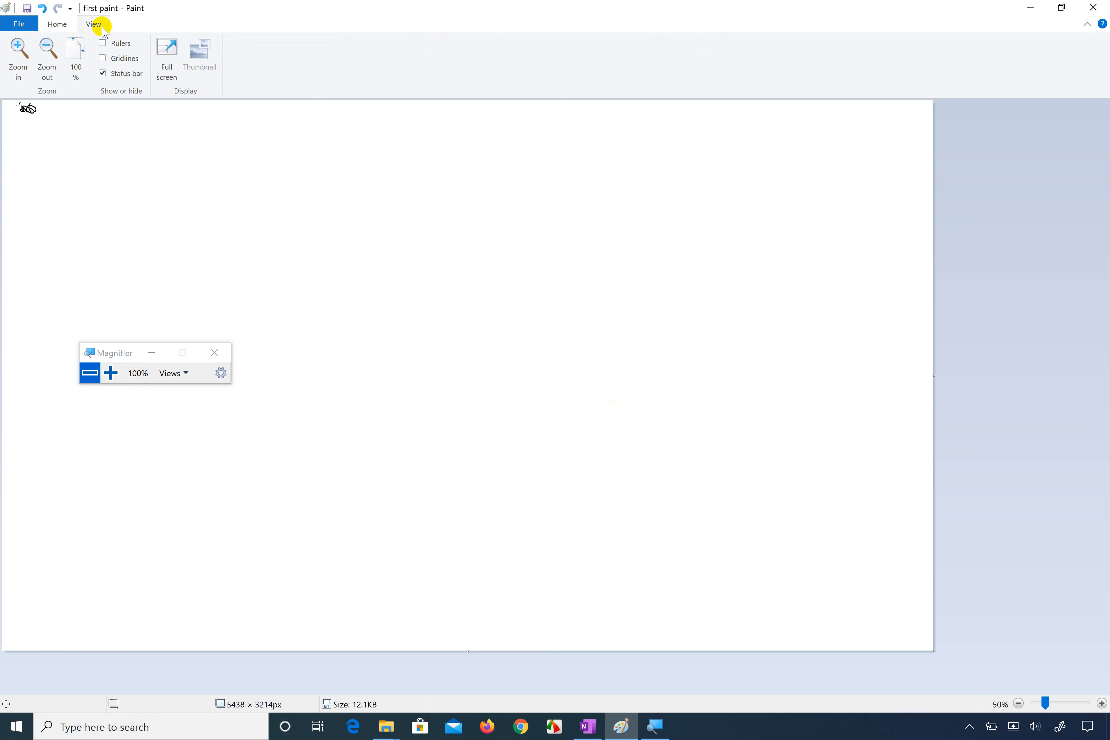
click(19, 69)
click(19, 70)
click(19, 70)
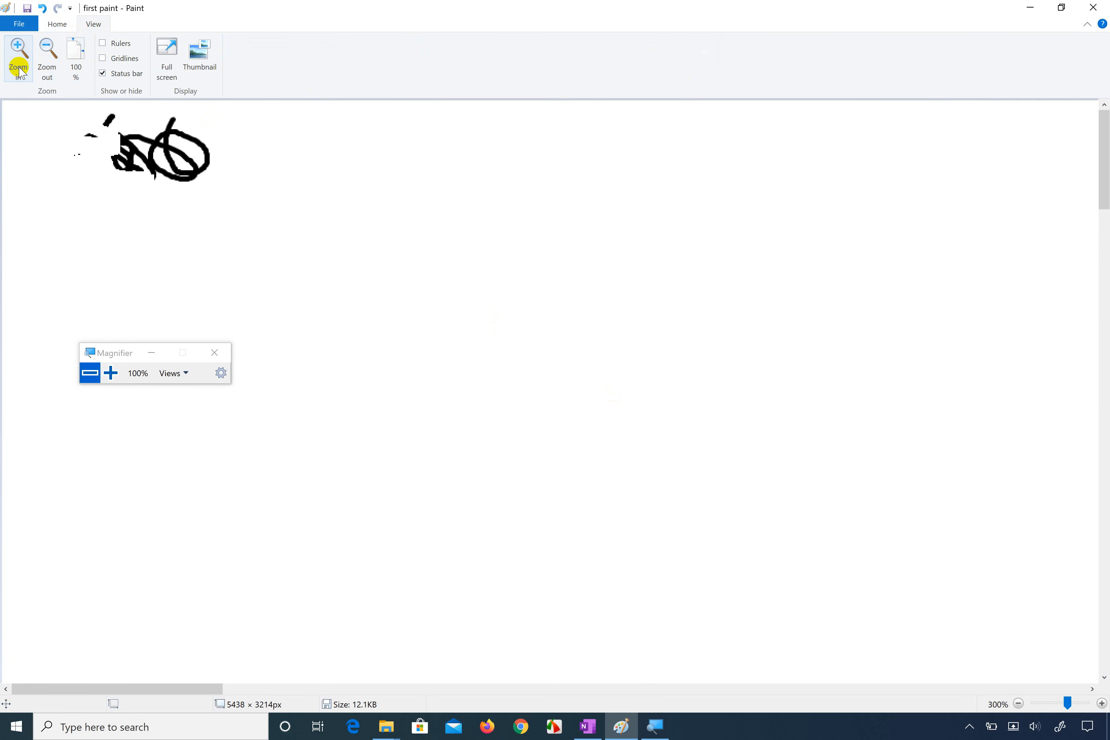
click(48, 74)
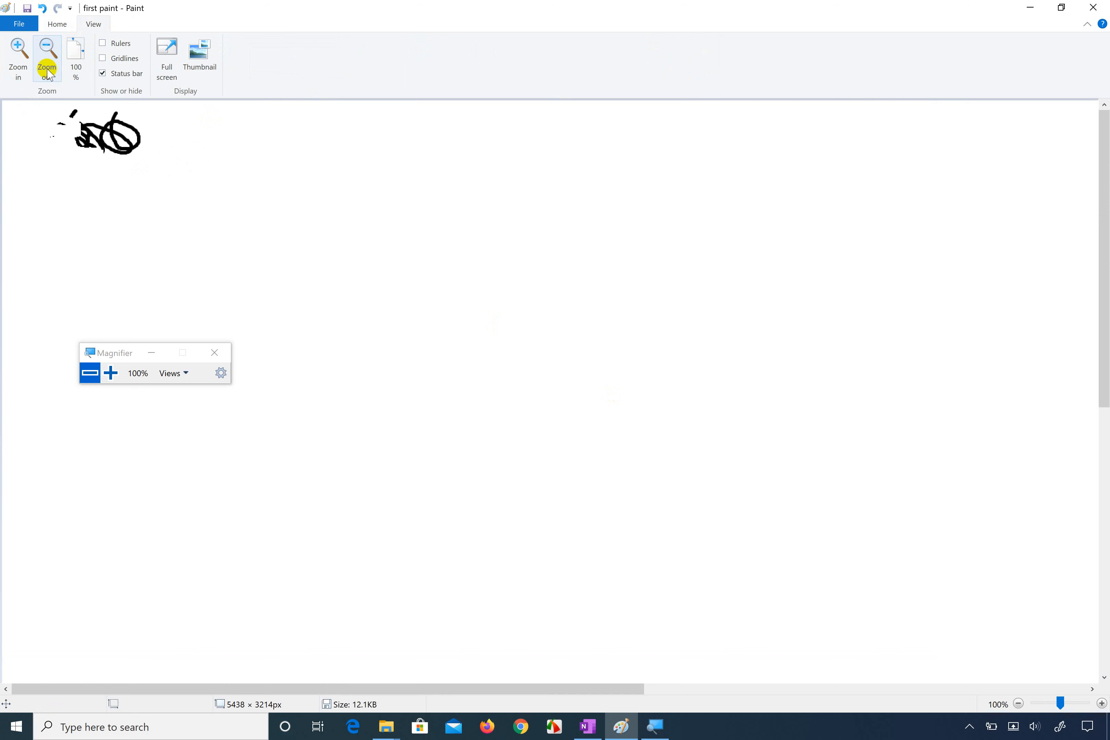
click(47, 74)
click(19, 69)
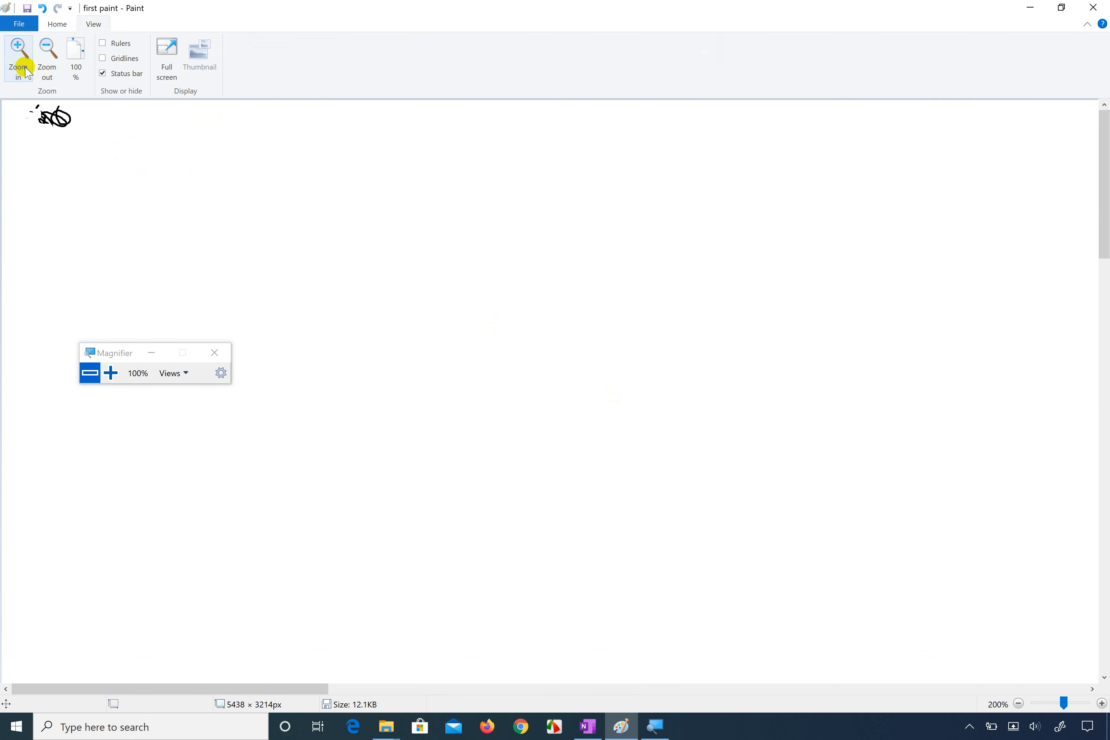
Step: Erase most of the remaining black scribble near the canvas's upper-left corner
click(57, 24)
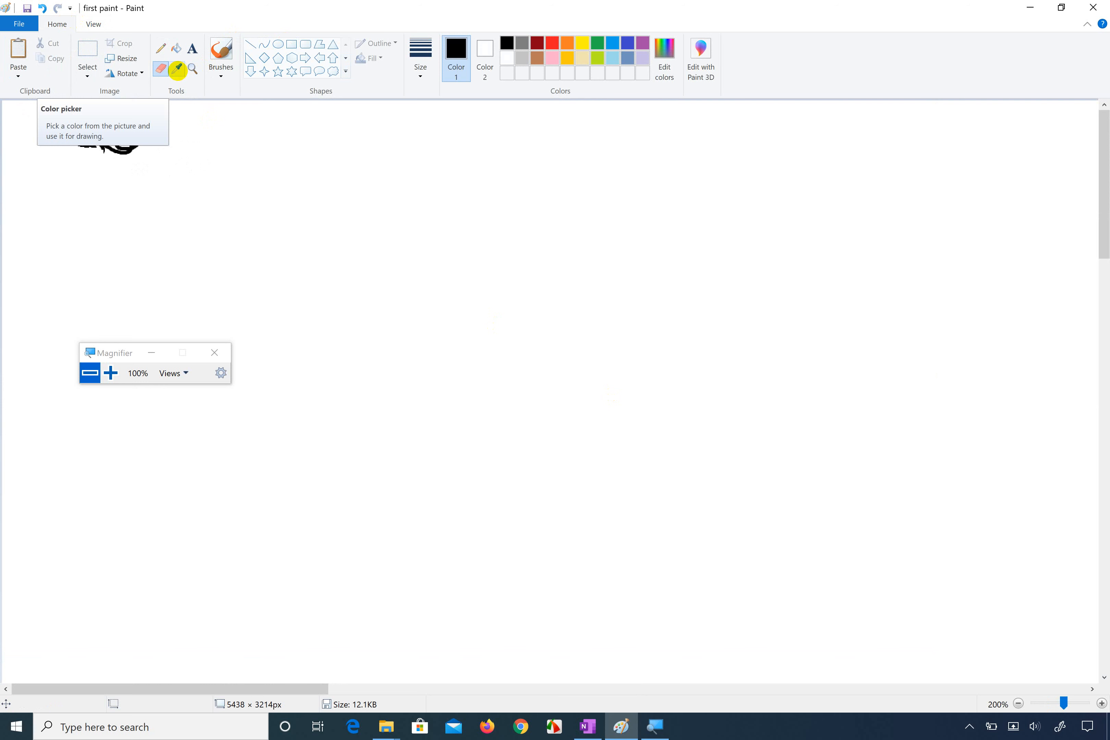
mouse_move(95, 141)
mouse_down()
mouse_move(144, 141)
mouse_move(80, 134)
mouse_move(163, 134)
mouse_move(98, 116)
mouse_move(129, 118)
mouse_move(68, 127)
mouse_move(155, 127)
mouse_move(66, 149)
mouse_move(162, 134)
mouse_move(69, 148)
mouse_move(137, 123)
mouse_move(70, 132)
mouse_move(109, 125)
mouse_move(126, 163)
mouse_move(125, 127)
mouse_move(80, 136)
mouse_up()
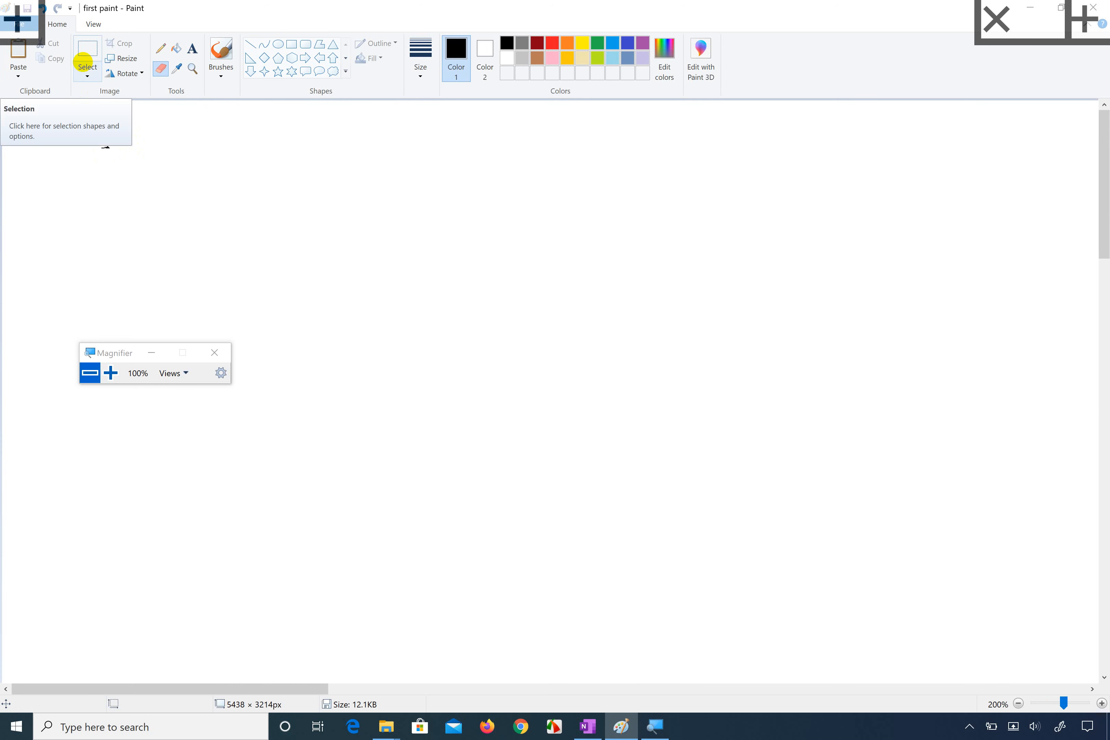
Step: Draw a round face with two oval eyes and an L-shaped nose in black using the first brush style
click(161, 47)
click(232, 69)
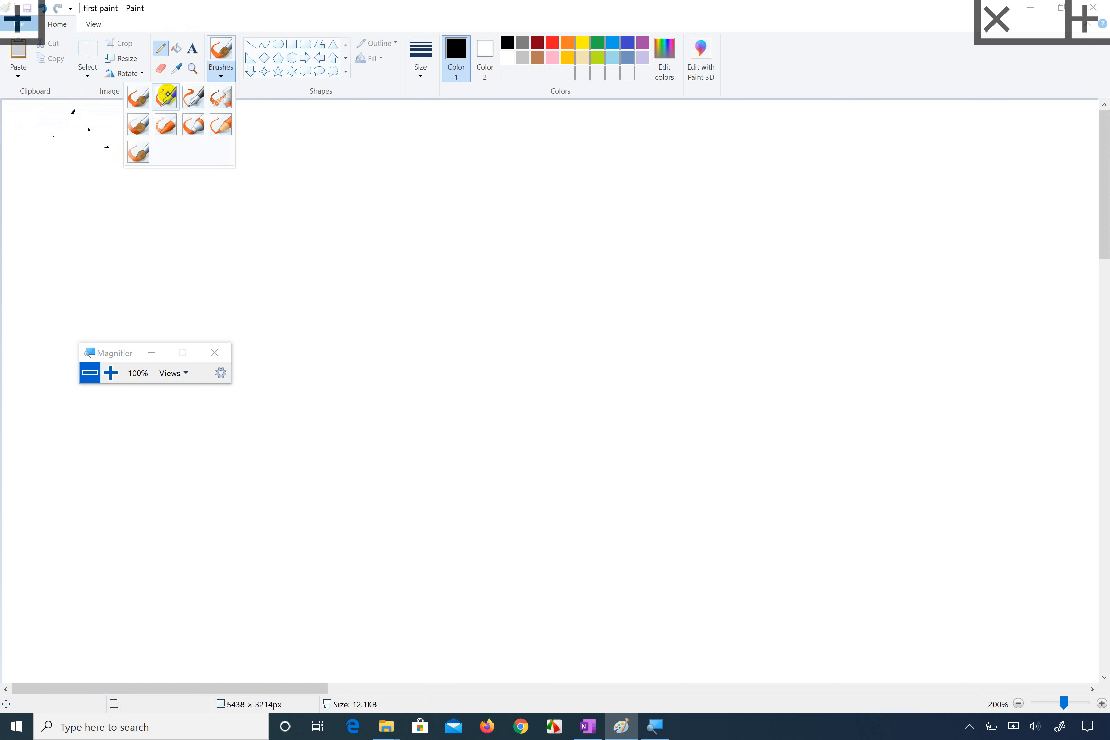
click(139, 97)
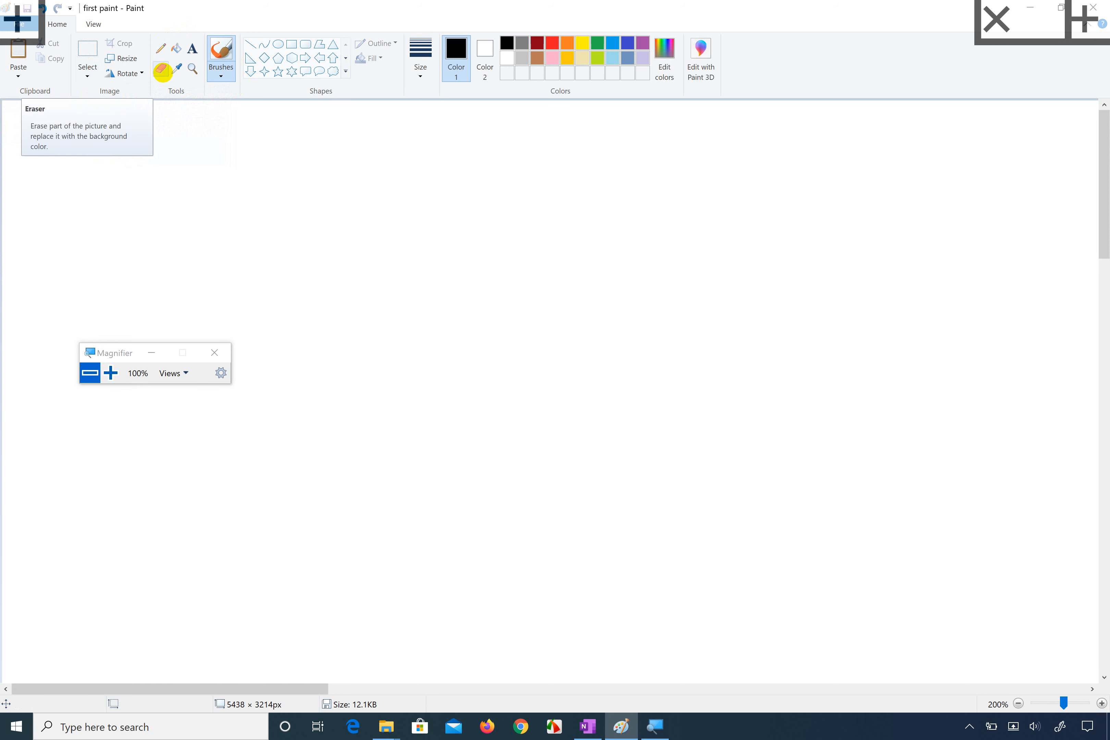
mouse_move(549, 180)
mouse_down()
mouse_move(427, 213)
mouse_move(442, 290)
mouse_move(477, 310)
mouse_move(569, 294)
mouse_move(597, 245)
mouse_move(583, 203)
mouse_move(539, 169)
mouse_up()
mouse_move(463, 219)
mouse_down()
mouse_move(447, 250)
mouse_move(464, 214)
mouse_up()
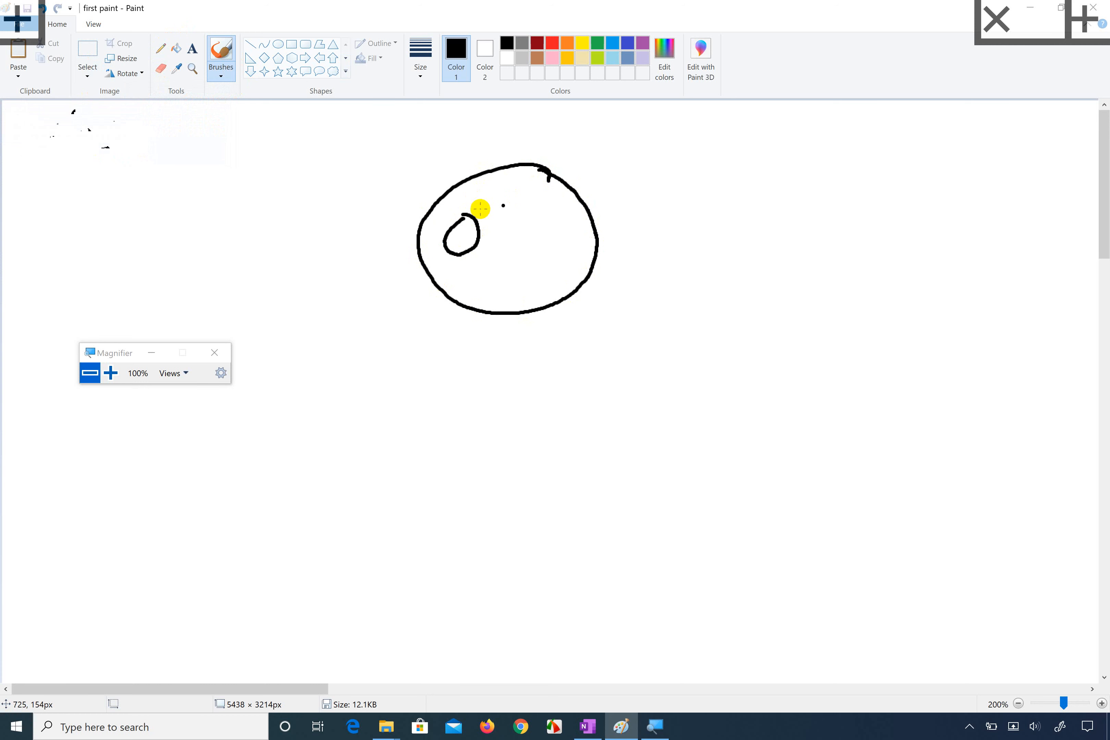
mouse_move(551, 210)
mouse_down()
mouse_move(534, 237)
mouse_move(566, 231)
mouse_move(501, 220)
mouse_move(487, 277)
mouse_move(534, 268)
mouse_up()
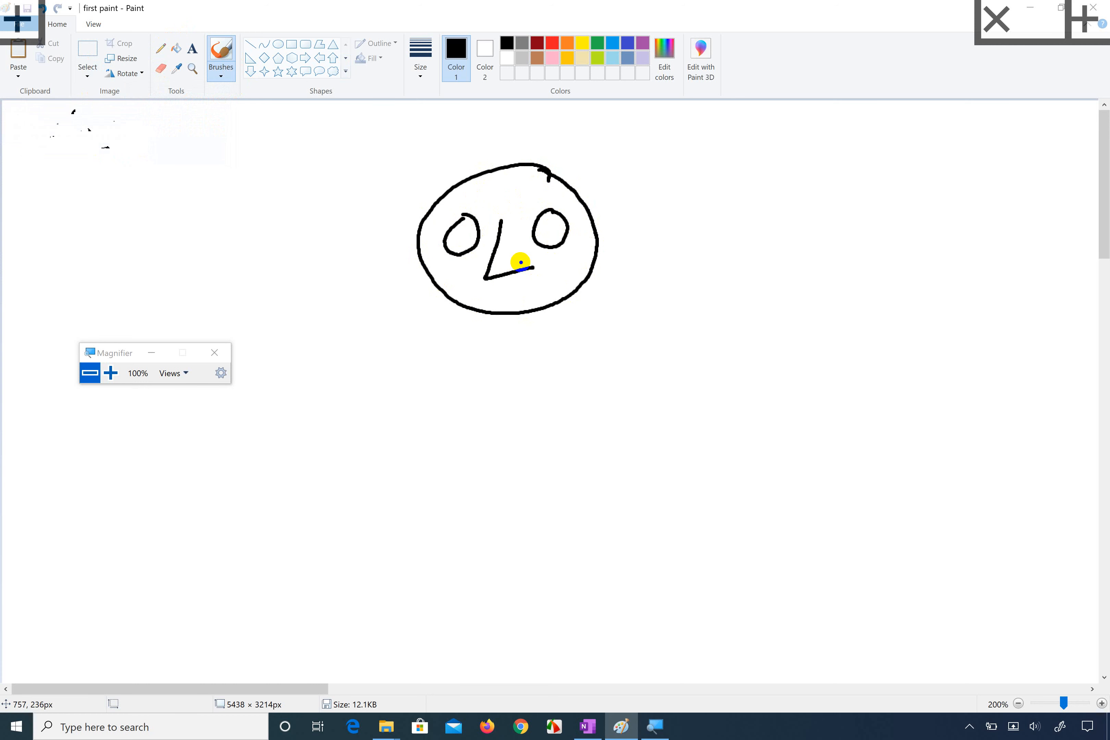
Step: Draw the stick figure's neck, two arms, torso and two legs in black below the face
mouse_move(510, 313)
mouse_down()
mouse_move(511, 357)
mouse_move(411, 409)
mouse_up()
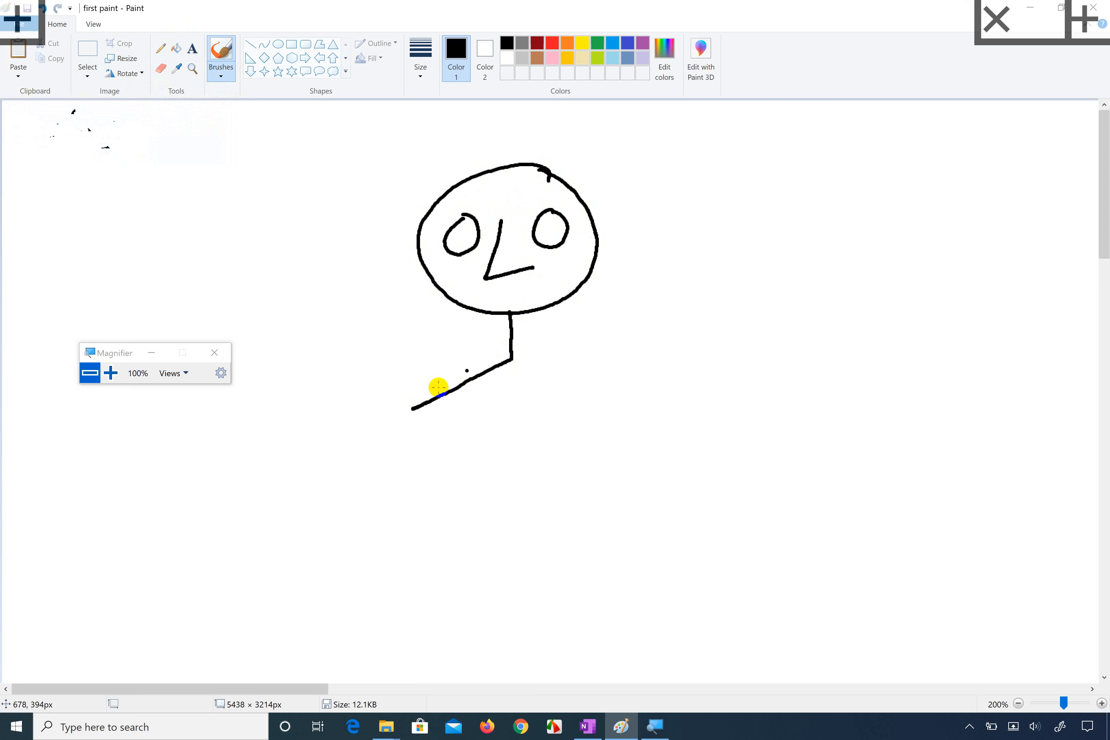
drag(514, 360, 646, 376)
mouse_move(503, 363)
mouse_down()
mouse_move(520, 428)
mouse_move(439, 484)
mouse_up()
drag(532, 429, 620, 462)
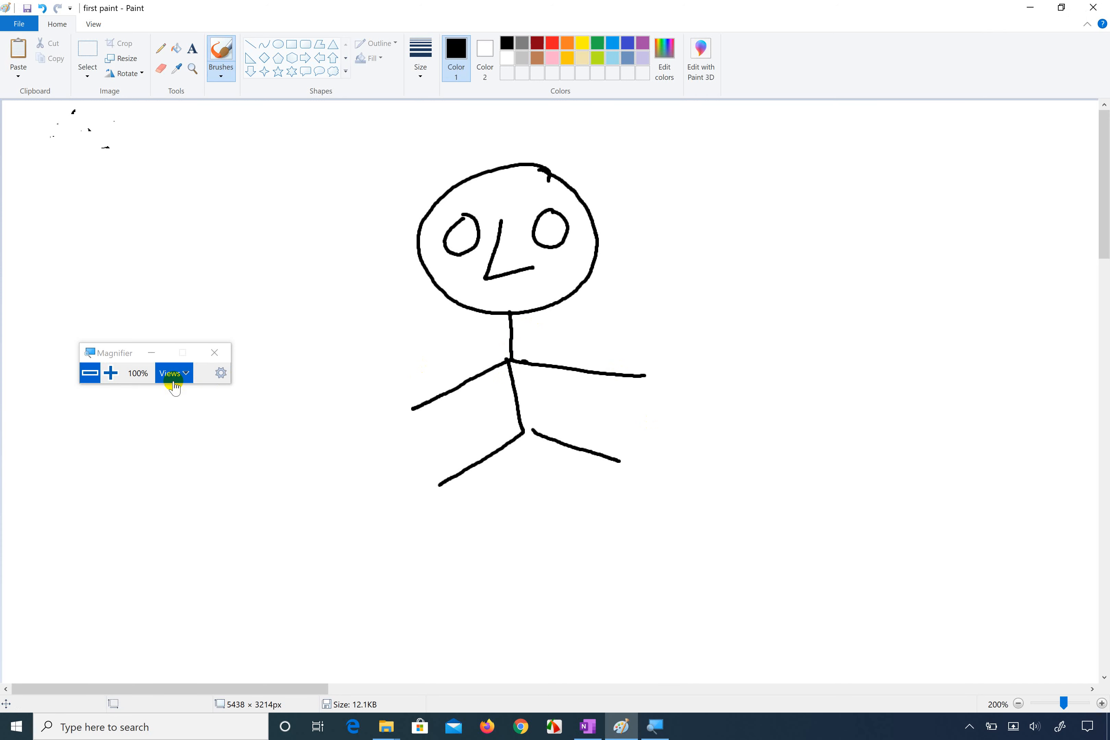
Step: Enlarge the screen to 200% with the Windows Magnifier
click(110, 372)
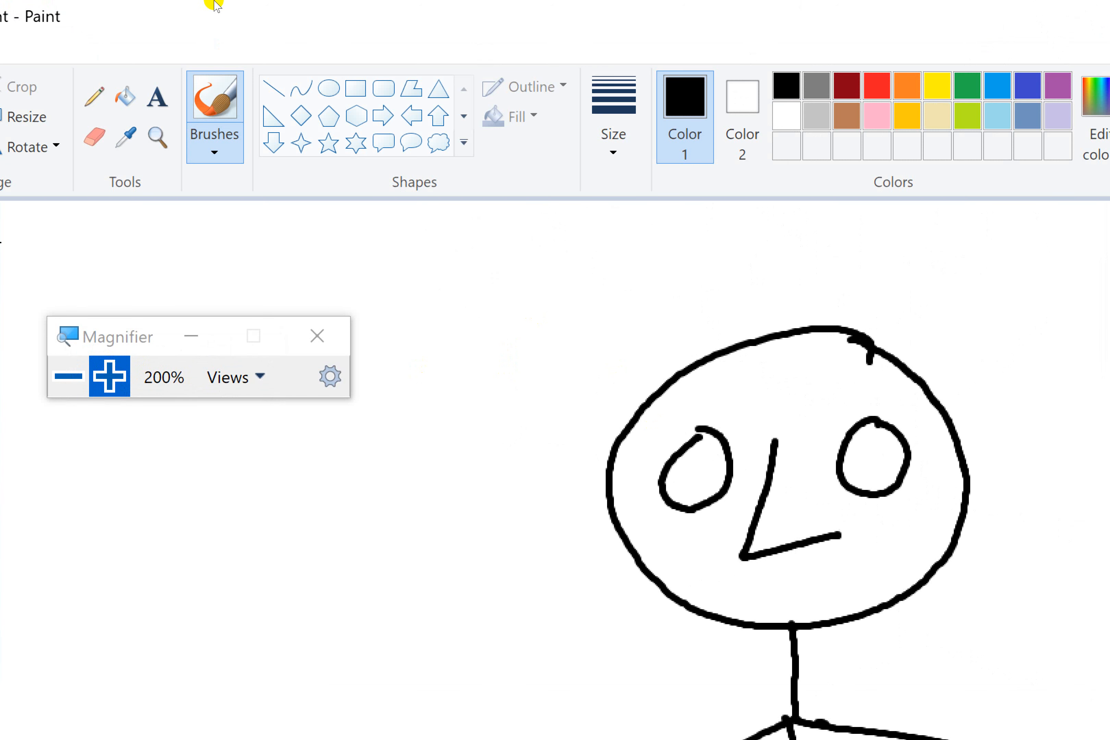
Step: Paint freehand green strokes across the face's forehead with a brush
click(163, 46)
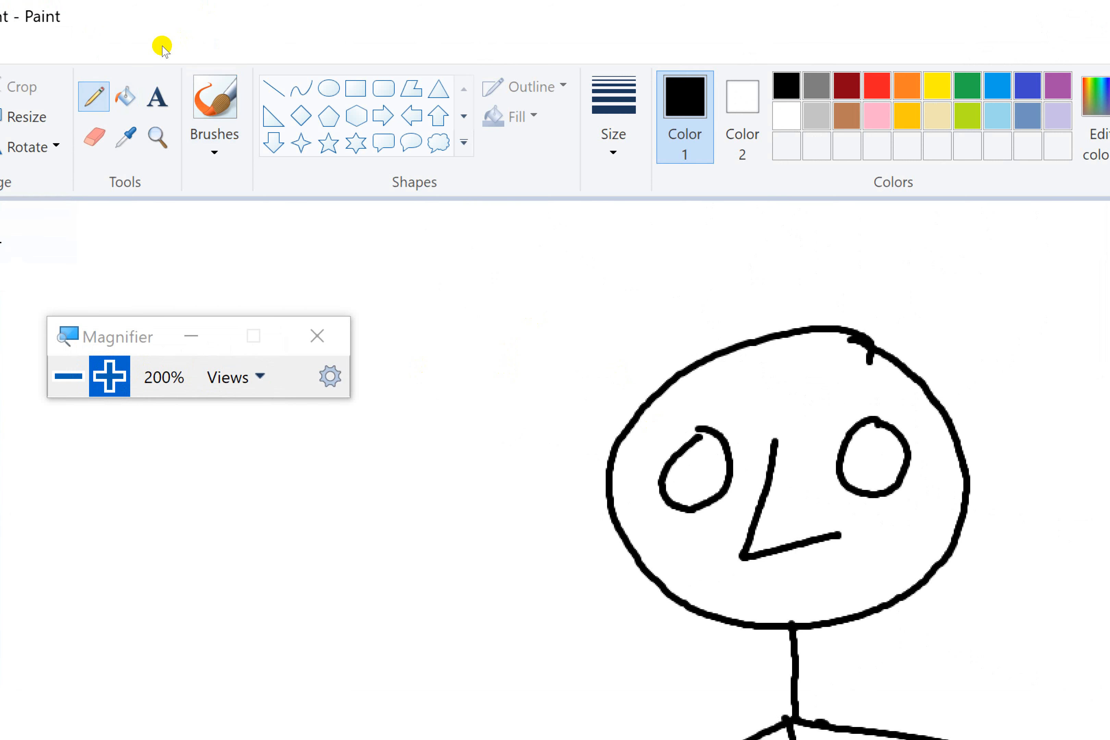
click(226, 74)
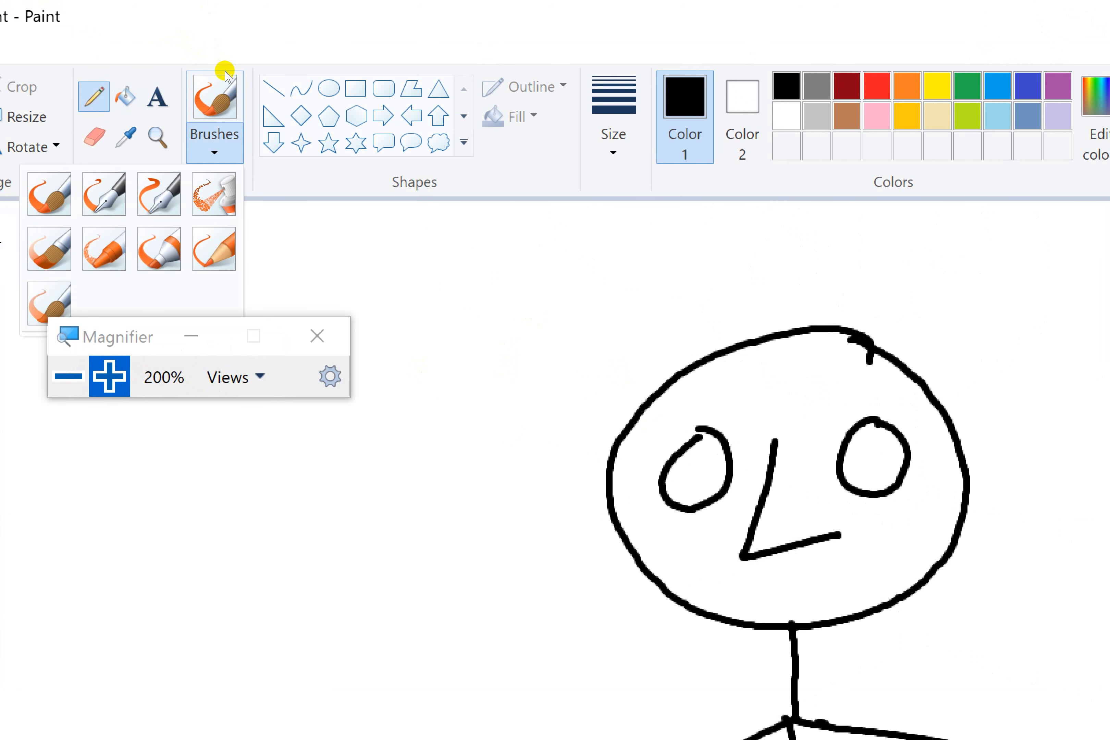
click(136, 101)
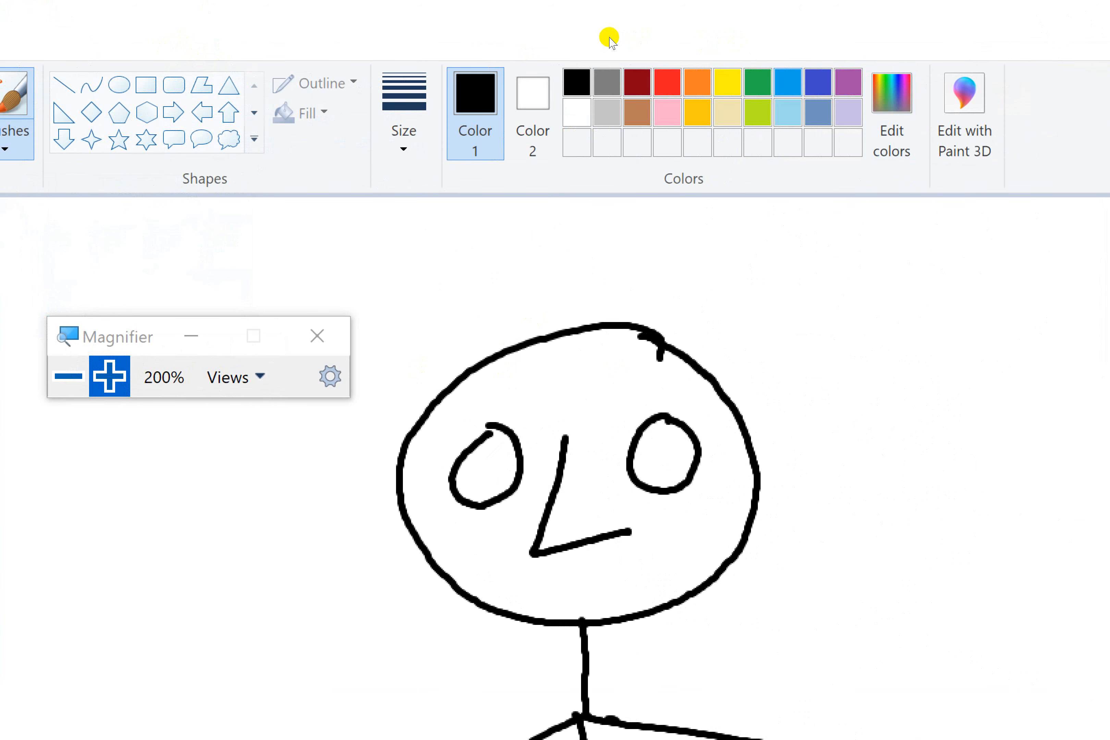
click(758, 82)
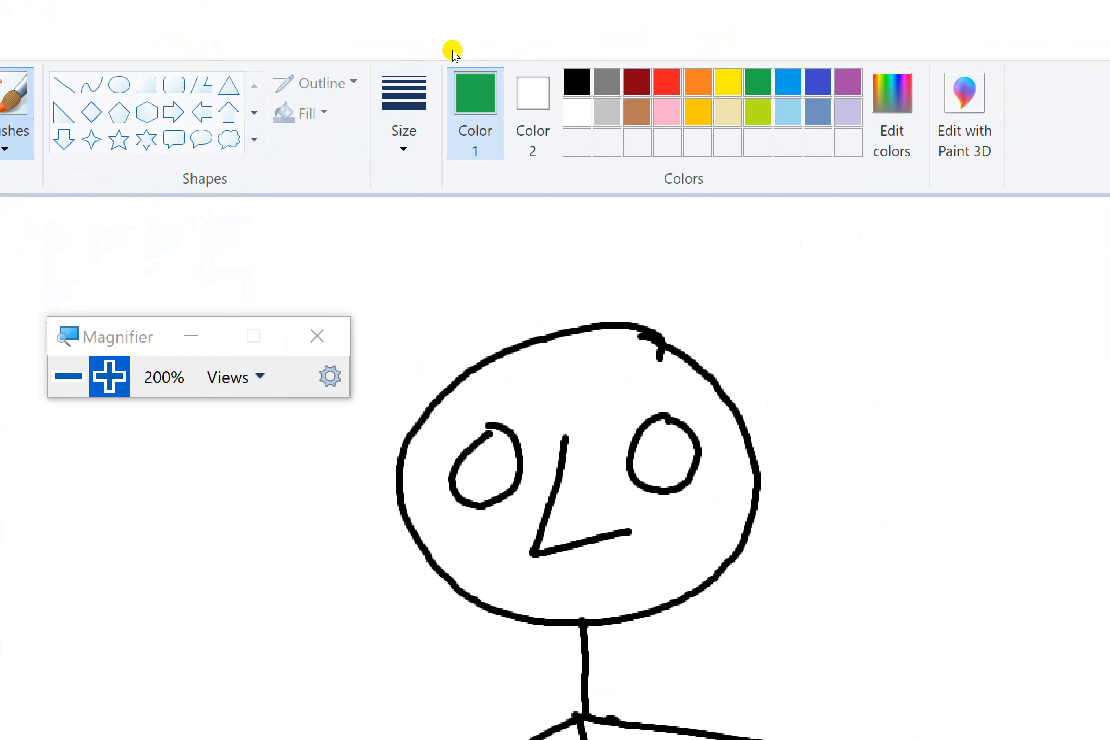
mouse_move(547, 374)
mouse_down()
mouse_move(611, 373)
mouse_move(563, 389)
mouse_move(604, 393)
mouse_move(553, 404)
mouse_move(612, 380)
mouse_move(567, 381)
mouse_move(596, 420)
mouse_move(607, 402)
mouse_move(604, 464)
mouse_up()
mouse_move(520, 232)
mouse_down()
mouse_move(509, 234)
mouse_move(514, 215)
mouse_move(511, 248)
mouse_move(516, 206)
mouse_move(513, 246)
mouse_move(513, 210)
mouse_move(494, 183)
mouse_move(471, 192)
mouse_up()
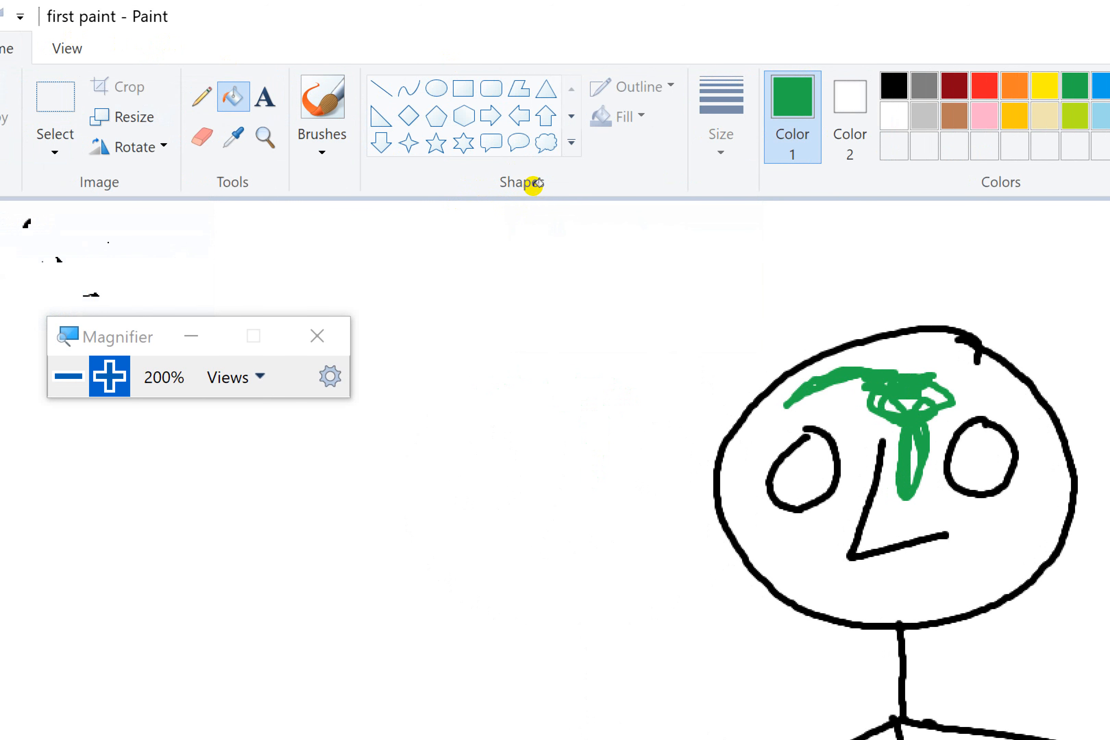
Step: Fill the face around the green strokes with green, and undo both the fill and the strokes
click(521, 180)
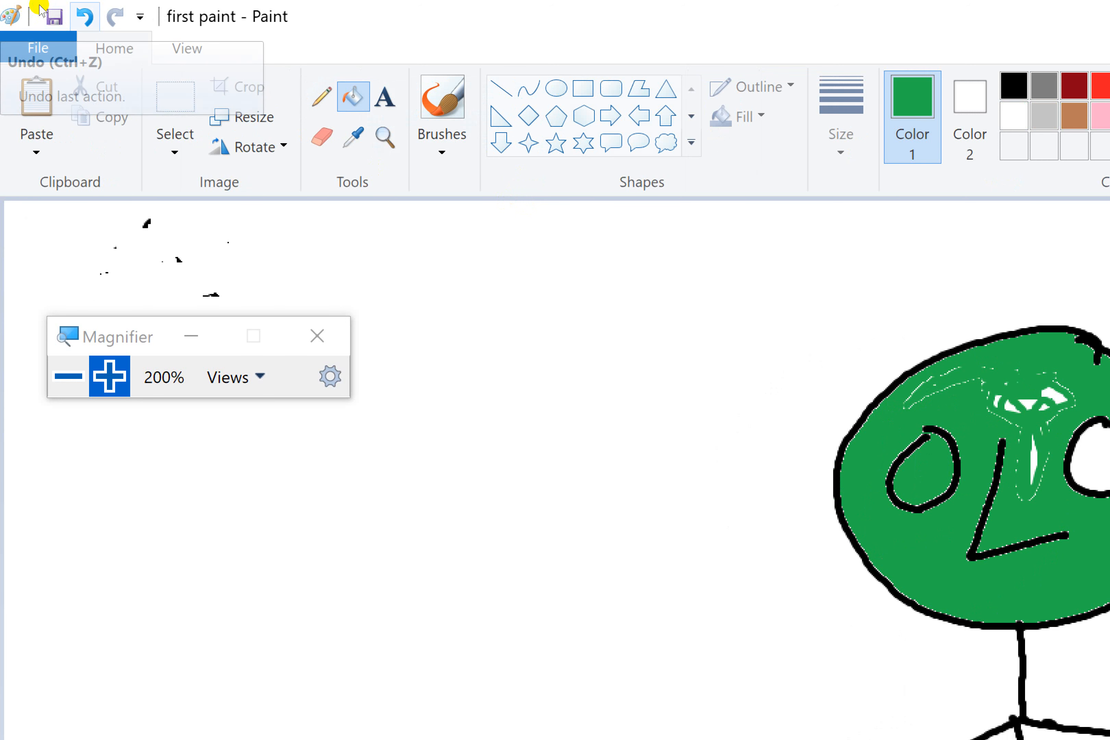
click(84, 17)
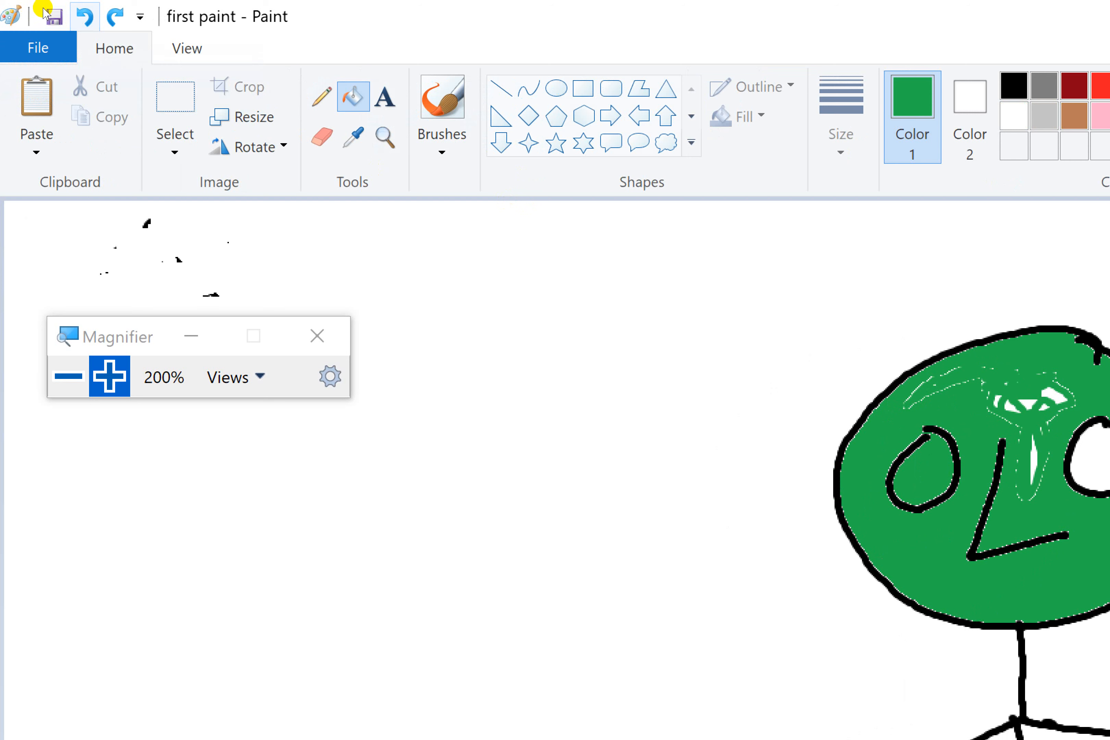
key(ctrl+z)
key(ctrl+z)
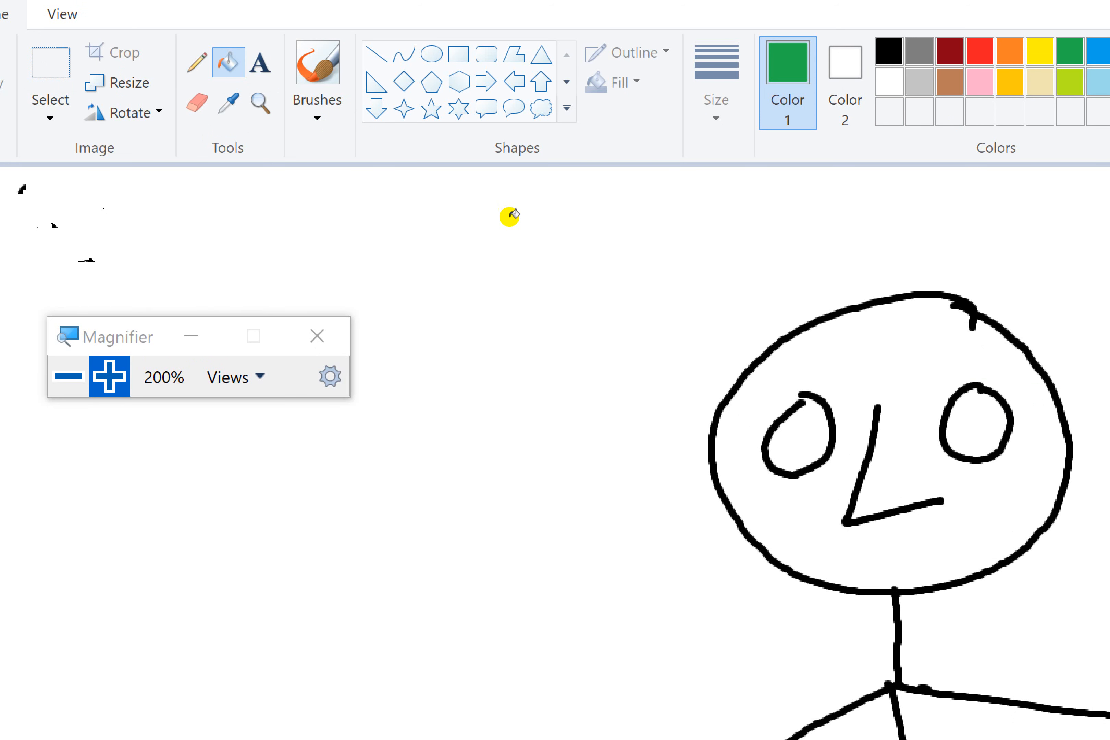
Step: Fill the face with green, refill it with red, and finish with light blue
click(514, 214)
click(554, 53)
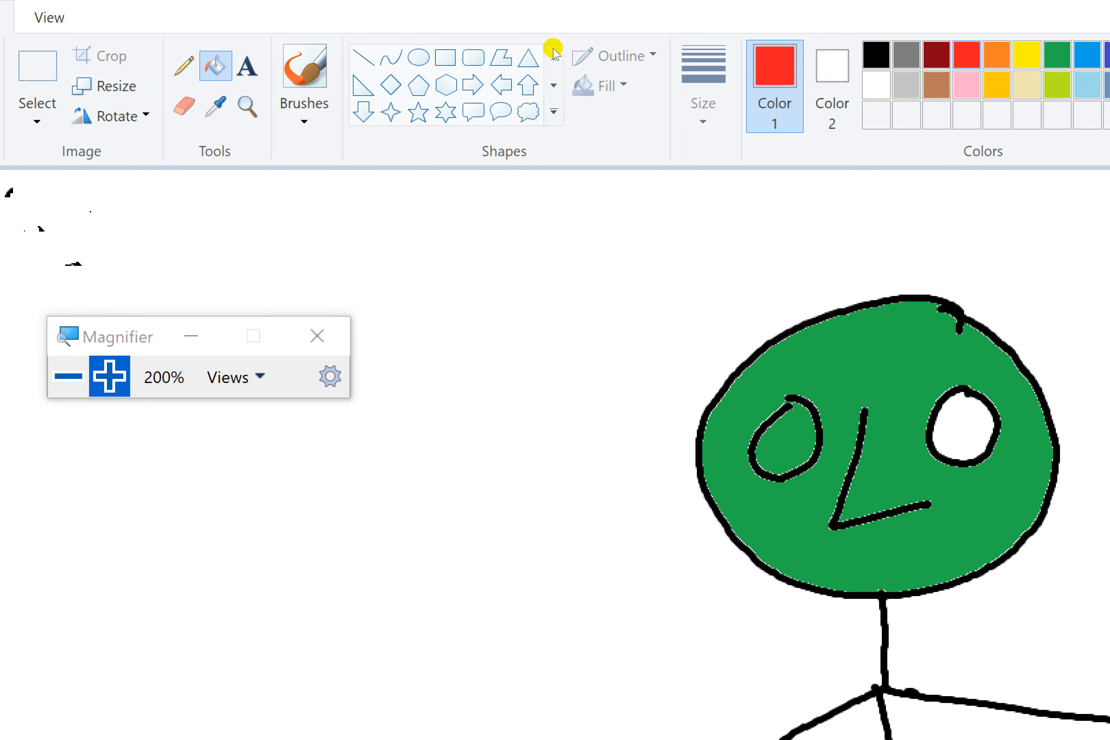
click(514, 193)
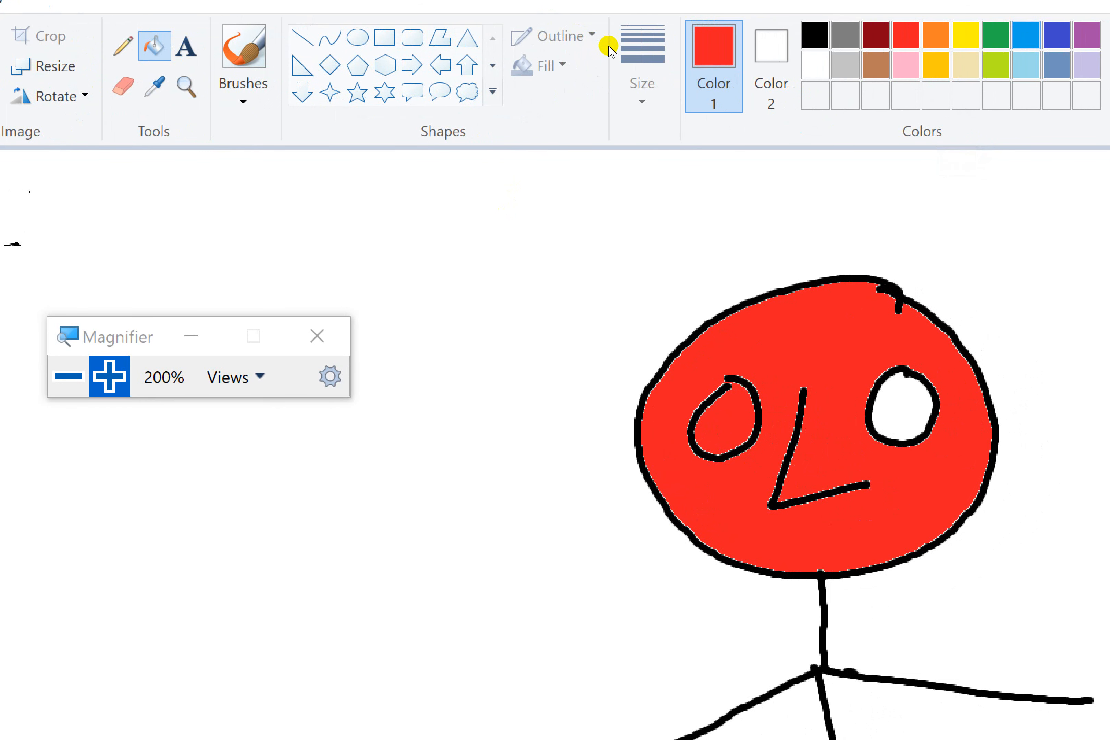
click(609, 47)
click(510, 224)
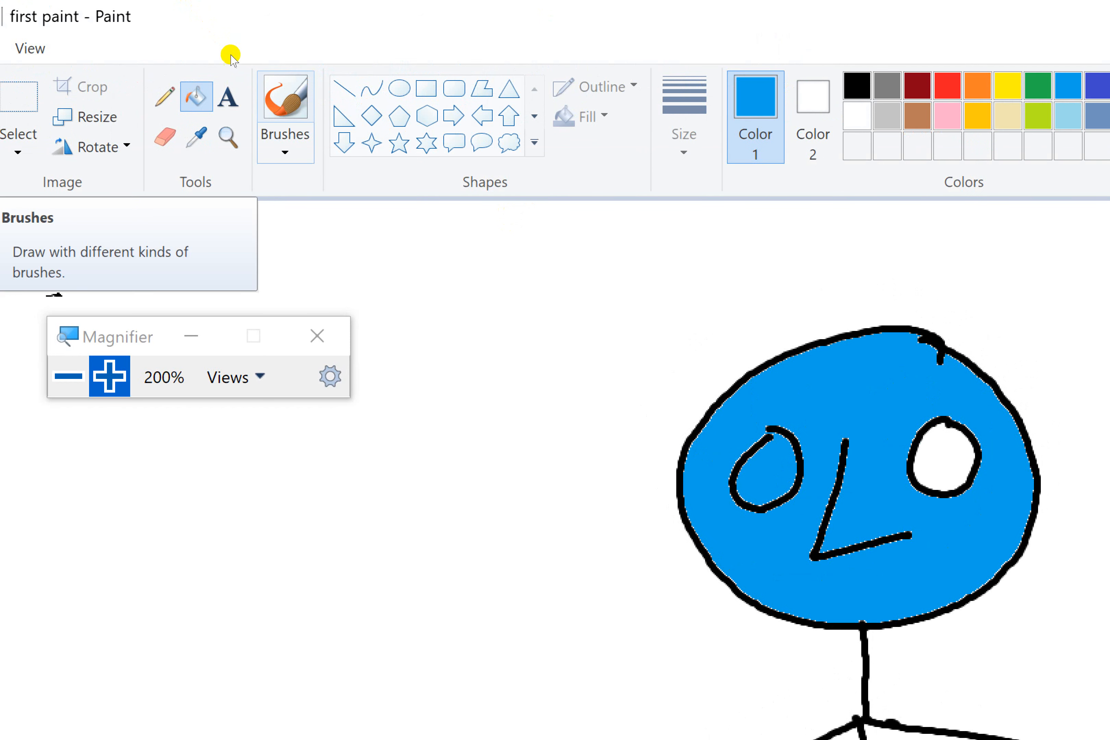
Step: Spray a red scribble beside the blue face using the Airbrush at the thickest size
click(285, 144)
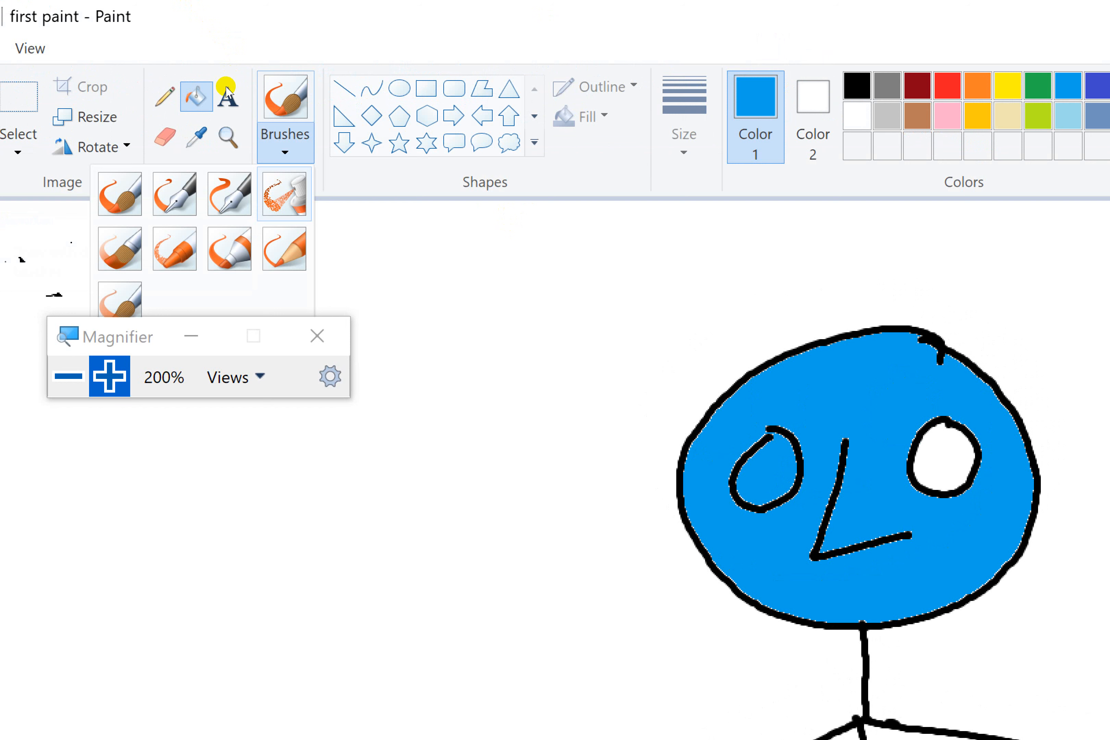
click(284, 193)
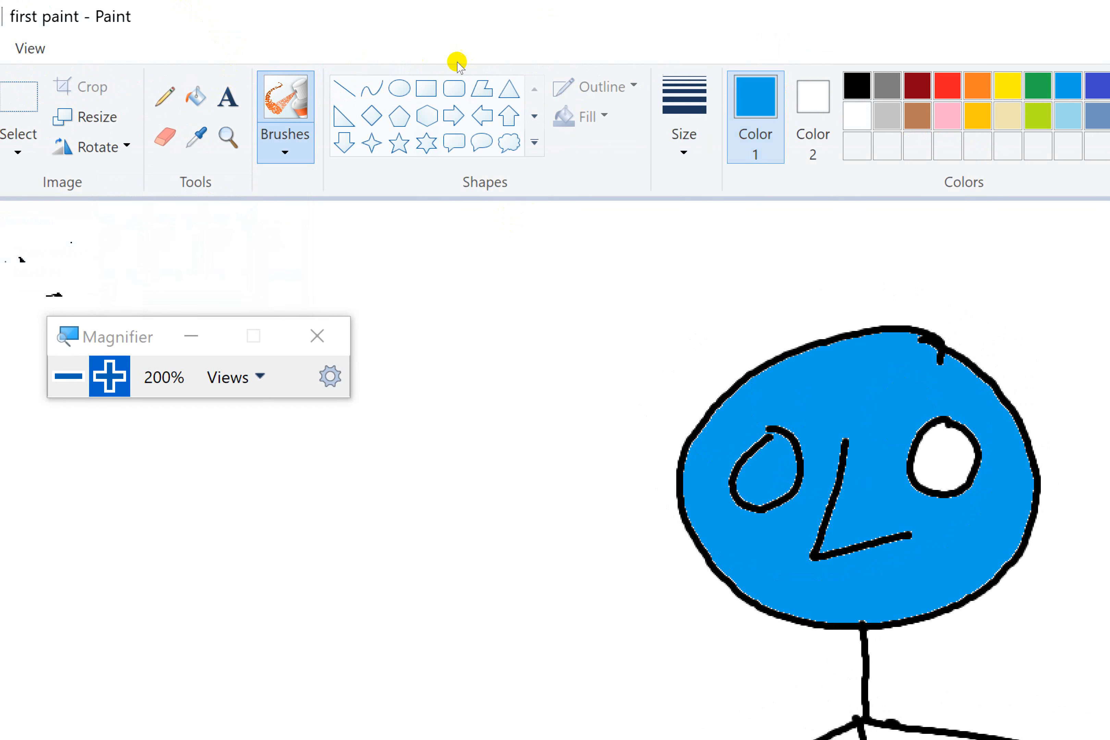
click(684, 143)
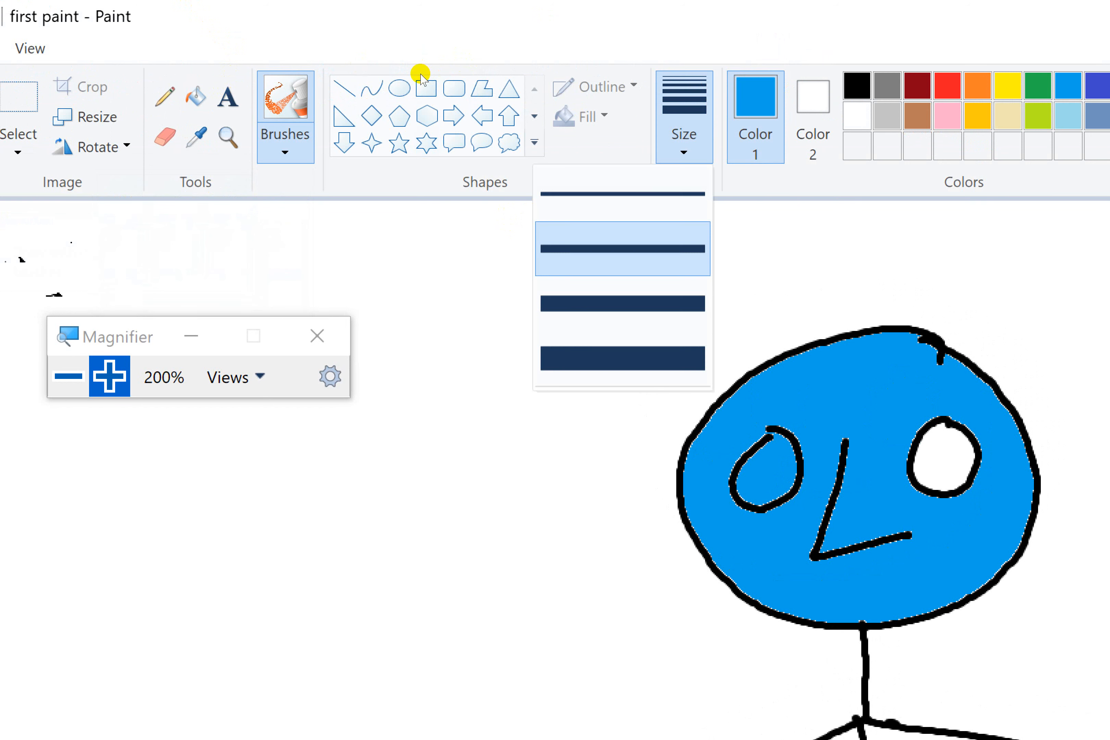
click(398, 175)
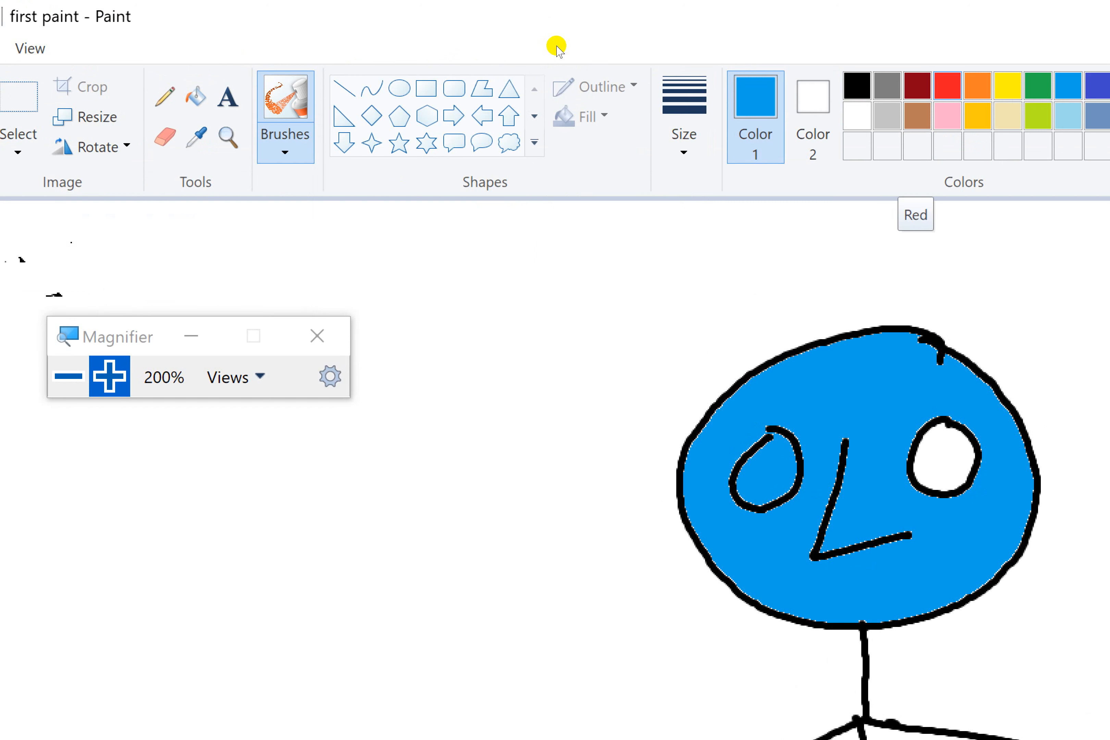
click(947, 85)
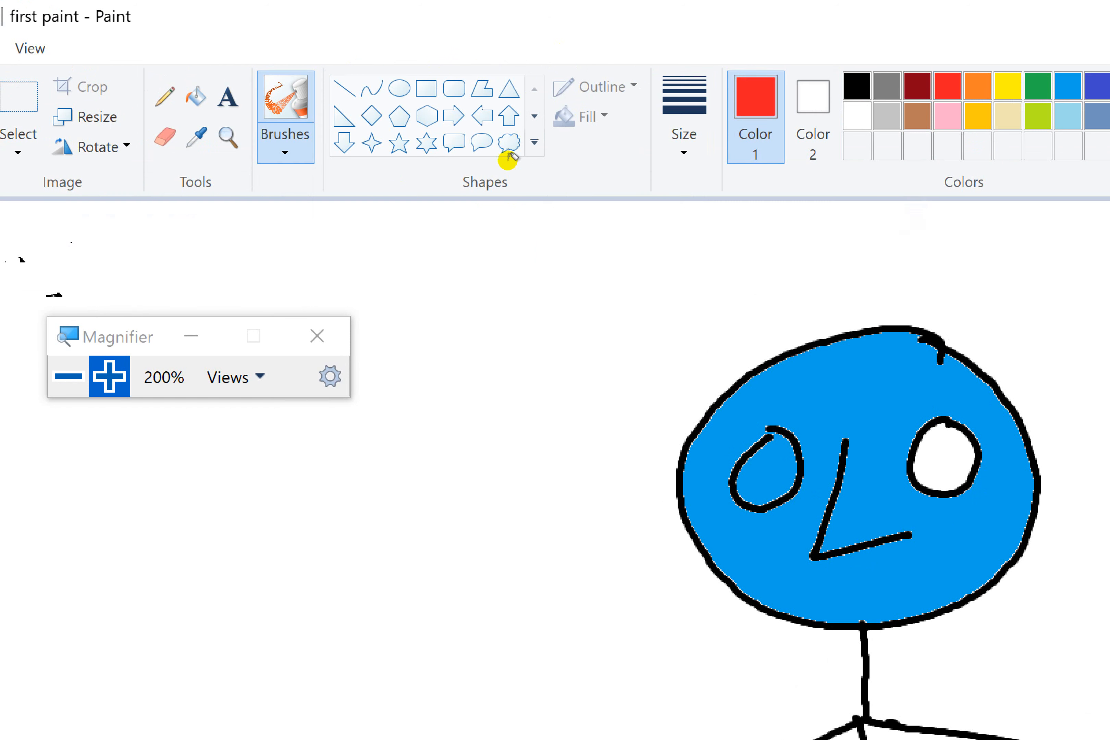
mouse_move(514, 311)
mouse_down()
mouse_move(420, 497)
mouse_move(473, 535)
mouse_move(559, 442)
mouse_move(602, 284)
mouse_move(707, 296)
mouse_move(728, 318)
mouse_move(588, 444)
mouse_move(534, 525)
mouse_move(521, 420)
mouse_move(483, 454)
mouse_move(592, 382)
mouse_move(563, 325)
mouse_move(591, 300)
mouse_move(583, 420)
mouse_move(591, 371)
mouse_up()
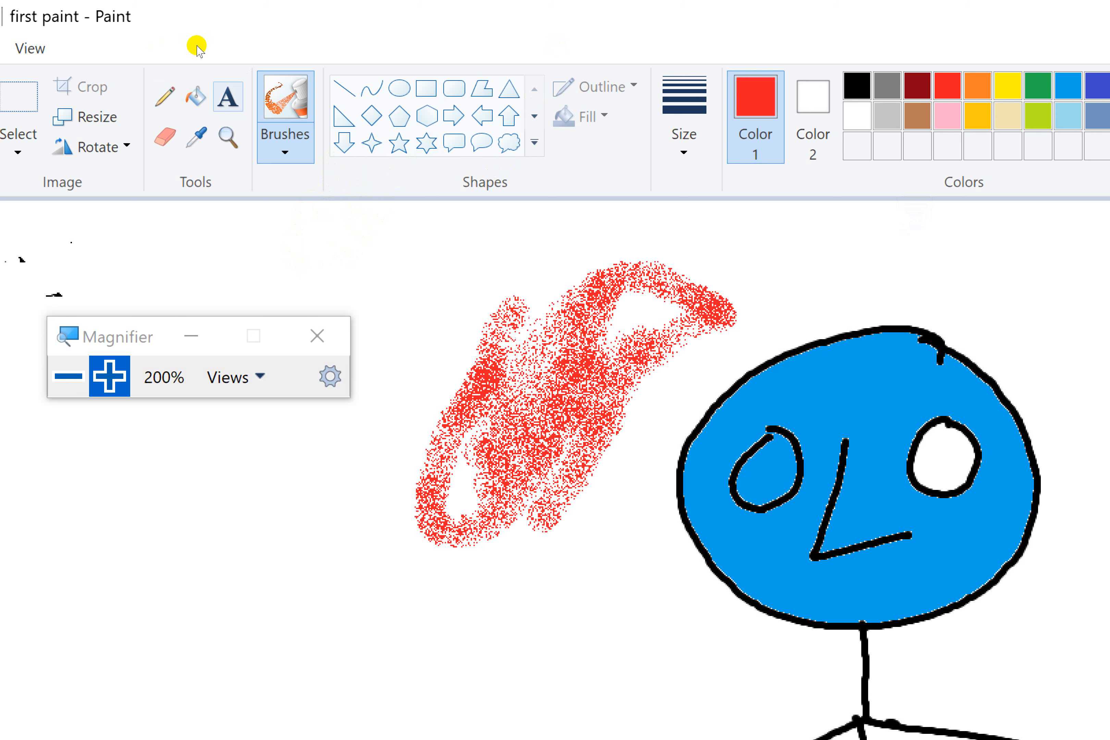
Step: Add the red text "Cartoon" below the stick figure's legs and resize its text box to show the whole word
click(228, 97)
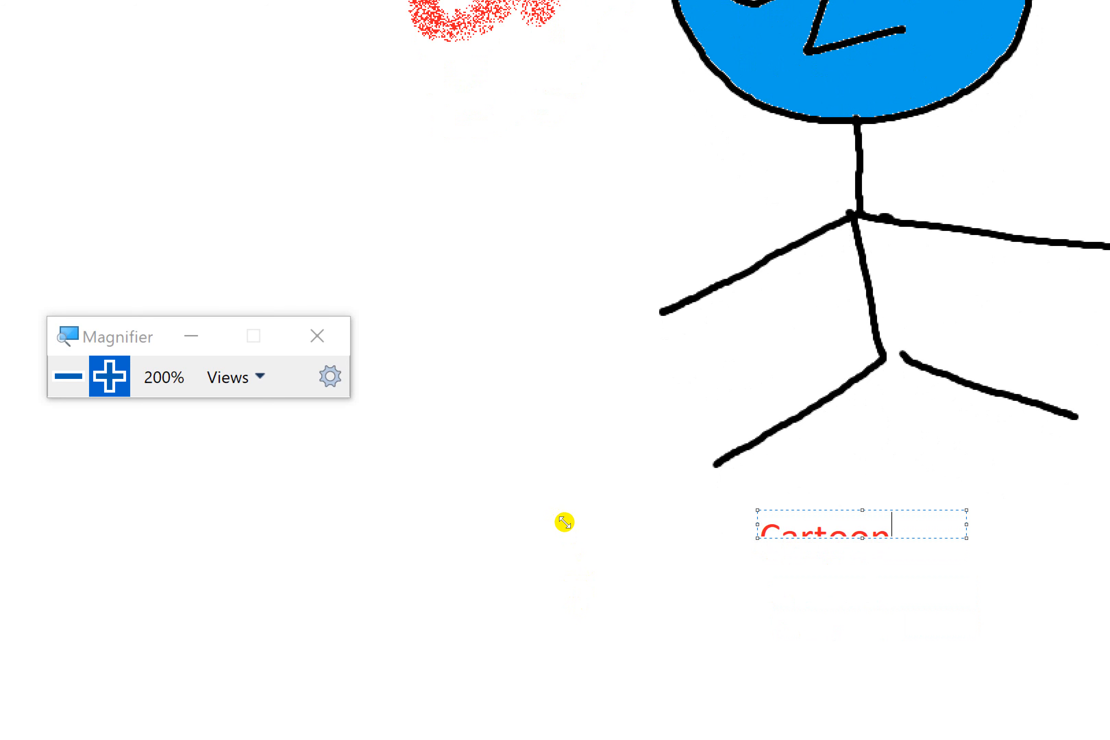
drag(565, 523, 584, 547)
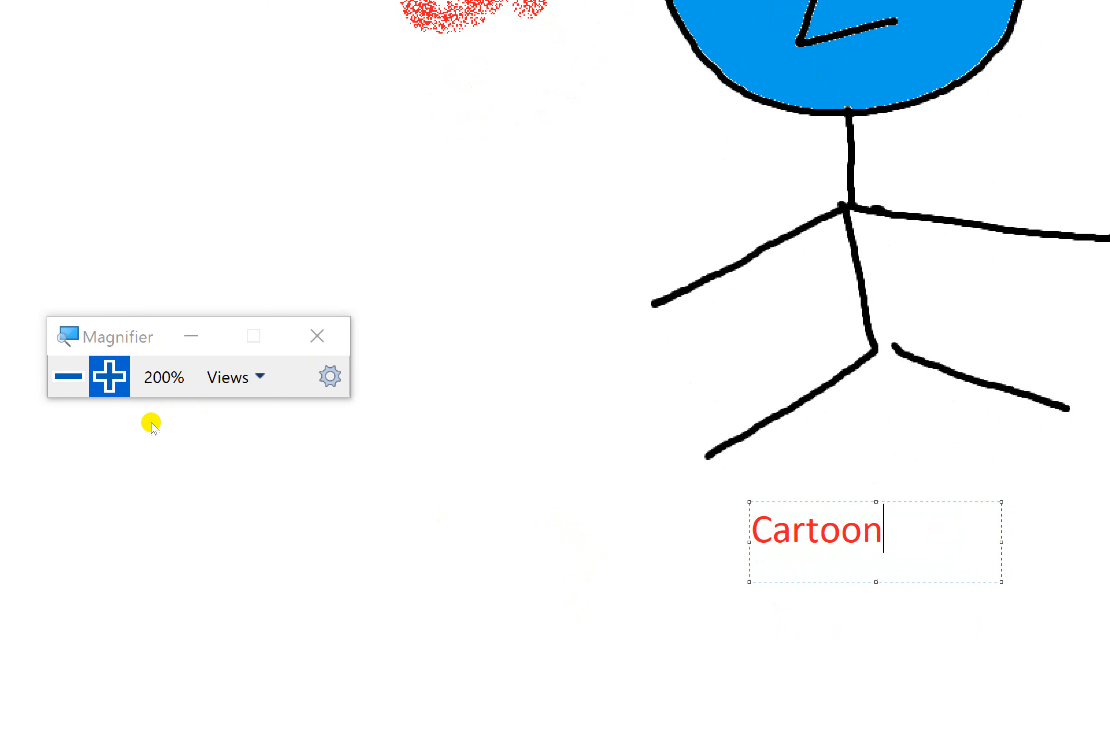
key(super+minus)
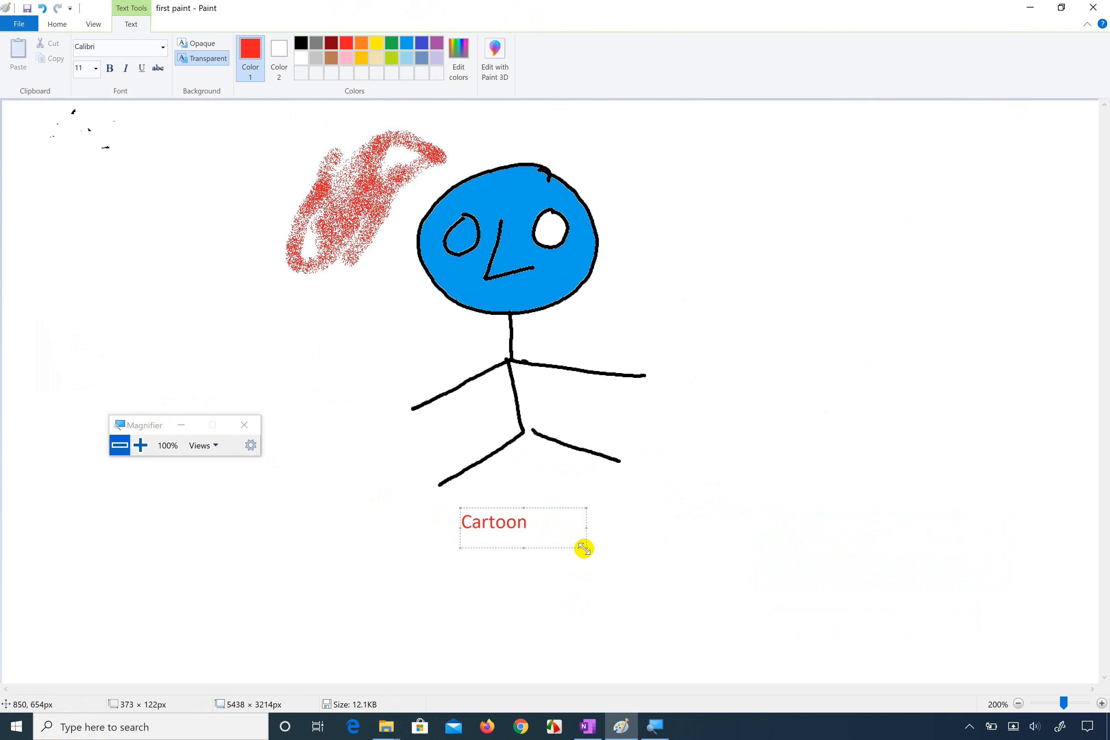
drag(584, 548, 536, 530)
click(613, 520)
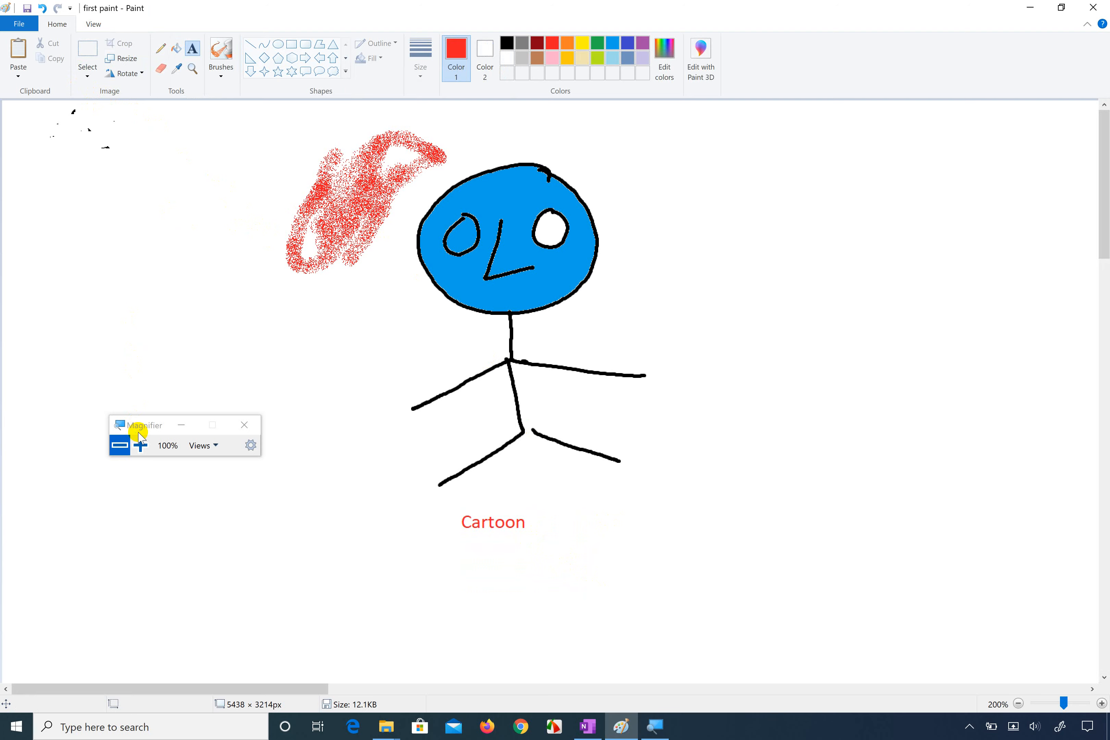
Step: Enlarge the screen to 200% with the Windows Magnifier and move its window clear of the selection options
click(140, 445)
click(140, 445)
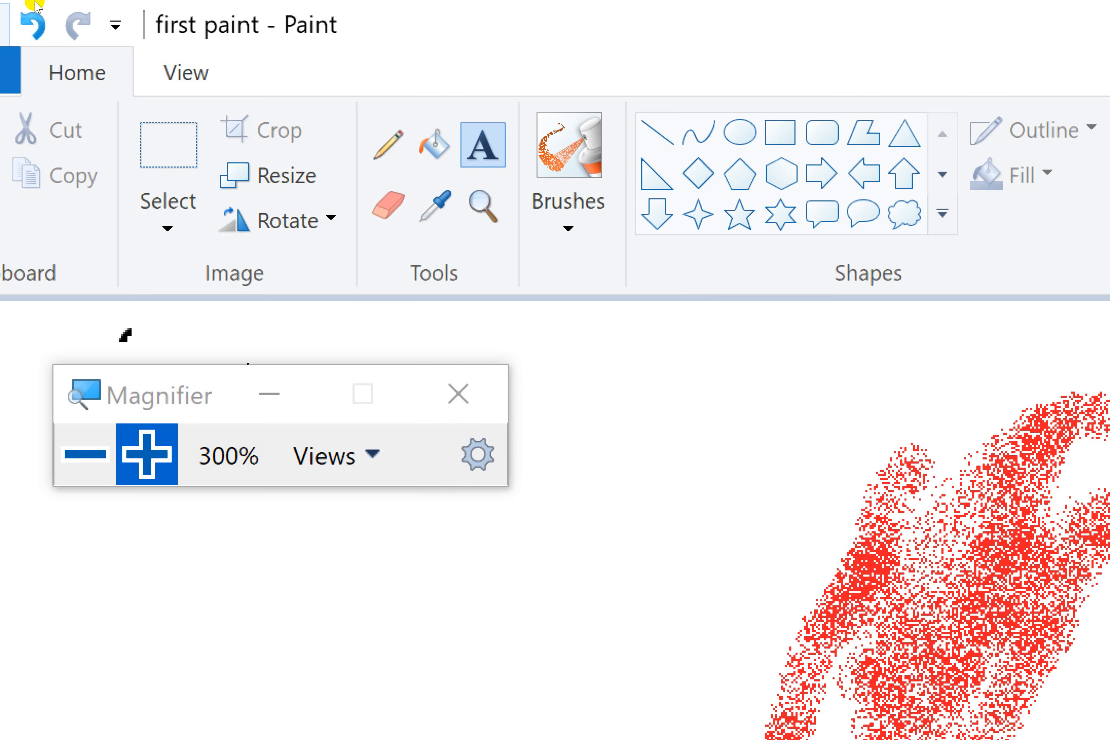
click(87, 71)
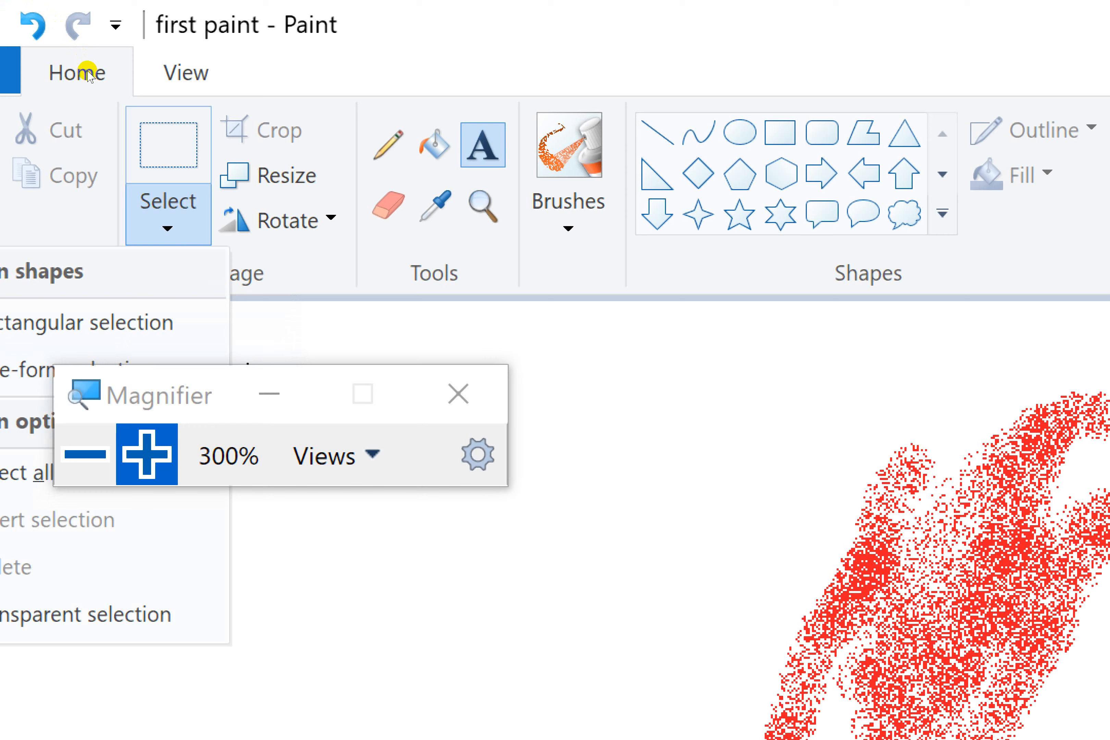
drag(75, 130, 280, 108)
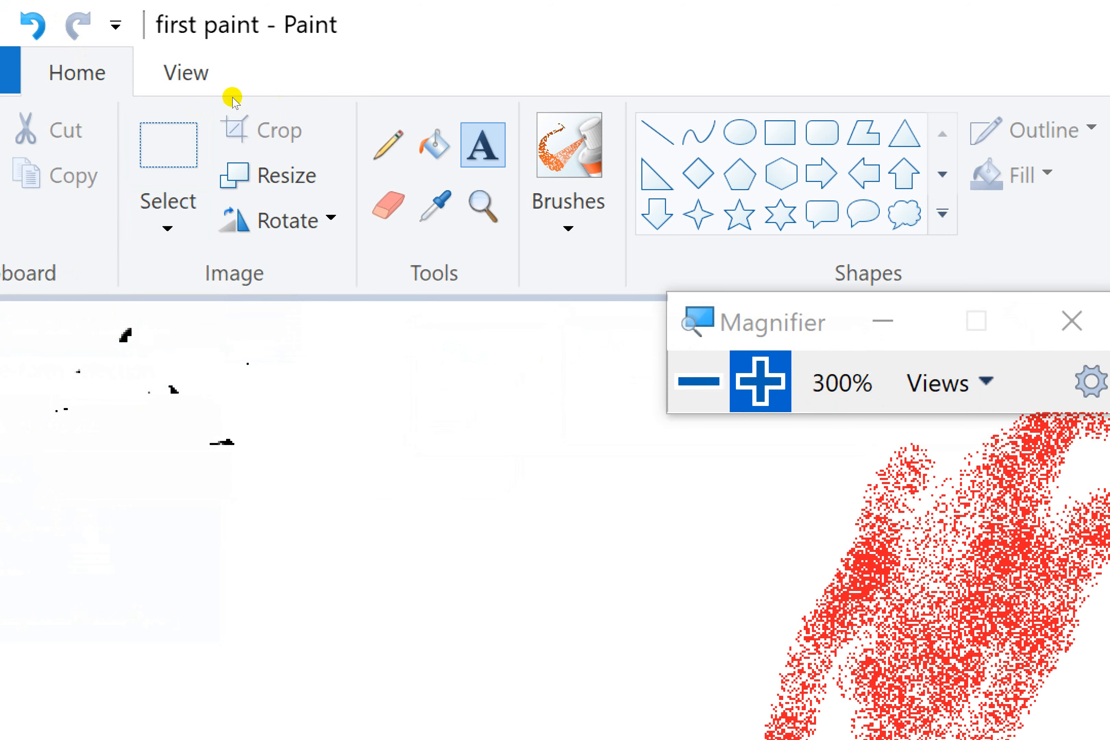
click(267, 126)
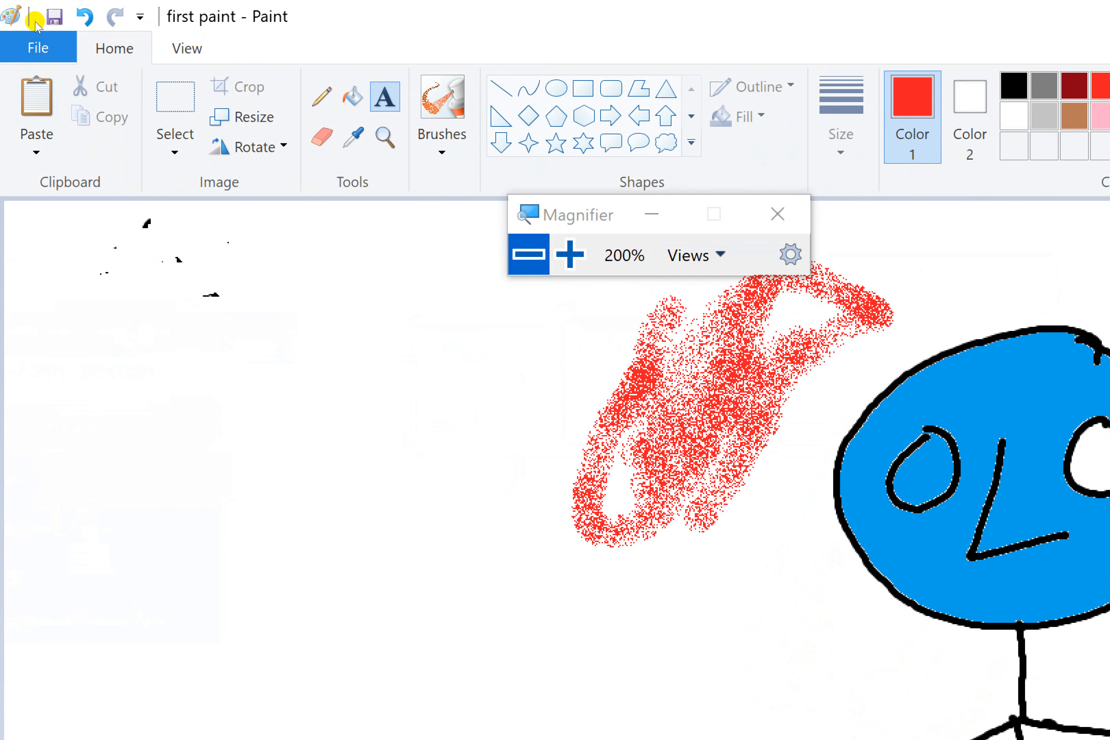
Step: Select the entire picture and delete it to clear the canvas
click(95, 69)
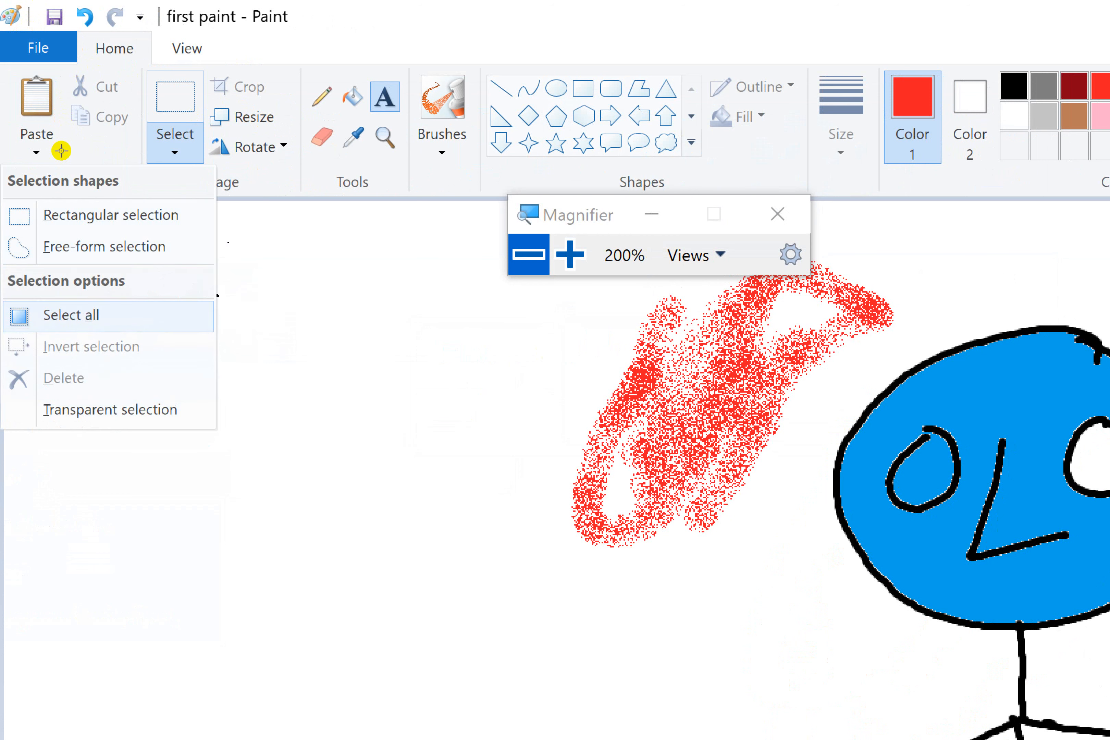
key(Return)
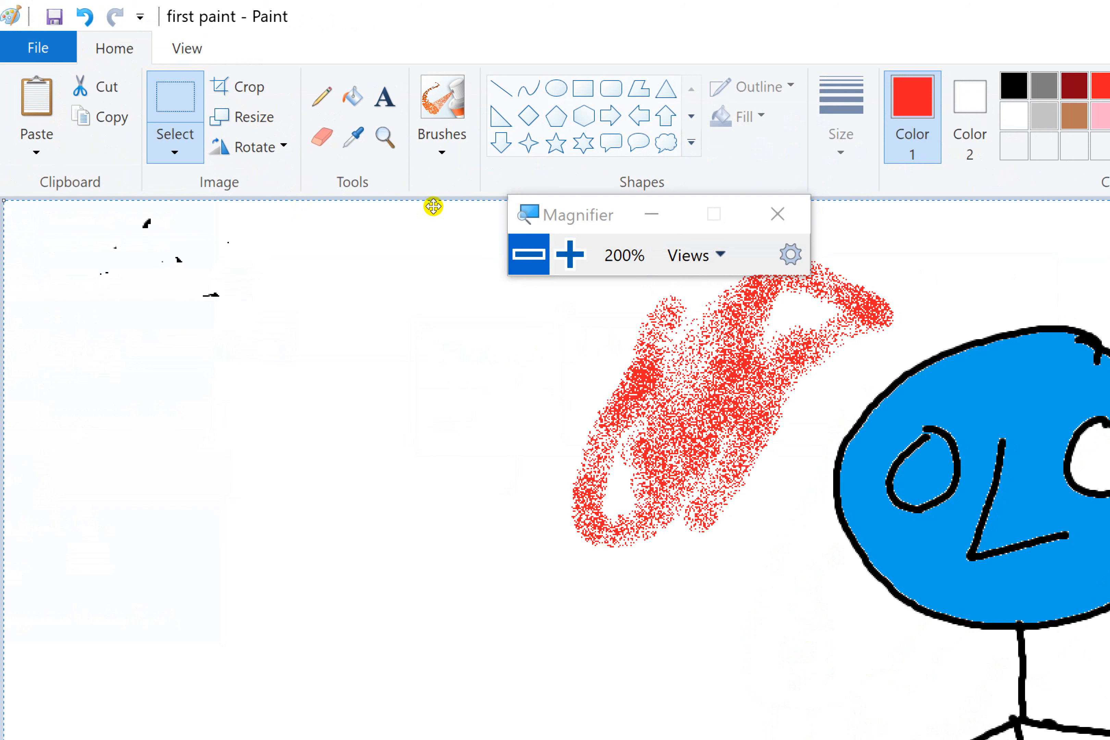
key(Delete)
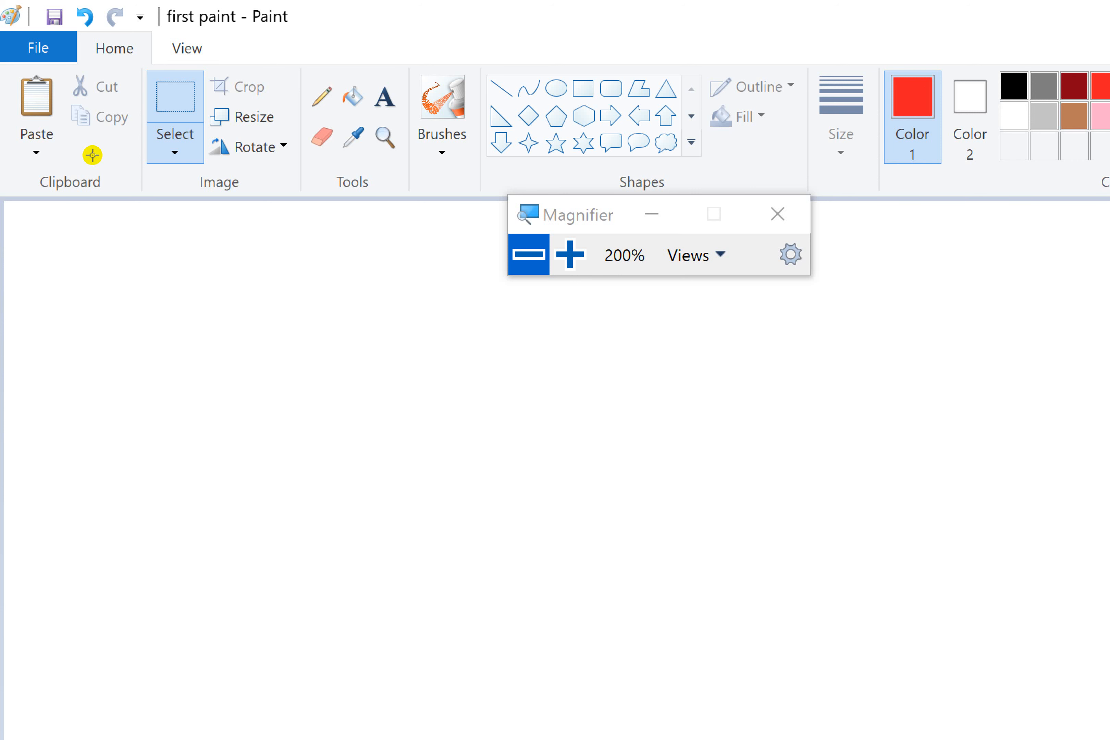
Step: Try a rectangular selection on the empty canvas and view the available selection shapes and options
drag(94, 156, 287, 263)
key(Escape)
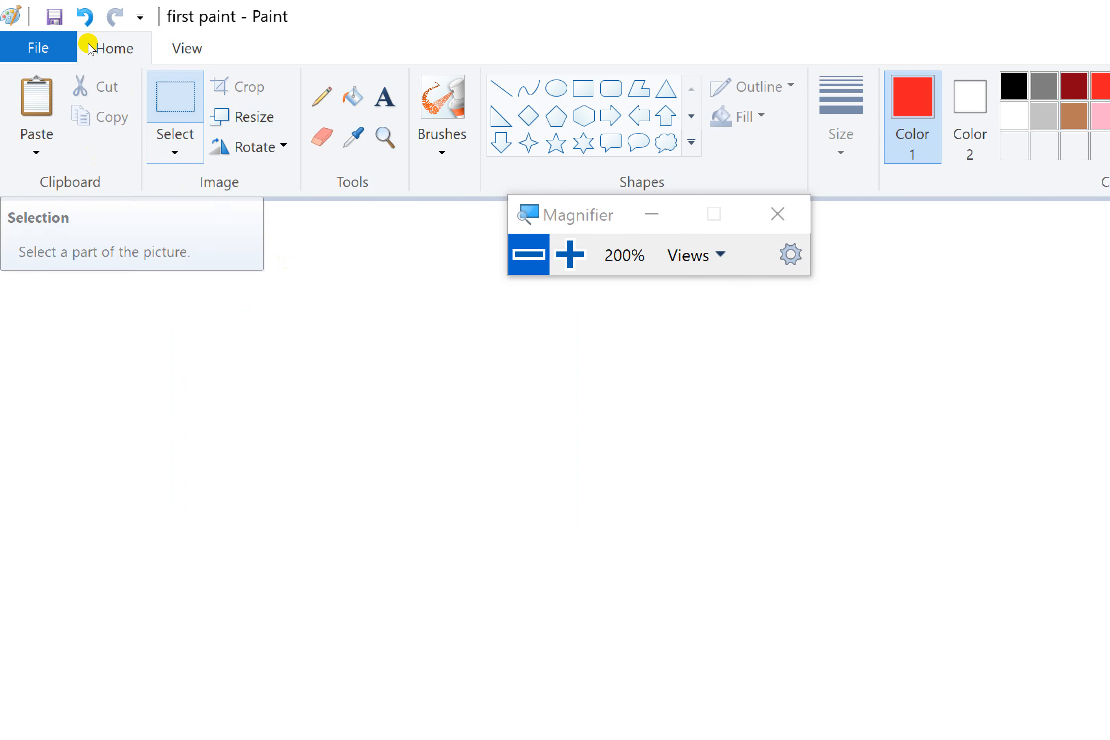
click(187, 143)
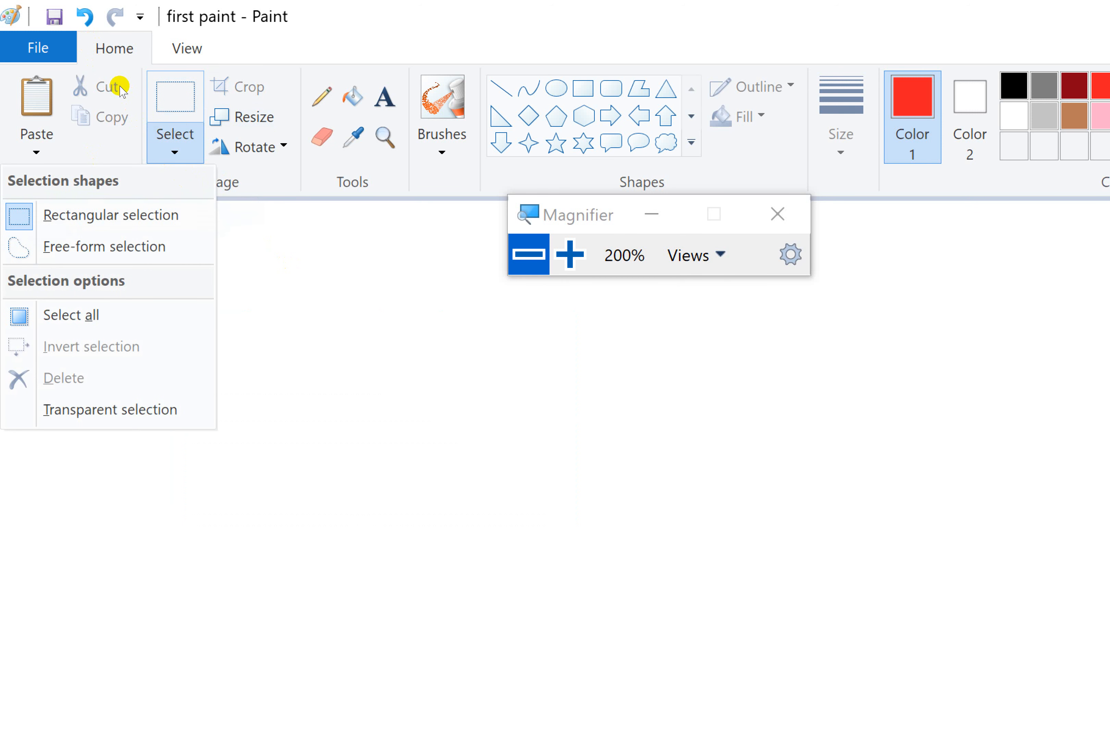
click(197, 144)
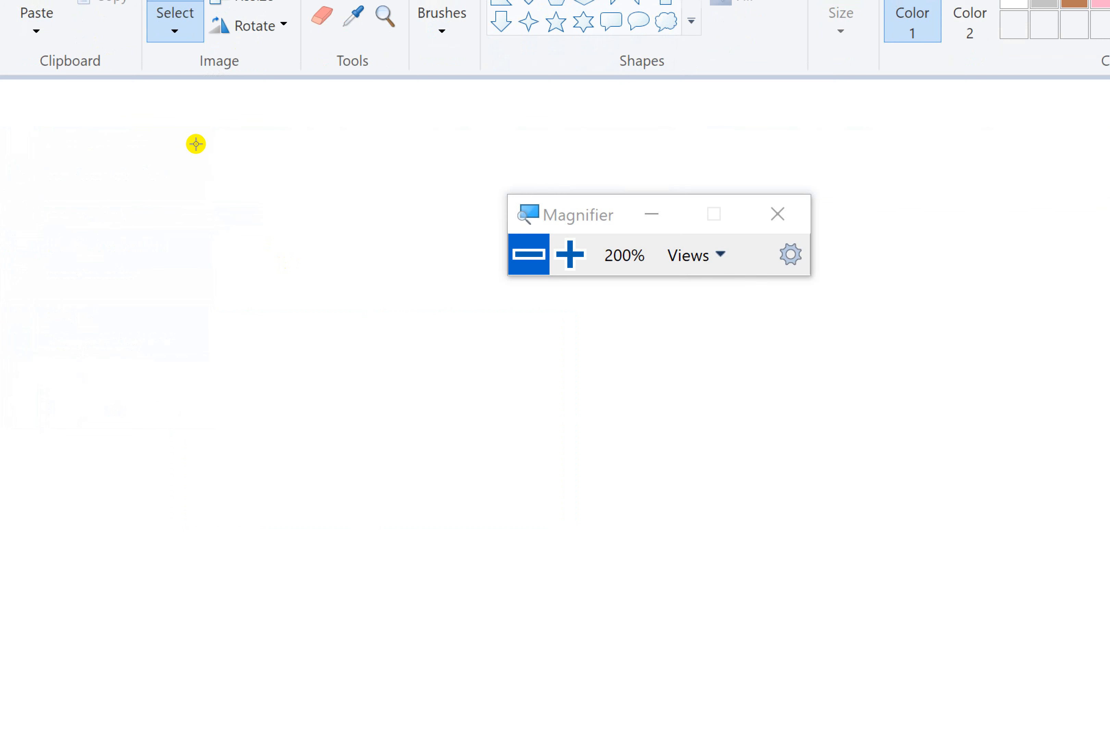
key(Escape)
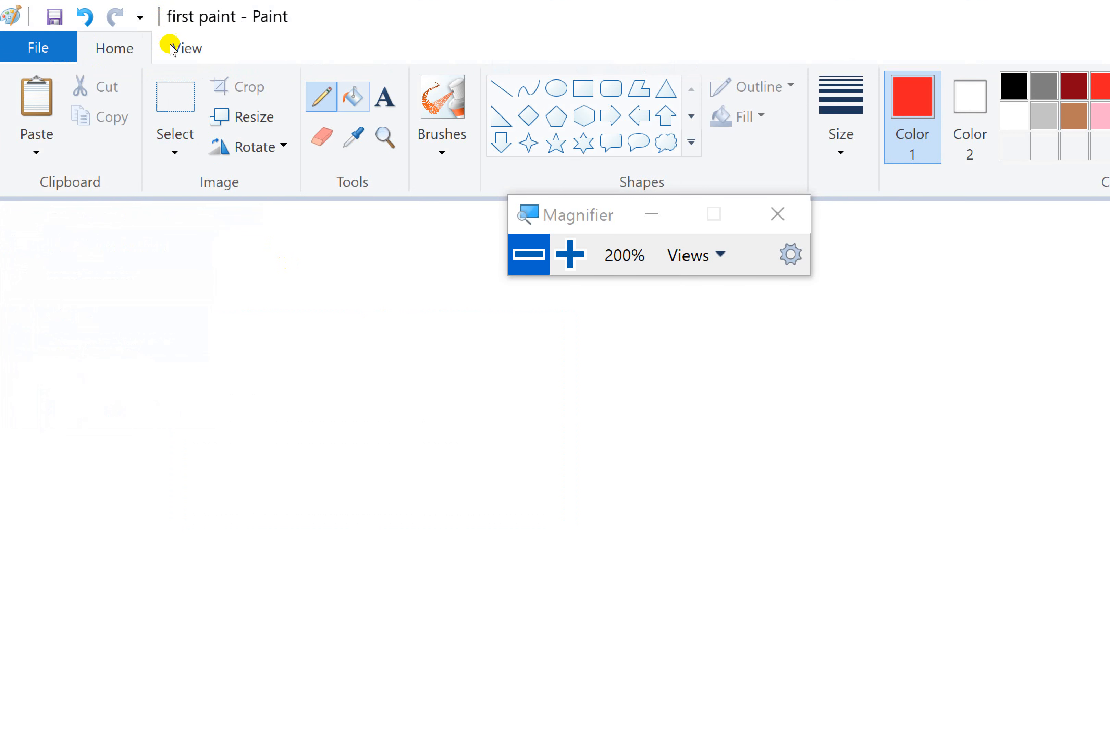
Step: Return the screen magnification to 100% and draw two red right triangles side by side, the second about 178 × 230 px
click(529, 254)
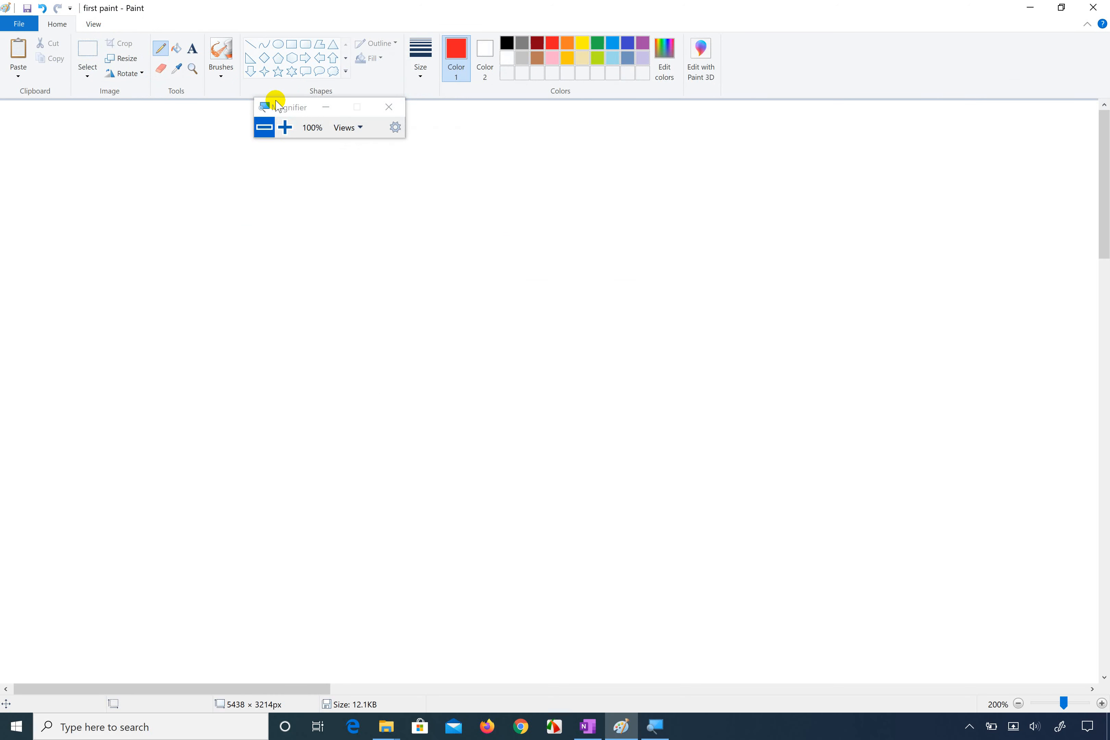
drag(279, 106, 429, 61)
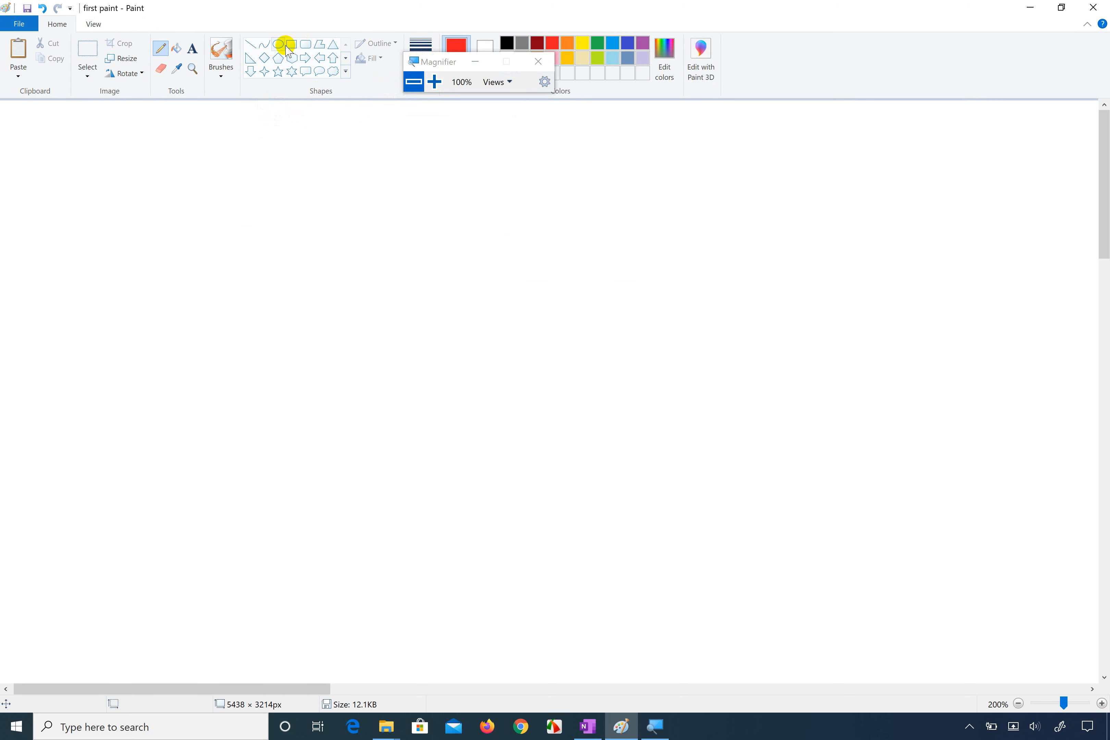
click(251, 61)
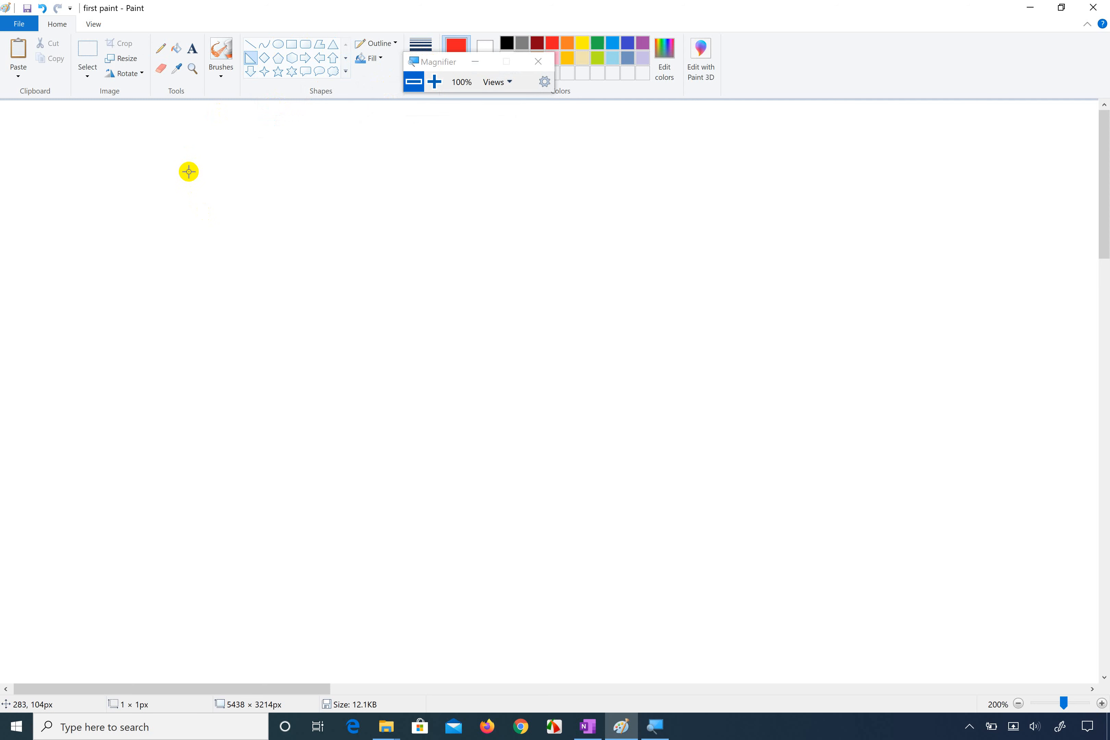
drag(189, 172, 287, 330)
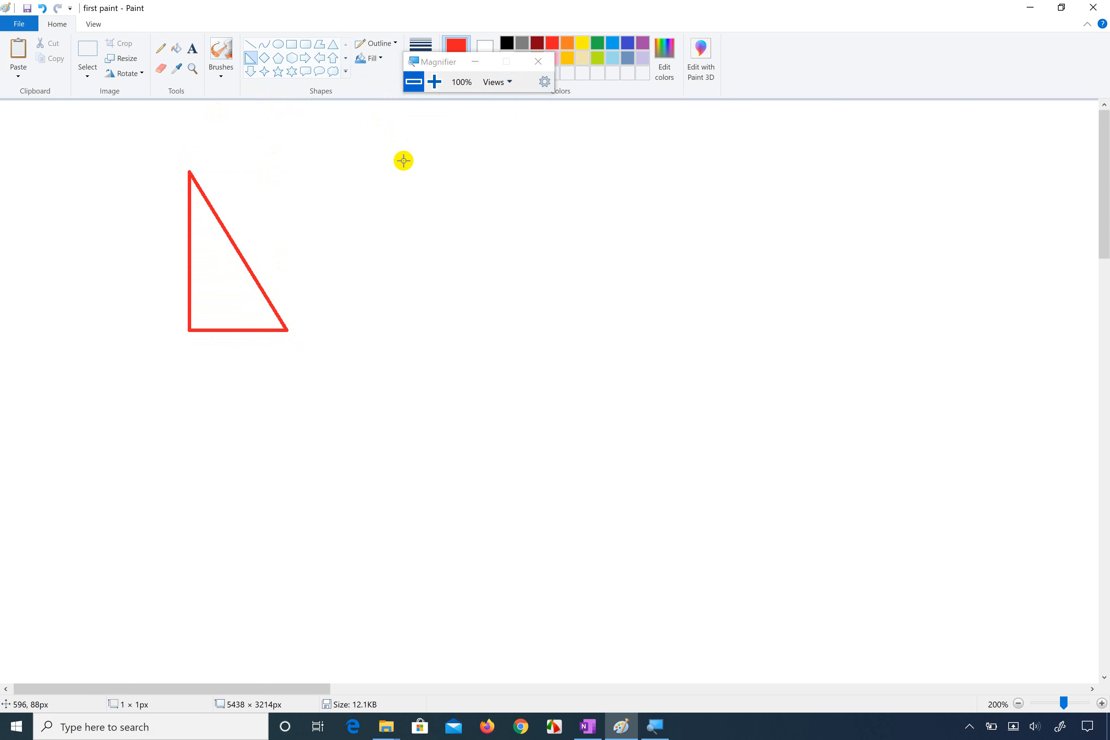
drag(404, 161, 526, 318)
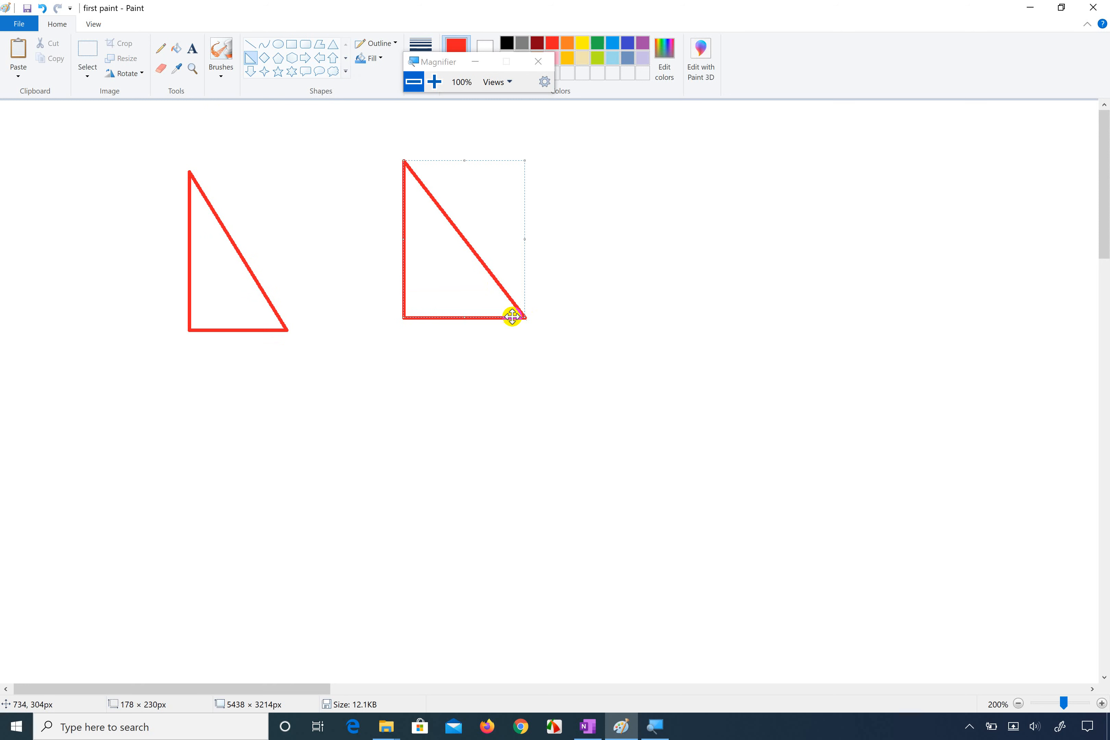
right_click(579, 182)
drag(579, 182, 620, 260)
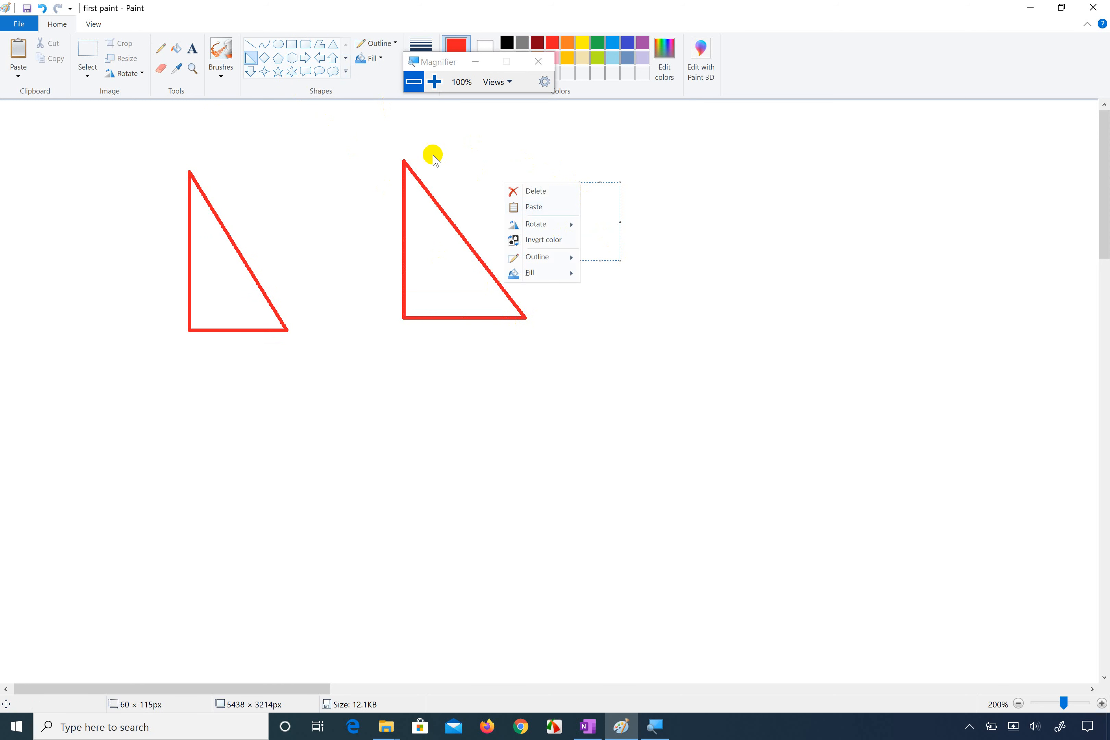
click(375, 146)
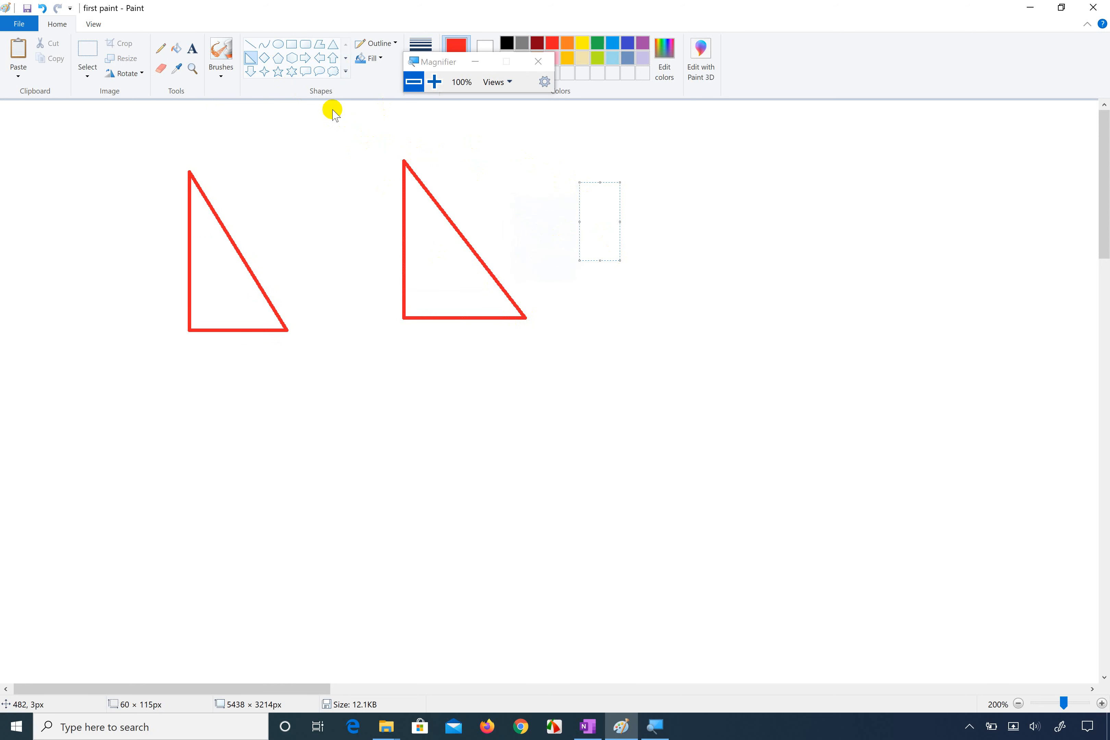
click(284, 140)
drag(284, 141, 470, 467)
mouse_move(501, 531)
mouse_down()
mouse_move(508, 525)
mouse_move(339, 329)
mouse_move(55, 329)
mouse_move(112, 454)
mouse_move(506, 560)
mouse_move(818, 372)
mouse_move(208, 329)
mouse_move(402, 651)
mouse_move(765, 362)
mouse_move(307, 297)
mouse_move(144, 317)
mouse_move(91, 349)
mouse_move(209, 547)
mouse_move(587, 566)
mouse_move(701, 527)
mouse_move(397, 426)
mouse_move(363, 235)
mouse_move(397, 255)
mouse_up()
key(ctrl+z)
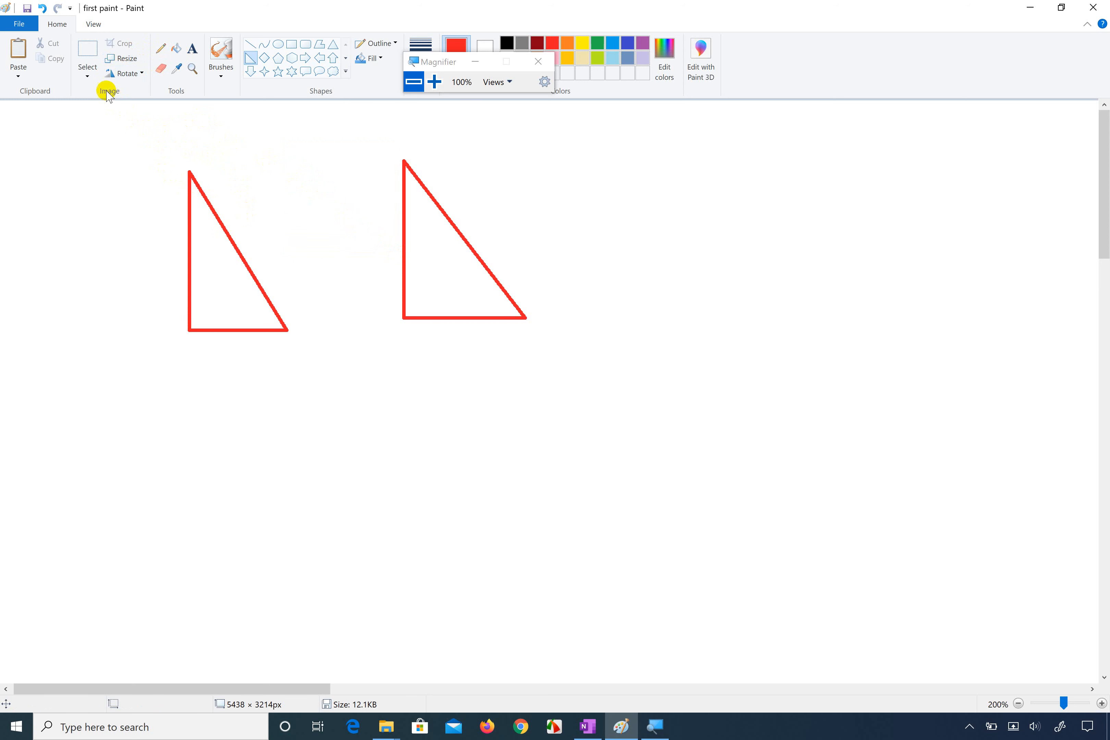
Step: Try a rectangular selection of about 299 × 344 px around the left triangle and a narrow one beside it
click(89, 61)
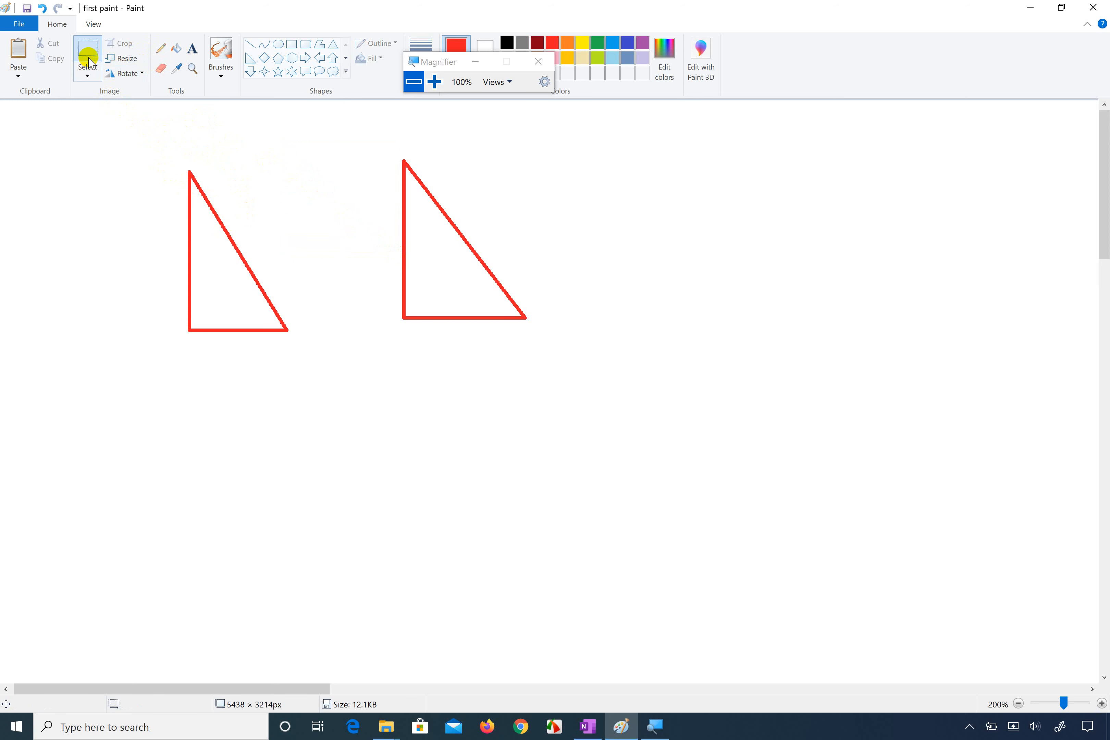
click(88, 76)
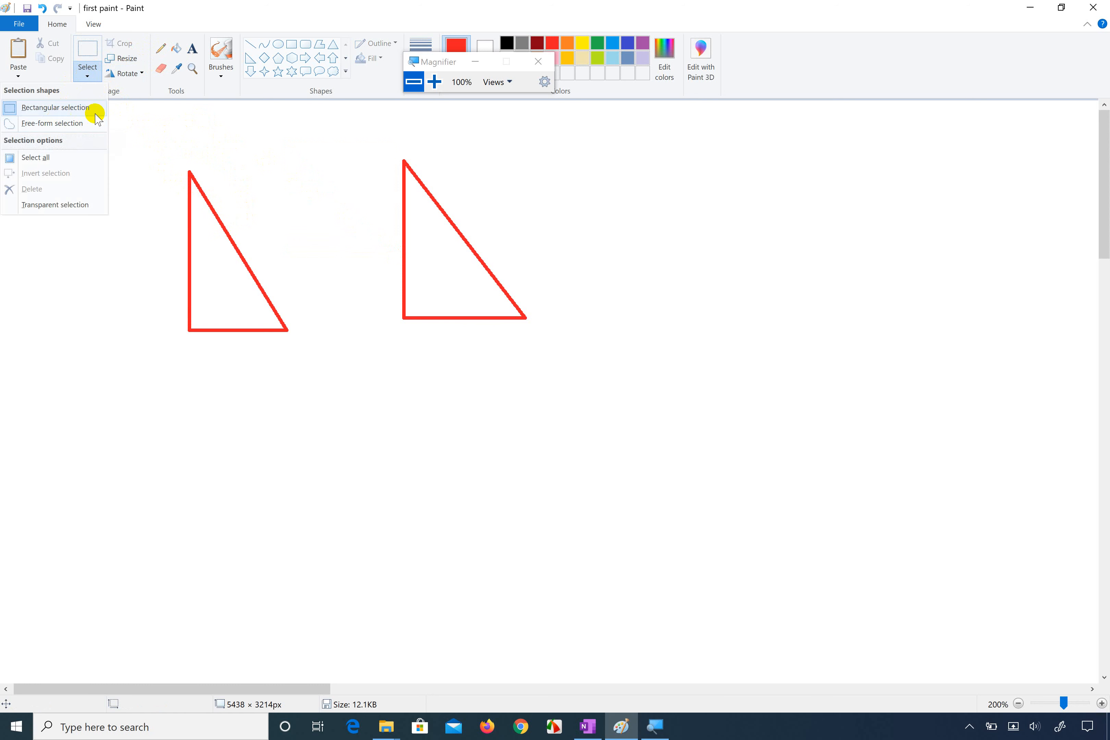
click(87, 108)
drag(109, 136, 312, 370)
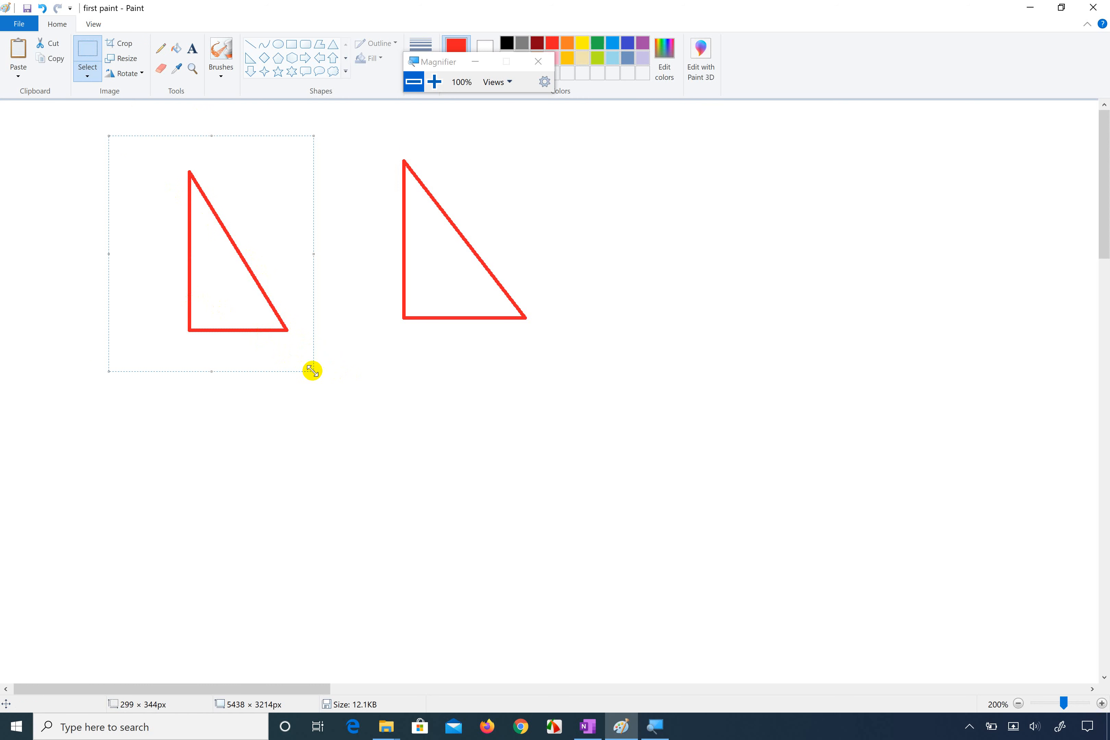
click(88, 76)
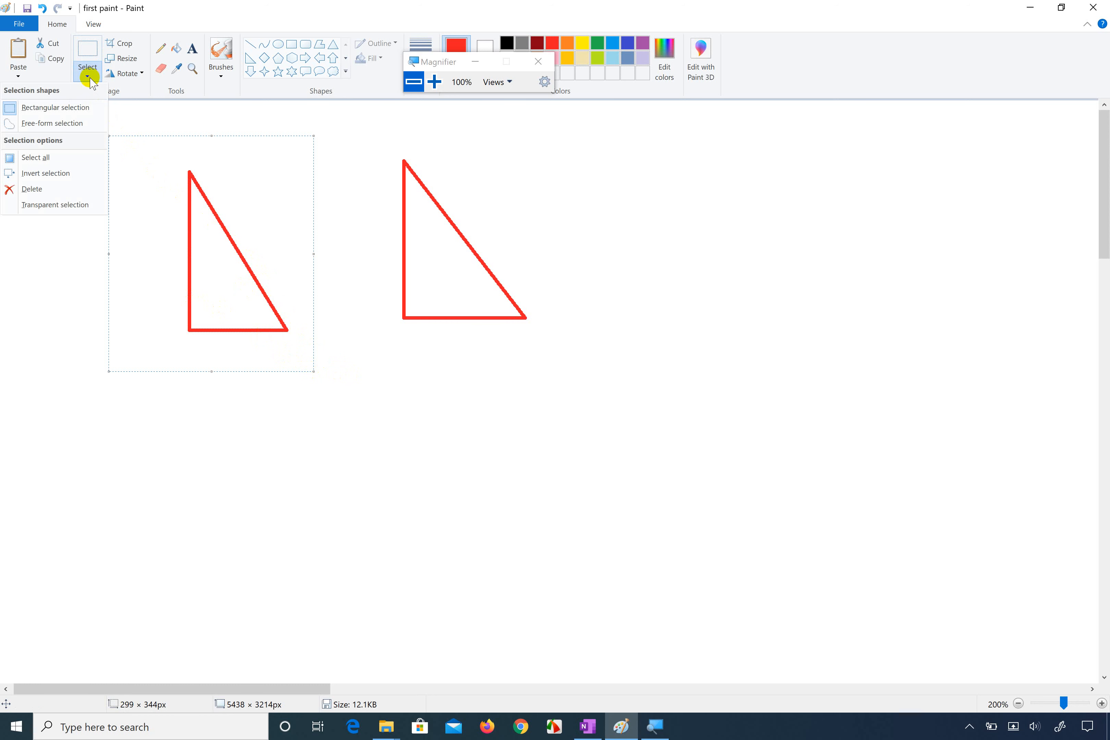
click(72, 108)
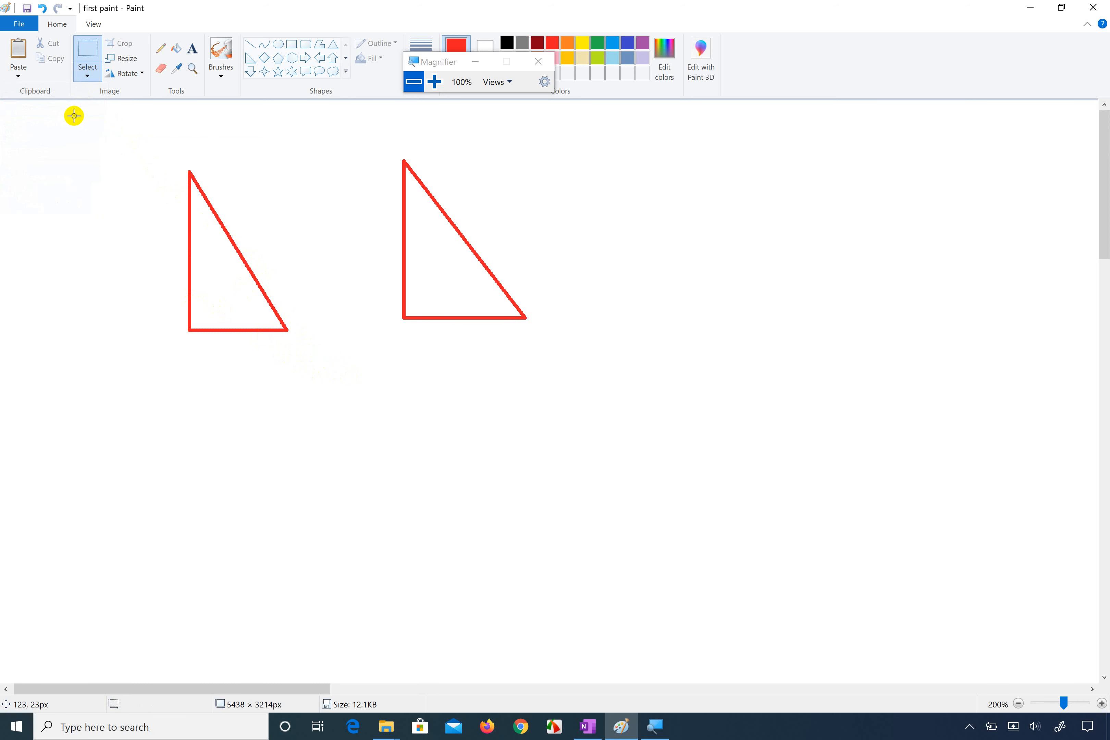
drag(119, 126, 127, 237)
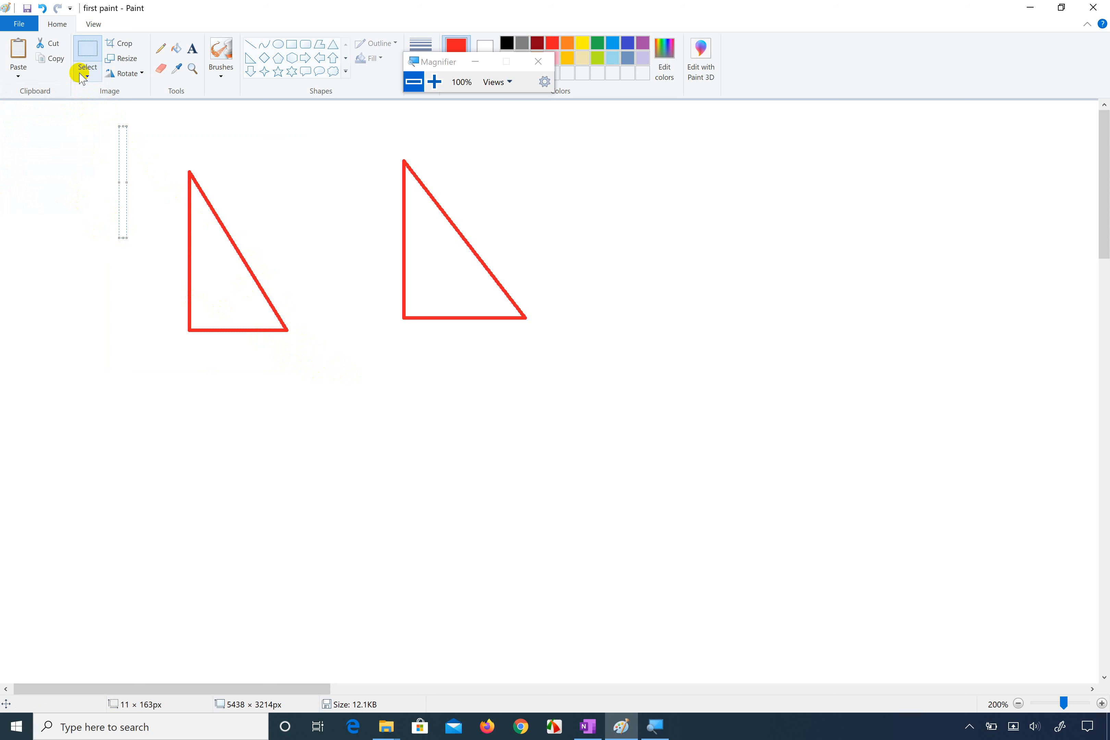
Step: Enclose the left triangle in a free-form selection, nudge it slightly up and left, and delete it
click(87, 77)
click(66, 123)
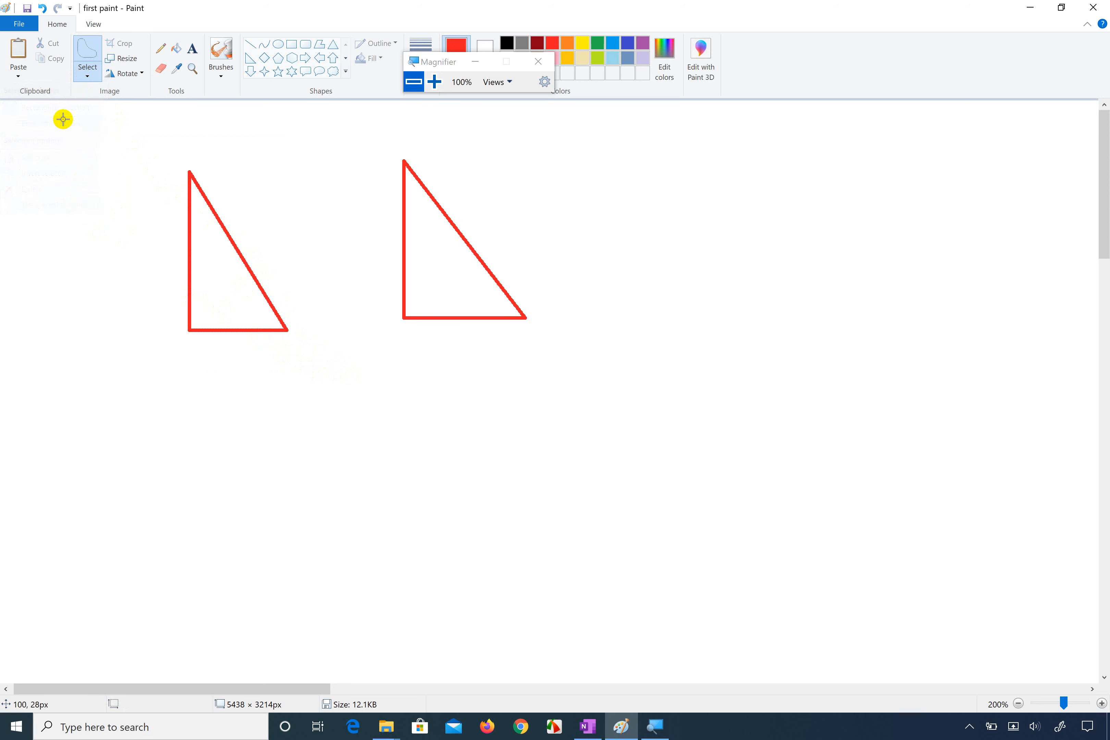
mouse_move(119, 151)
mouse_down()
mouse_move(104, 223)
mouse_move(138, 261)
mouse_move(140, 383)
mouse_move(243, 416)
mouse_move(297, 404)
mouse_move(297, 339)
mouse_move(315, 275)
mouse_move(265, 139)
mouse_move(132, 132)
mouse_move(115, 153)
mouse_up()
drag(211, 229, 190, 219)
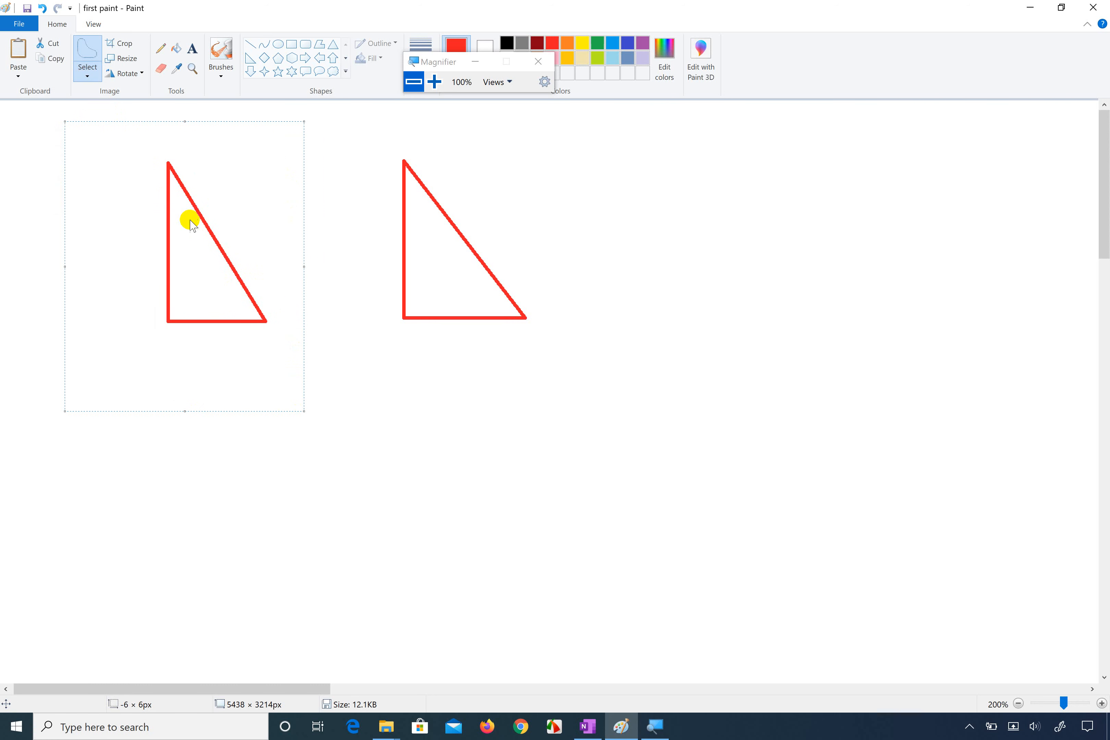
right_click(191, 222)
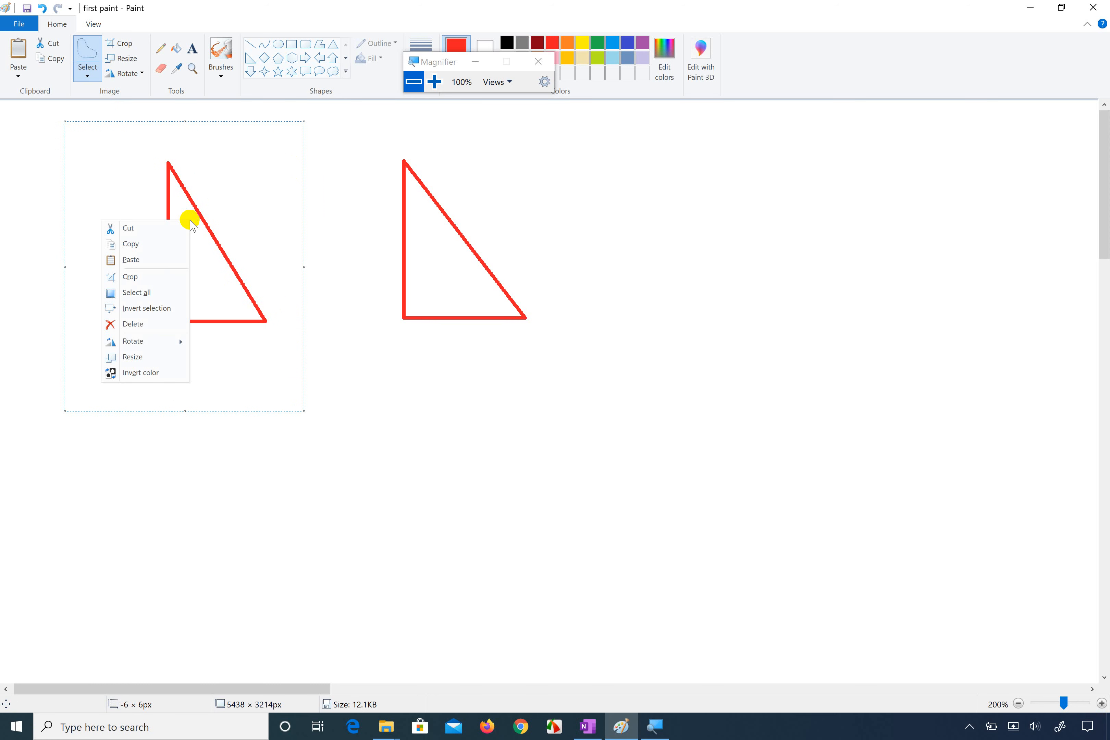
click(149, 327)
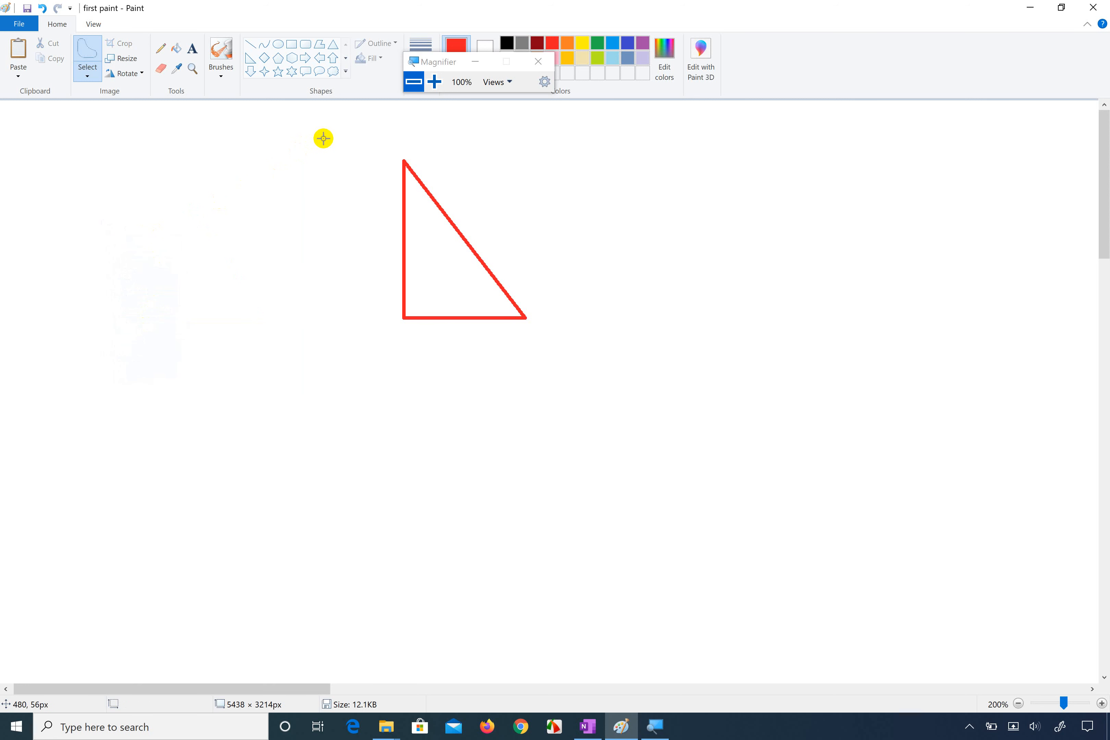
Step: Enclose the whole remaining triangle in a free-form selection and copy it
mouse_move(325, 139)
mouse_down()
mouse_move(417, 198)
mouse_move(477, 258)
mouse_up()
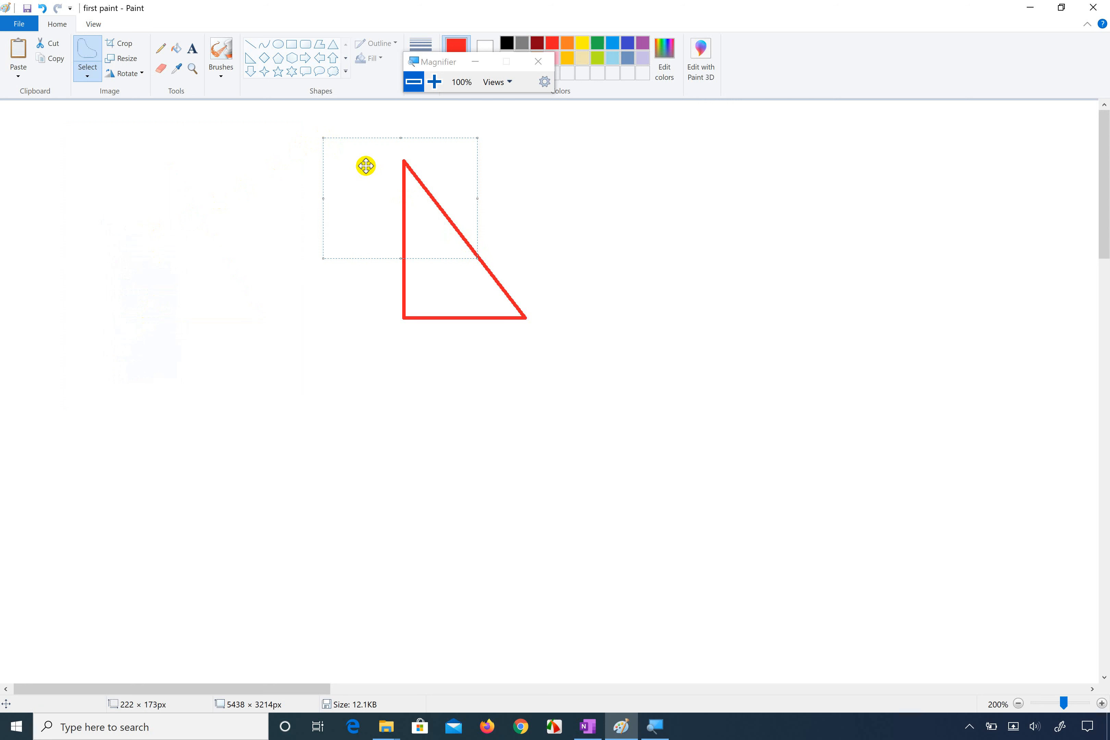
click(87, 78)
click(70, 123)
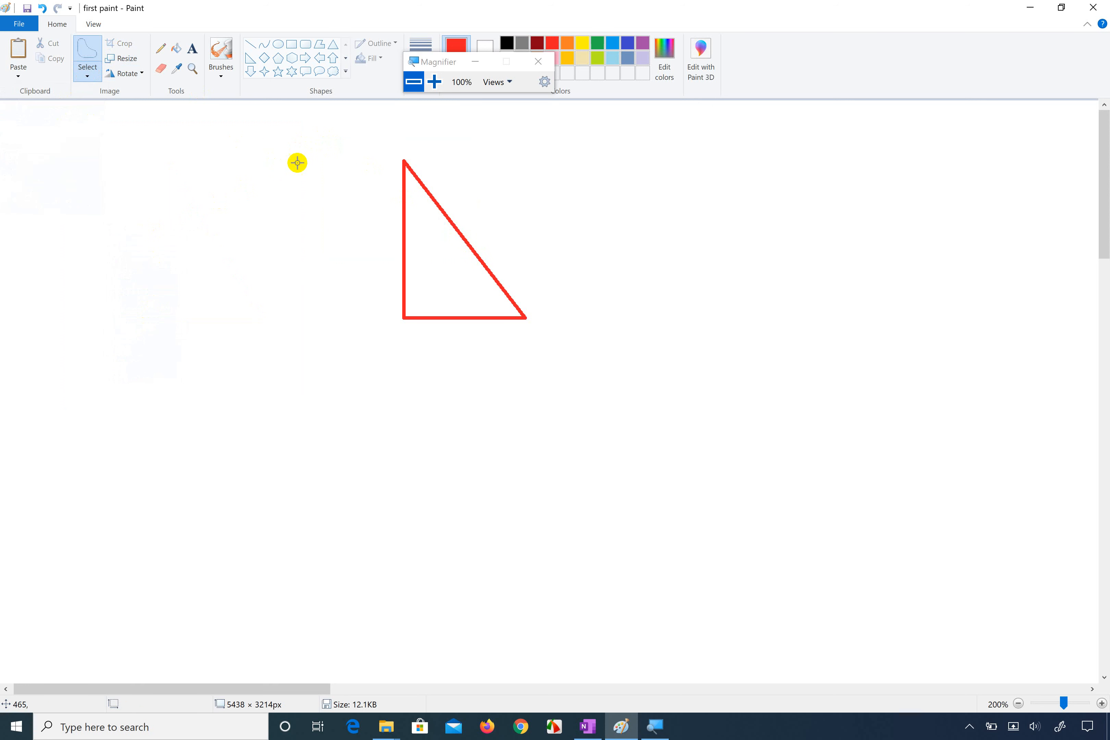
mouse_move(352, 173)
mouse_down()
mouse_move(426, 364)
mouse_move(541, 376)
mouse_move(491, 167)
mouse_move(406, 132)
mouse_move(356, 154)
mouse_move(354, 186)
mouse_up()
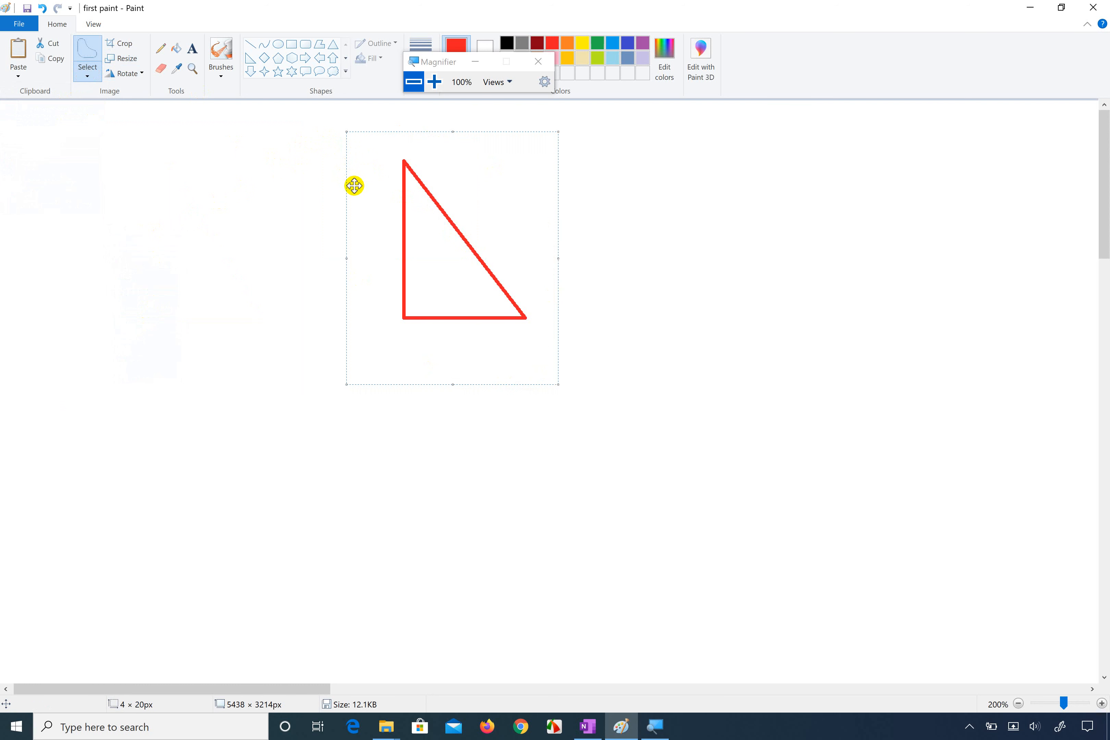
right_click(392, 203)
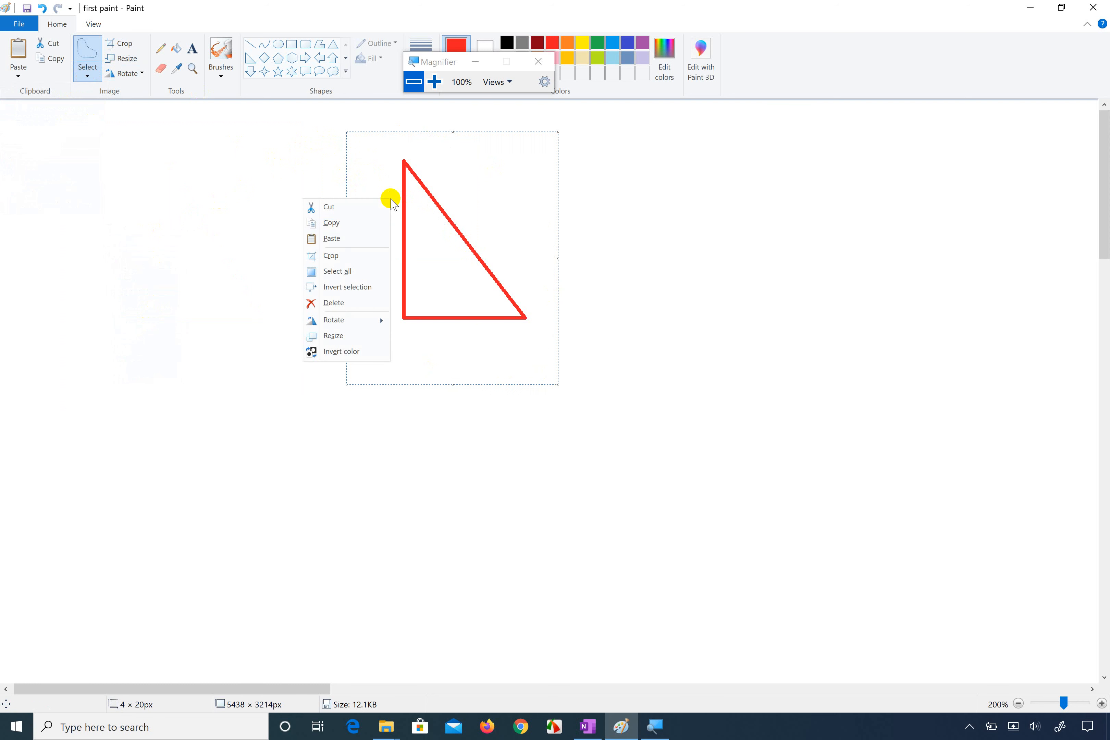
click(346, 227)
Step: Paste the copied triangle twice at the canvas's upper-left corner
click(174, 230)
right_click(176, 231)
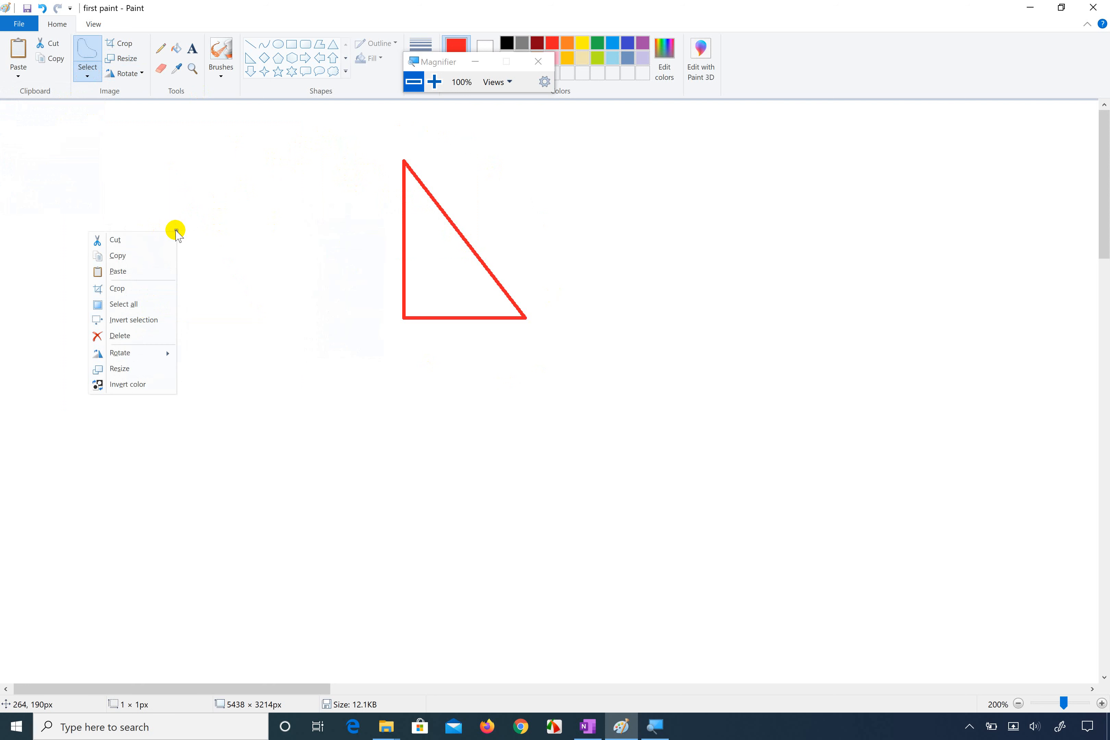
click(157, 271)
right_click(246, 340)
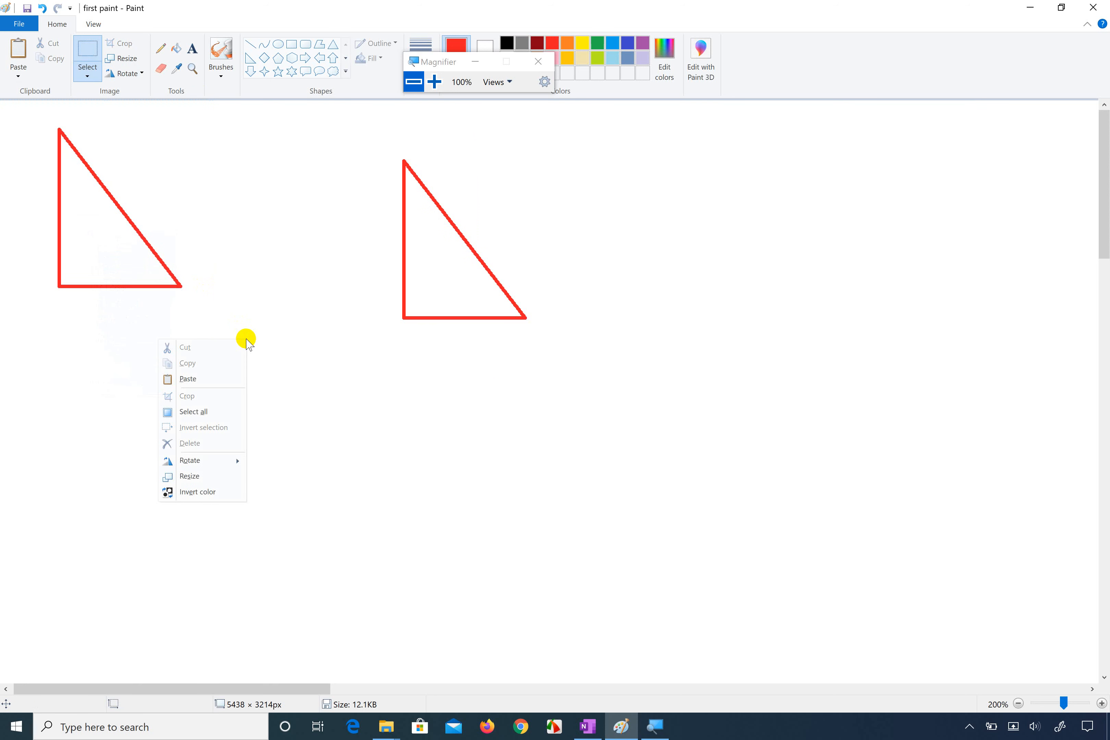
click(216, 380)
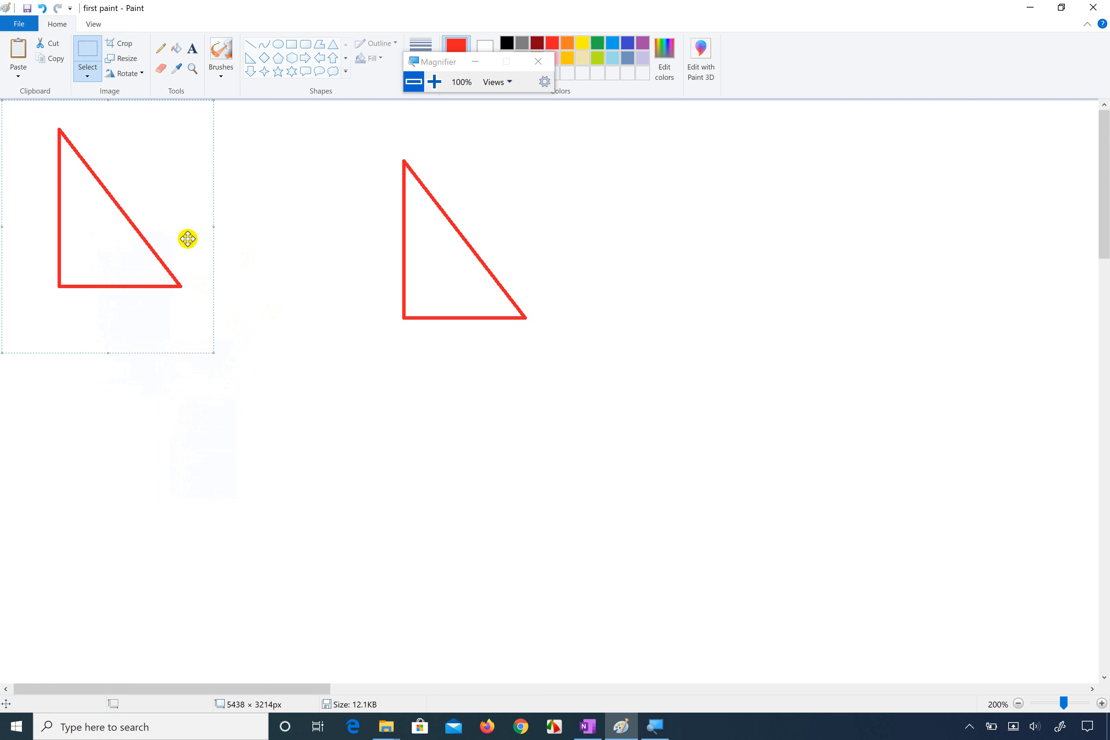
Step: Delete the selected pasted copy and view the editing options offered over each triangle without a selection
right_click(158, 209)
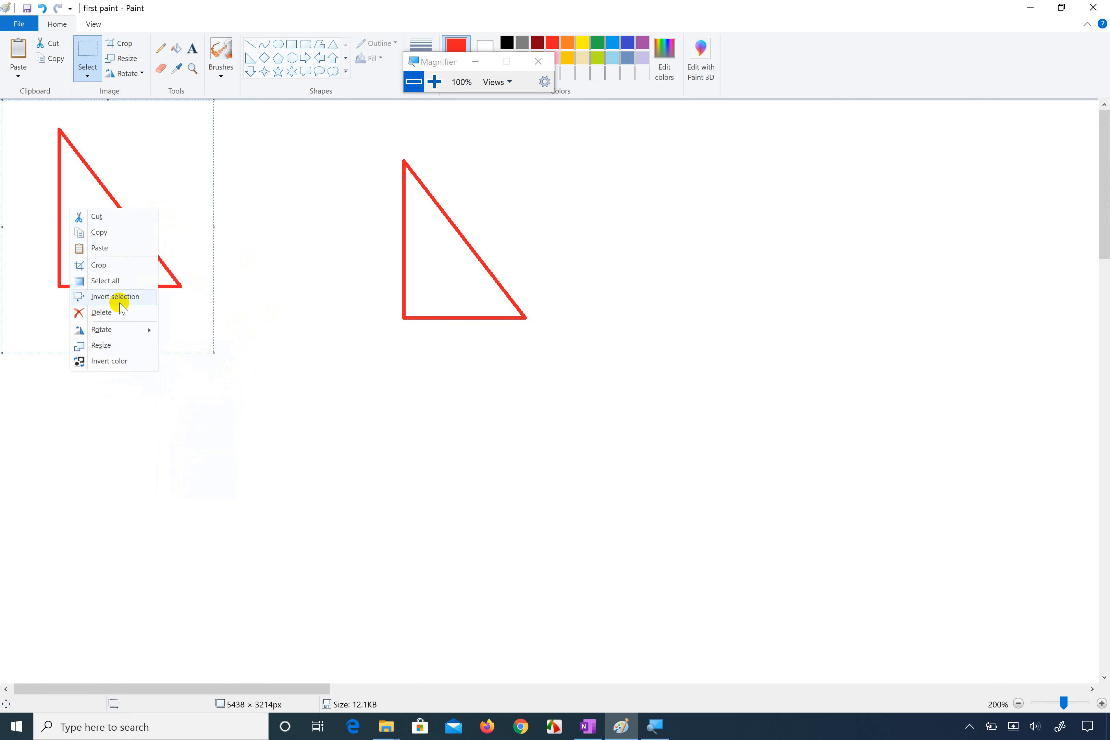
click(118, 317)
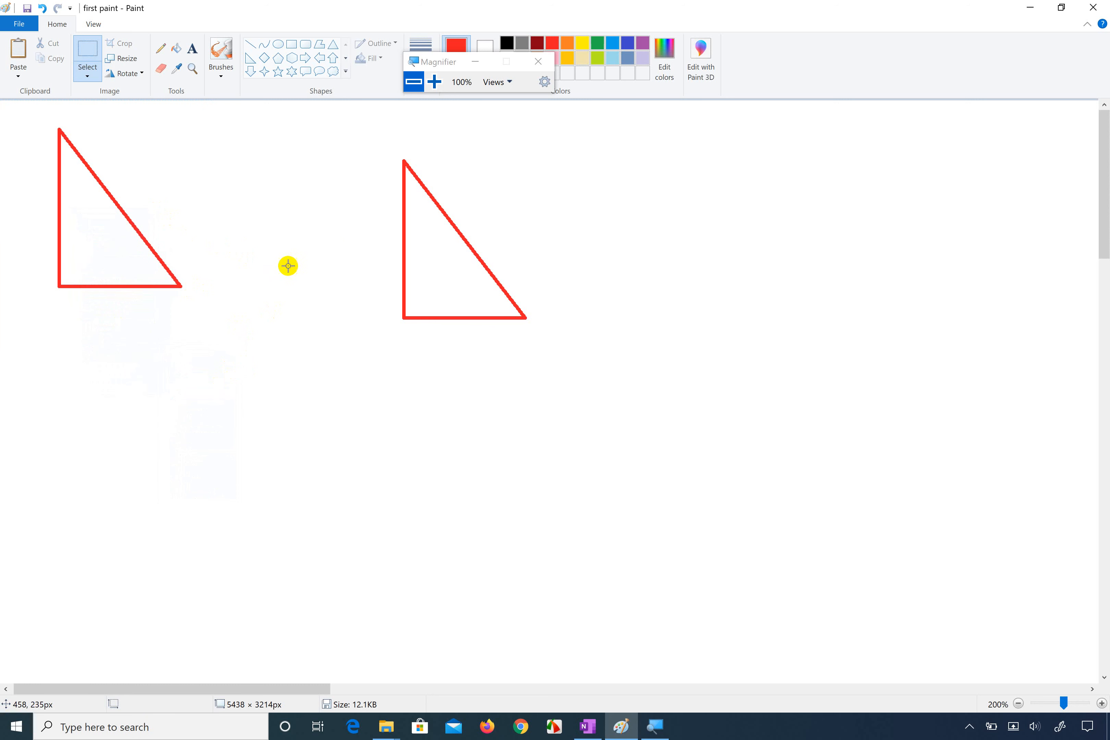
right_click(418, 246)
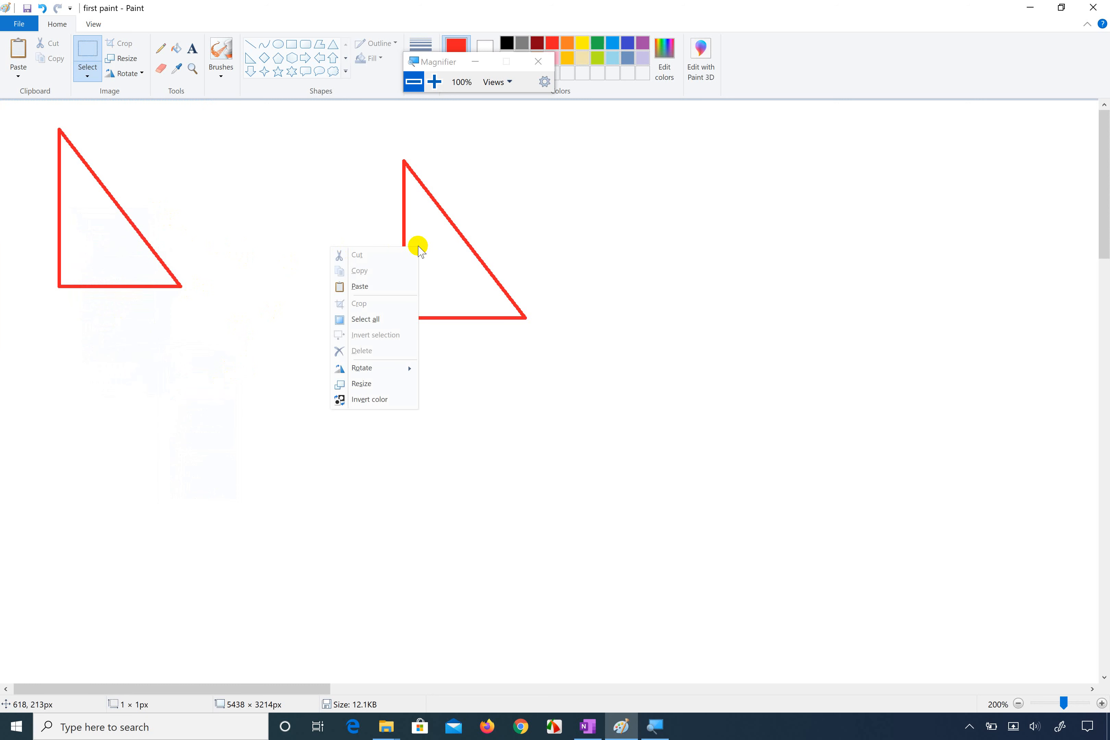
click(142, 267)
right_click(141, 264)
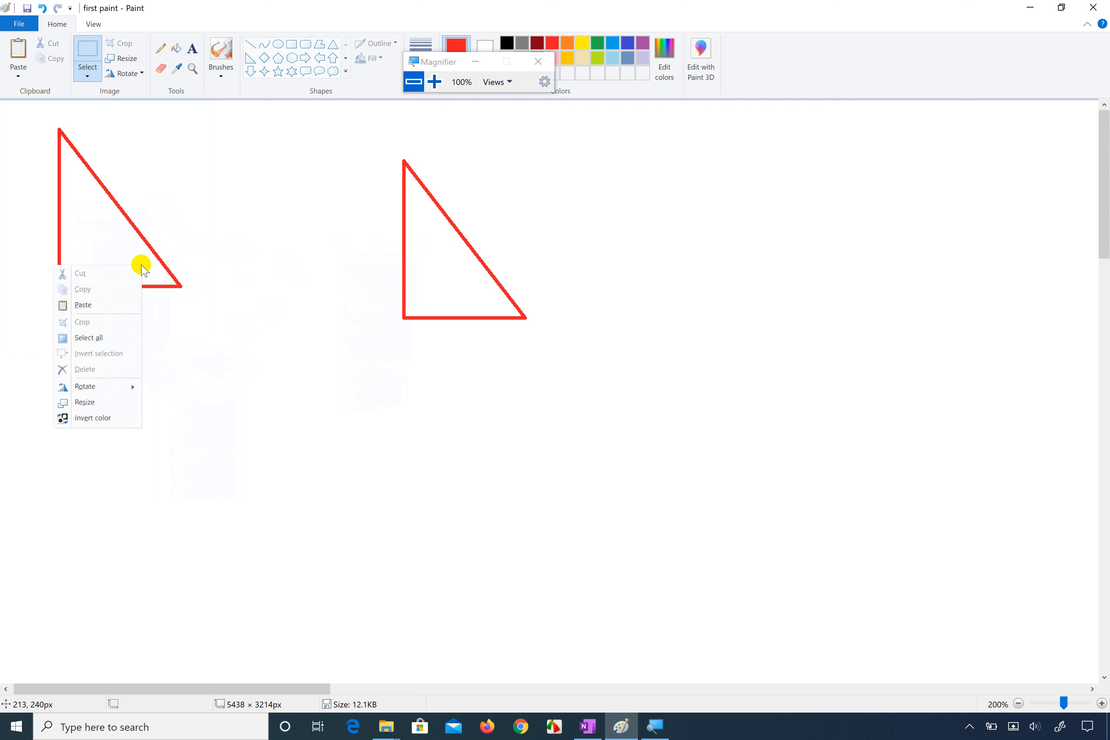
click(142, 129)
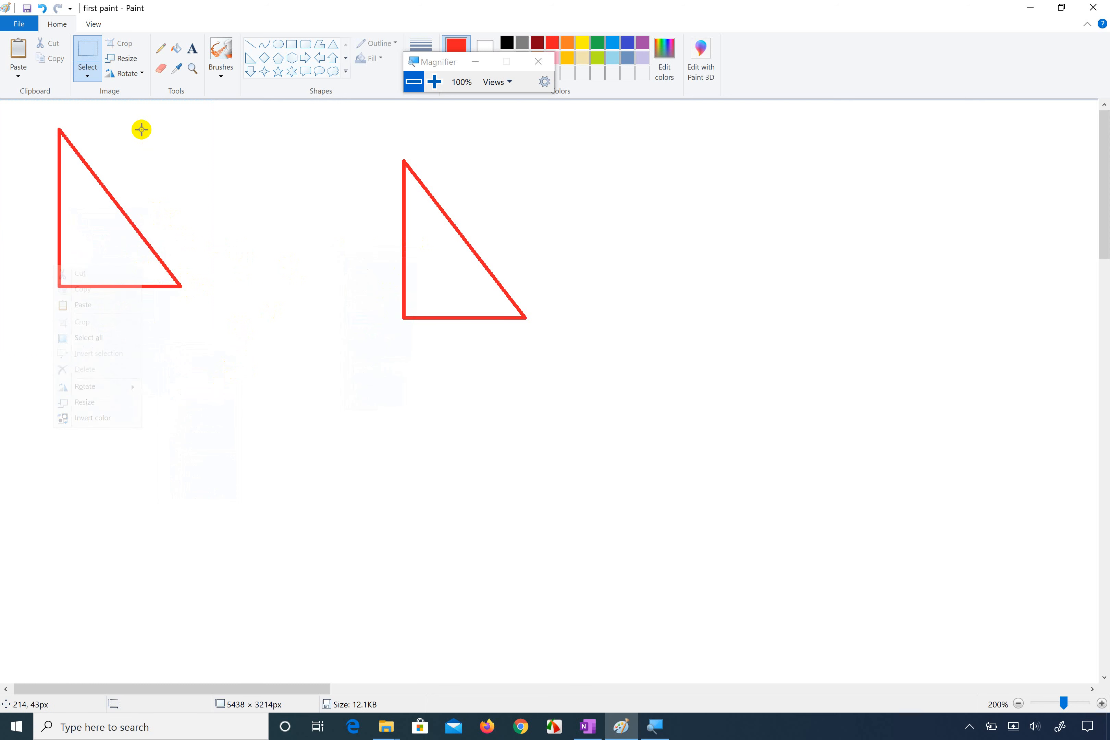
Step: Enclose the pasted triangle in a rectangular selection of about 306 × 290 px and delete it
click(90, 69)
click(59, 106)
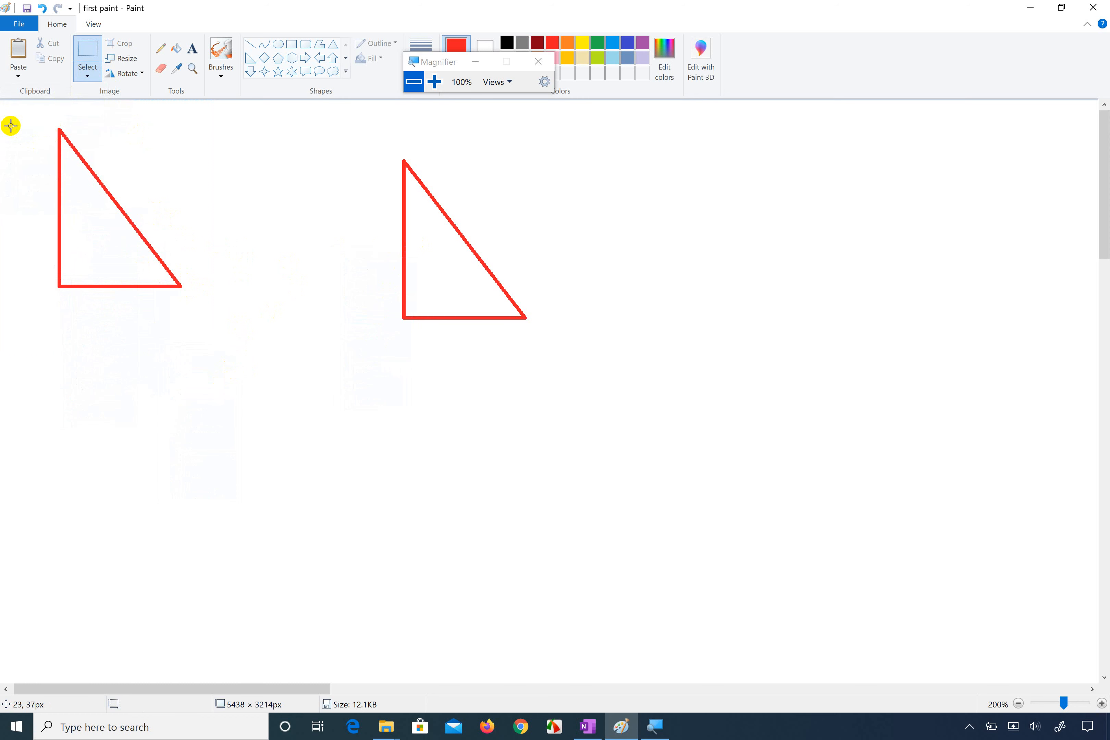
drag(11, 126, 219, 324)
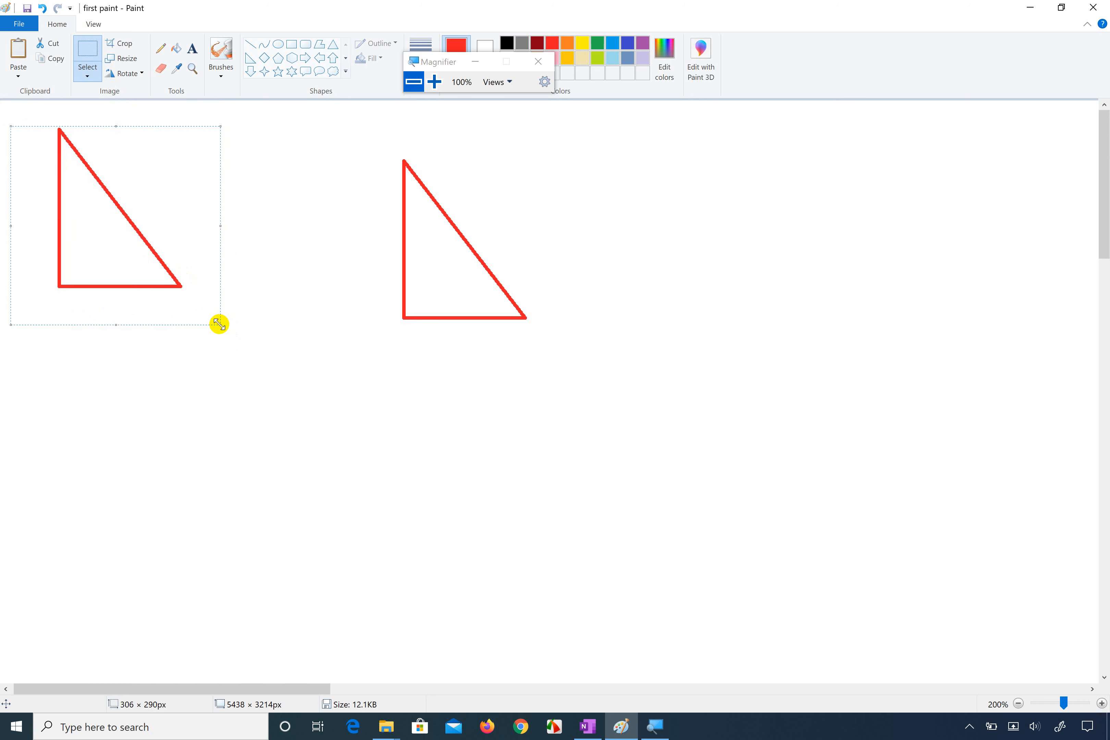
right_click(151, 234)
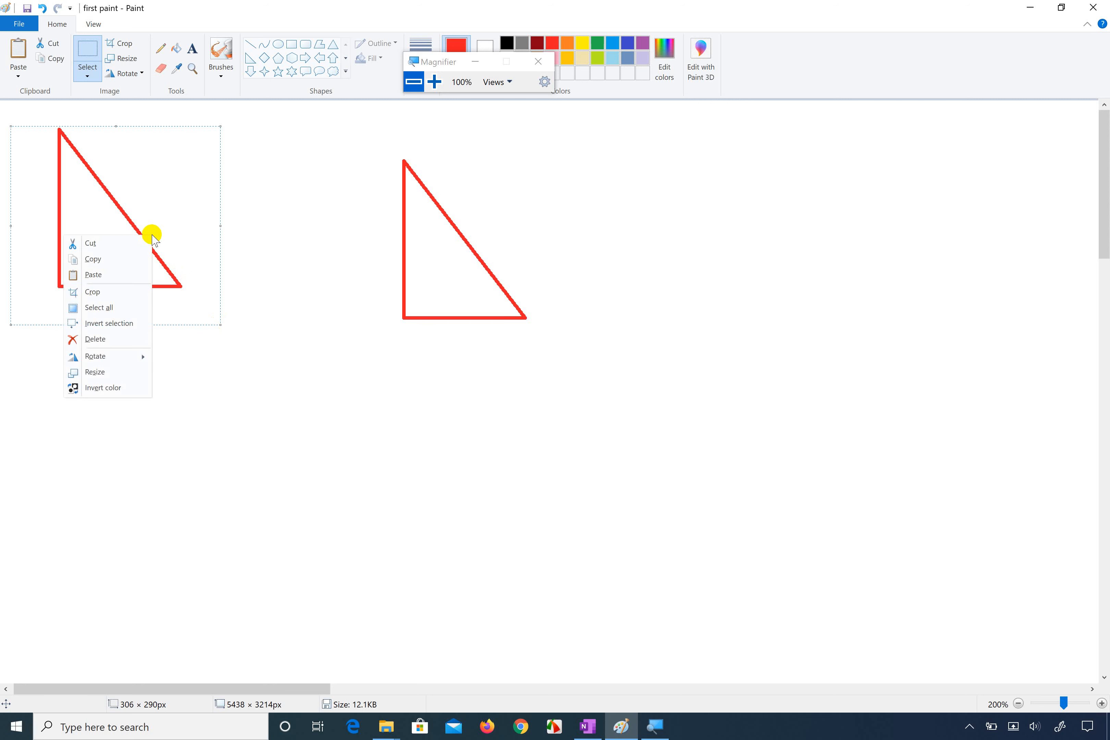
click(115, 338)
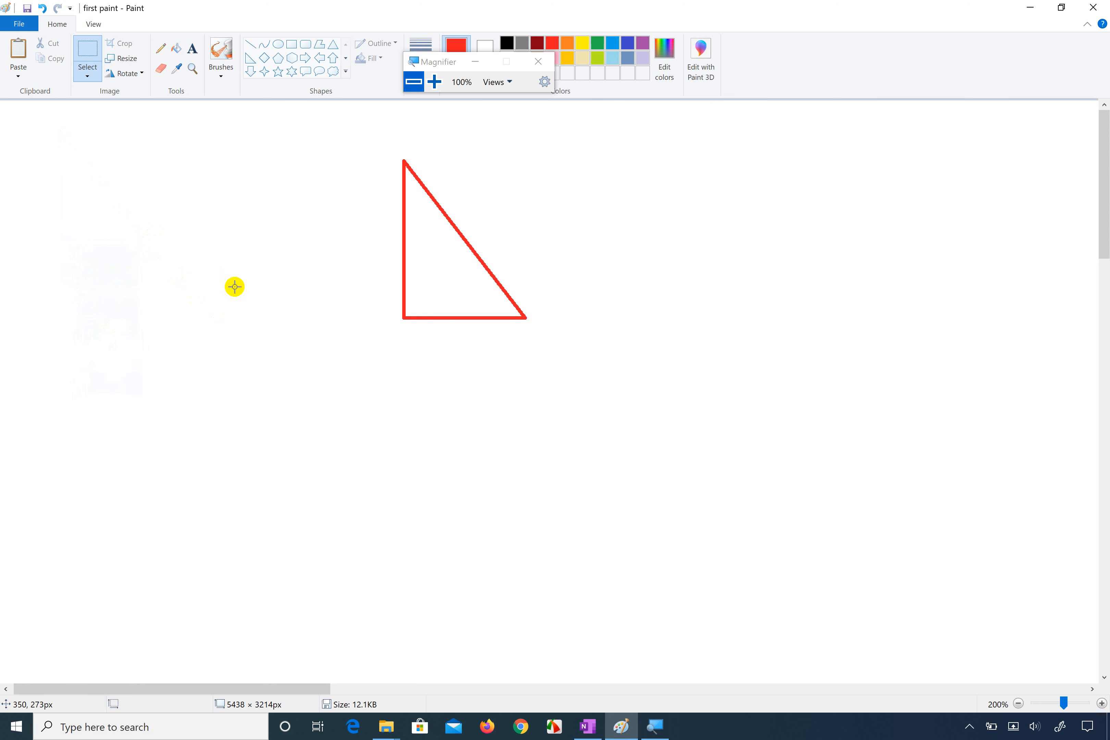
Step: Enclose the remaining red triangle in a rectangular selection of about 336 × 308 px and delete it
drag(336, 145, 565, 356)
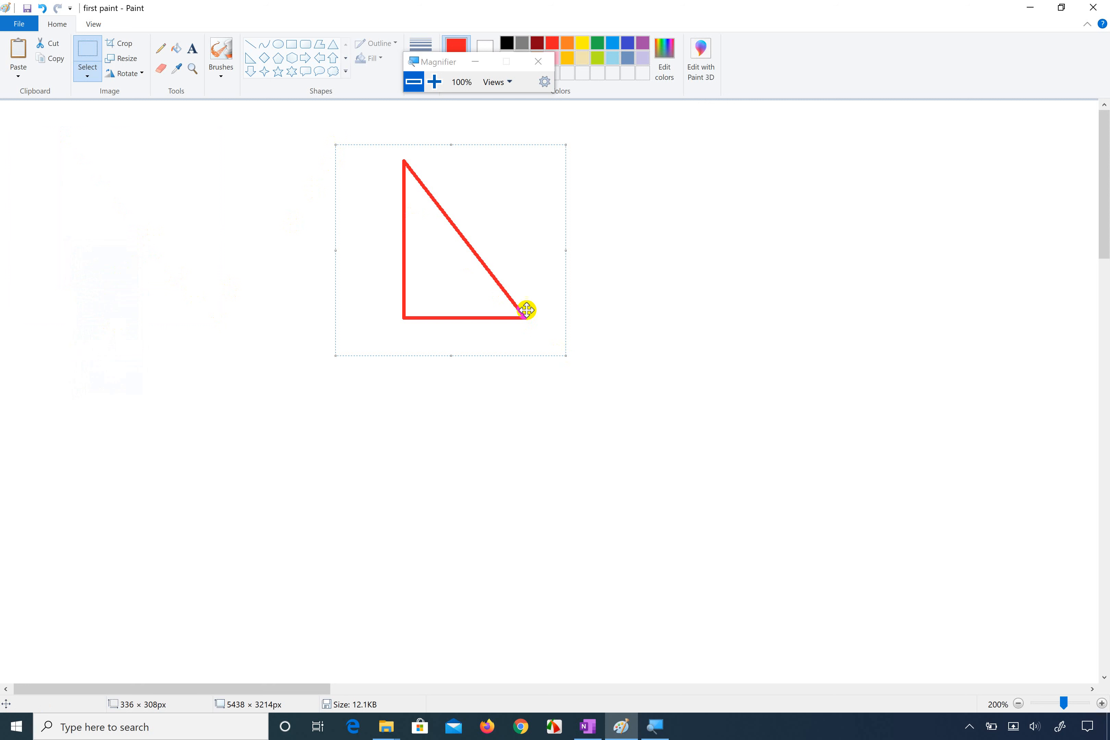
right_click(474, 235)
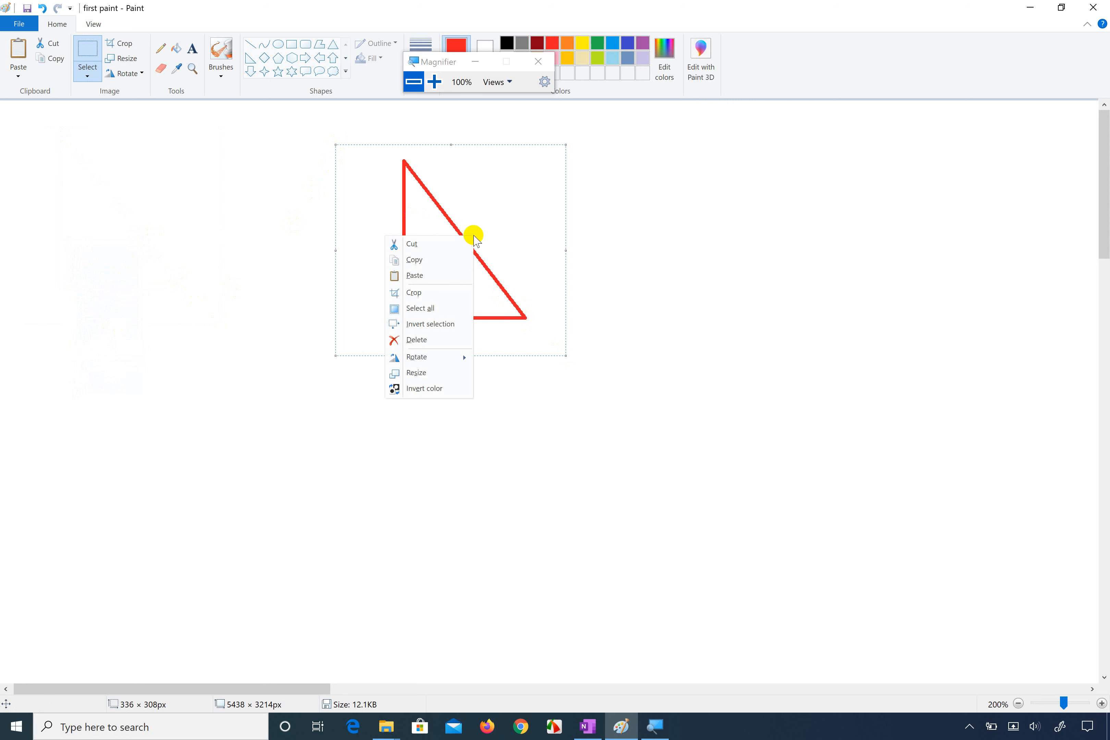
click(413, 339)
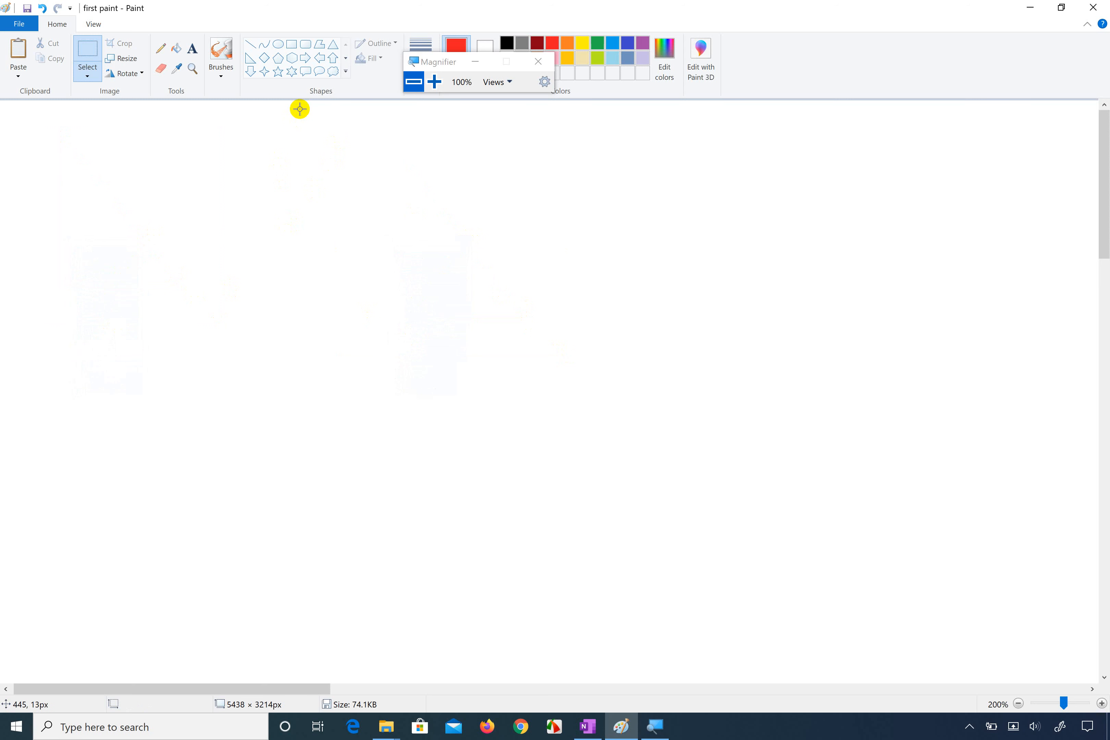
Step: Draw a red ellipse of about 259 × 165 px in the upper part of the blank canvas
drag(438, 65, 532, 71)
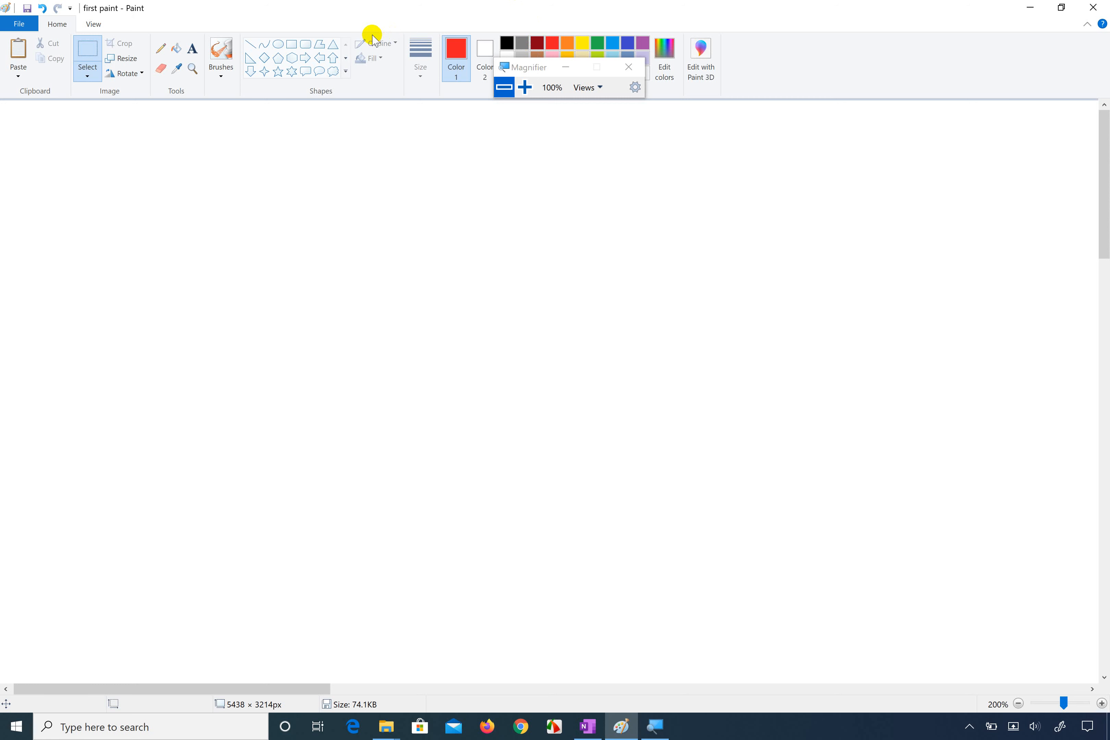
click(525, 87)
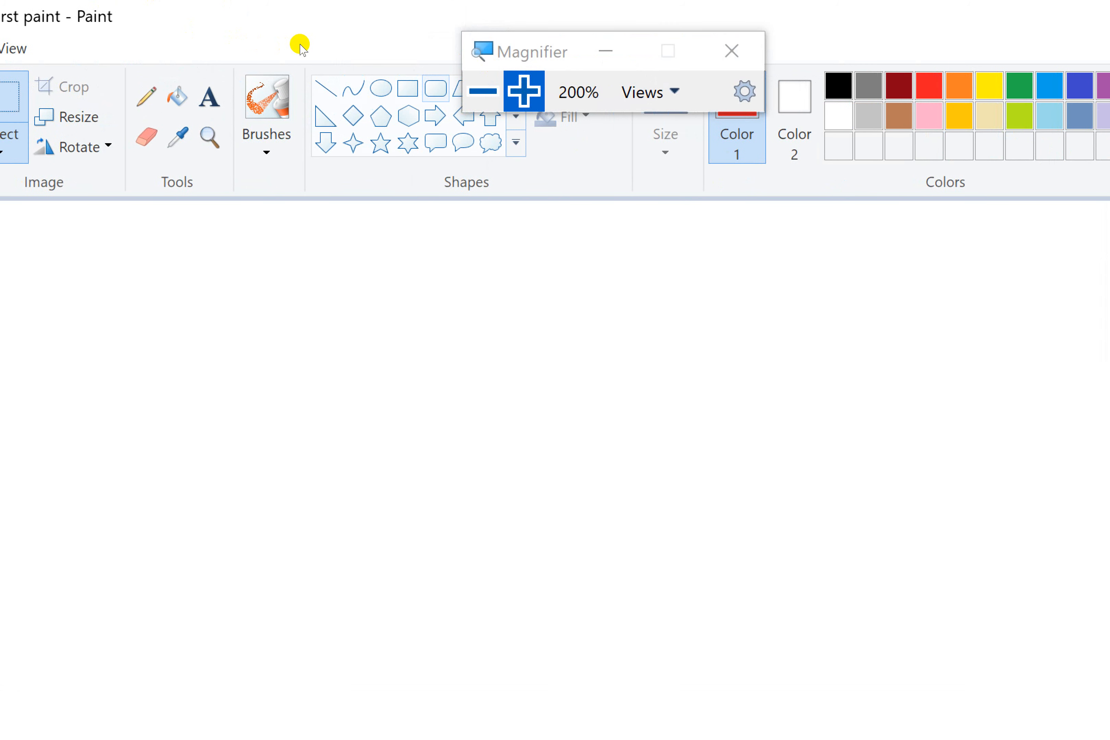
click(281, 43)
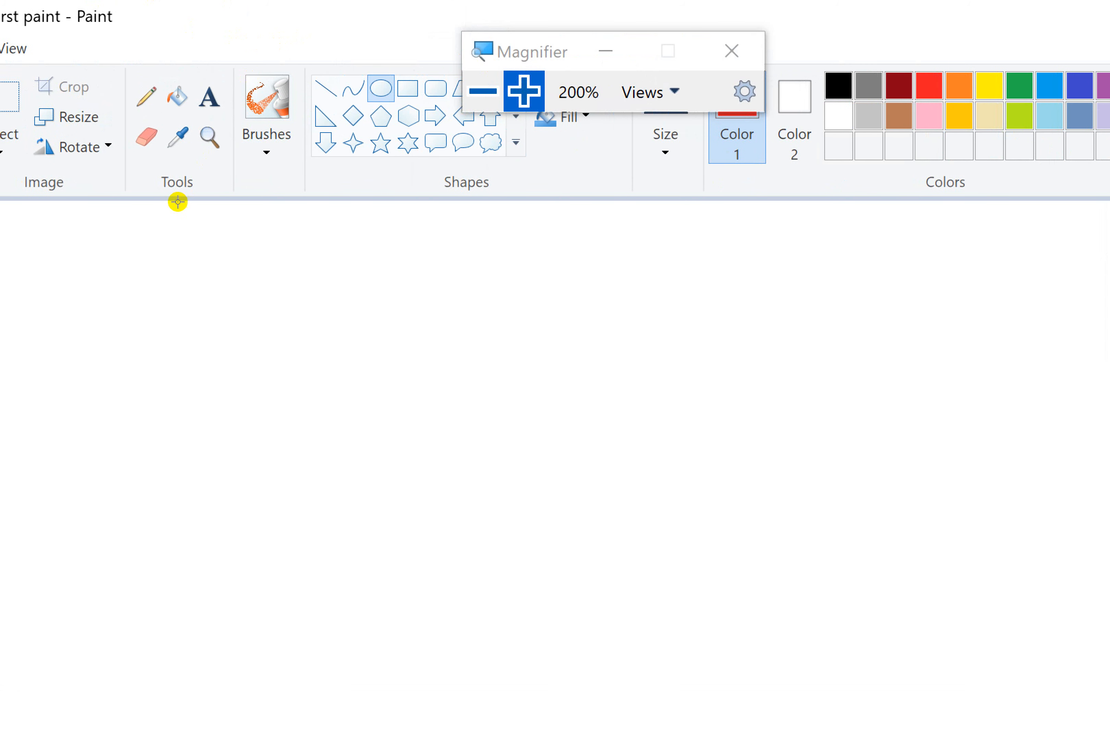
drag(178, 202, 352, 310)
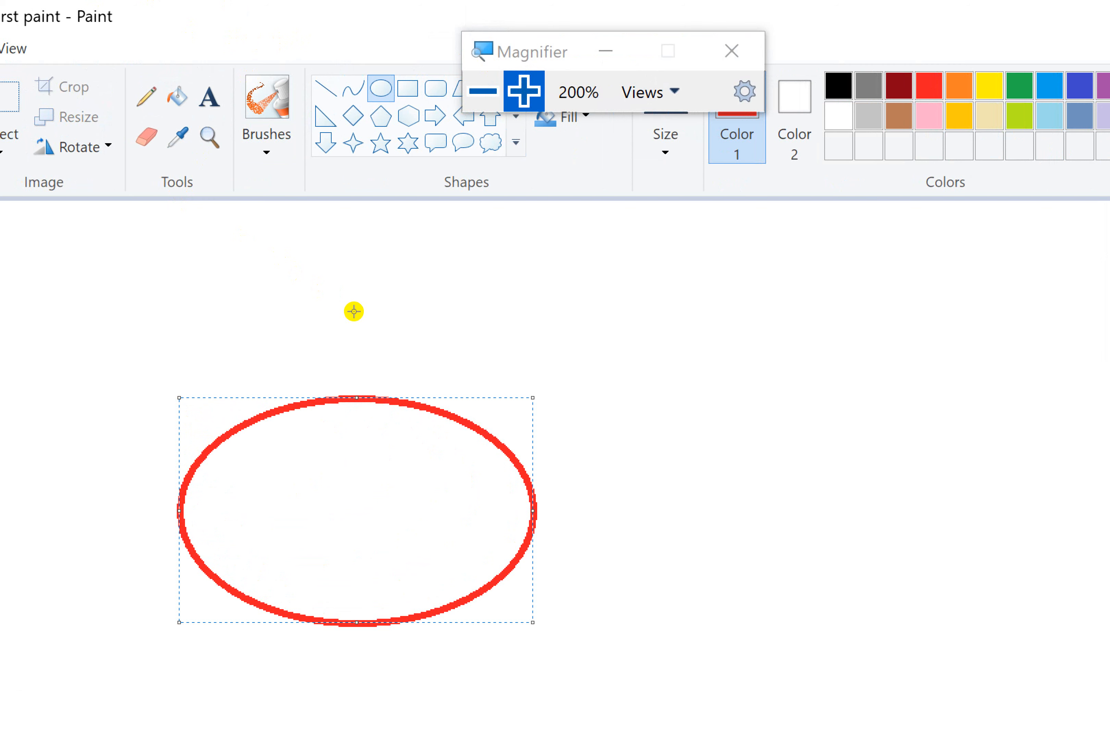
Step: Examine the complete set of available shapes at 200% screen magnification
click(482, 90)
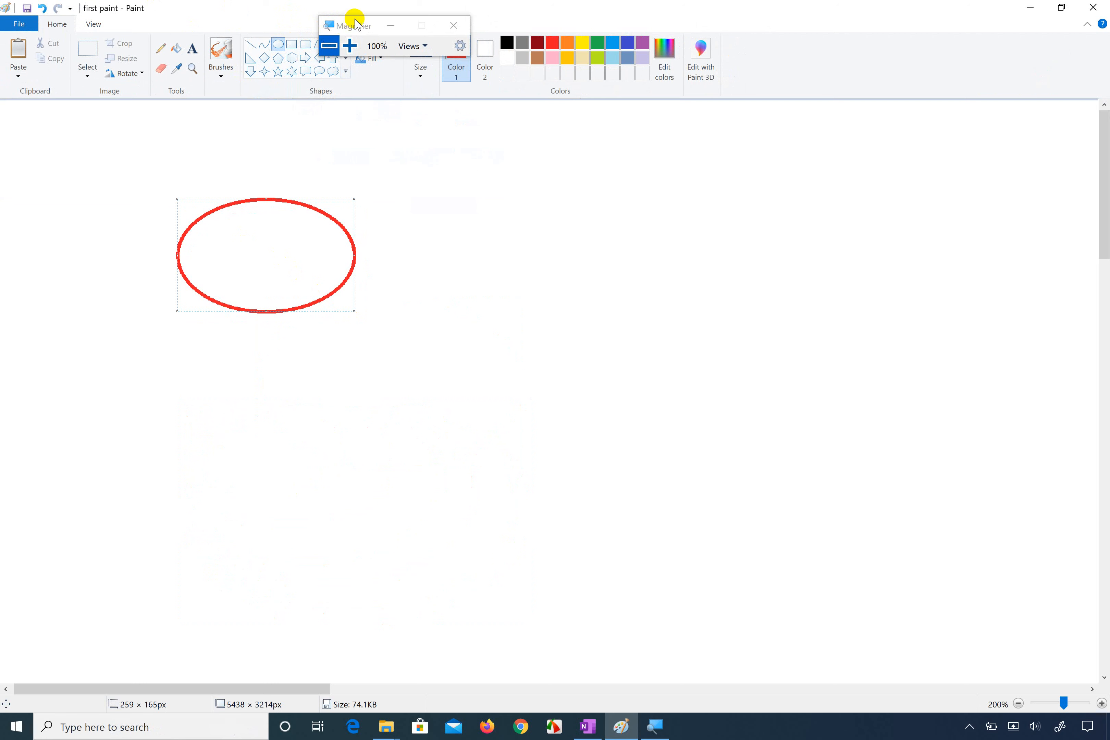
drag(357, 24, 429, 21)
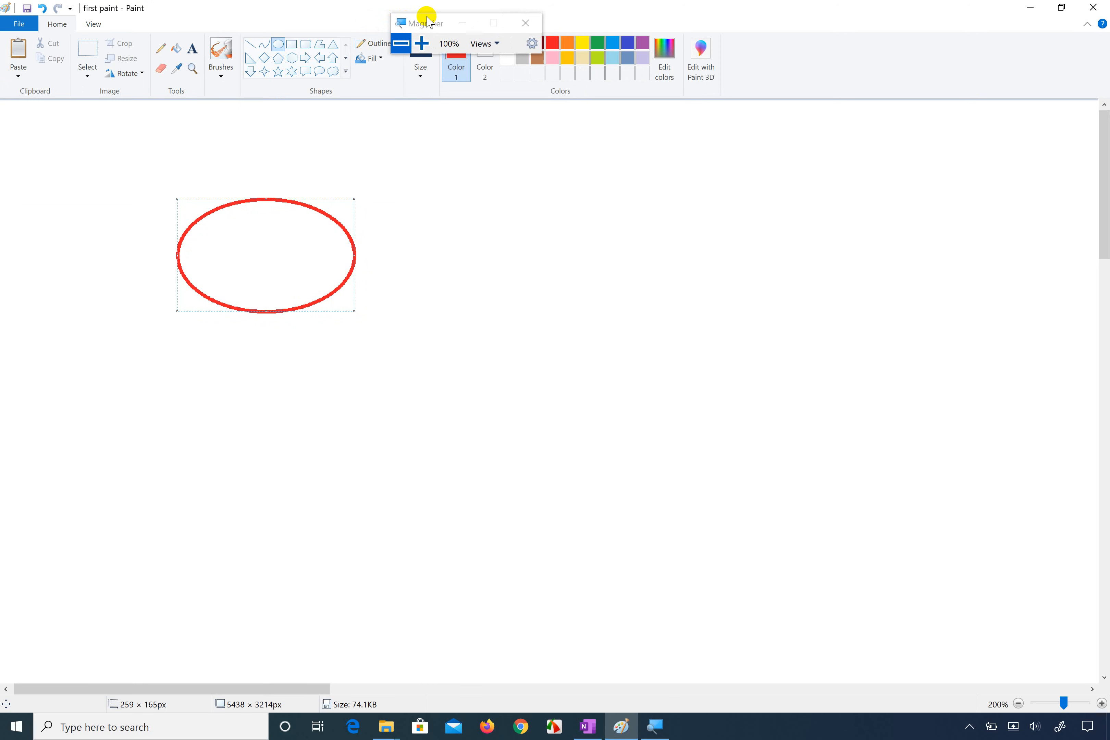
click(422, 44)
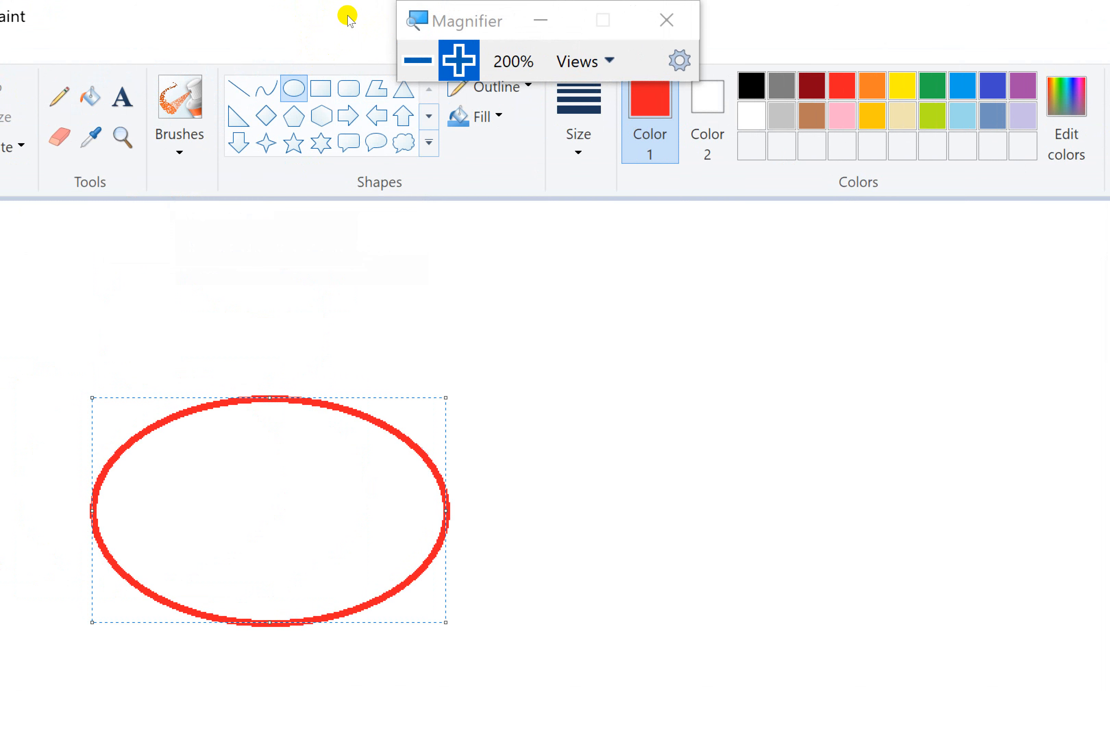
drag(348, 16, 410, 11)
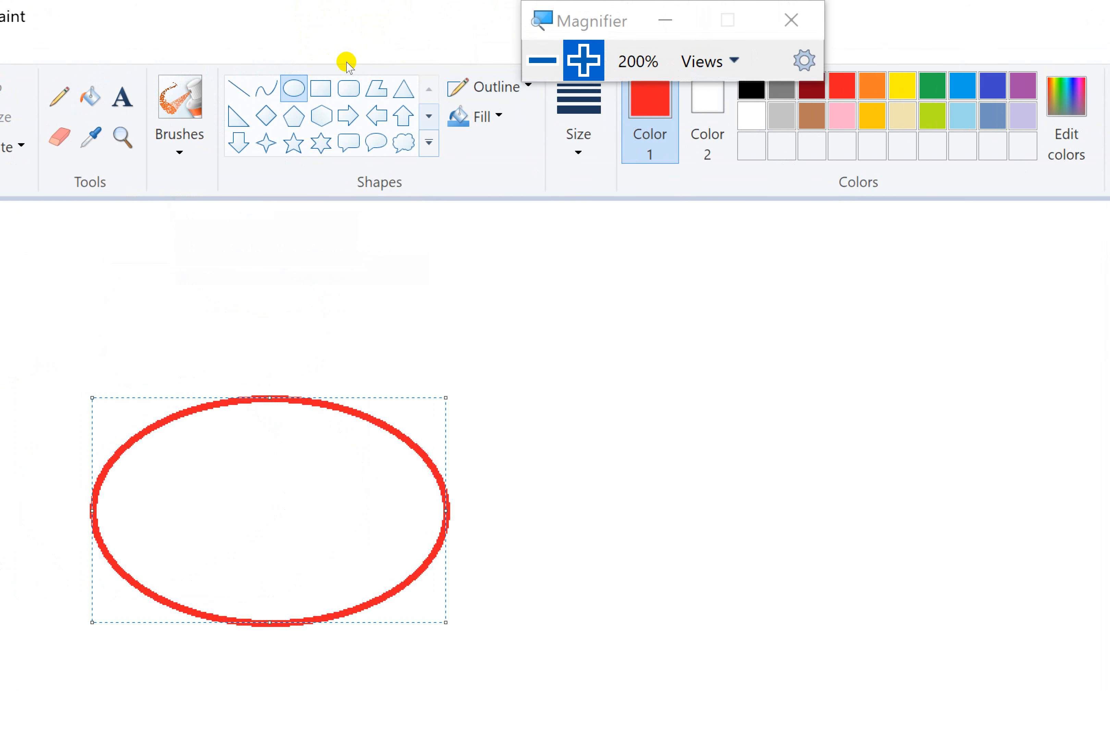
click(429, 116)
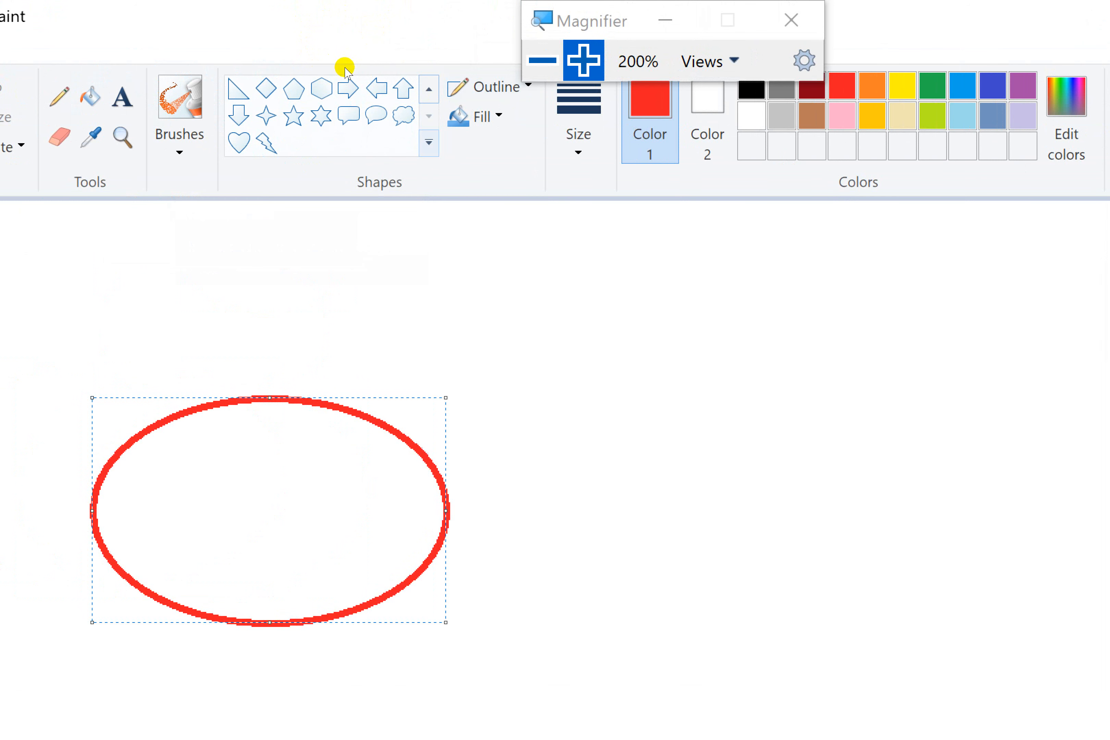
click(429, 142)
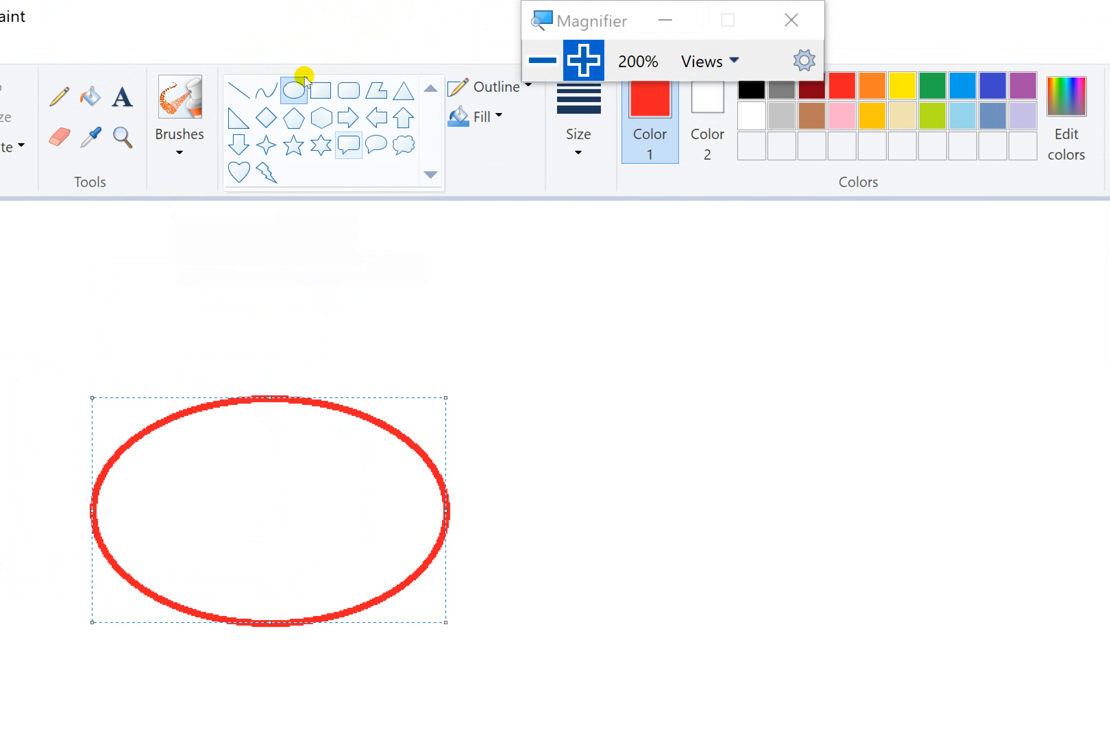
Step: Draw a second red oval beside the ellipse and shape it into a near-circle of about 184 × 181 px
click(282, 48)
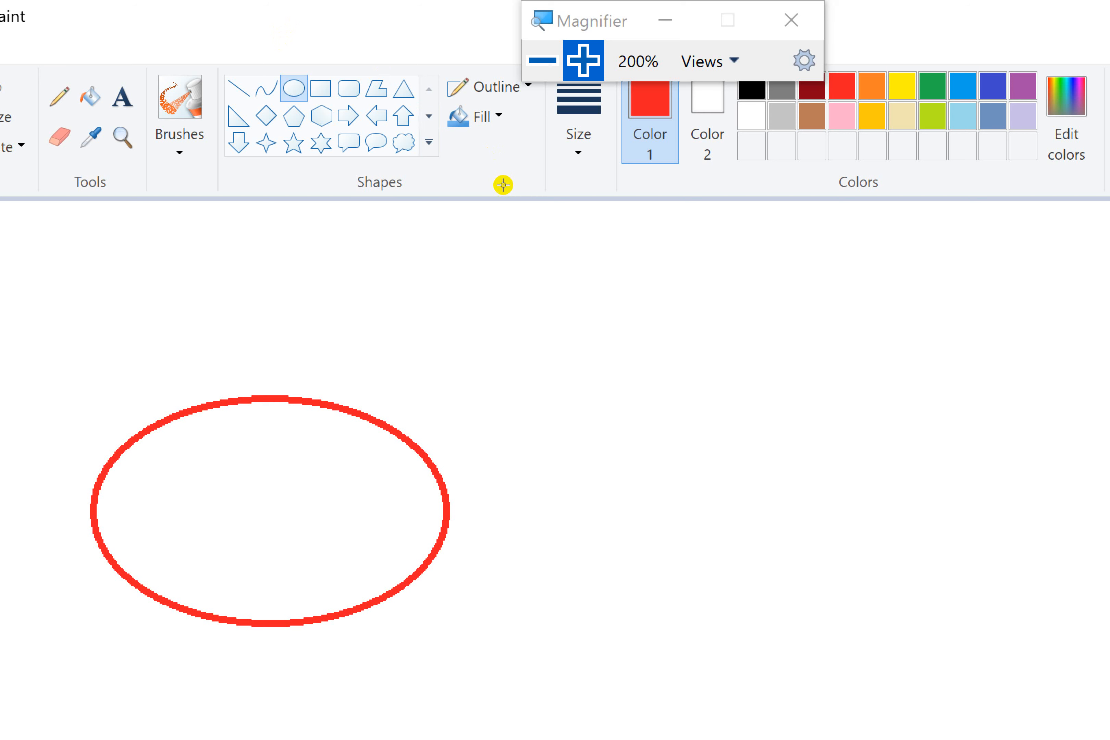
drag(741, 368, 1064, 458)
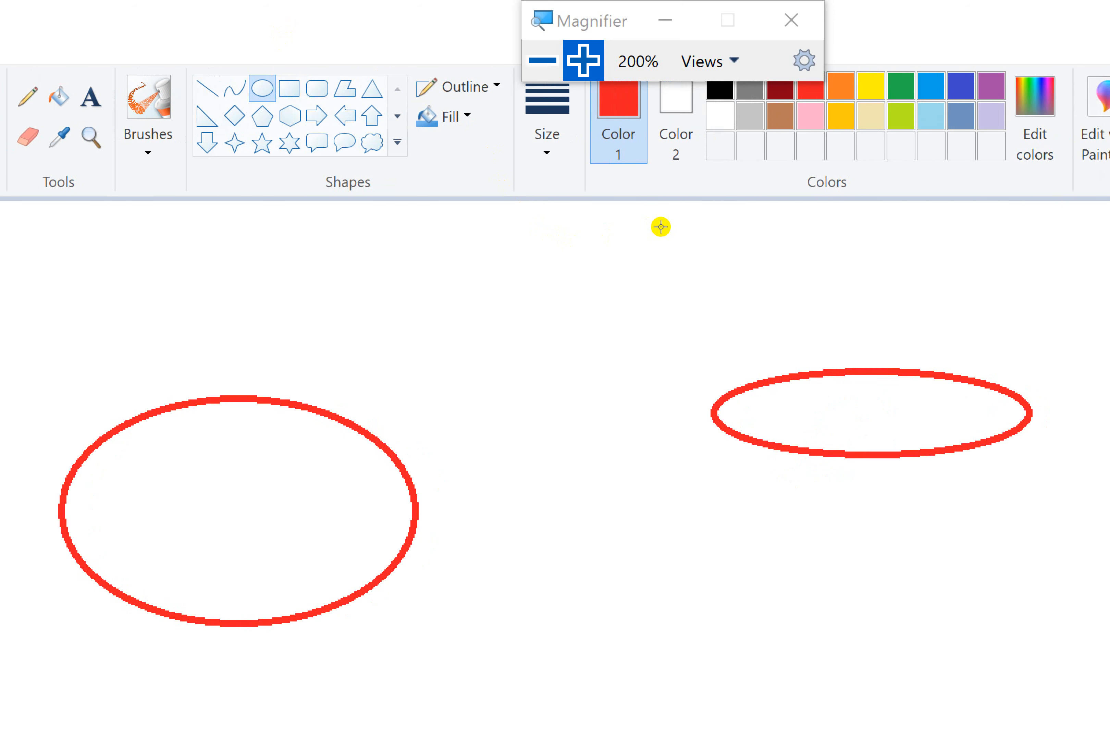
drag(660, 227, 629, 308)
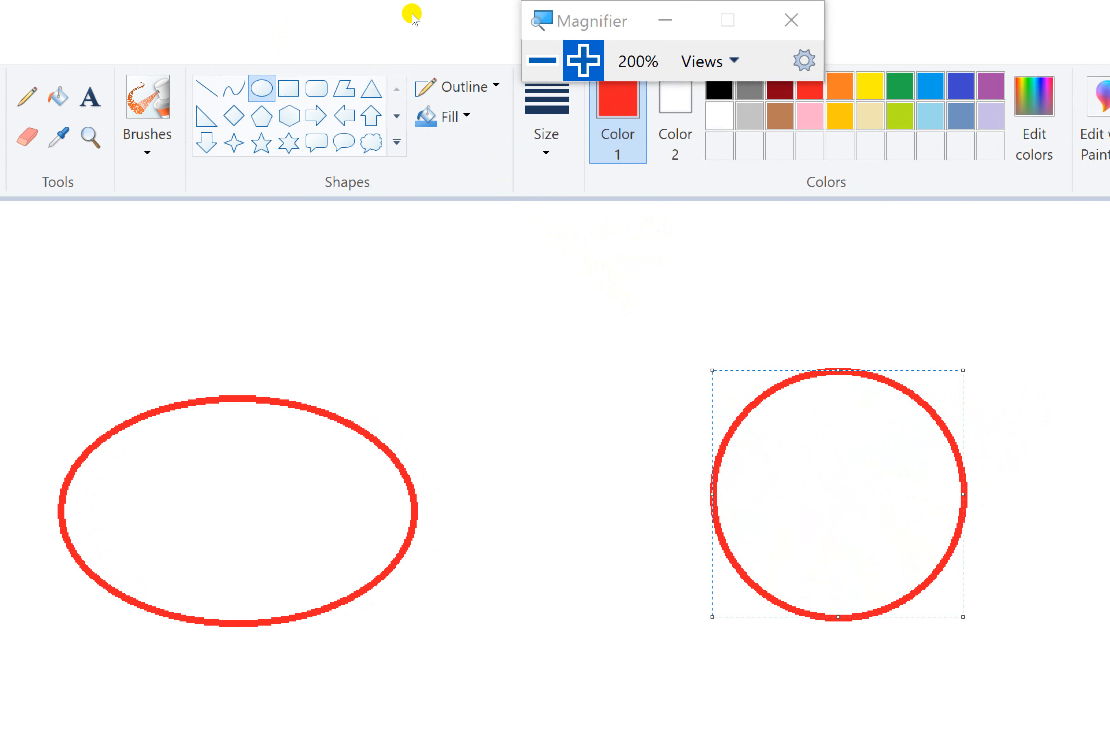
key(super+minus)
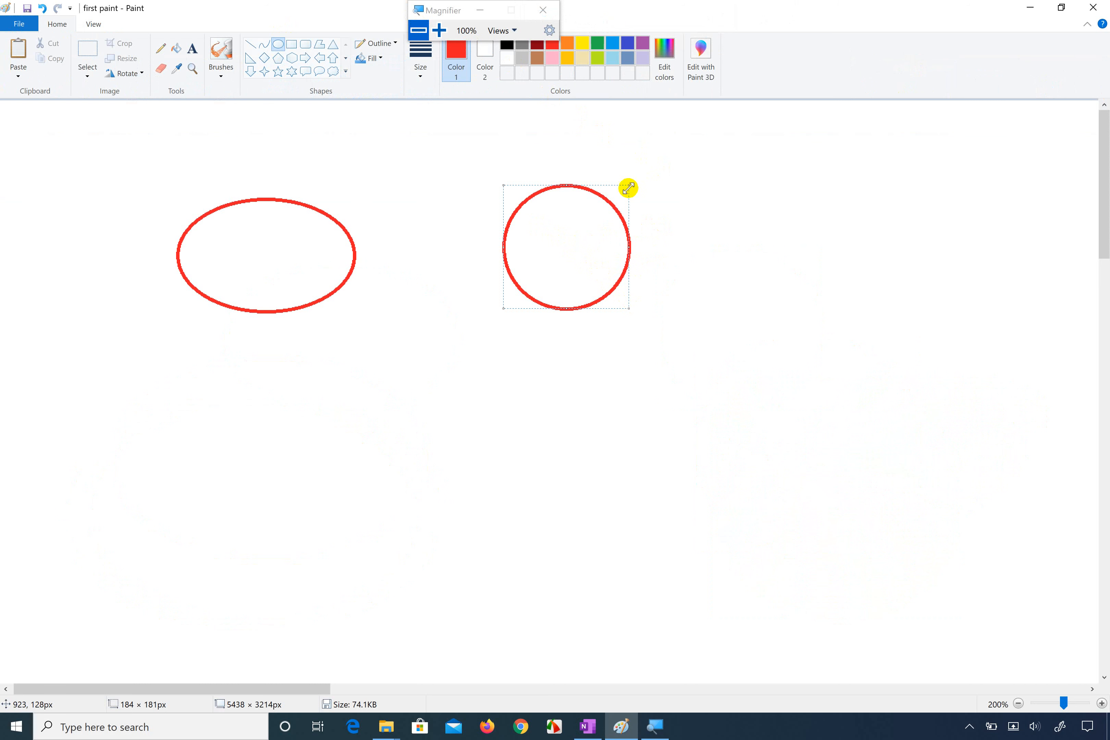
Step: Draw another red oval, then move and enlarge it so it overlaps one side of the existing circle
drag(662, 198, 563, 291)
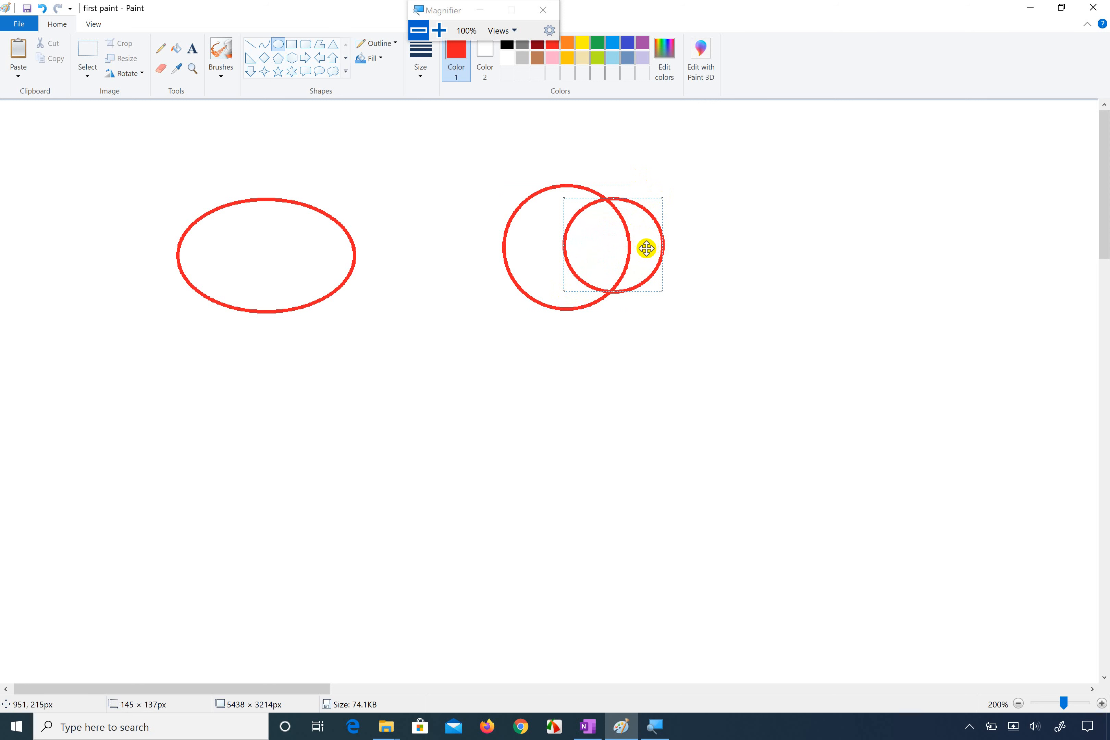
drag(646, 248, 728, 314)
drag(696, 239, 661, 246)
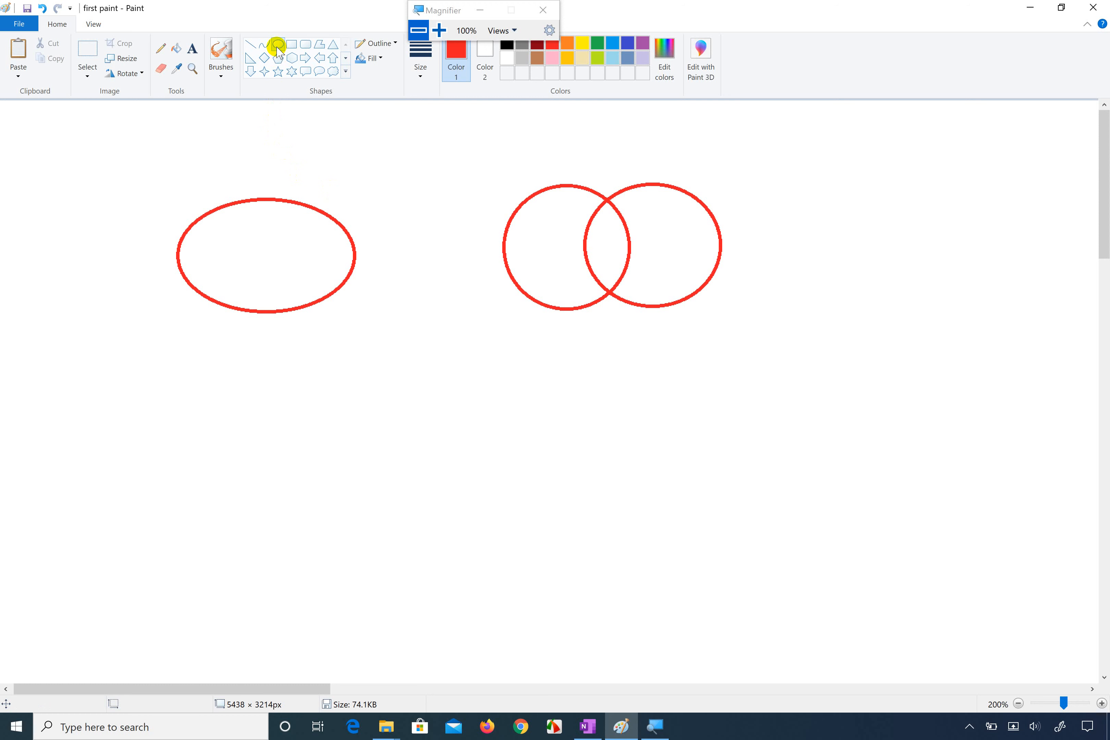
Step: Draw a red circle of about 227 × 228 px below the ellipse and finish the shape
drag(252, 423, 424, 564)
drag(412, 568, 407, 579)
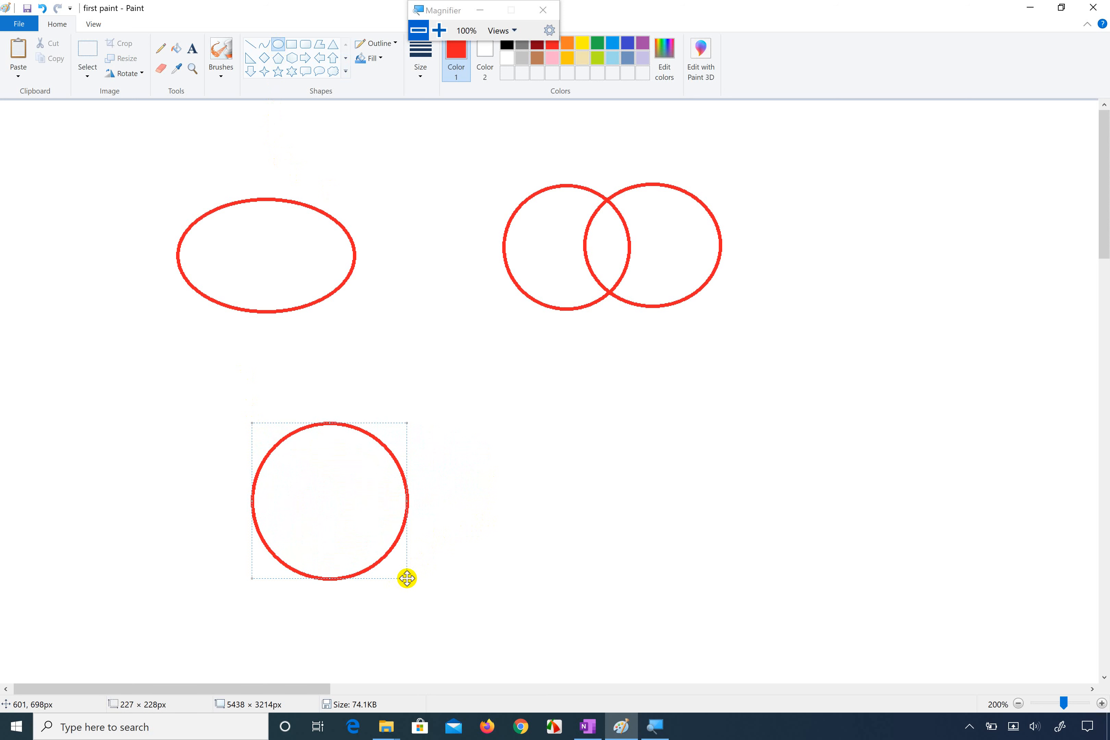
click(188, 441)
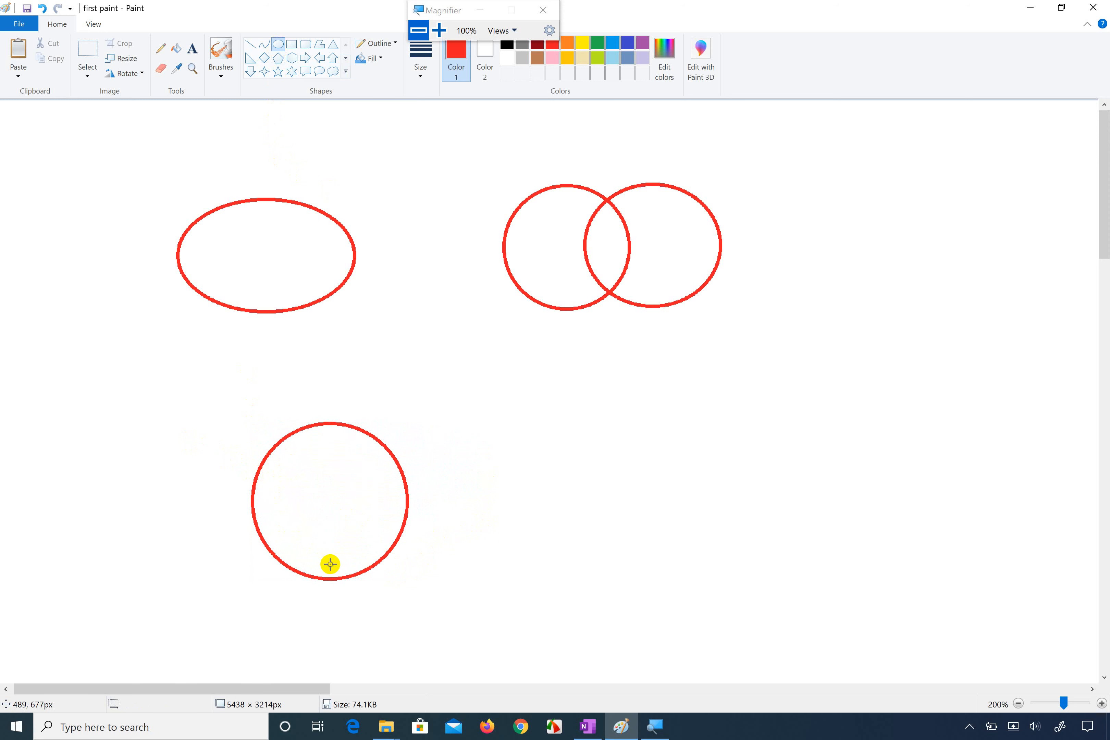
Step: Draw a smaller circle of about 176 × 176 px and position it inside the lower red circle, close to its bottom edge
mouse_move(330, 564)
mouse_down()
mouse_move(314, 510)
mouse_move(273, 493)
mouse_move(257, 449)
mouse_move(210, 444)
mouse_up()
drag(316, 477, 374, 488)
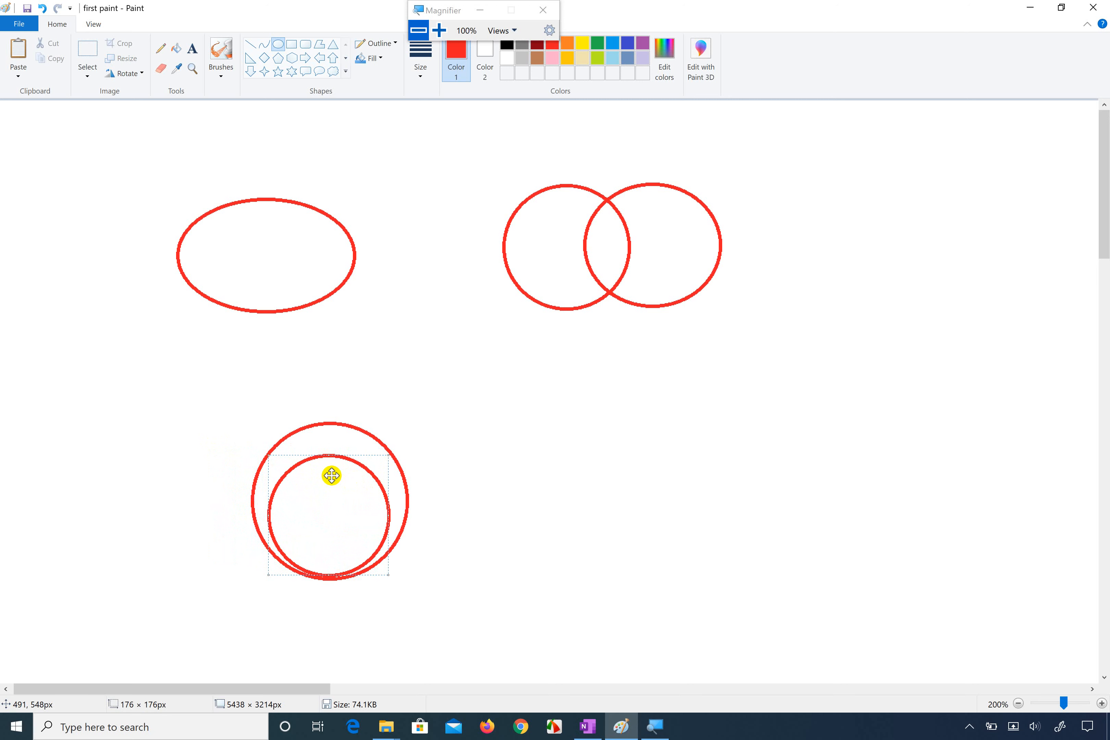
mouse_move(332, 476)
mouse_down()
mouse_move(399, 453)
mouse_move(347, 458)
mouse_move(355, 451)
mouse_move(333, 475)
mouse_up()
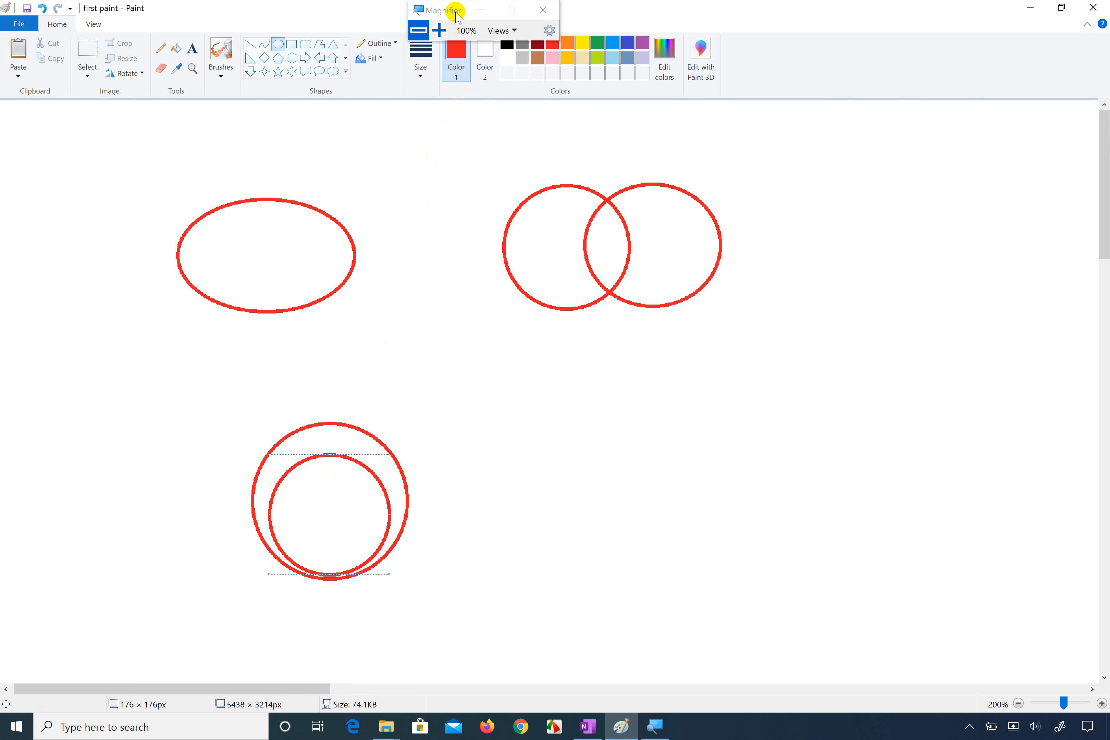
Step: Recolor the inner circle's outline green, then dark blue, and finish the shape
drag(458, 16, 774, 126)
click(598, 44)
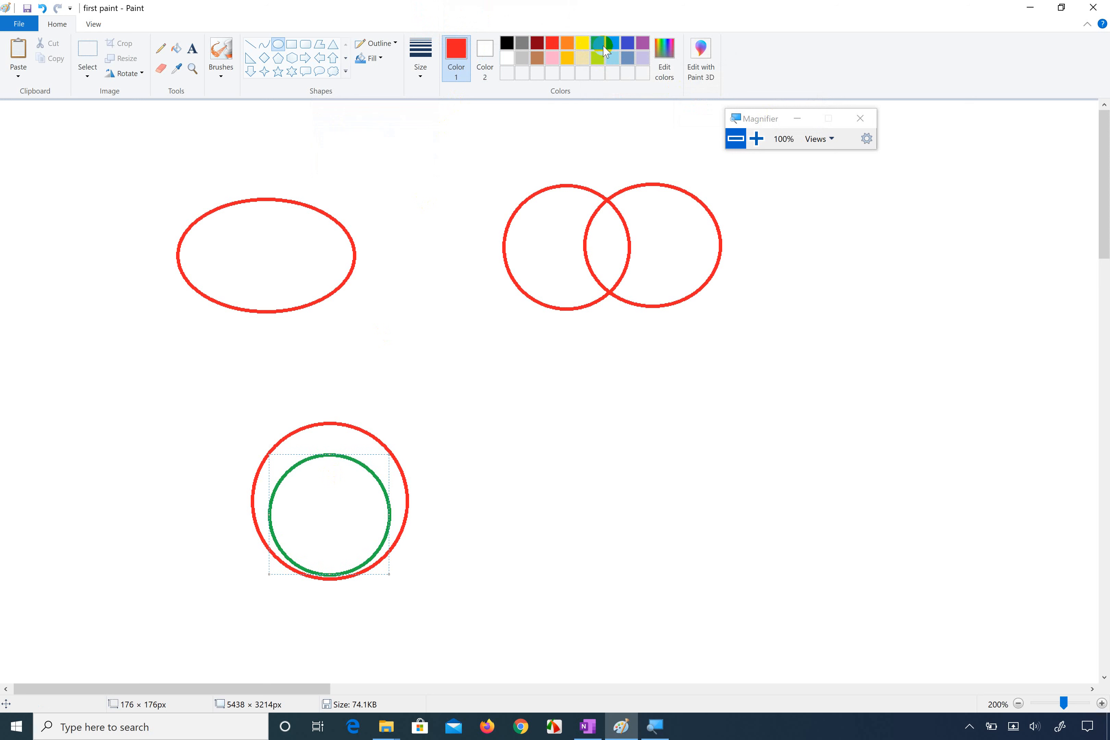
click(627, 43)
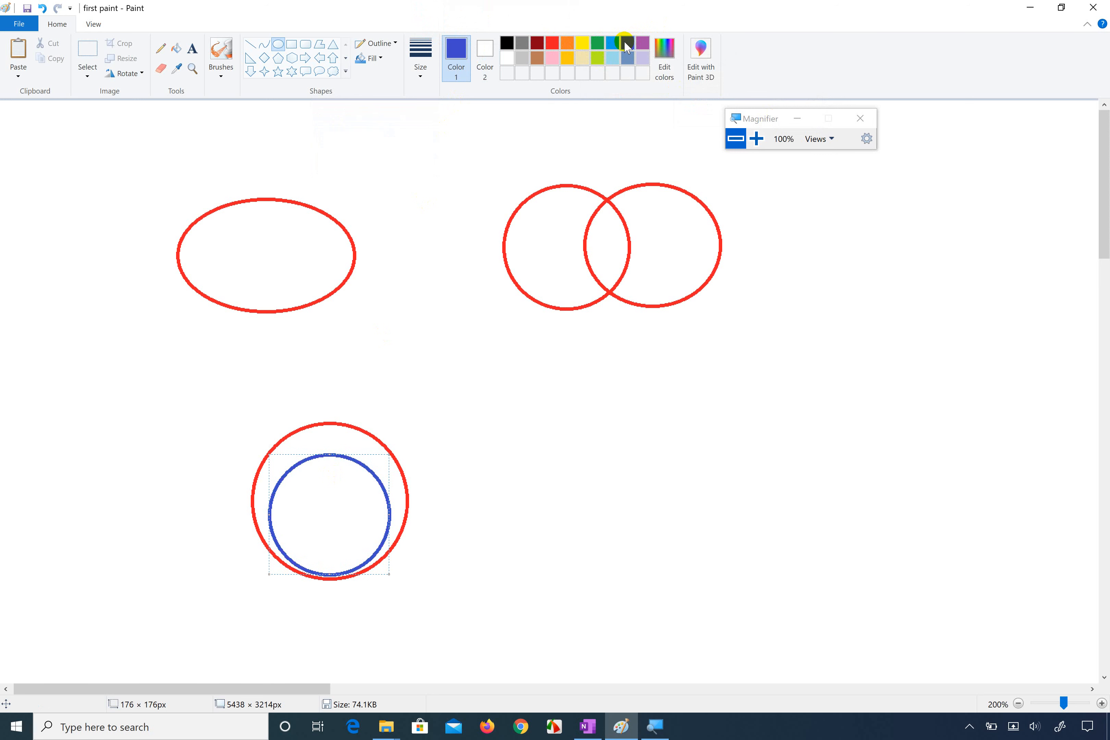
click(348, 431)
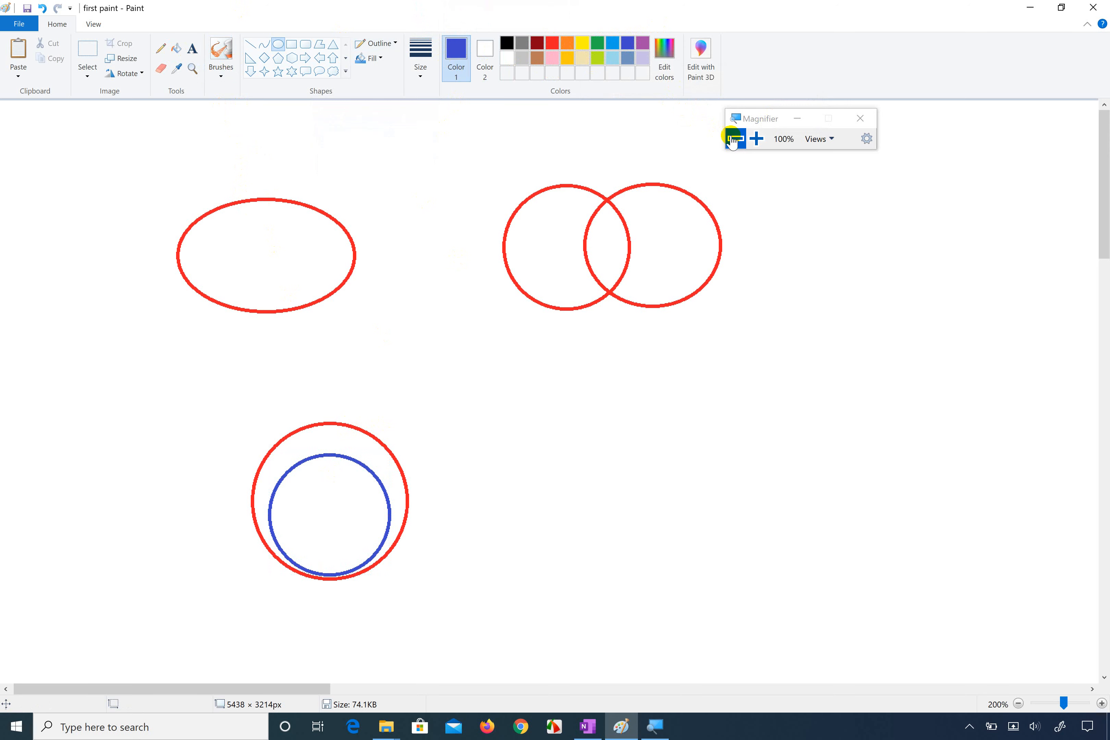
Step: Fill the inner circle, the ellipse and the non-overlapping part of the left overlapping circle with lime green
click(755, 139)
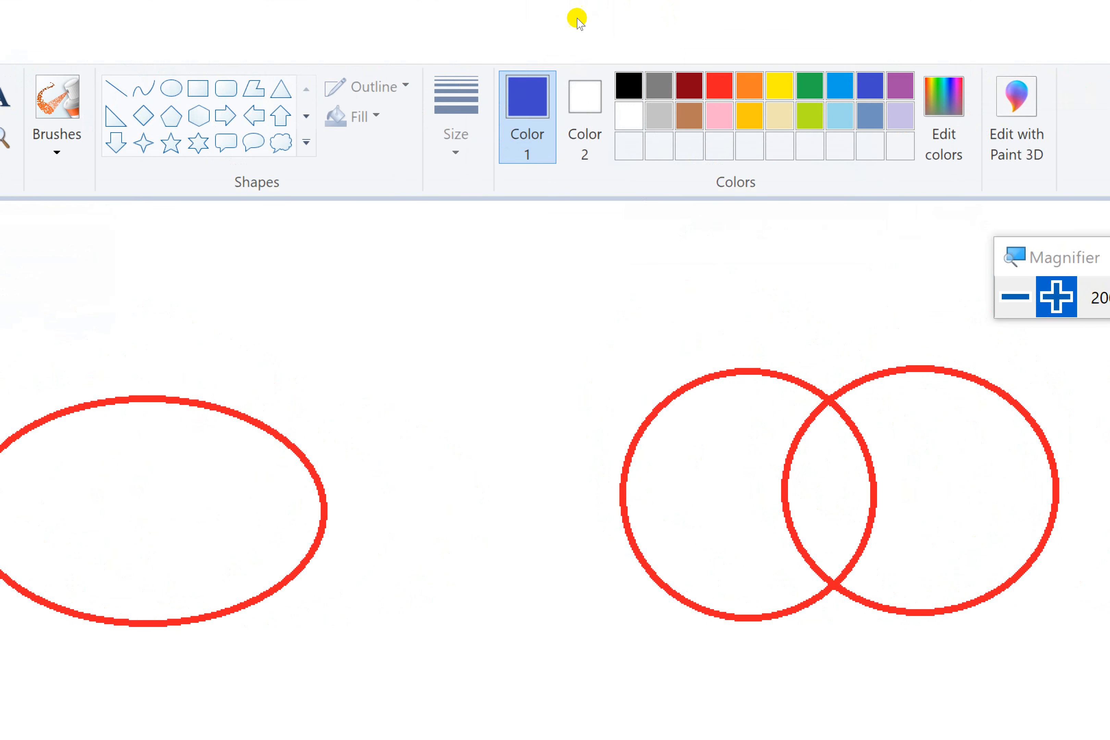
click(810, 115)
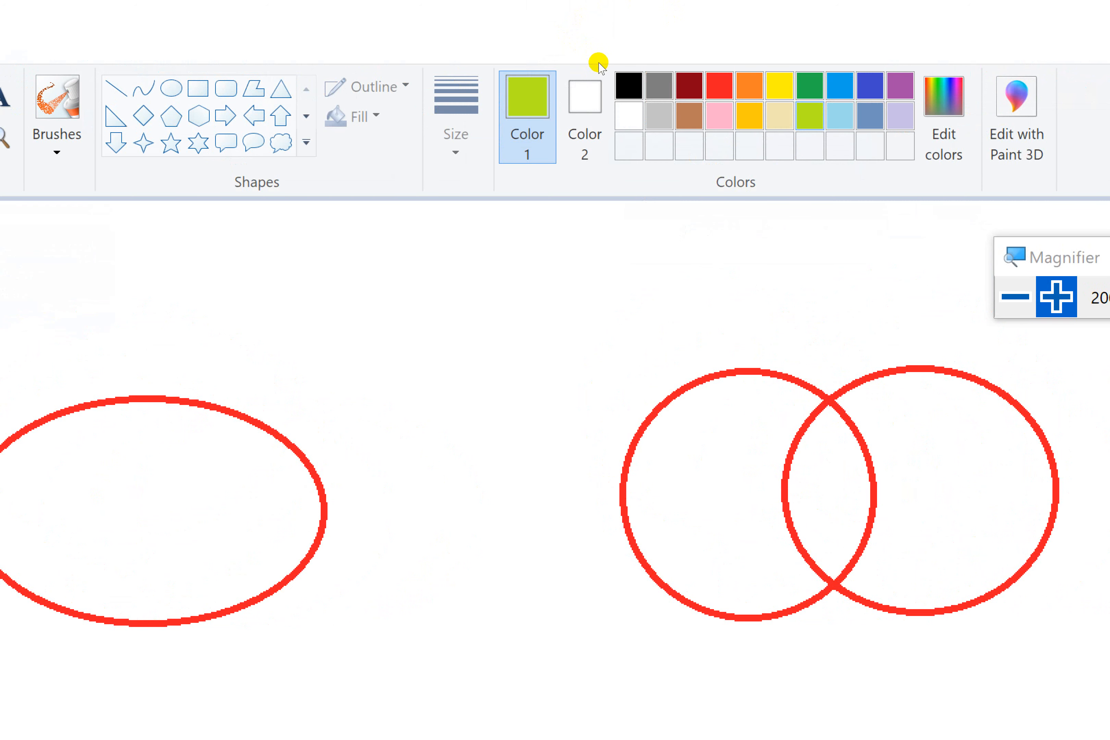
key(super+minus)
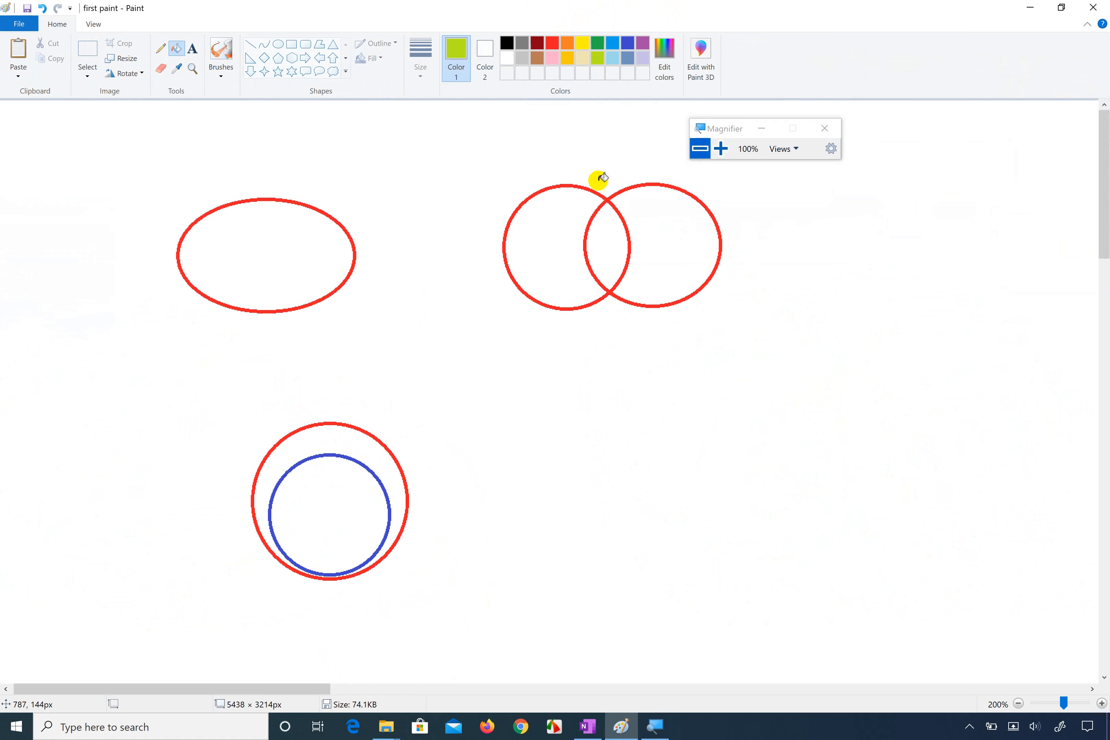
click(336, 479)
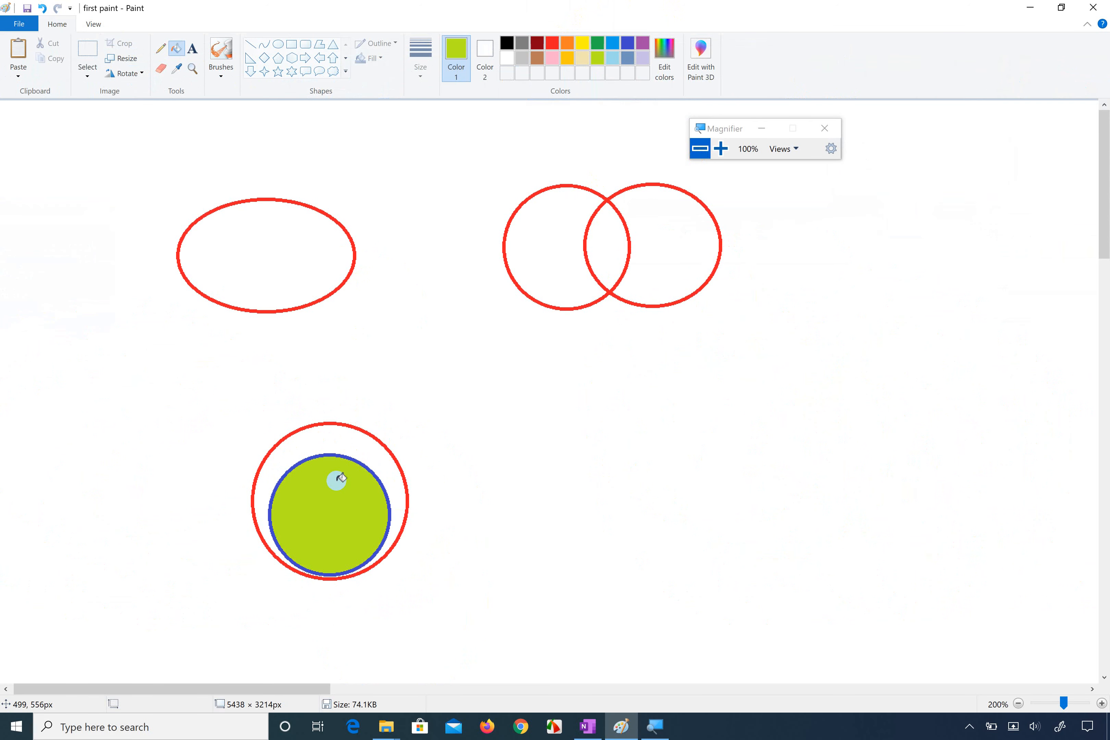
click(304, 290)
click(547, 267)
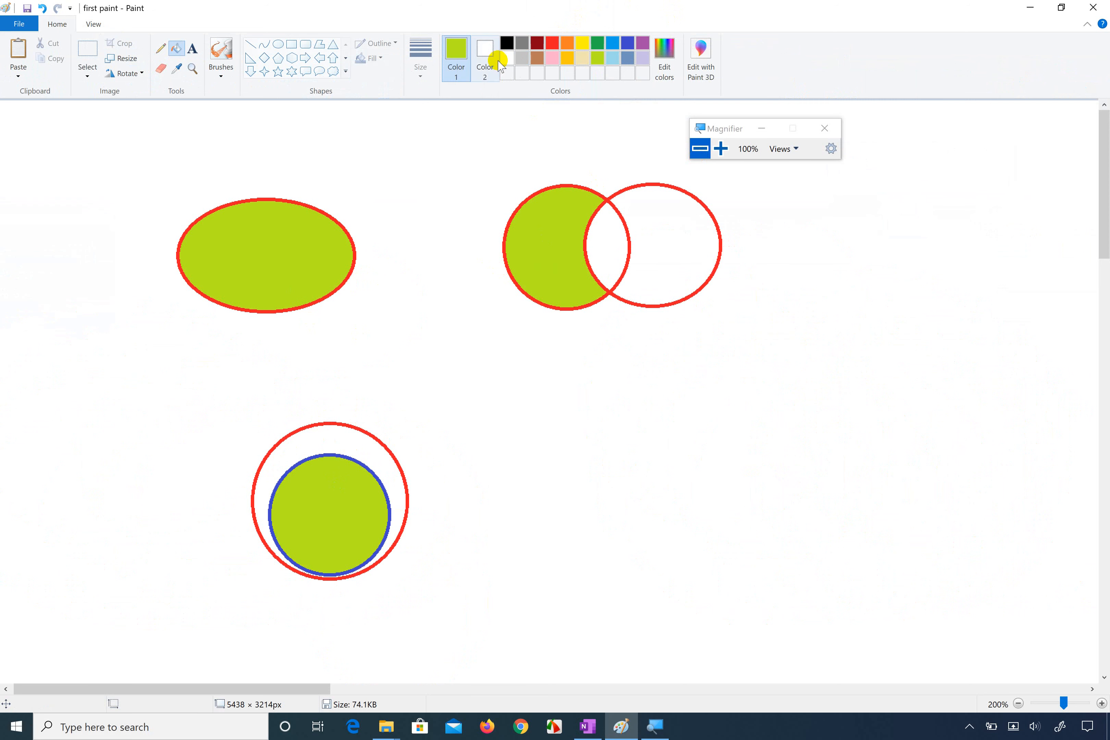
Step: Fill the non-overlapping part of the right overlapping circle and the ring around the inner circle with bright blue
click(613, 42)
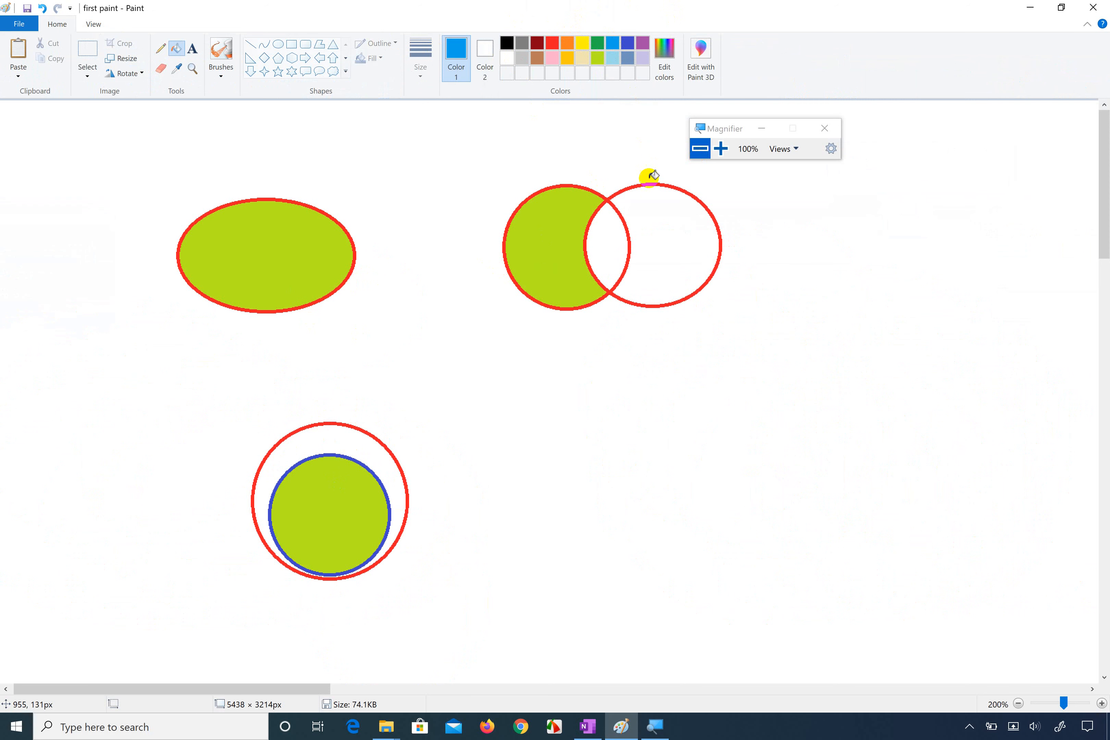
click(647, 228)
click(332, 449)
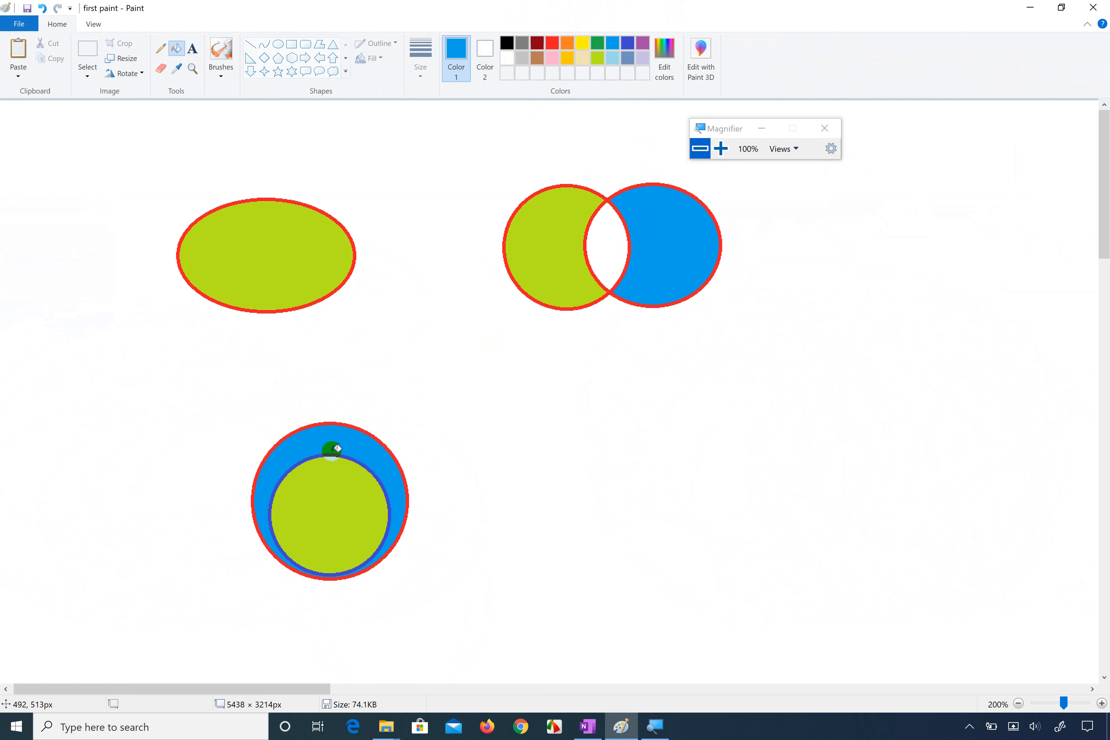
Step: Fill the area shared by the two overlapping circles with yellow
click(582, 46)
click(602, 238)
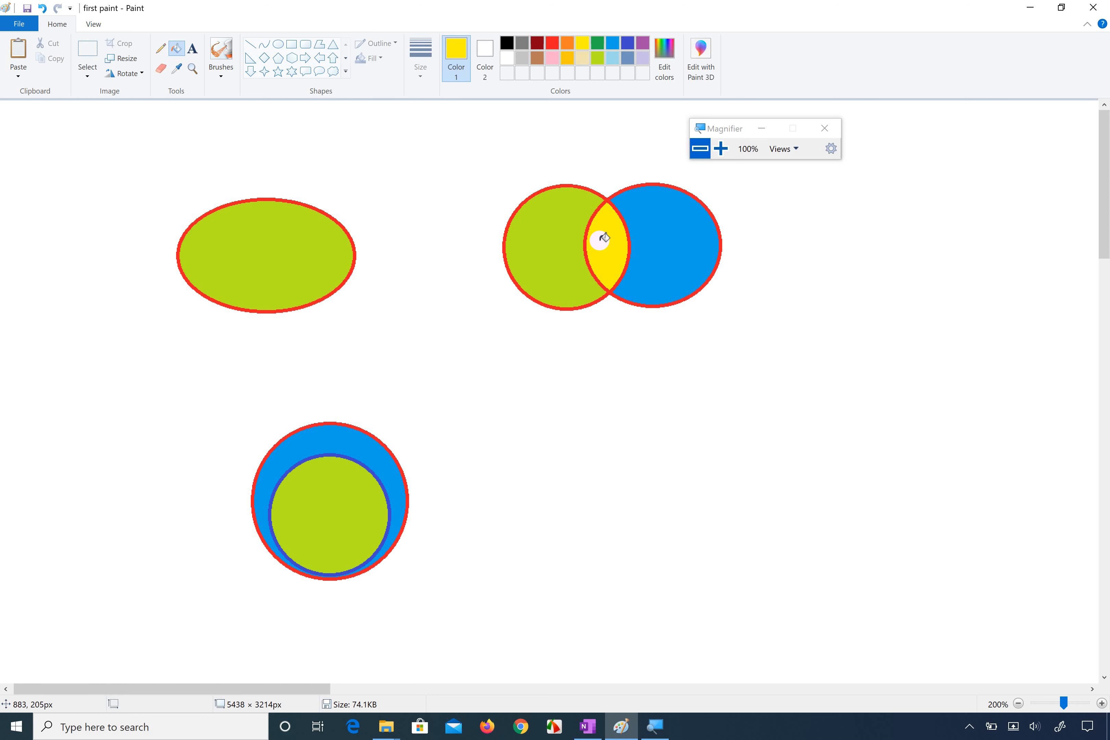
scroll(456, 286, down, 3)
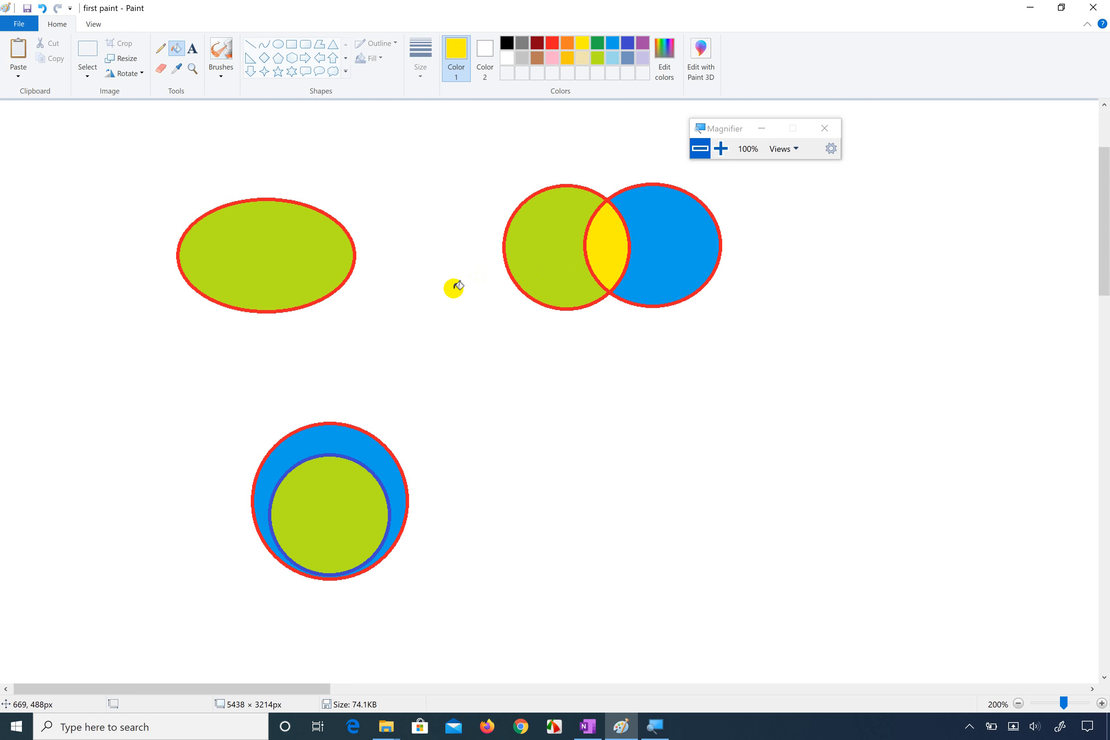
Step: Save the finished drawing under its existing file name
scroll(456, 286, up, 3)
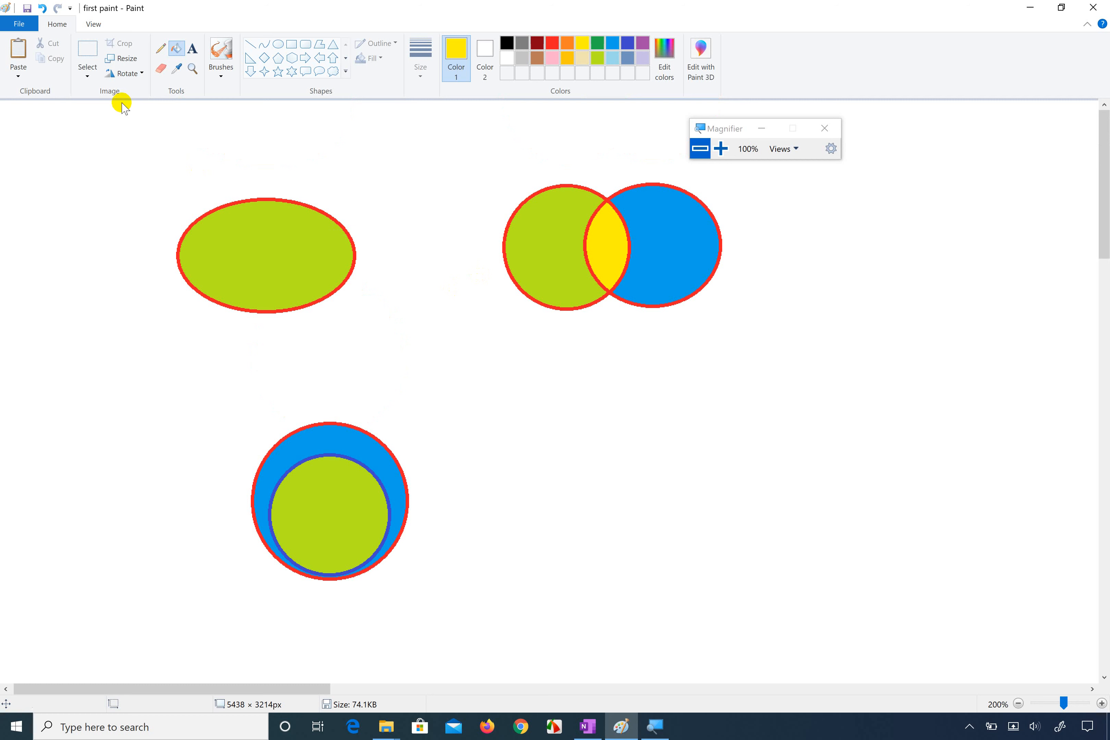
click(23, 26)
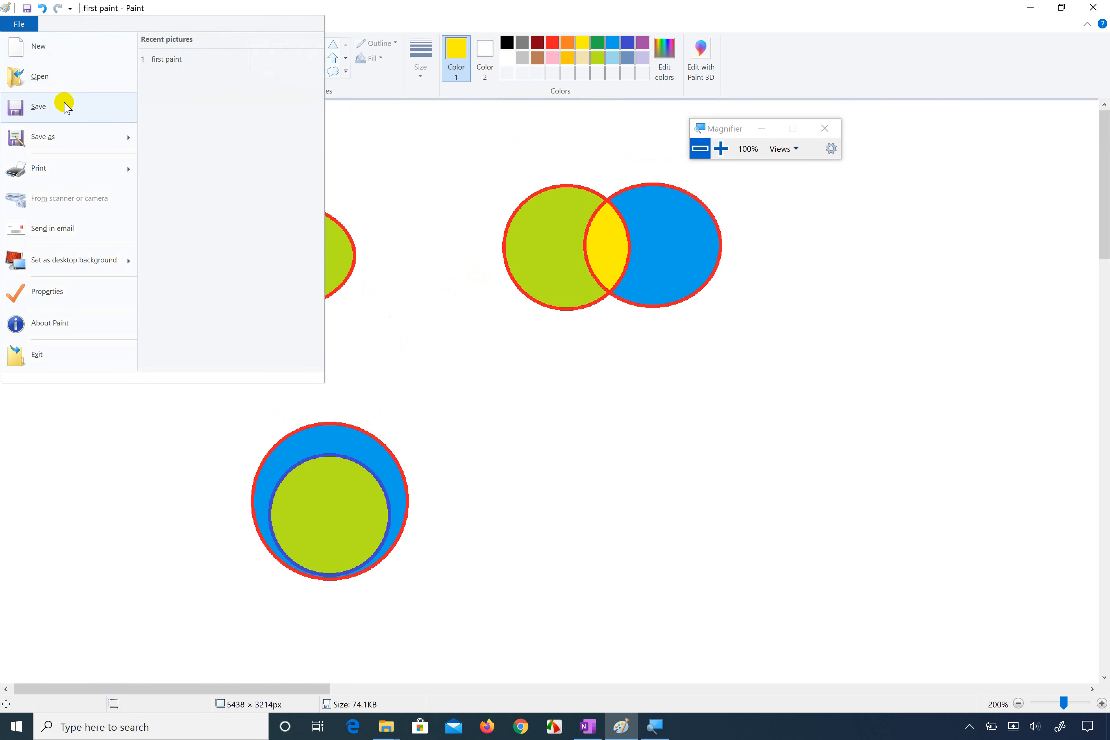
click(64, 112)
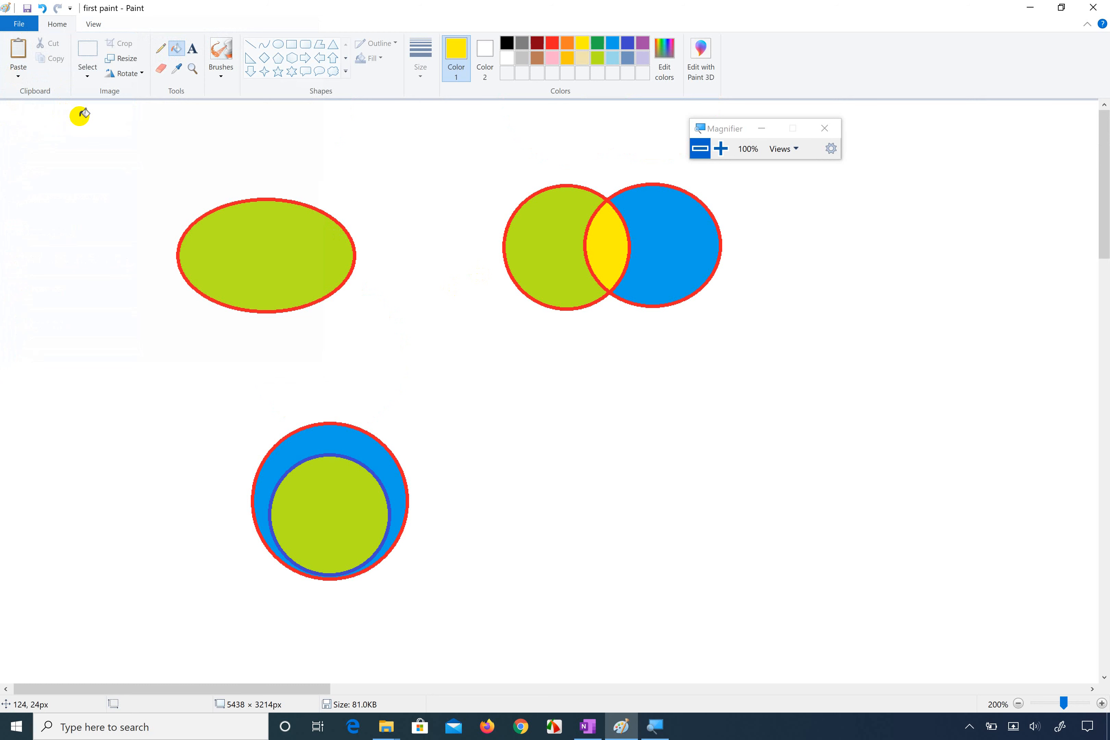
click(22, 24)
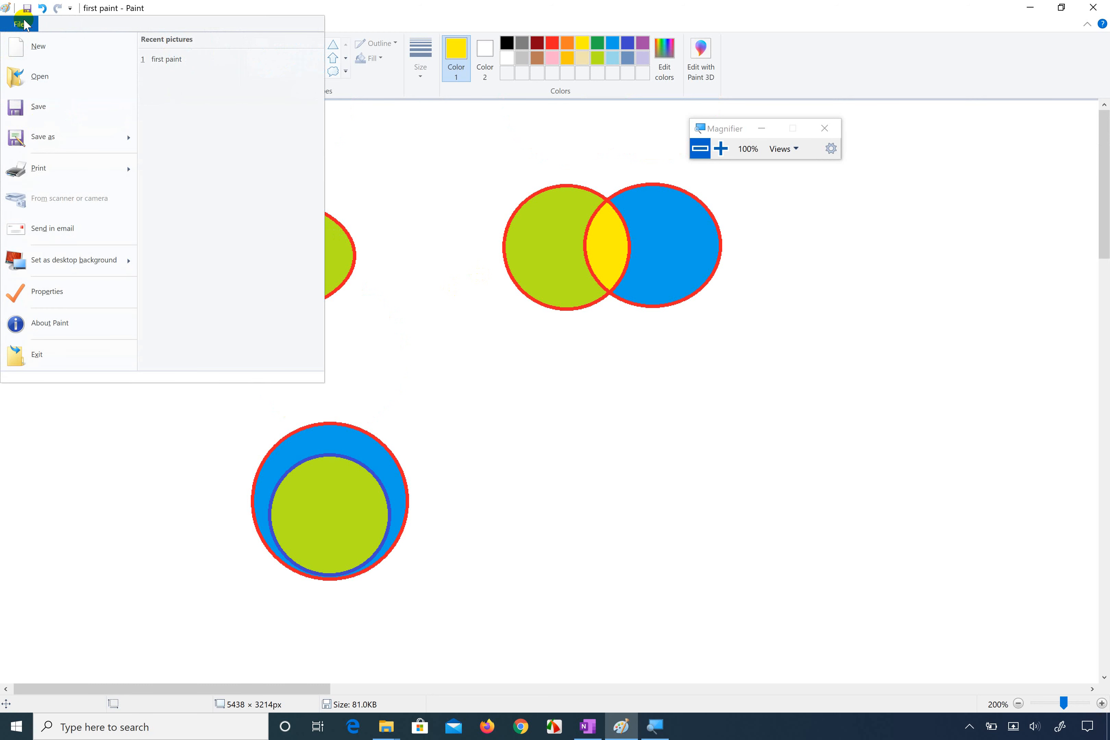
click(44, 106)
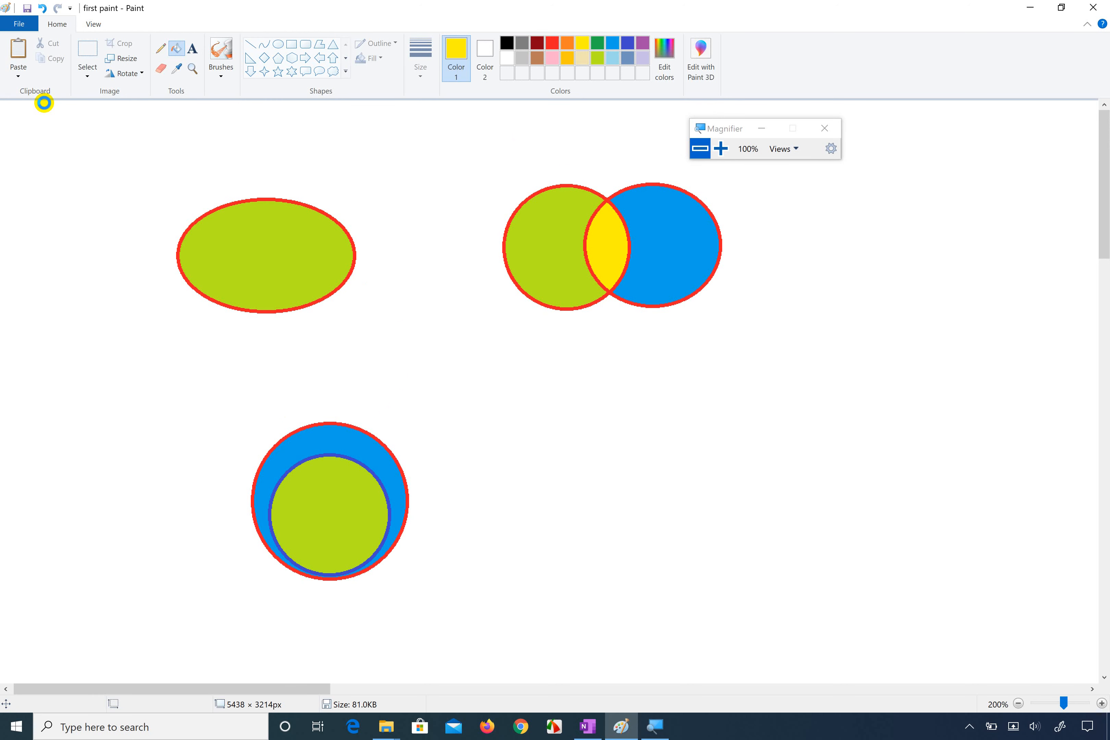
Step: Save a copy of the drawing to the Desktop as a PNG named "second paint"
click(20, 25)
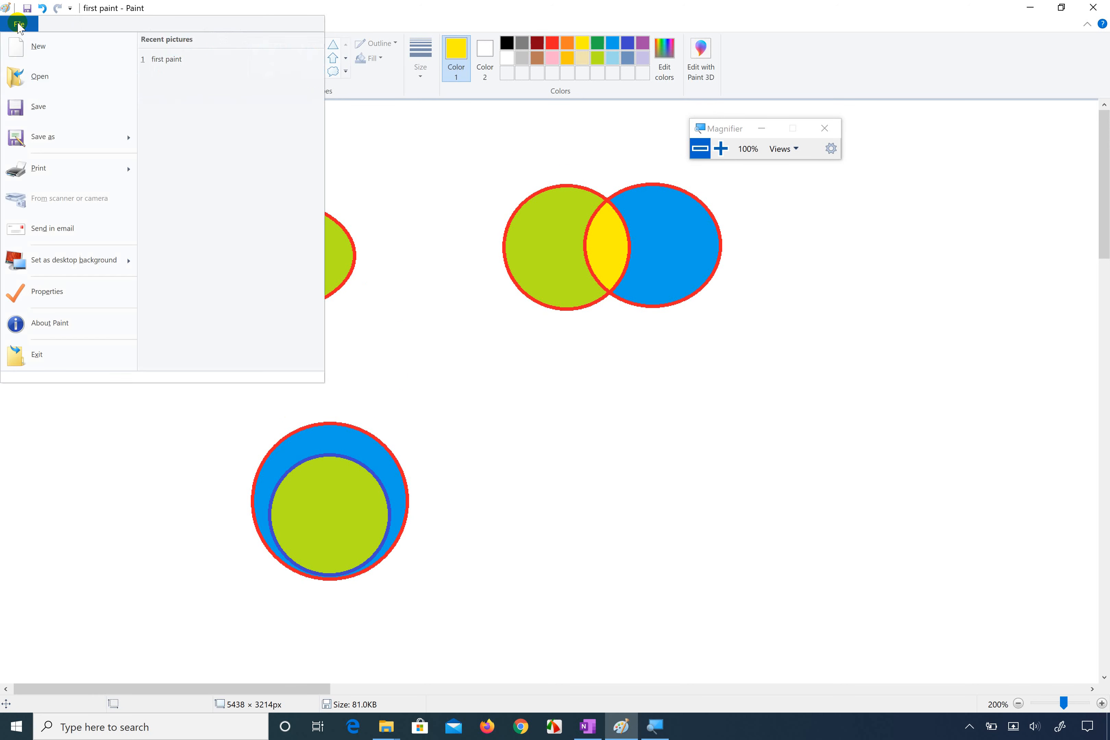
click(47, 134)
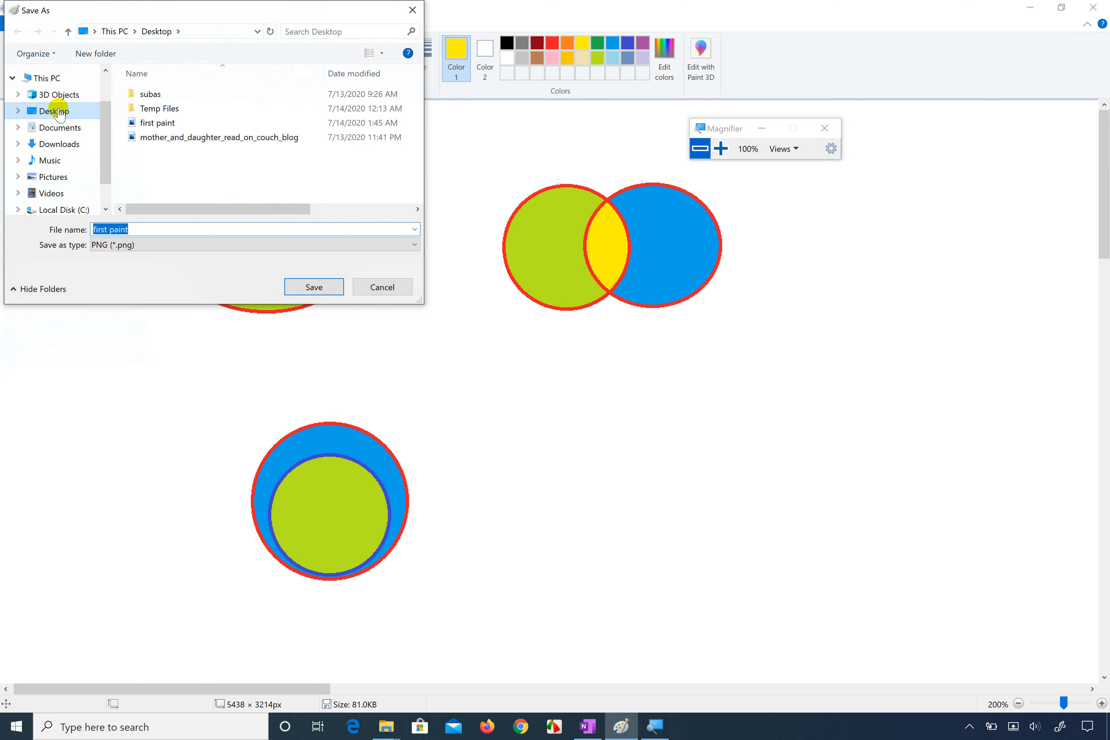
click(140, 228)
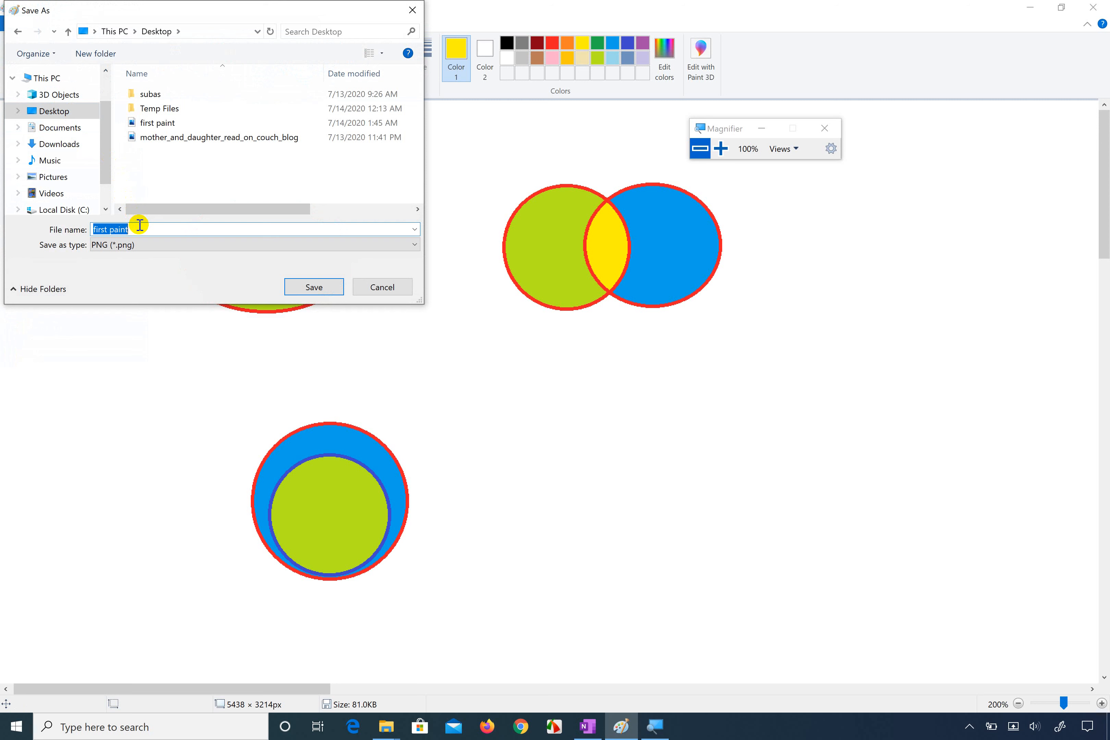
key(BackSpace)
key(BackSpace)
key(BackSpace)
key(BackSpace)
key(BackSpace)
key(BackSpace)
key(BackSpace)
key(BackSpace)
key(BackSpace)
key(BackSpace)
key(BackSpace)
key(Return)
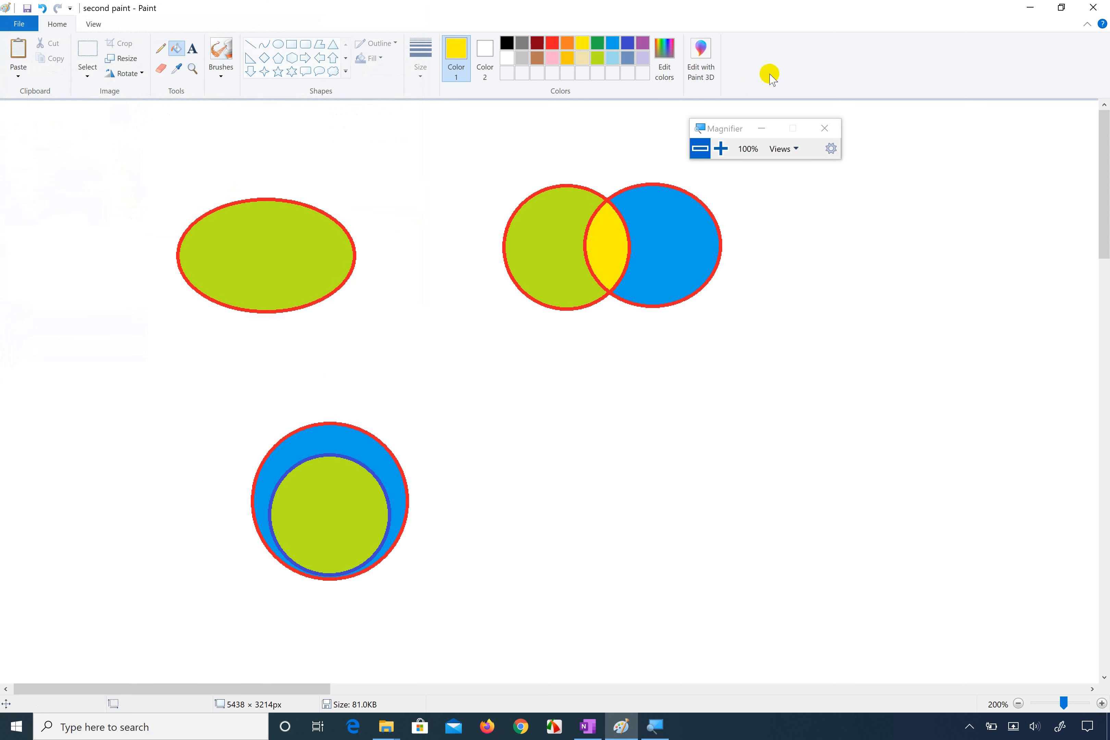
Step: Minimize Paint and open the "second paint" picture from the desktop in Photos
click(1027, 7)
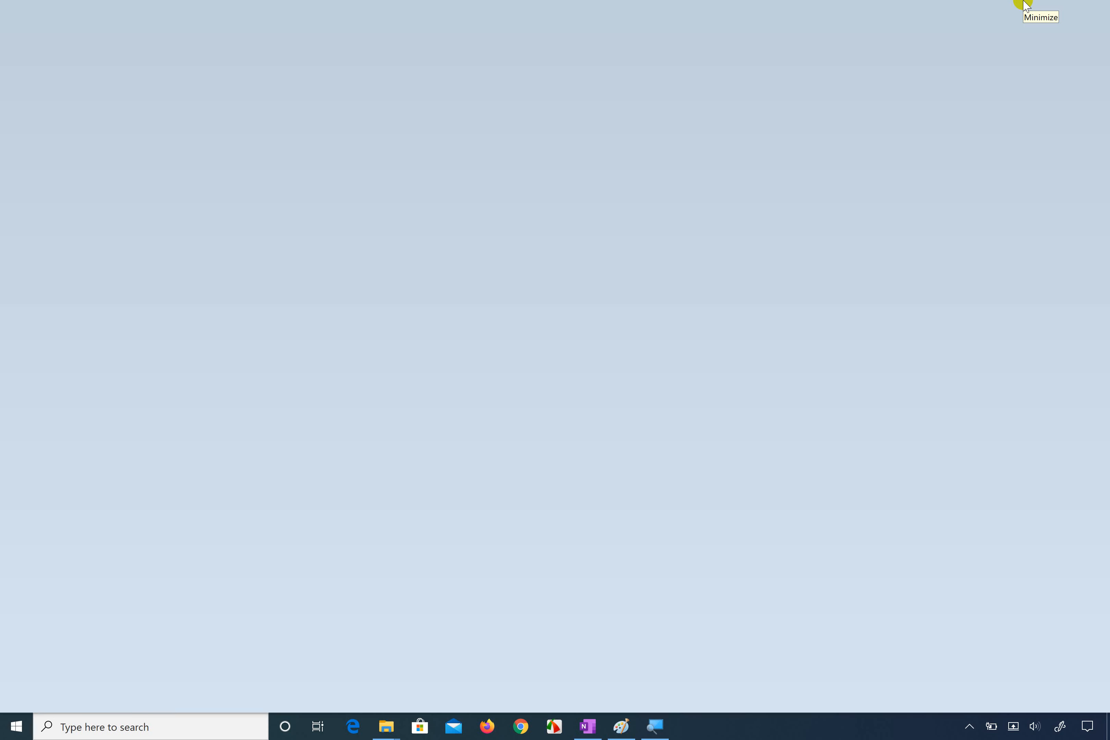
key(super+e)
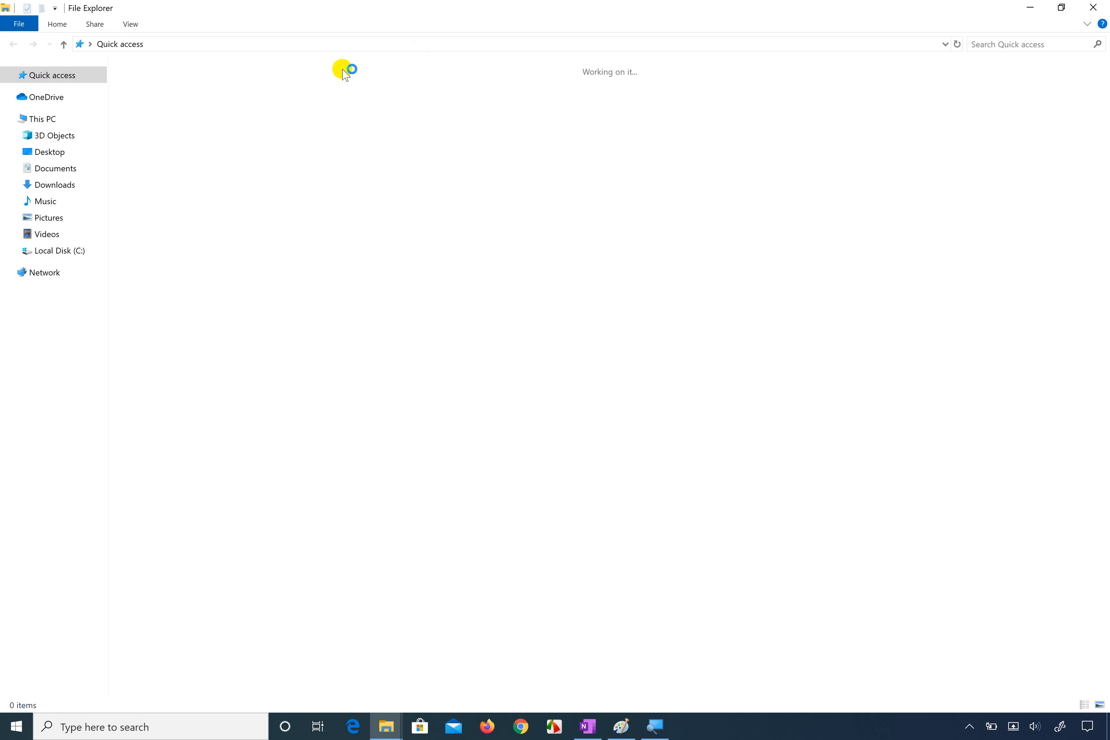
click(1097, 7)
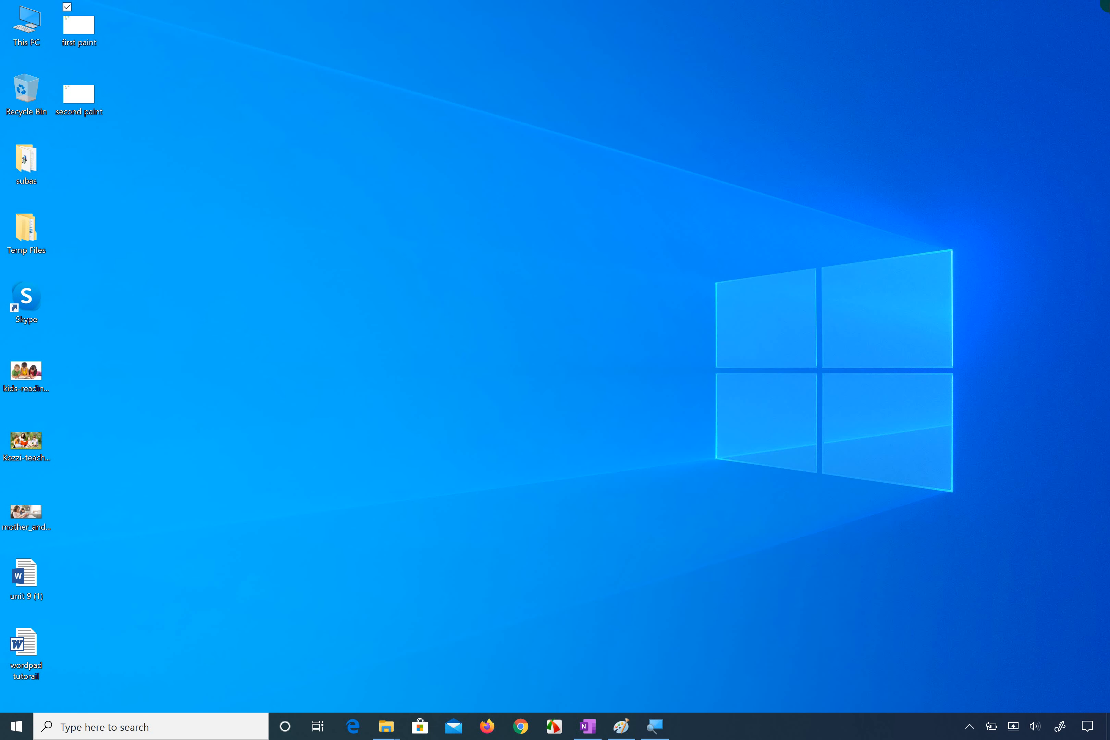
double_click(88, 94)
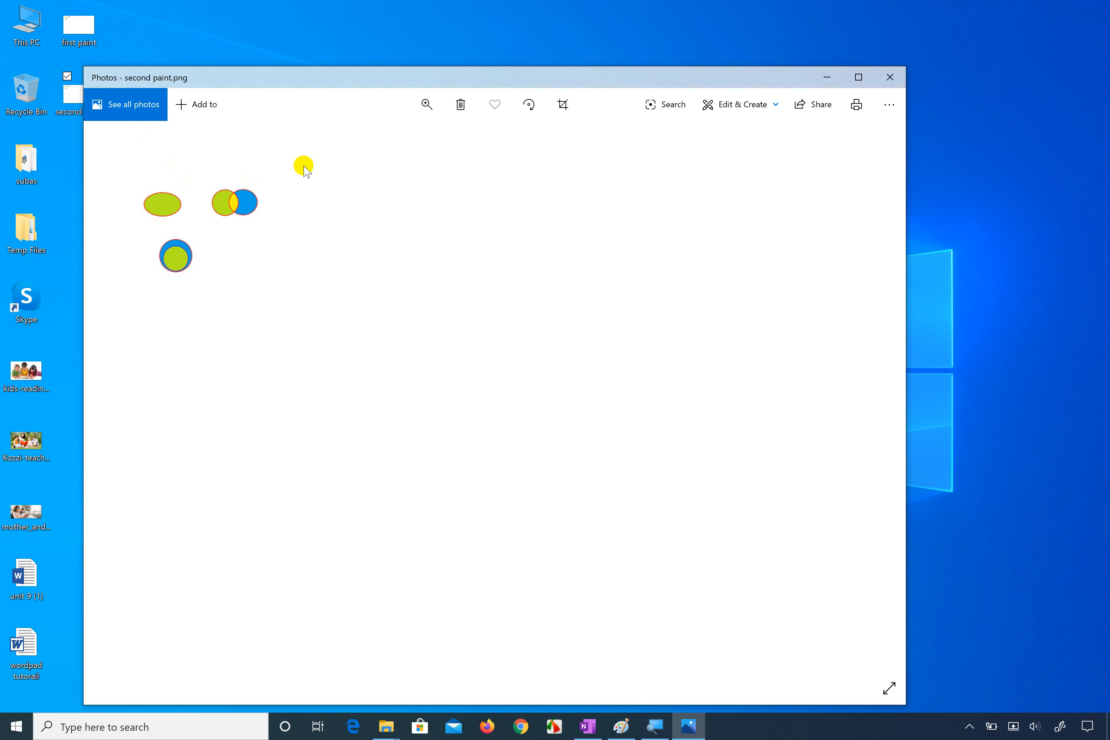
Step: Zoom in on the picture and pan it until the ellipse and both circle groups are in view
click(426, 106)
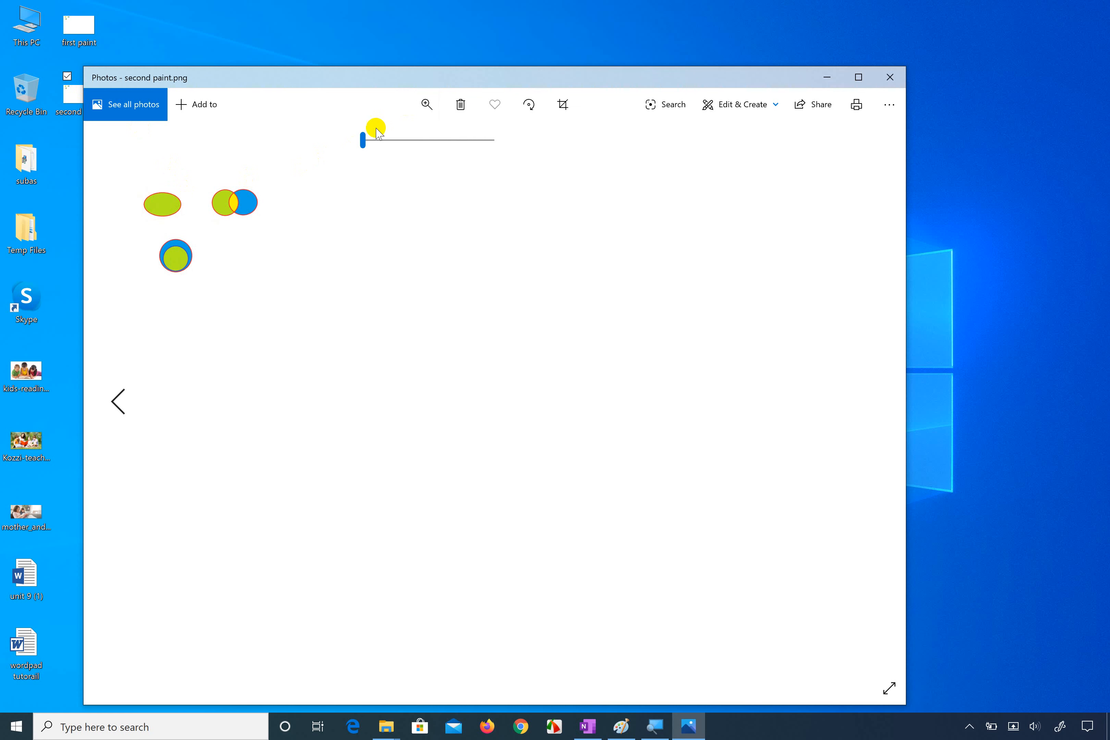
drag(362, 139, 431, 141)
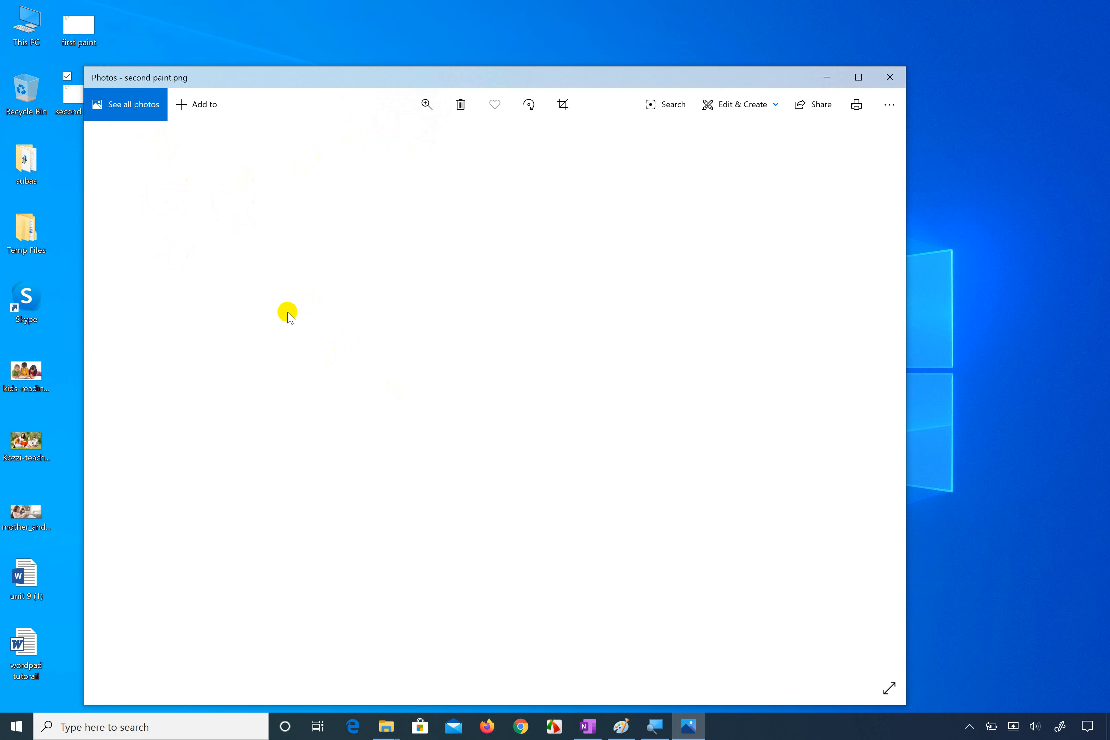
click(433, 106)
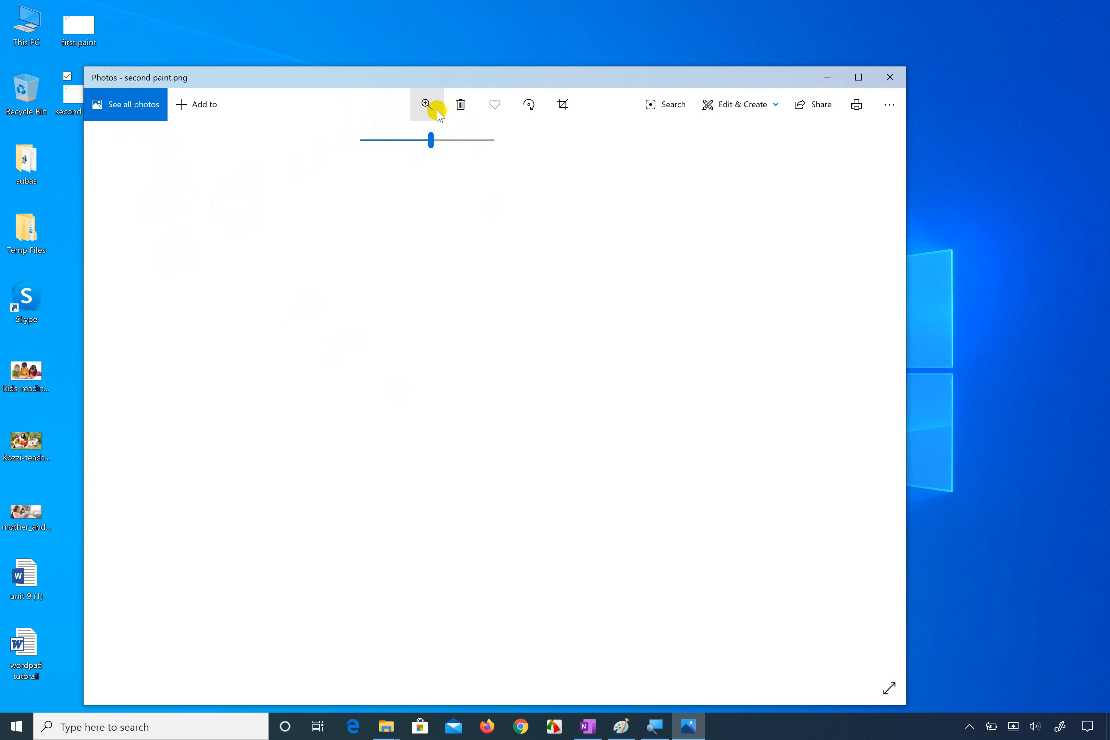
drag(432, 139, 366, 140)
drag(162, 158, 458, 350)
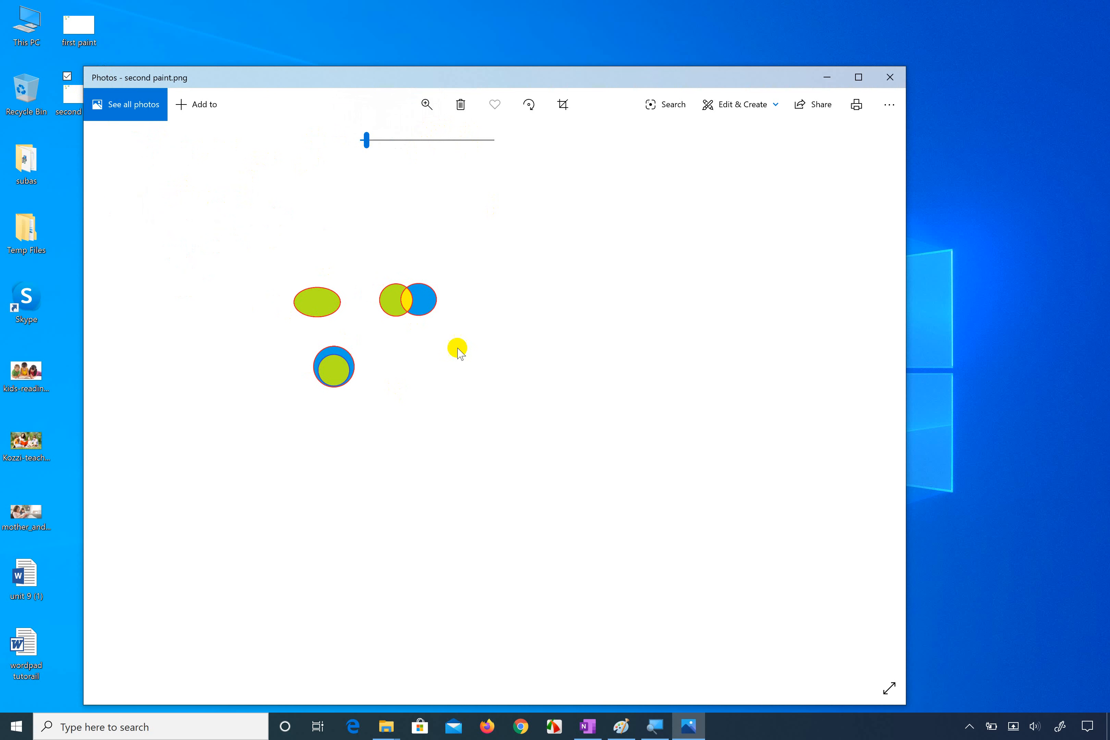
click(428, 105)
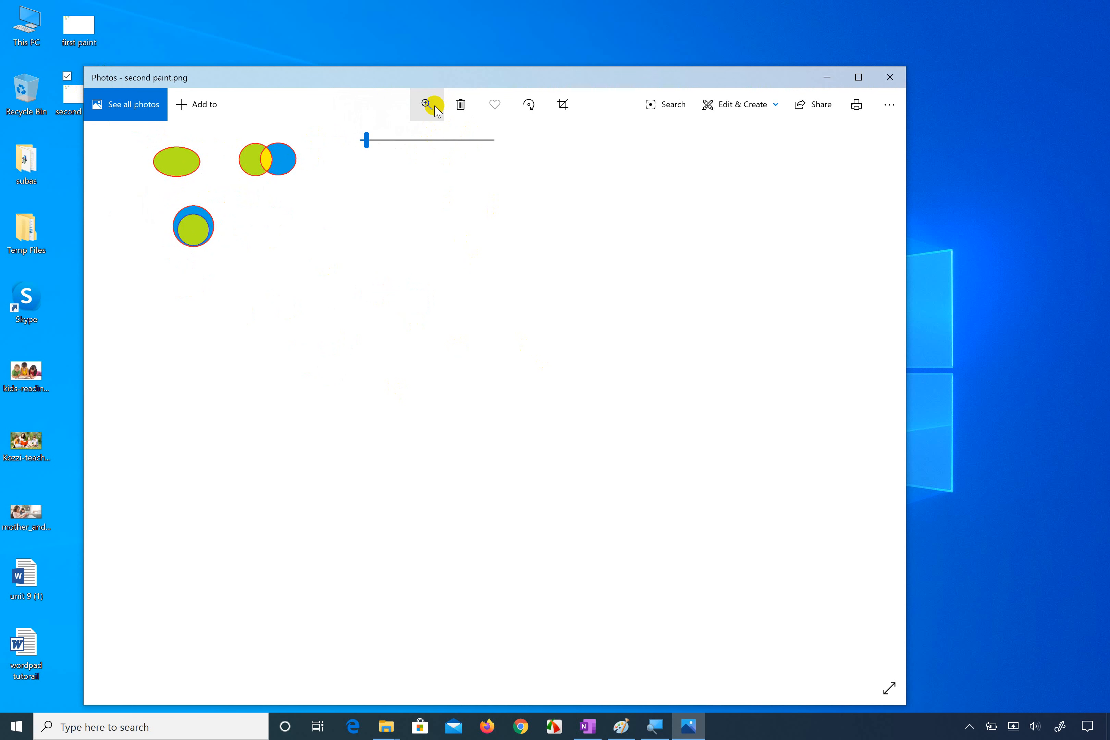
click(405, 138)
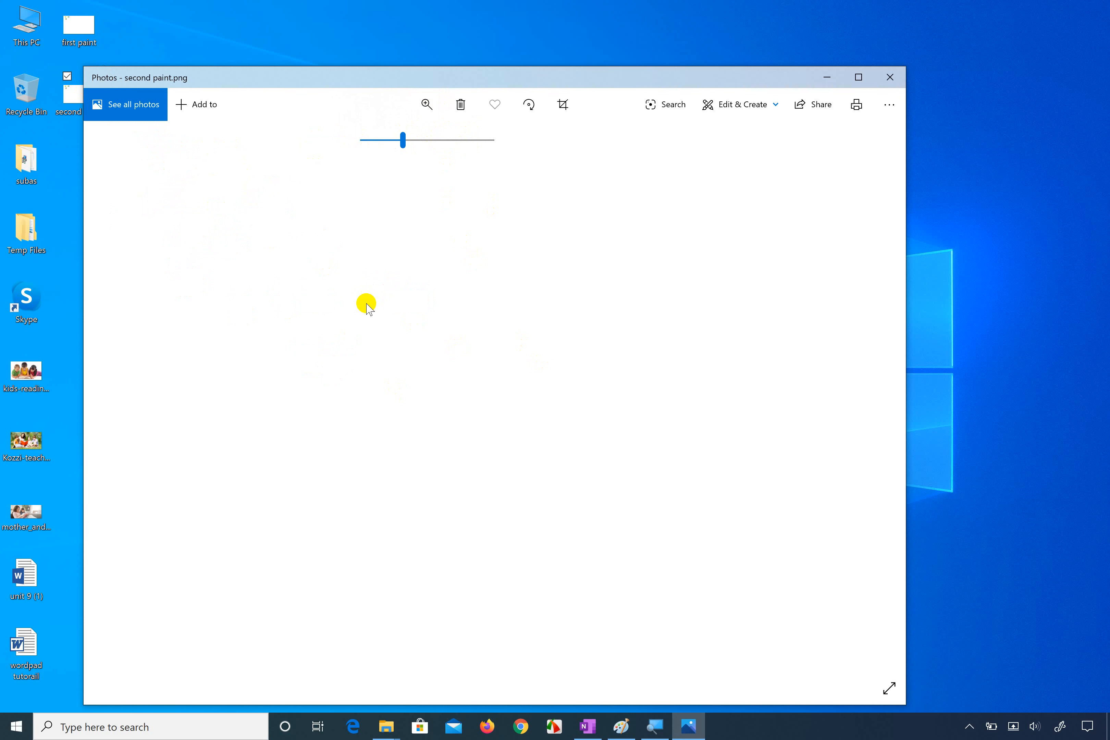
drag(187, 198, 575, 527)
drag(458, 371, 617, 464)
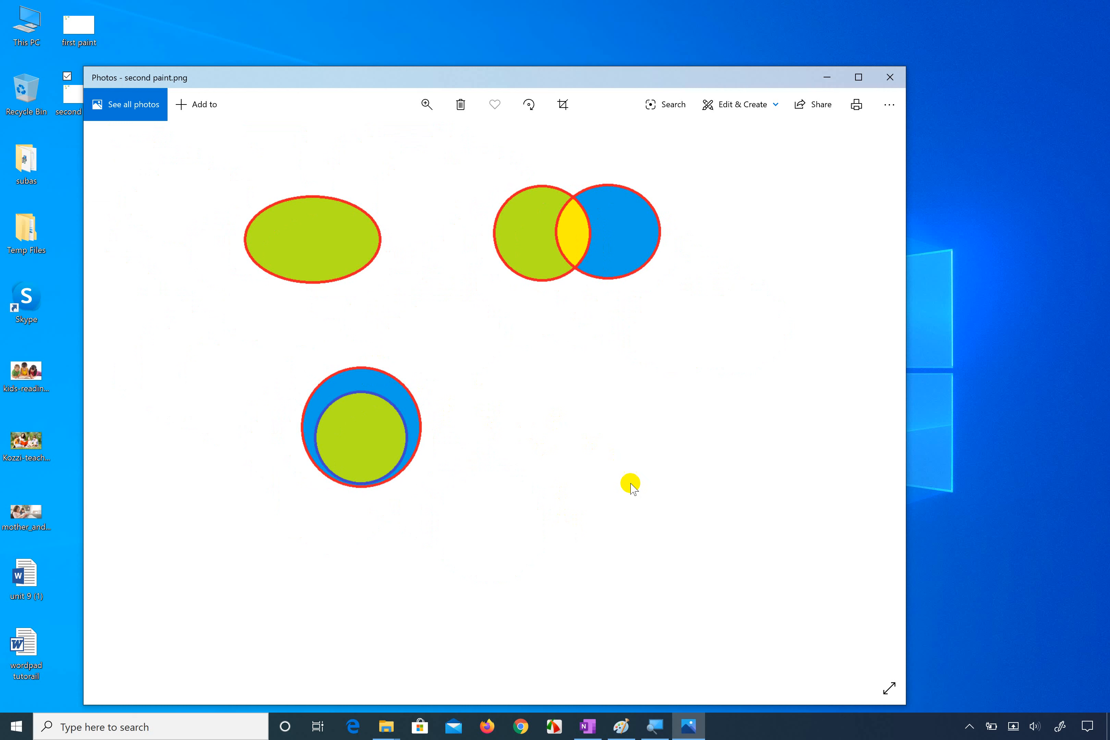
Step: Switch back to Paint and shrink the canvas to 1512 × 852 px, keeping the area around the shapes
mouse_move(622, 738)
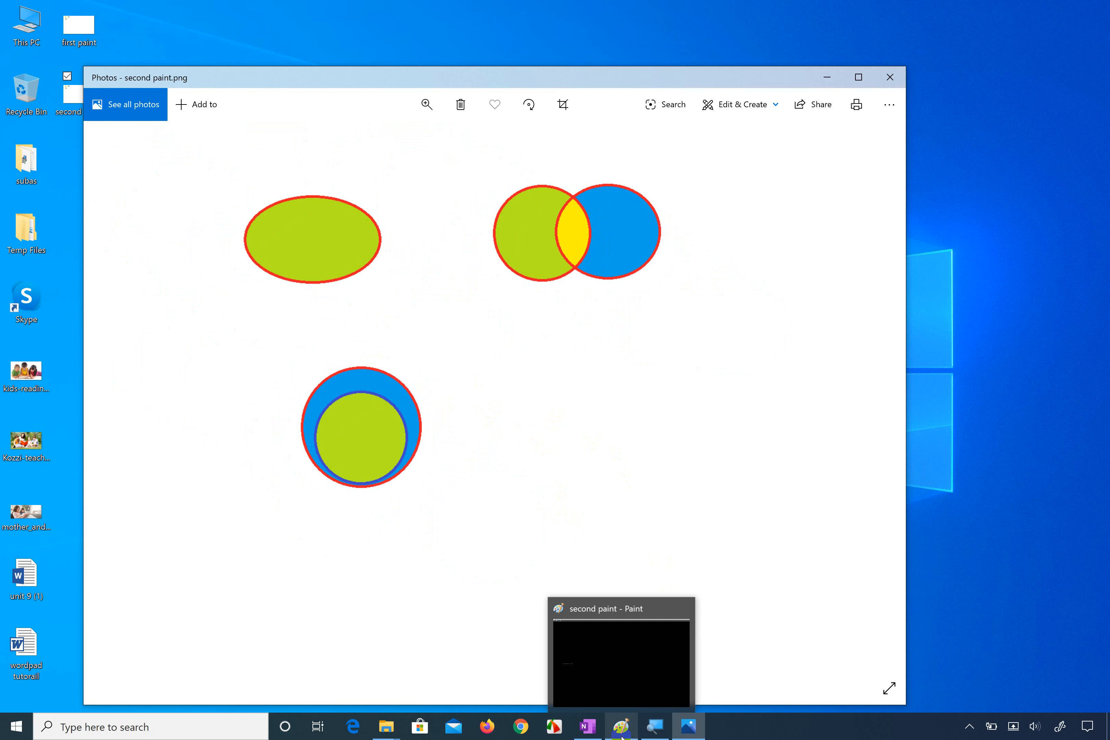
click(622, 731)
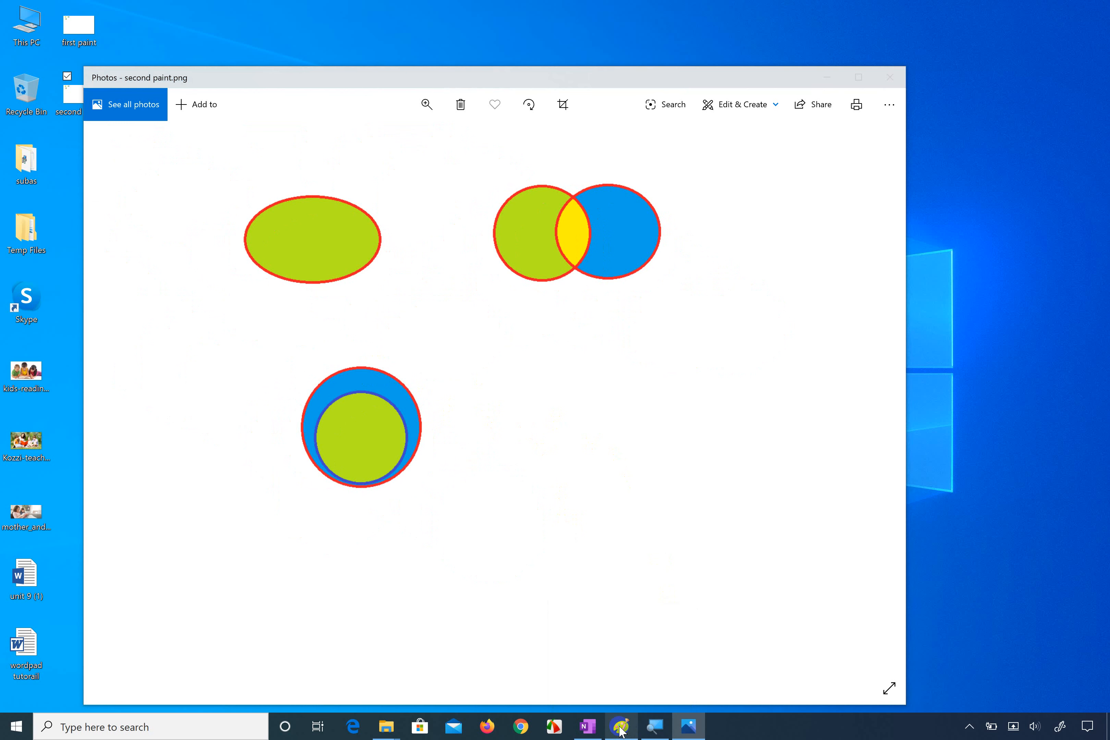
ctrl+scroll(531, 377, down, 3)
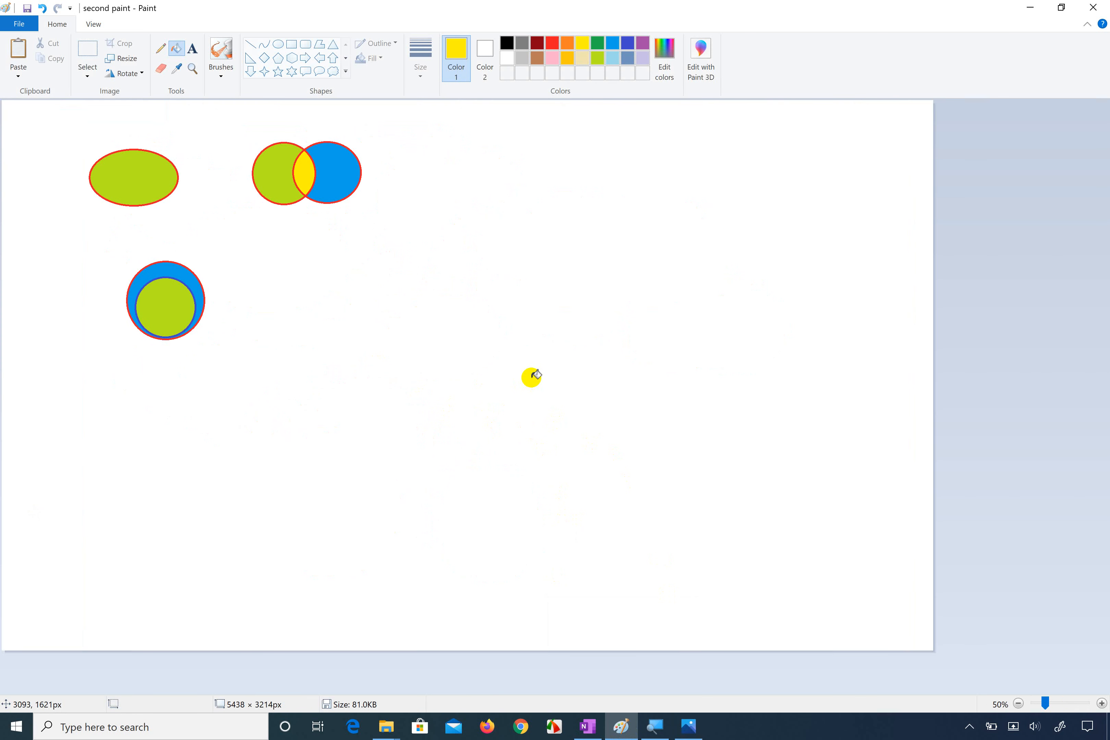
click(436, 340)
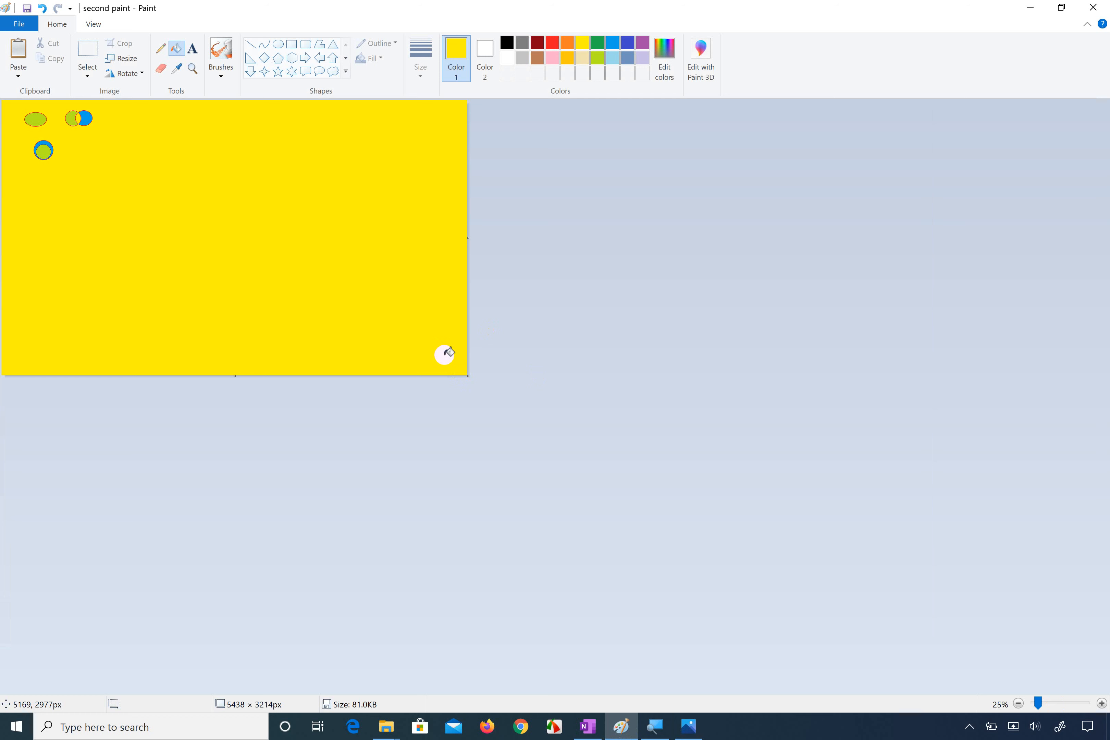
key(ctrl+z)
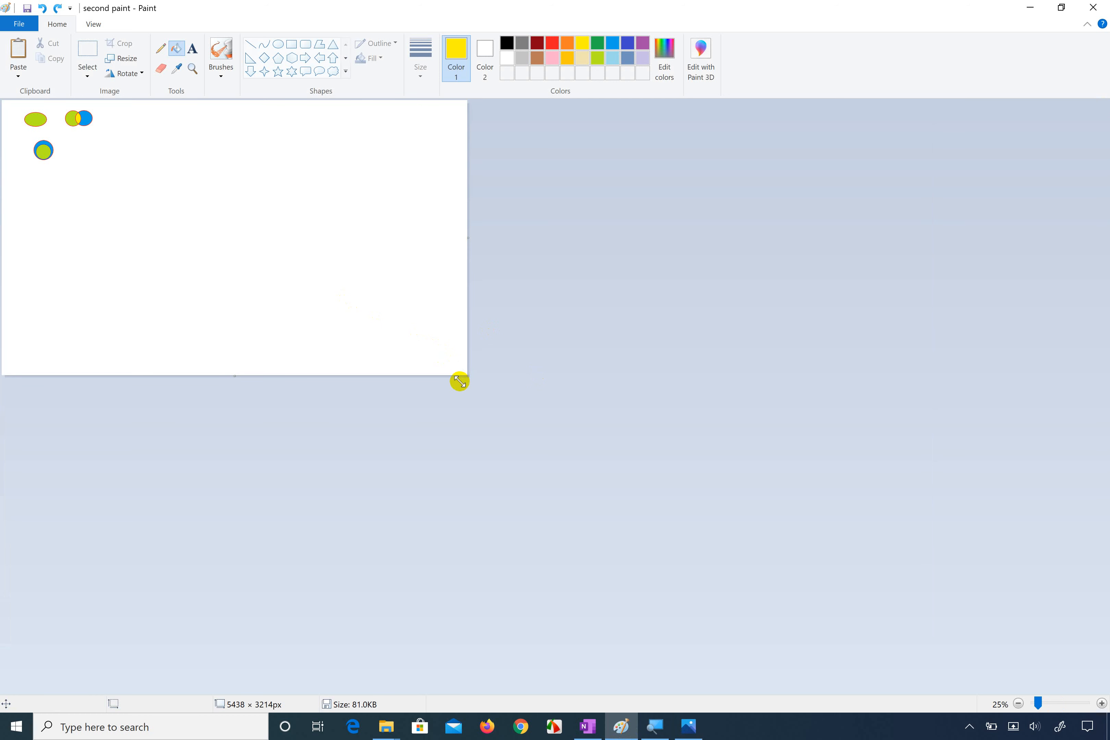
drag(461, 377, 131, 174)
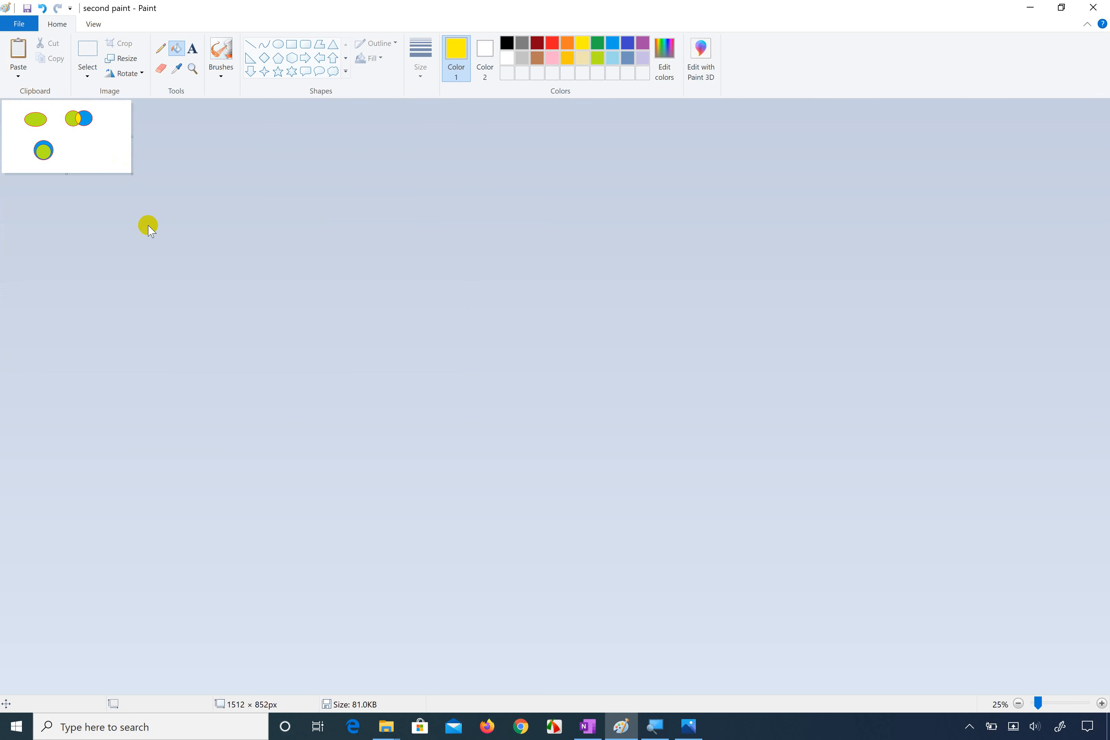
scroll(149, 247, up, 4)
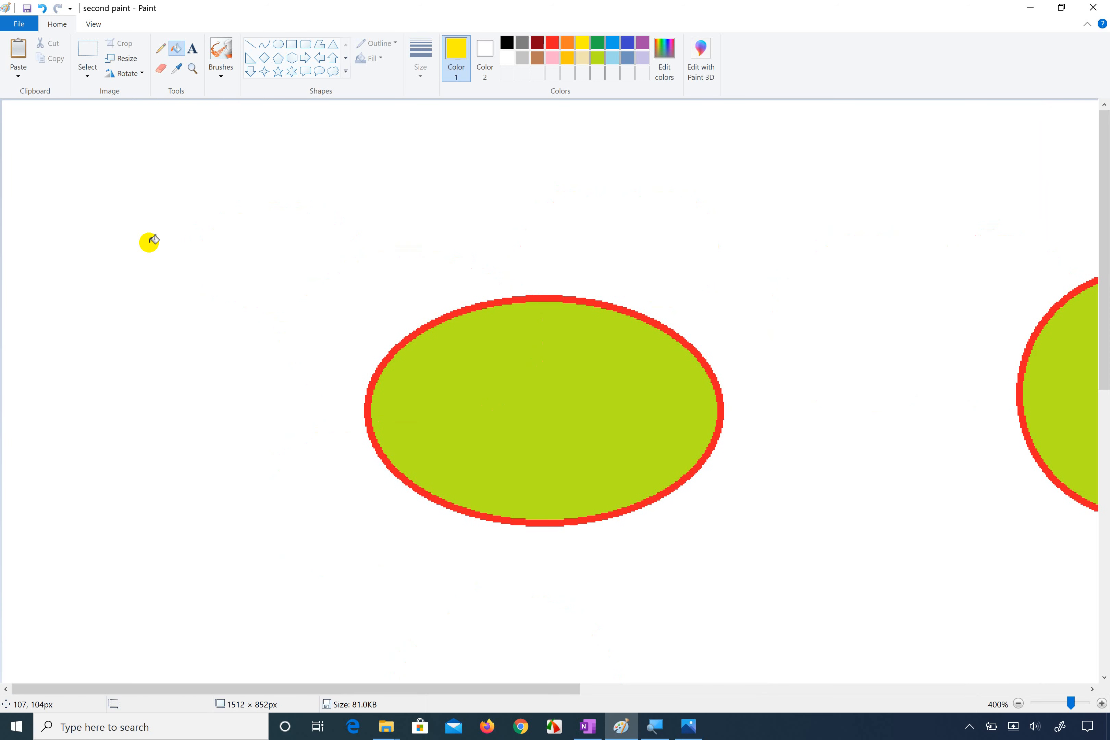
scroll(152, 239, down, 3)
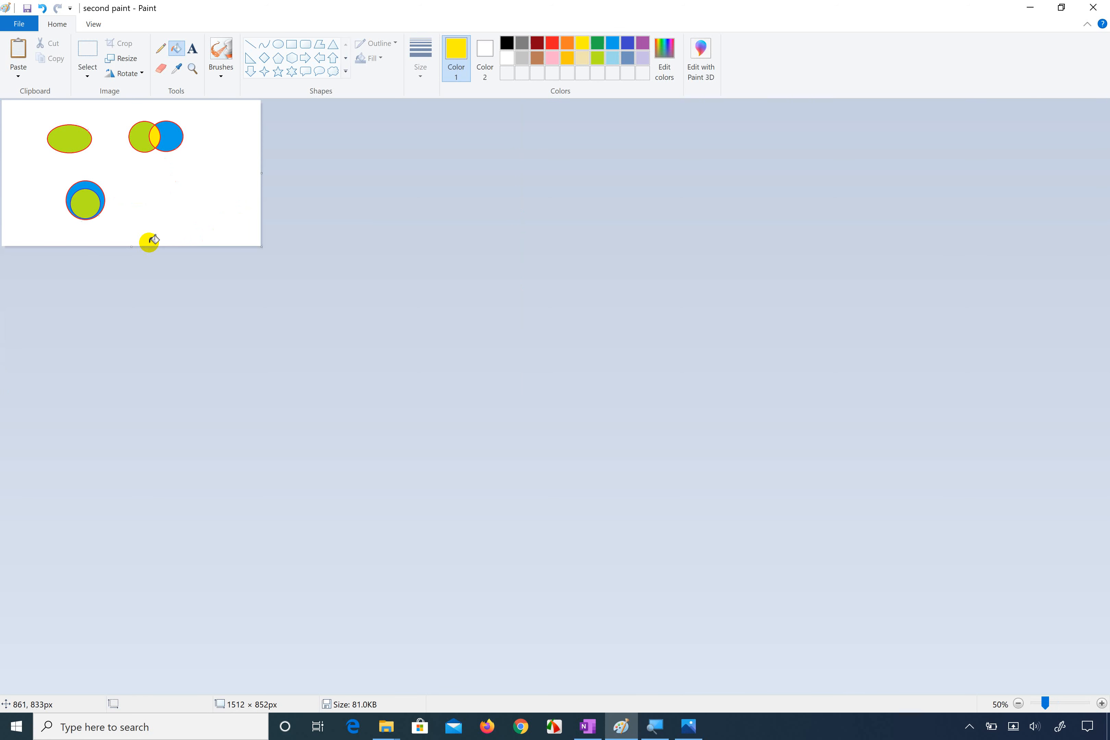
Step: Save the drawing with its reduced canvas and close the Photos window showing the earlier version
click(19, 24)
click(43, 104)
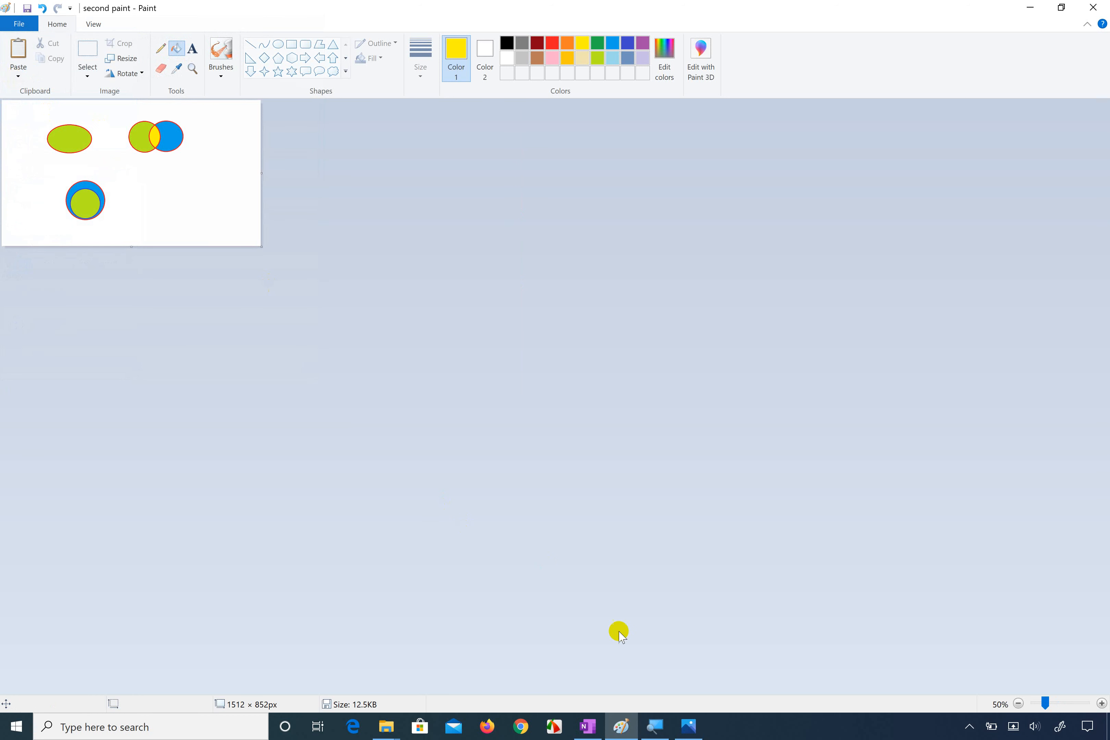
click(688, 726)
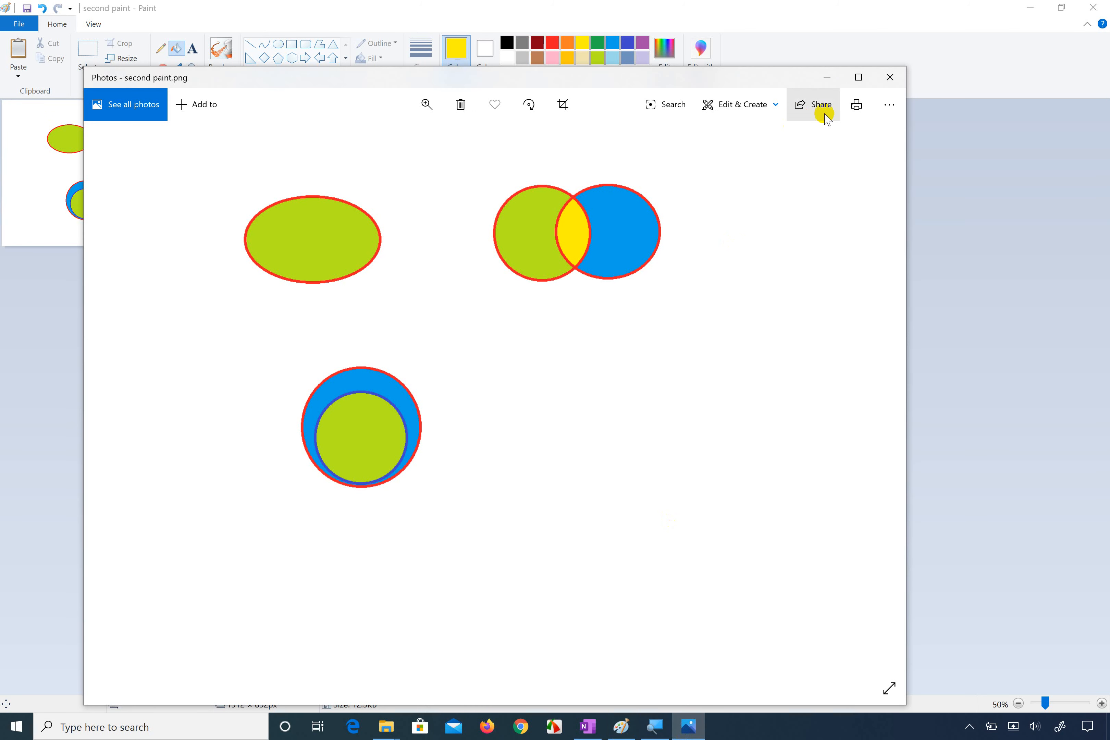
click(890, 77)
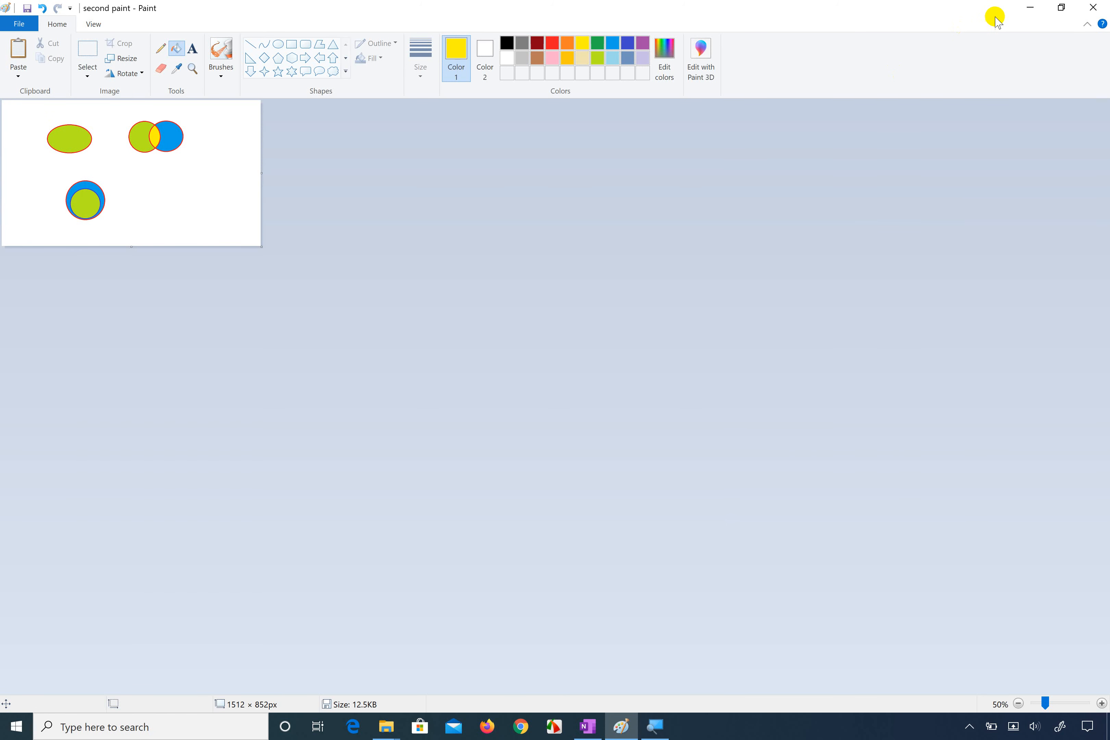
Step: Reopen "second paint" from the desktop to view it at the smallest zoom, close it, and return to Paint
click(1031, 8)
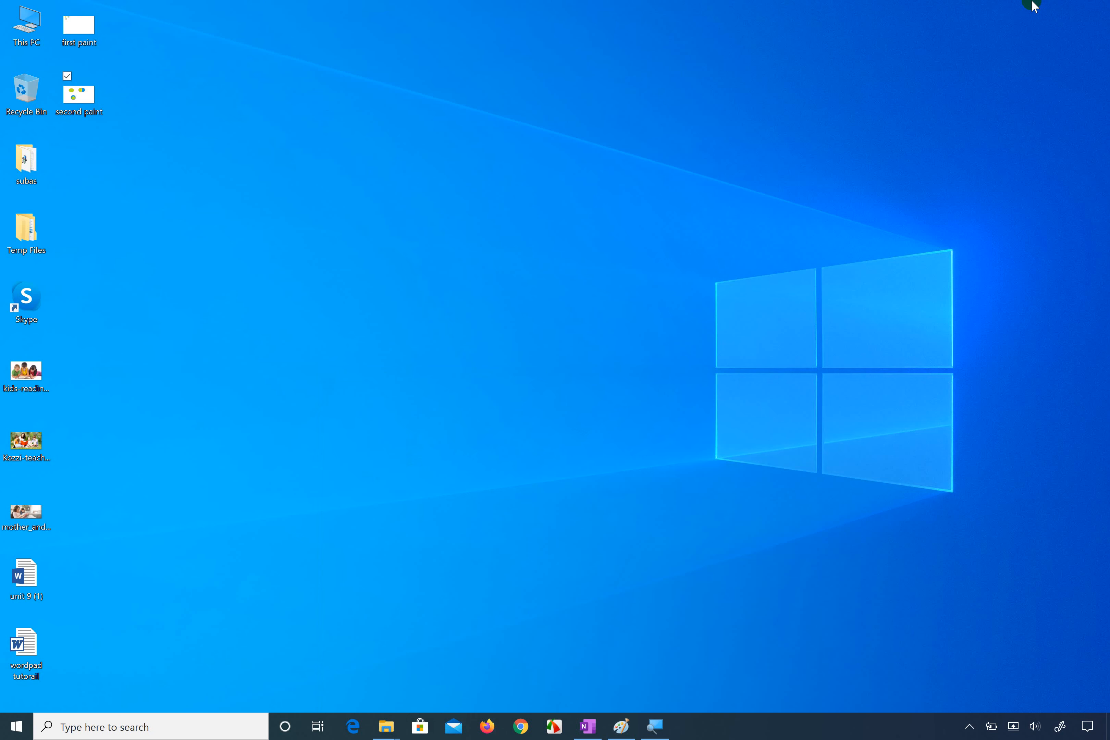
double_click(90, 89)
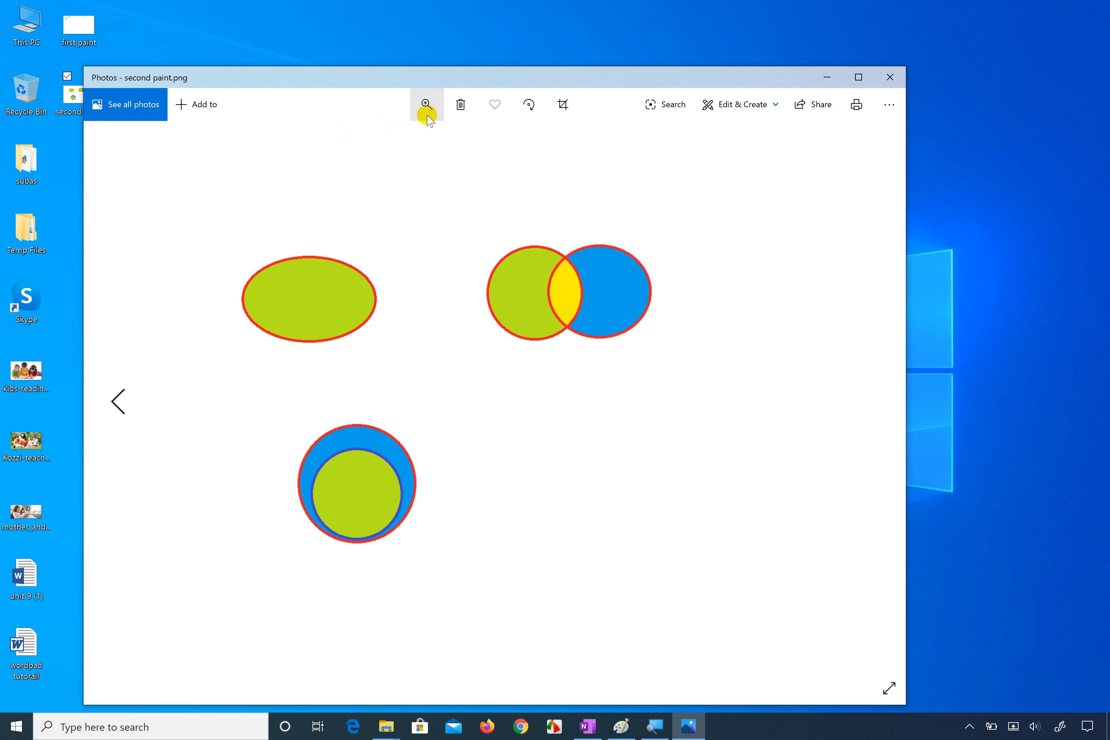
click(426, 105)
drag(380, 139, 285, 114)
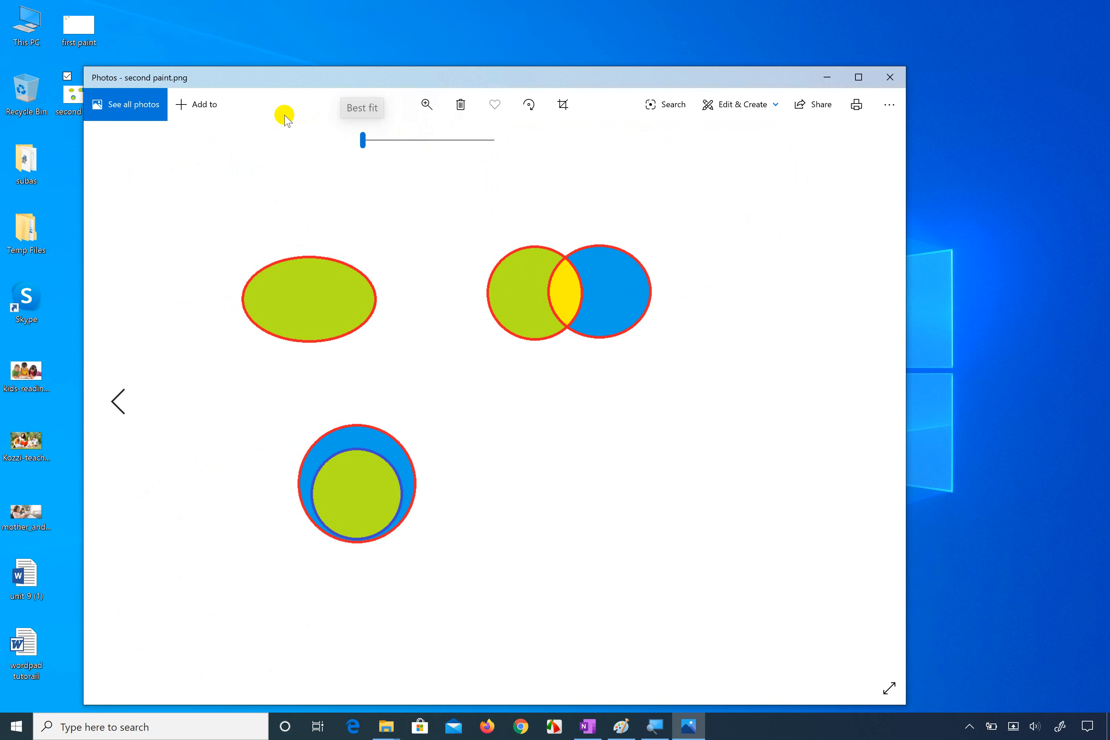
click(889, 76)
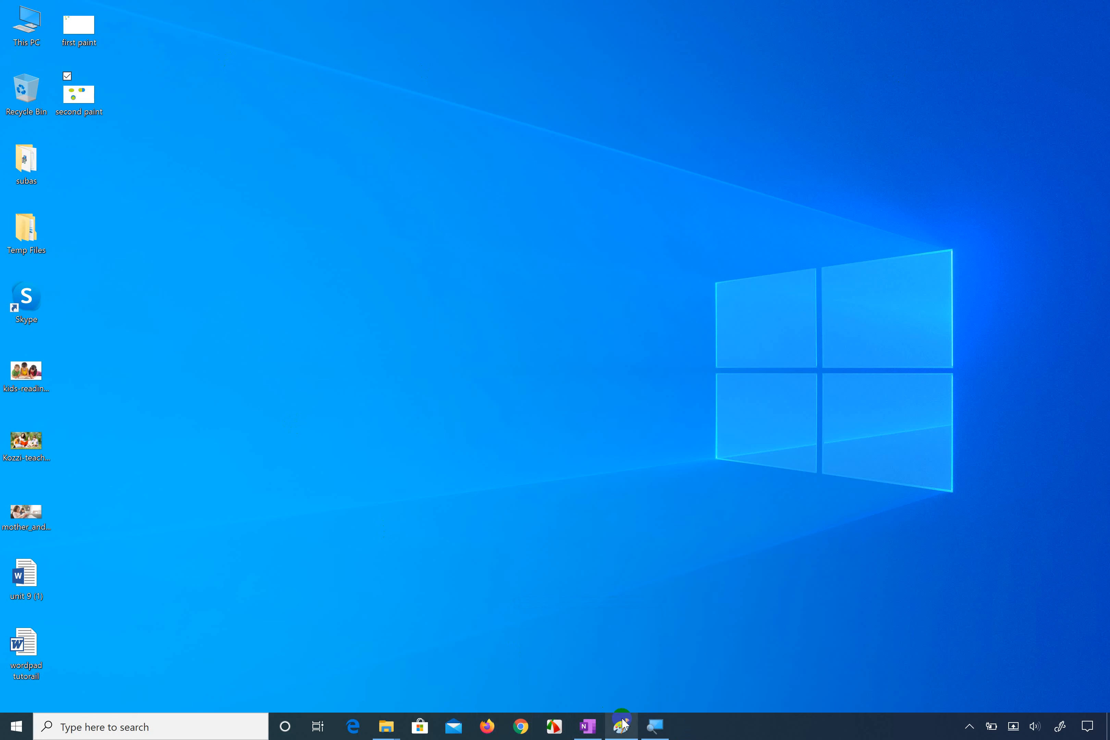
mouse_move(622, 724)
click(607, 674)
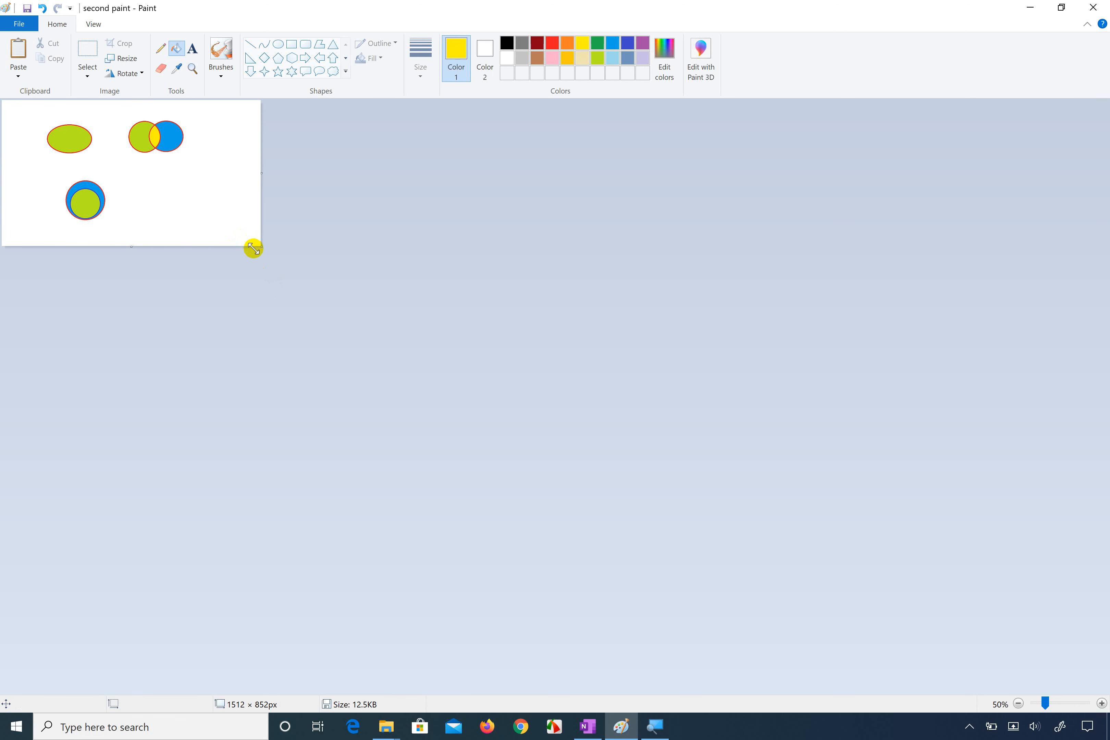
Step: Enlarge the canvas to about 2622 × 1720 px and view the whole drawing at 100% zoom
drag(256, 250, 451, 394)
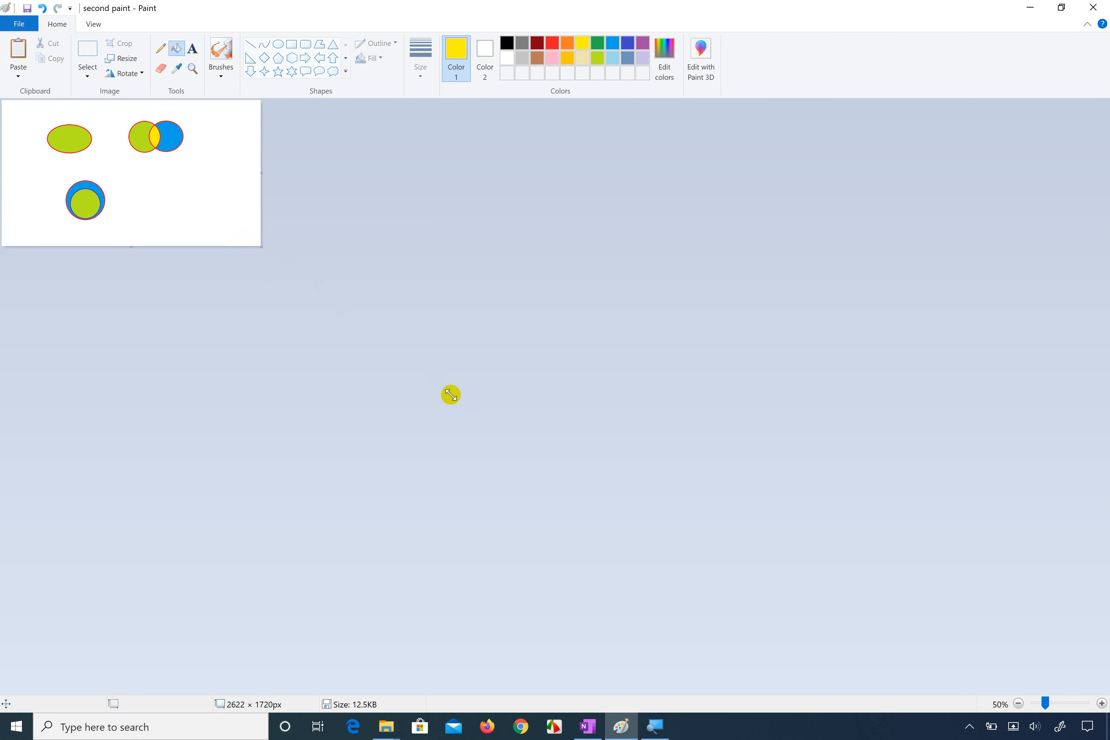
scroll(259, 212, up, 3)
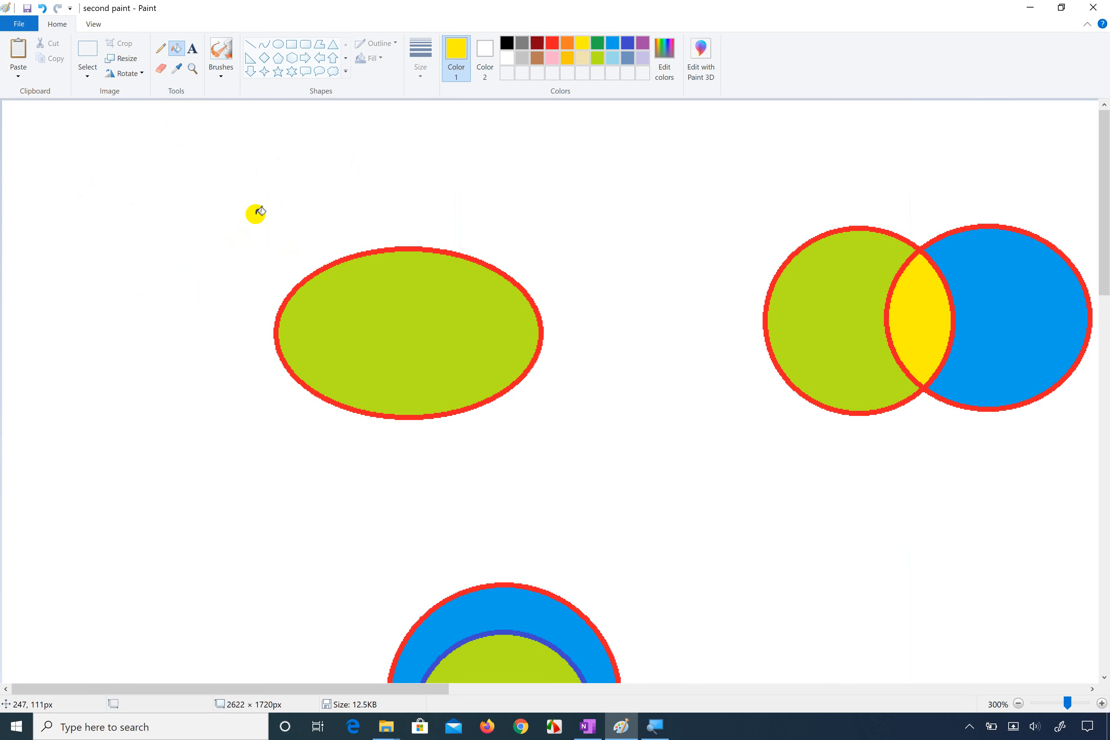
scroll(259, 211, down, 3)
click(96, 24)
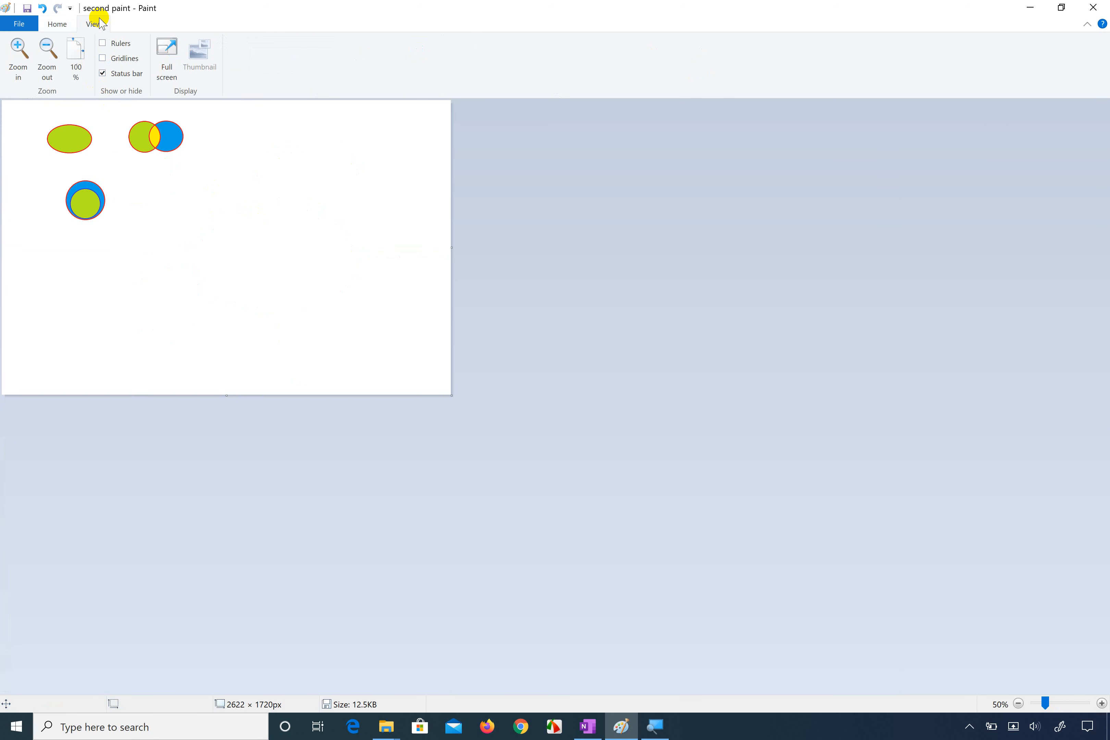
double_click(21, 50)
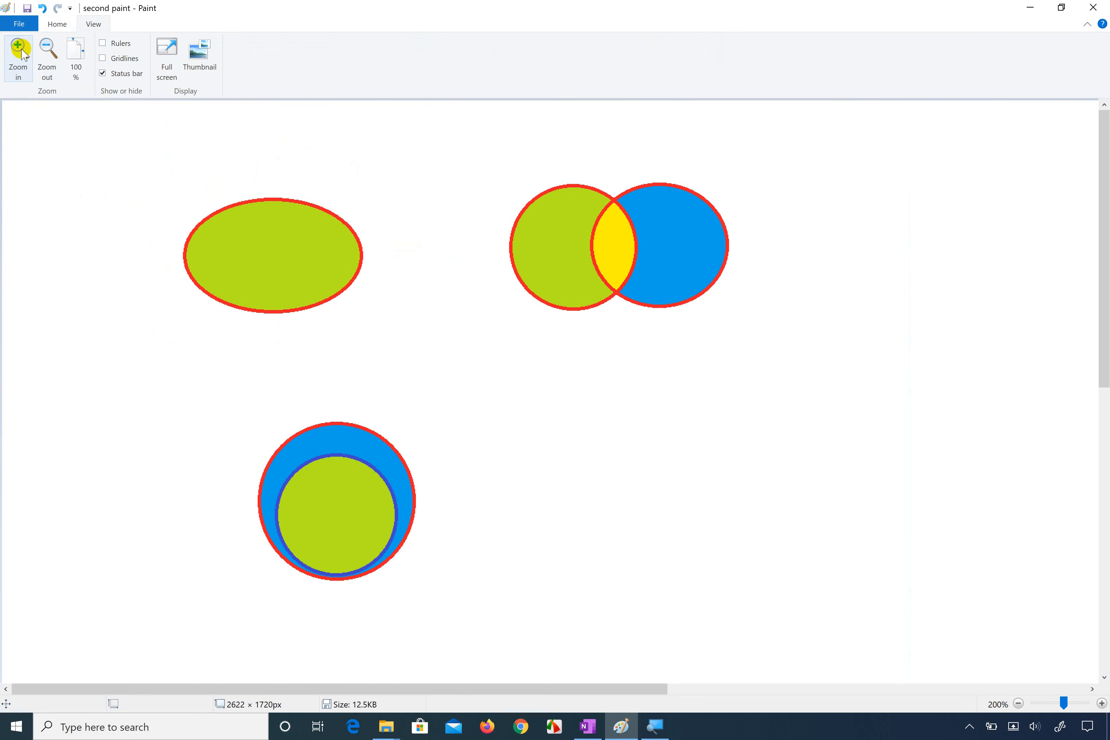
click(50, 54)
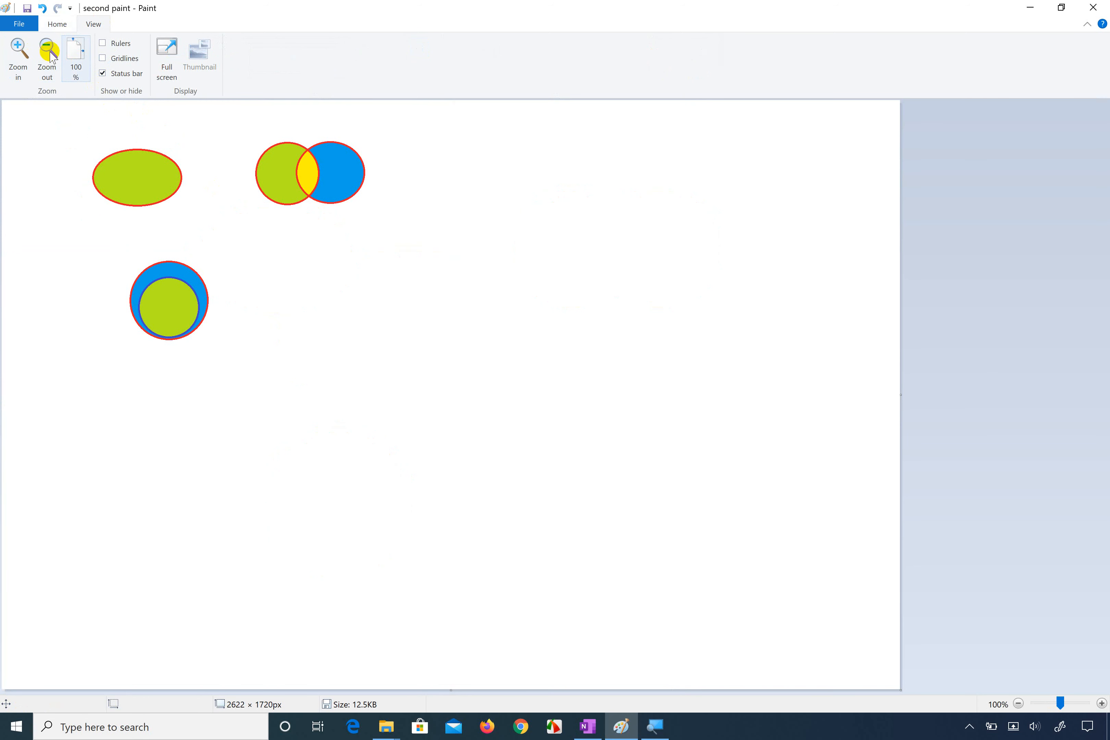
click(56, 22)
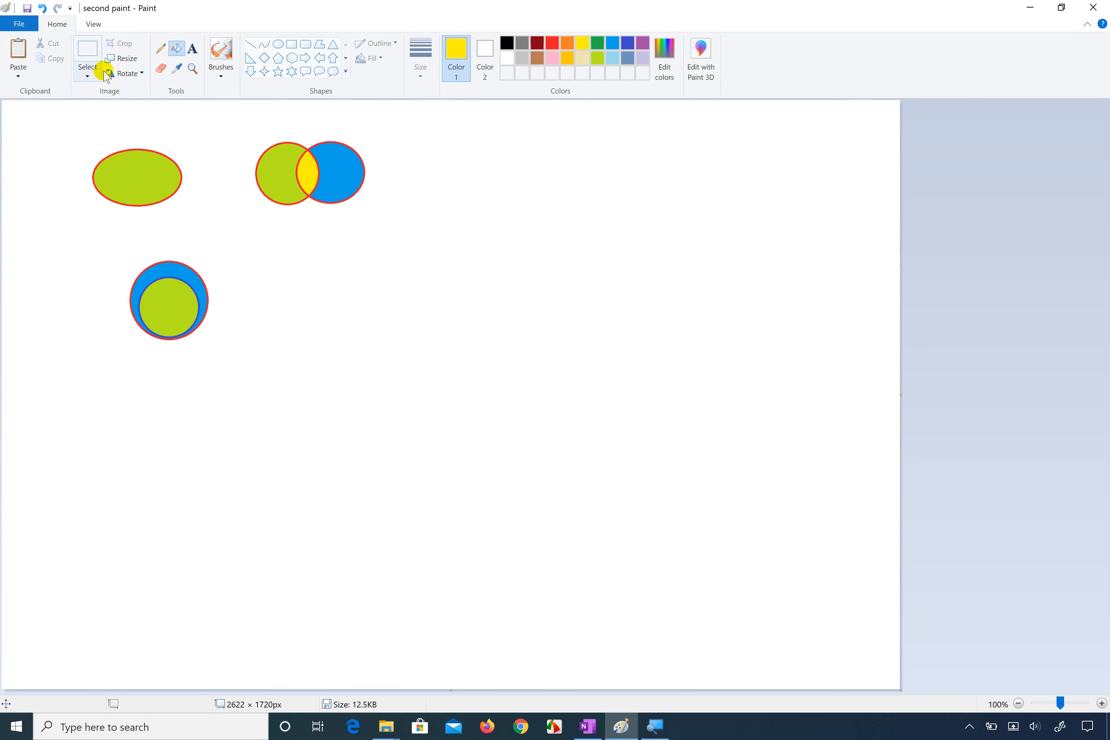
Step: Start a new blank drawing, saving the changes to "second paint.png"
click(28, 22)
click(34, 48)
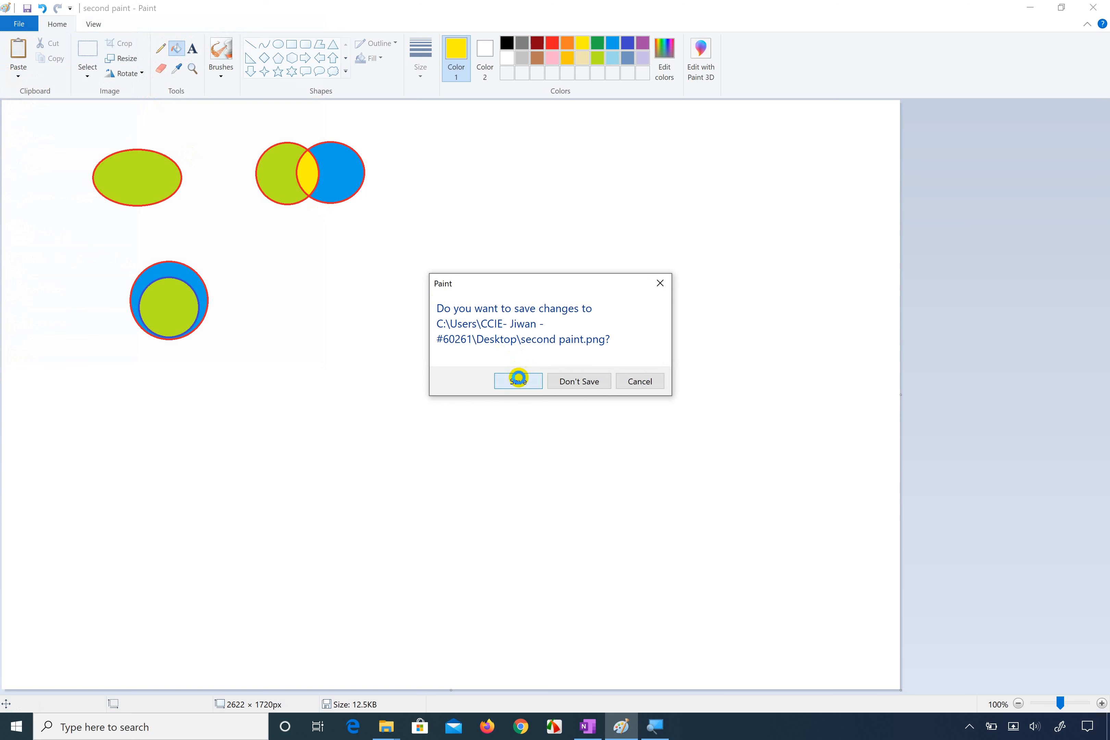
click(516, 379)
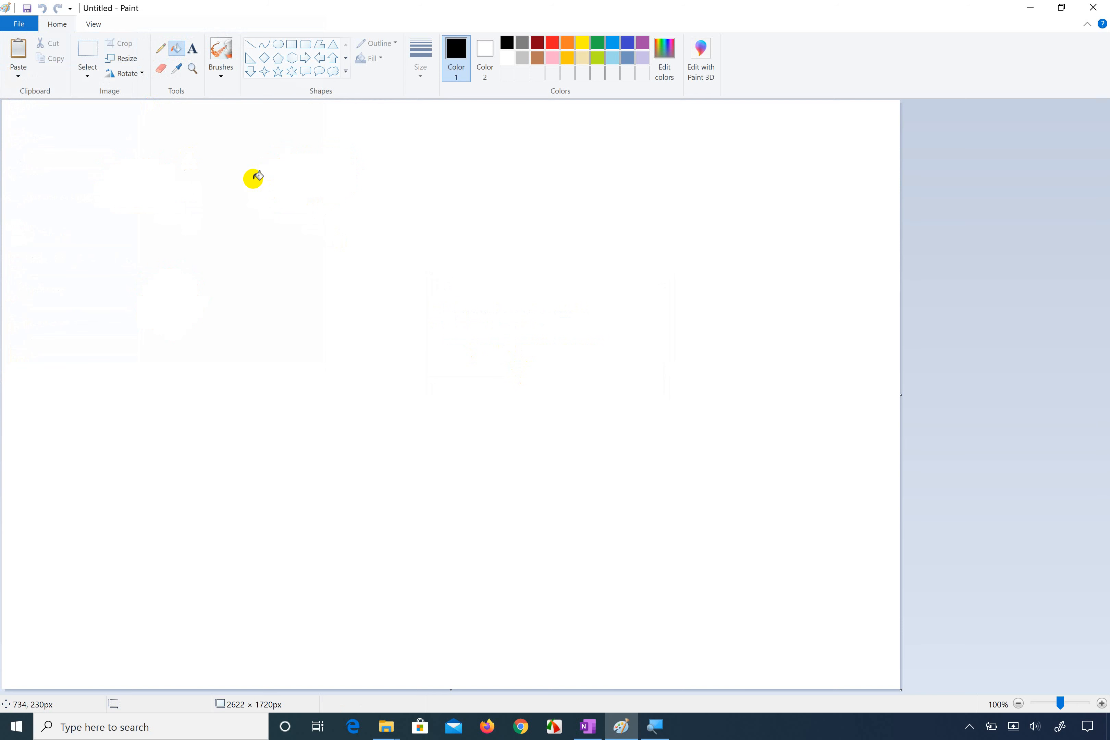
Step: Draw a rectangle of about 509 × 368 px in the lower-left part of the canvas and make its outline dark blue
click(293, 48)
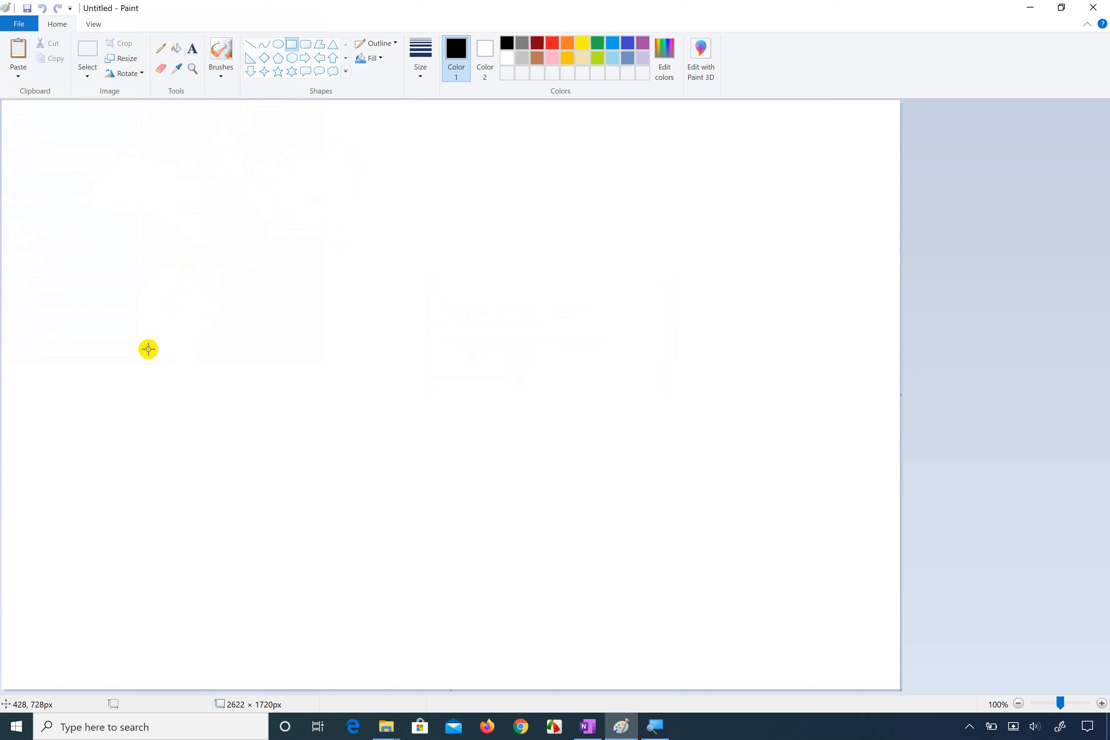
drag(148, 350, 321, 475)
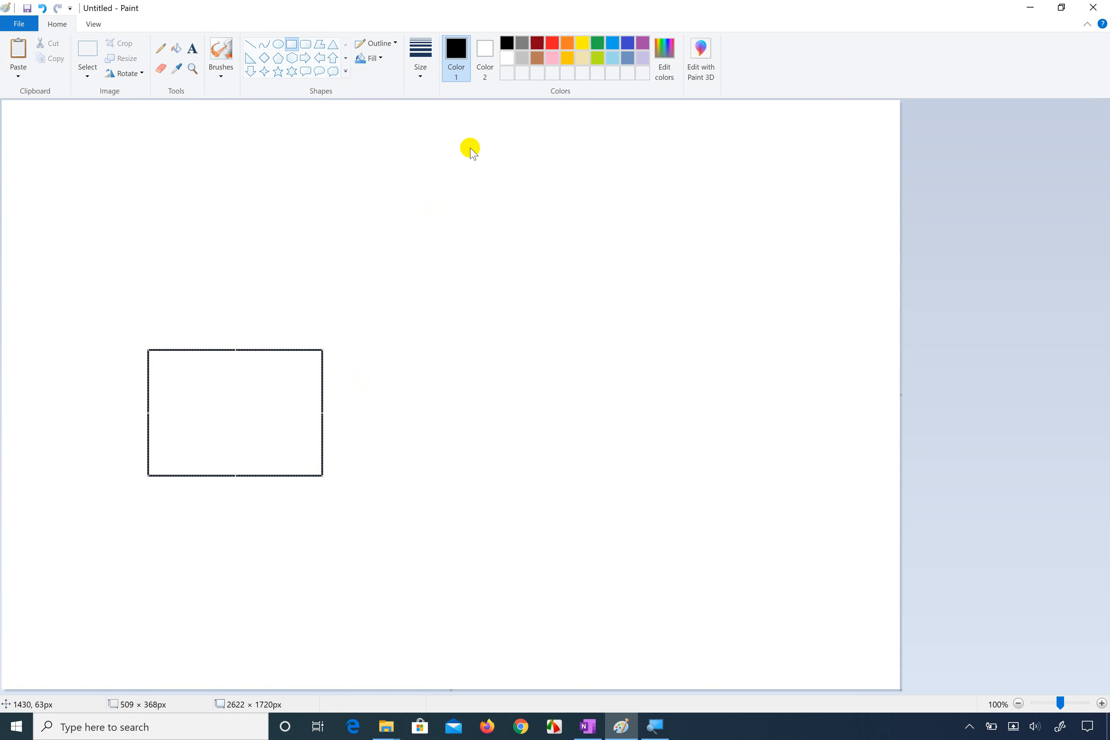
click(628, 43)
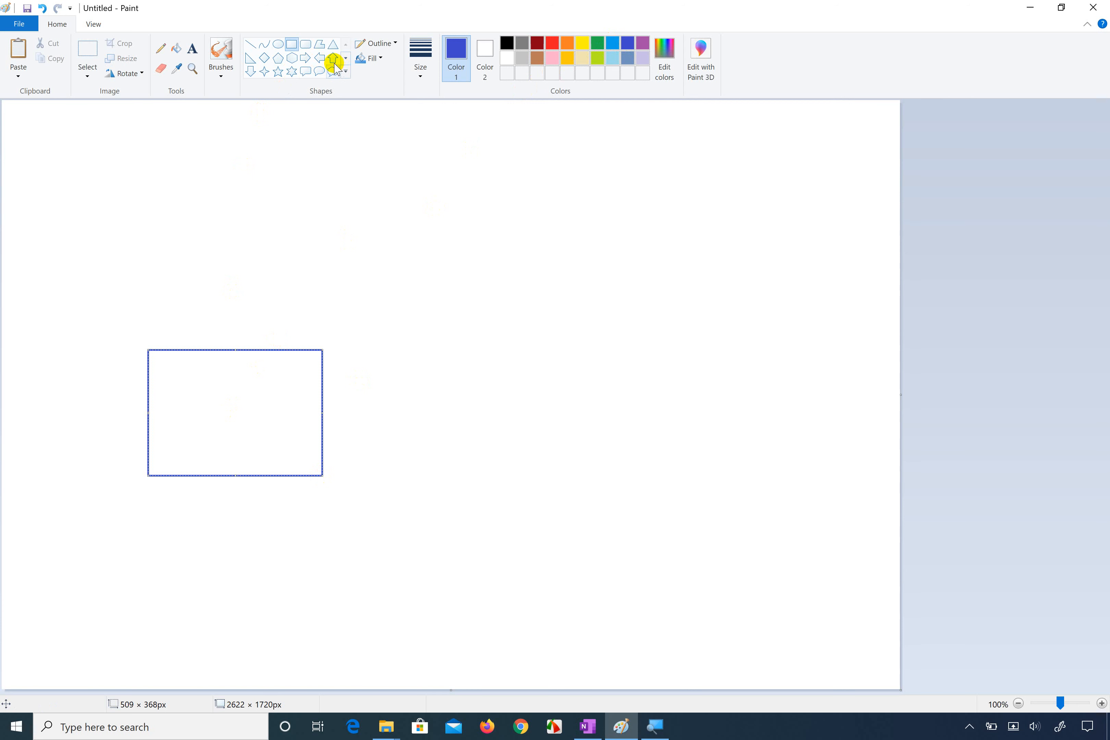
Step: Draw a second blue rectangle directly above the first, align their left edges and widen it to about 512 × 253 px
click(346, 59)
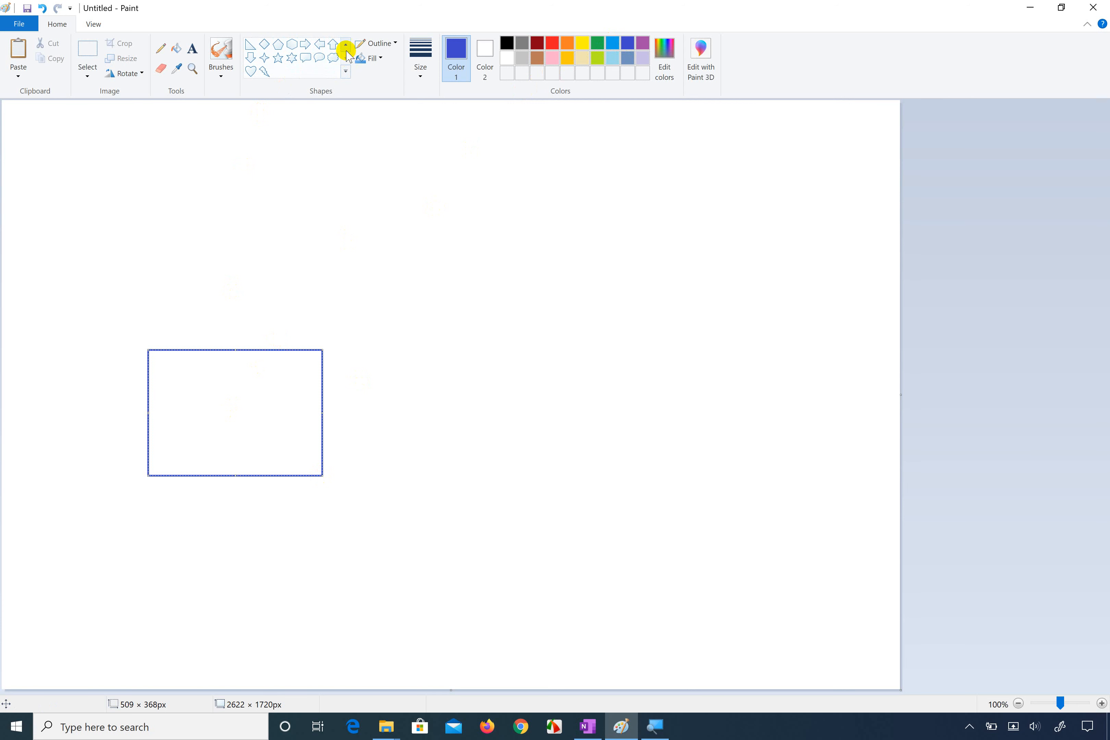
click(346, 44)
click(293, 46)
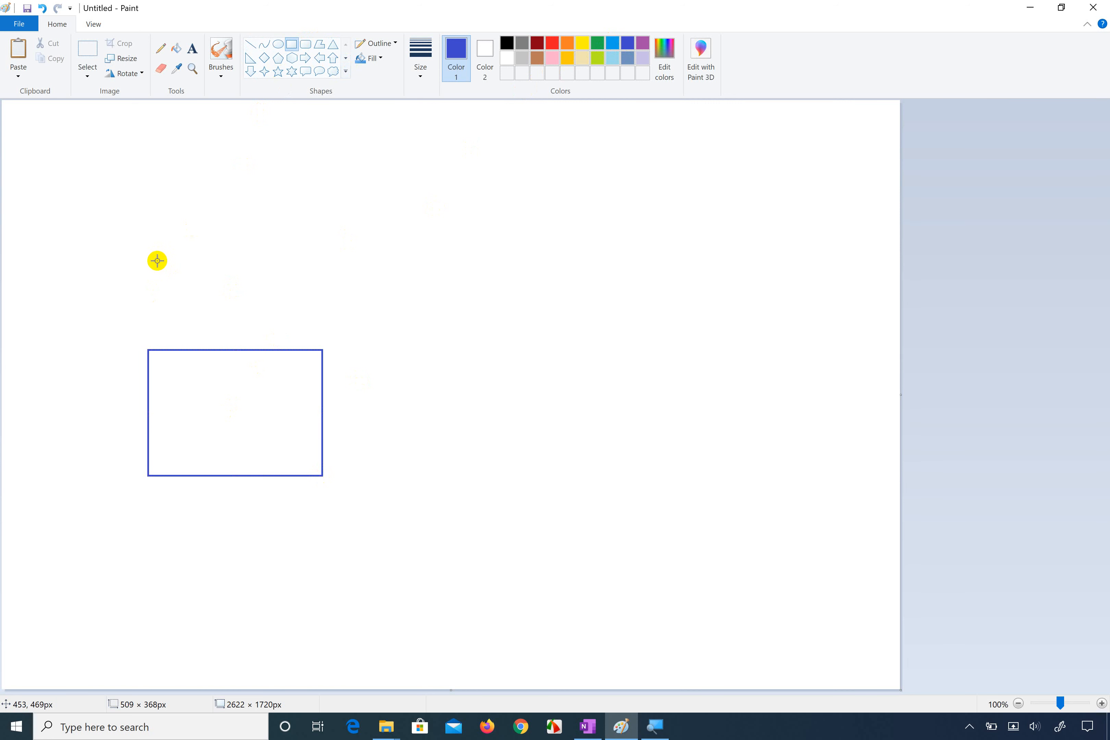
mouse_move(154, 261)
mouse_down()
mouse_move(165, 313)
mouse_move(313, 332)
mouse_move(323, 347)
mouse_up()
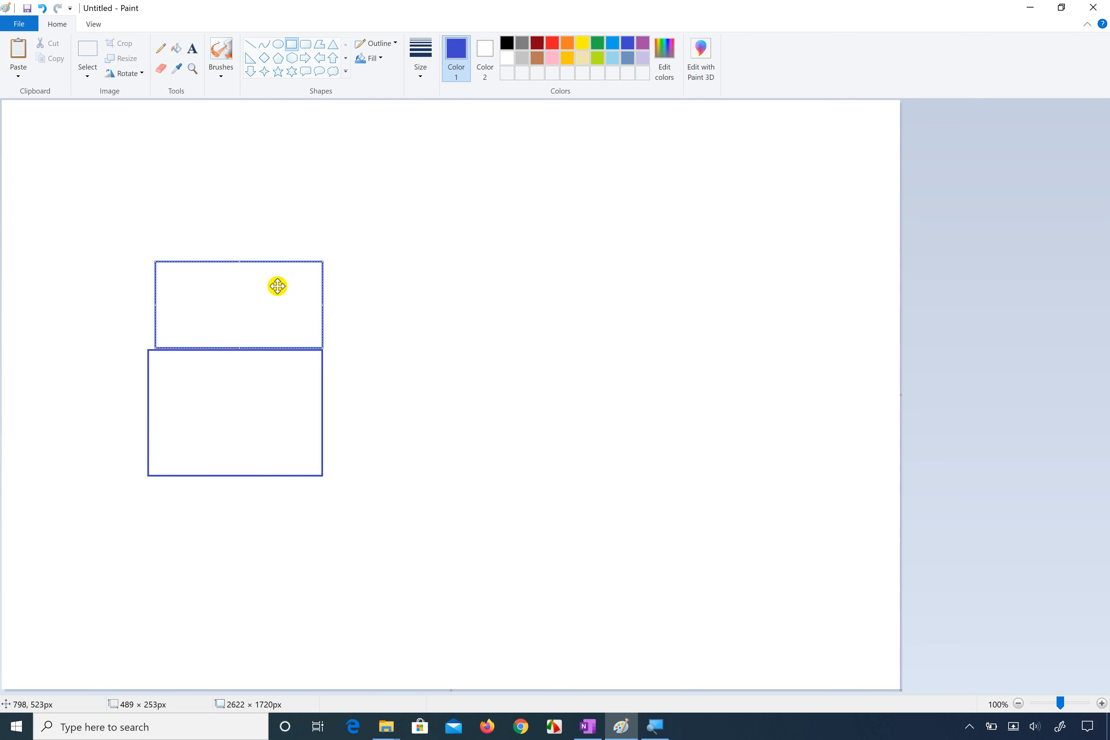
drag(258, 260, 252, 266)
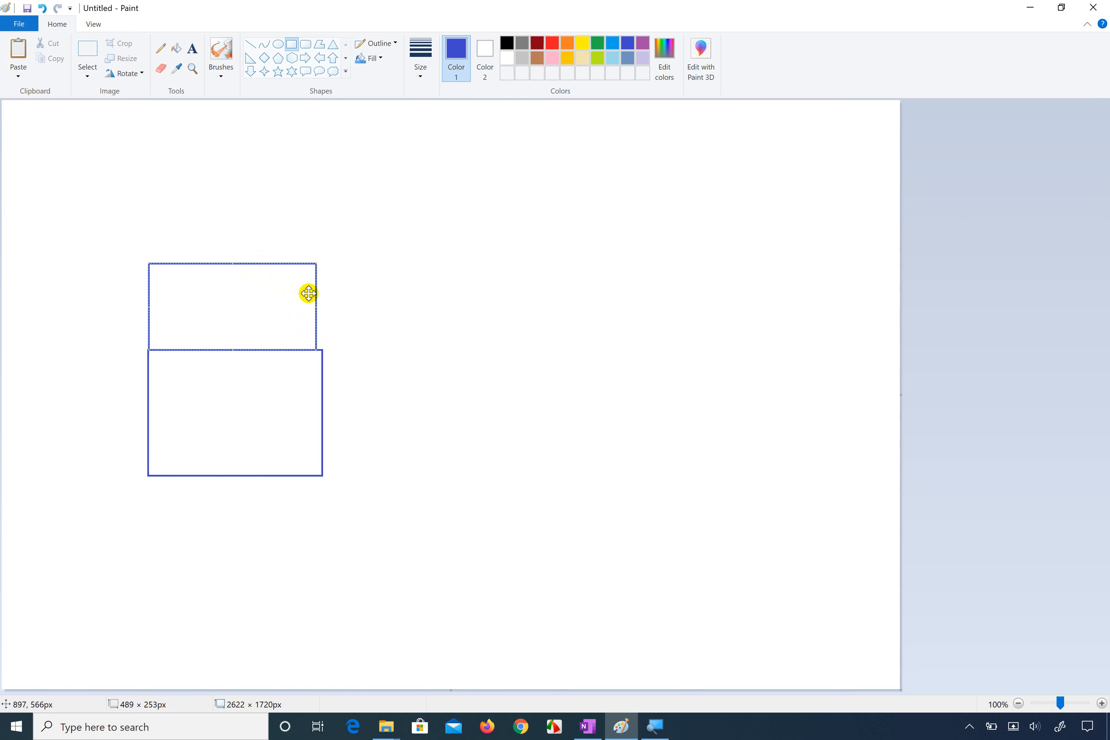
drag(315, 299, 324, 302)
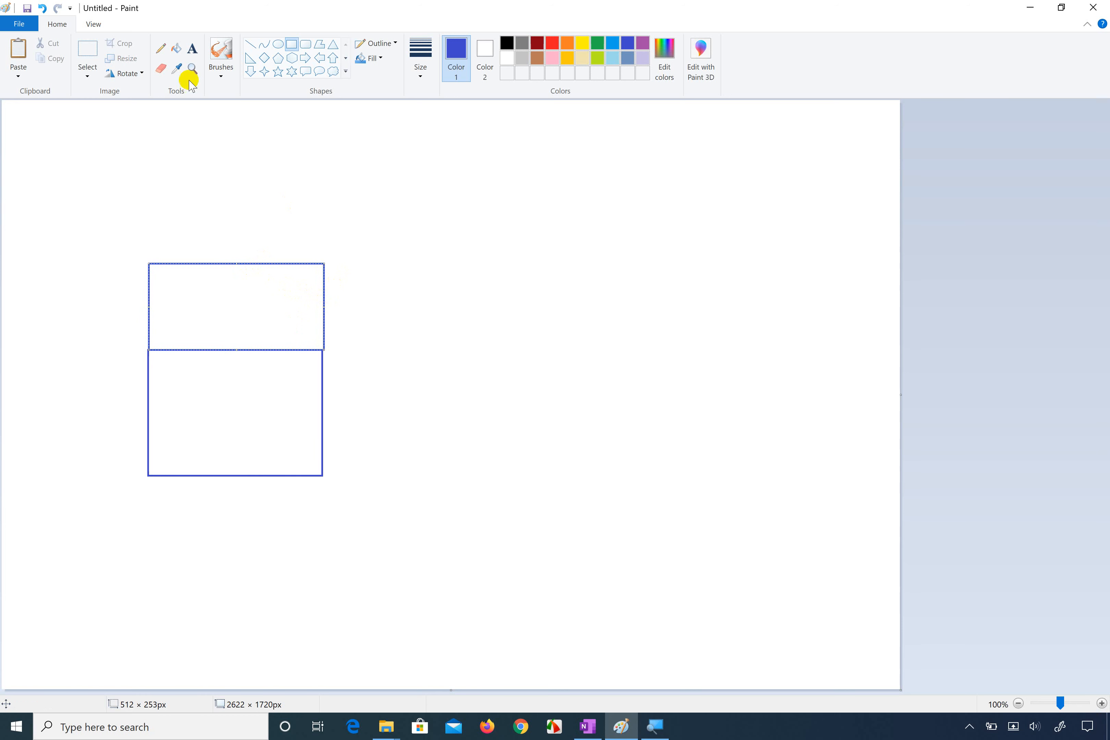
Step: Try rotating the upper rectangle 90° to the right, and undo back to the single lower rectangle
click(141, 73)
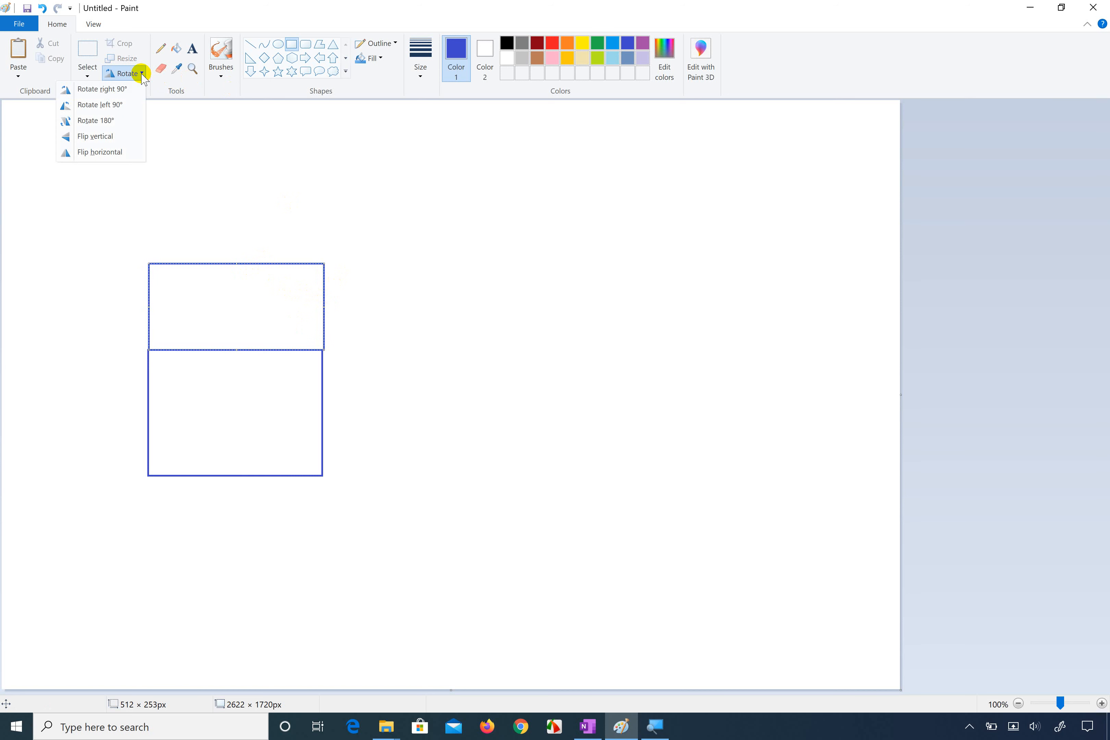
click(142, 73)
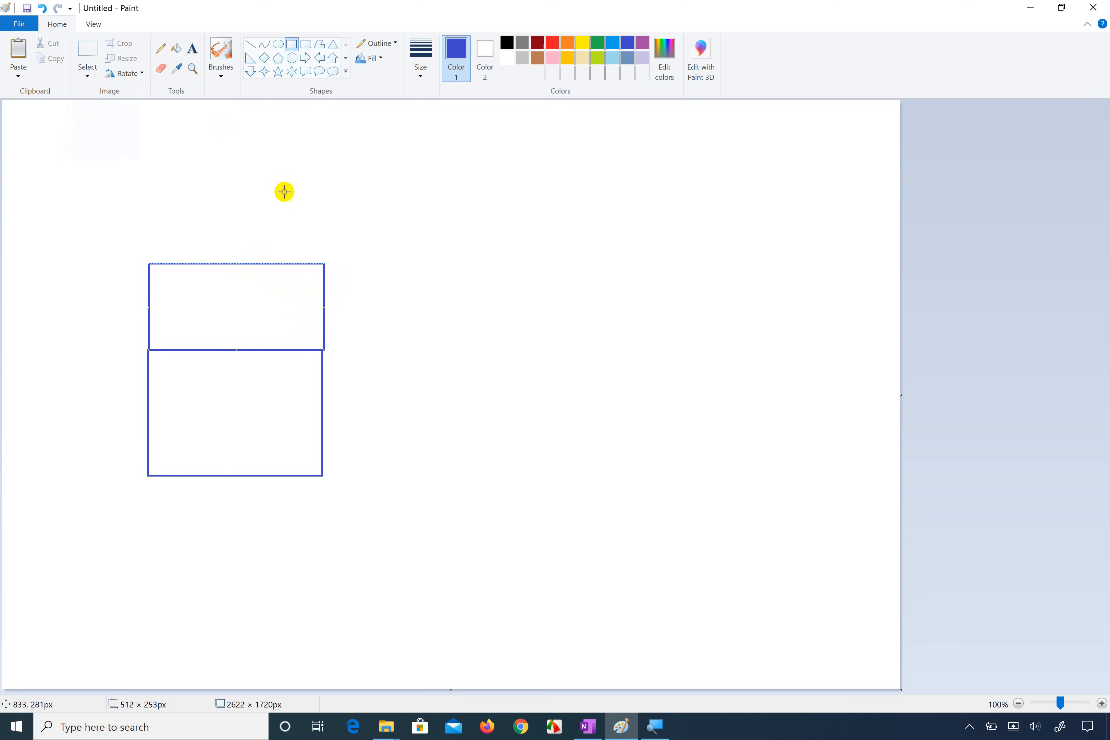
right_click(323, 289)
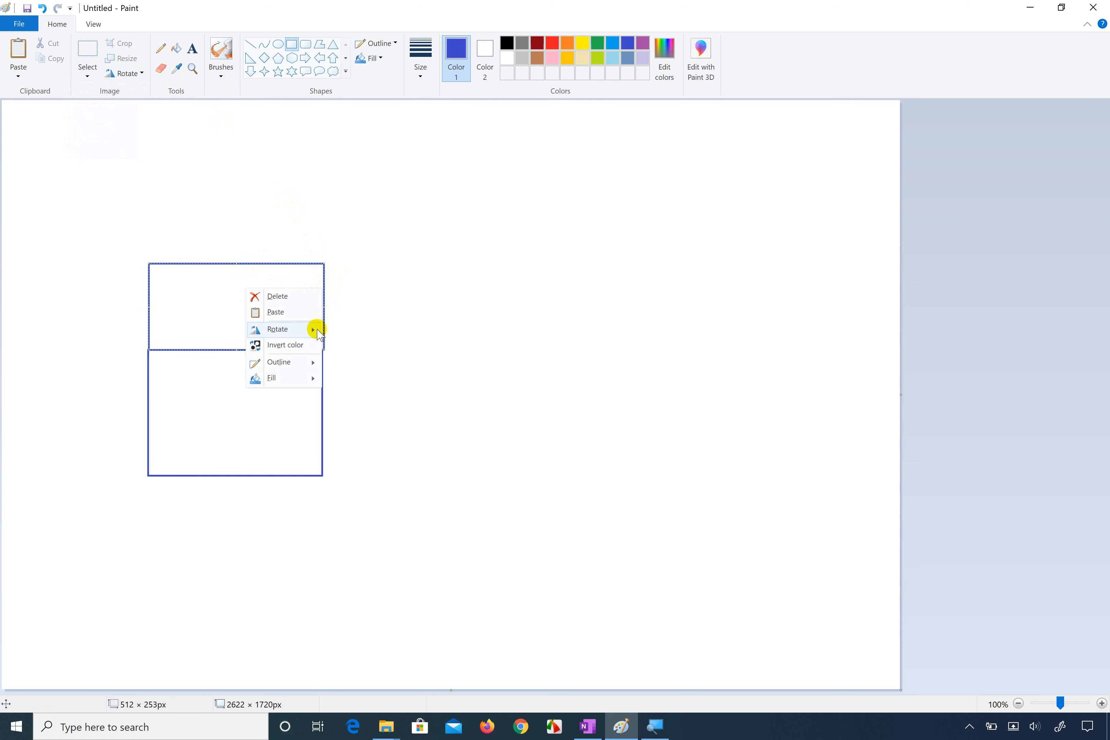
mouse_move(317, 332)
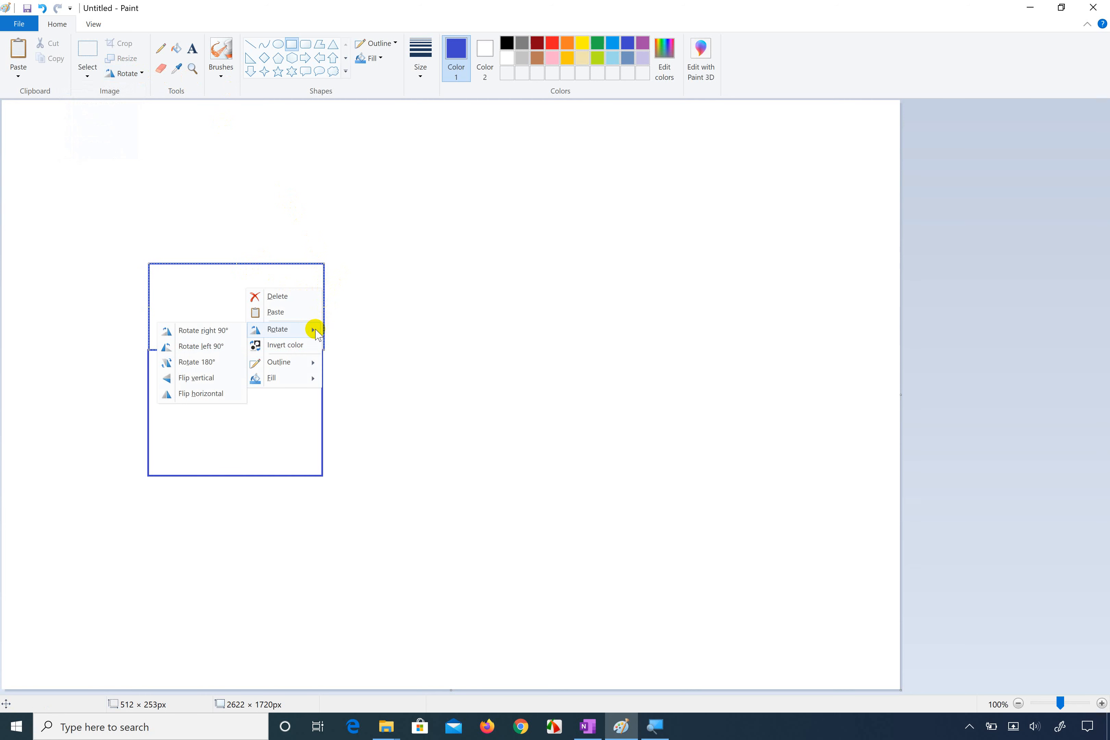
click(234, 339)
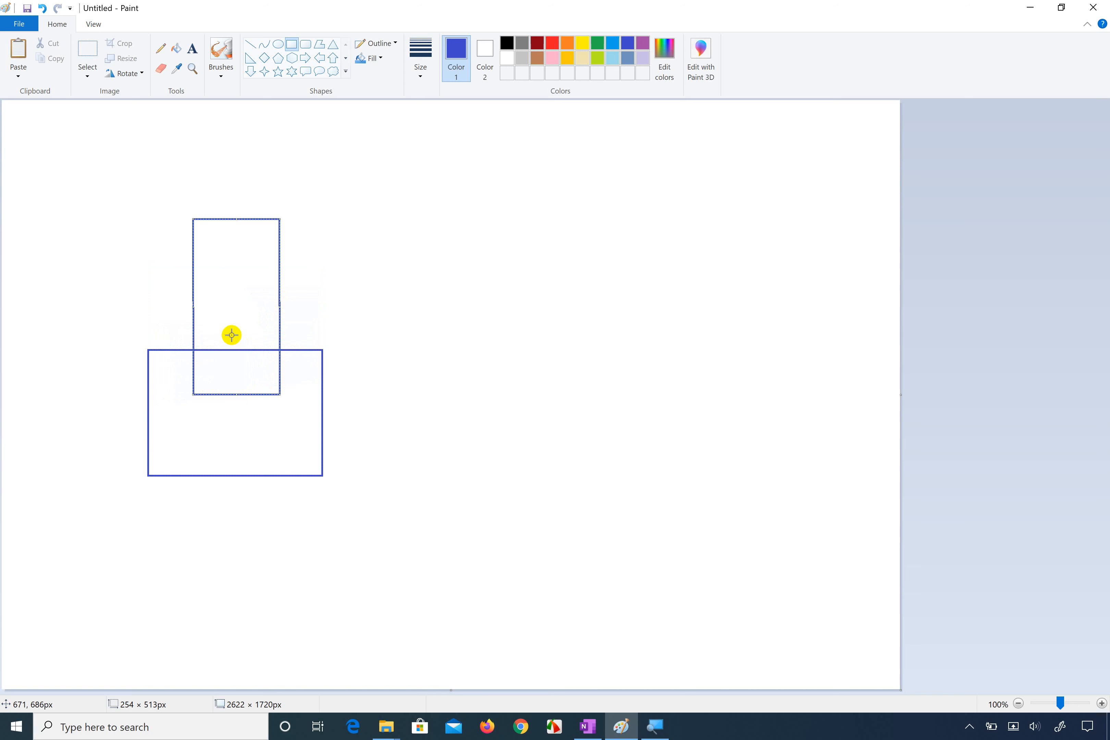
key(ctrl+z)
Step: Switch to the Camera photo of the reference sketches, including the house, table, bucket and cube
mouse_move(632, 735)
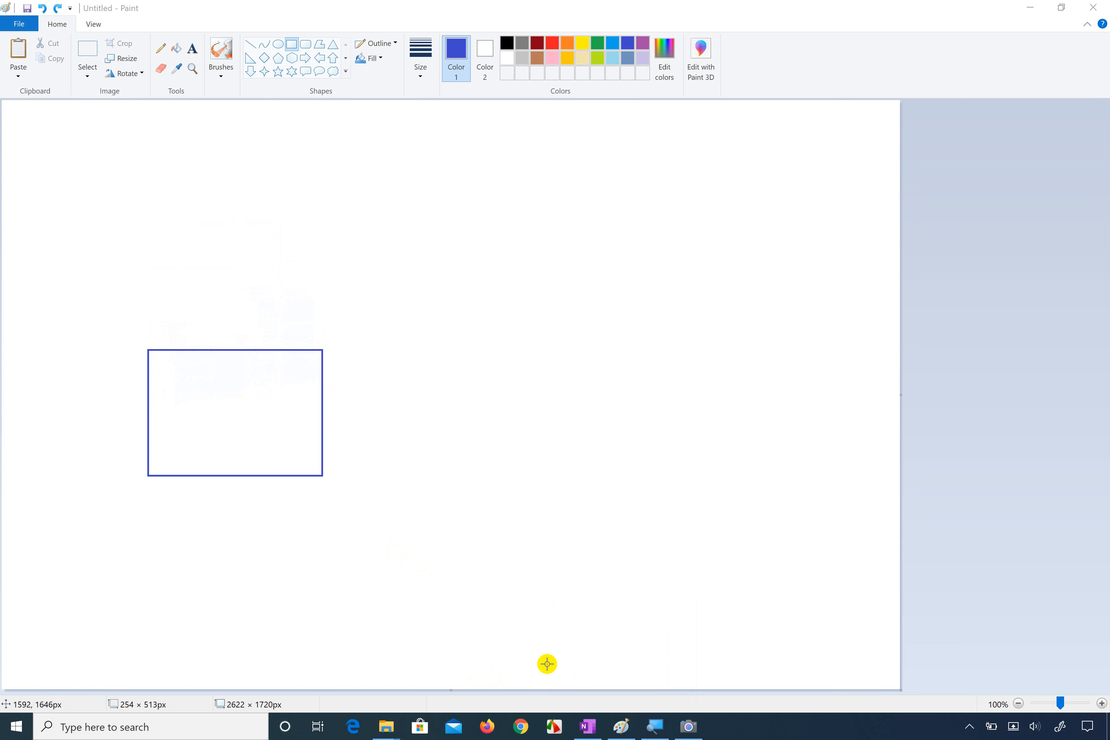
click(693, 726)
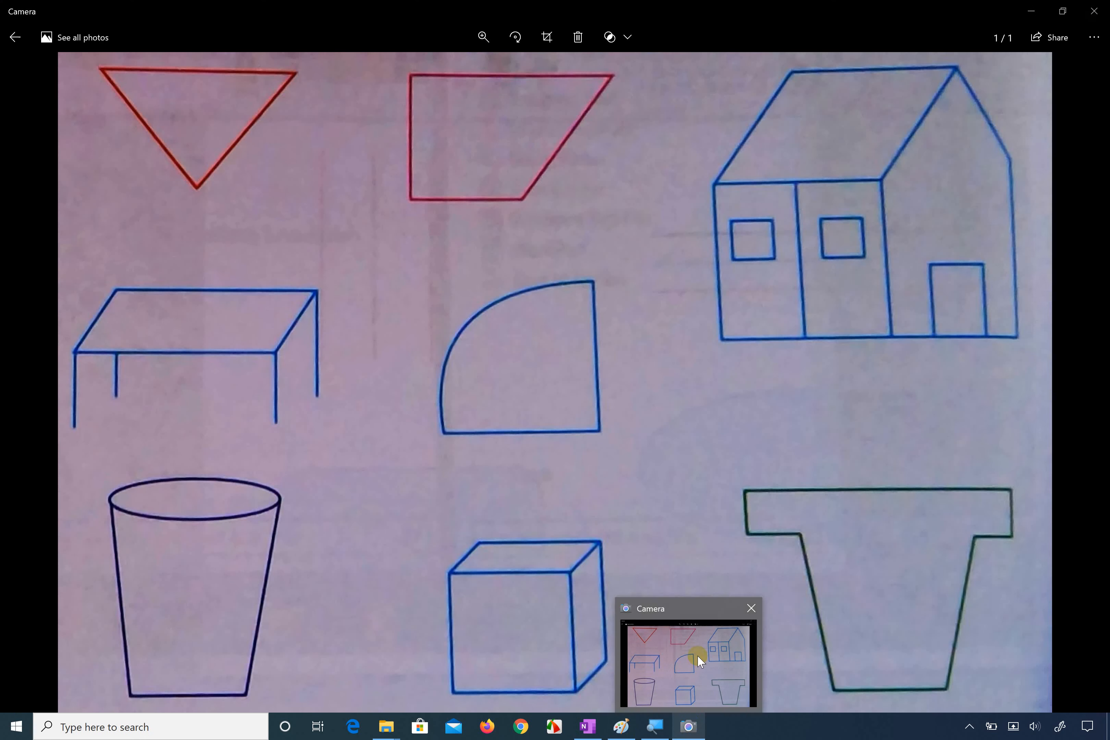
click(697, 654)
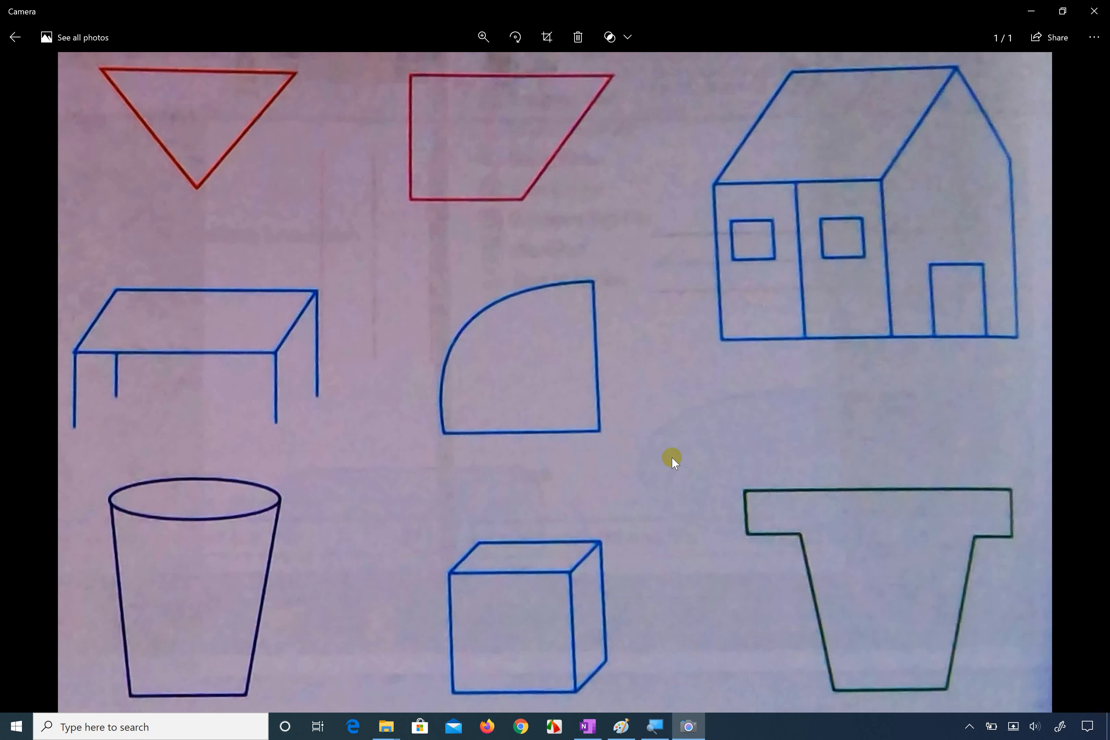
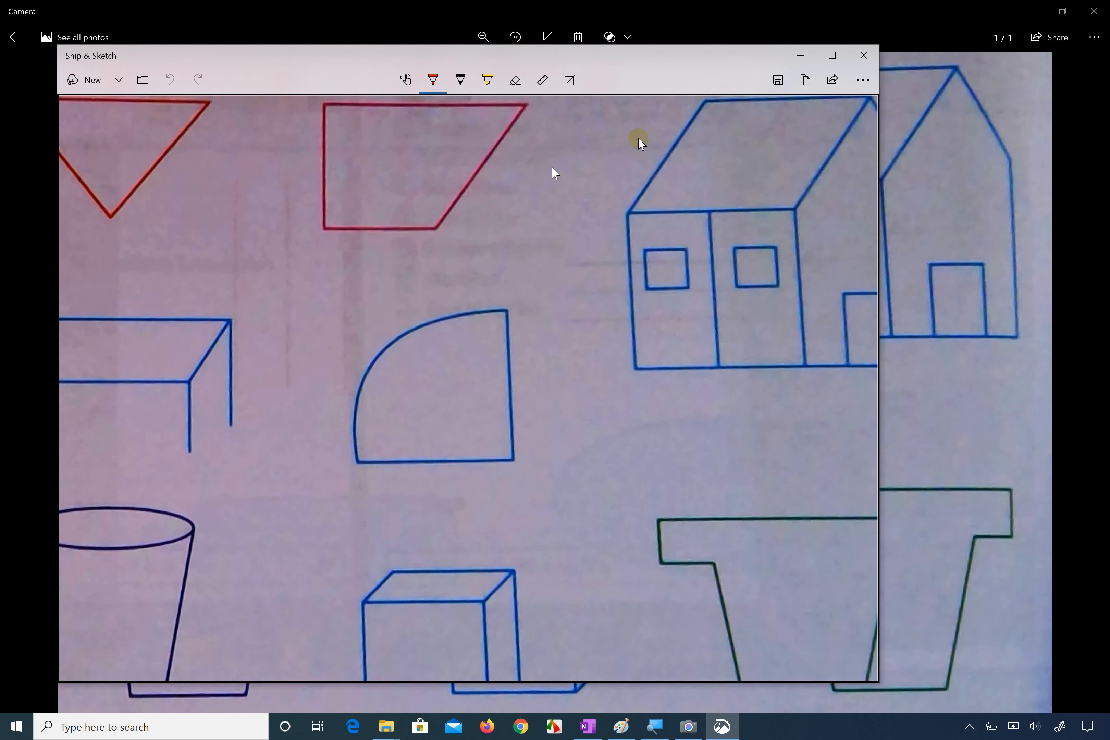
Step: Trace the reference house's front wall, roof and side wall with the red pen in Snip & Sketch, and undo the marks
click(831, 57)
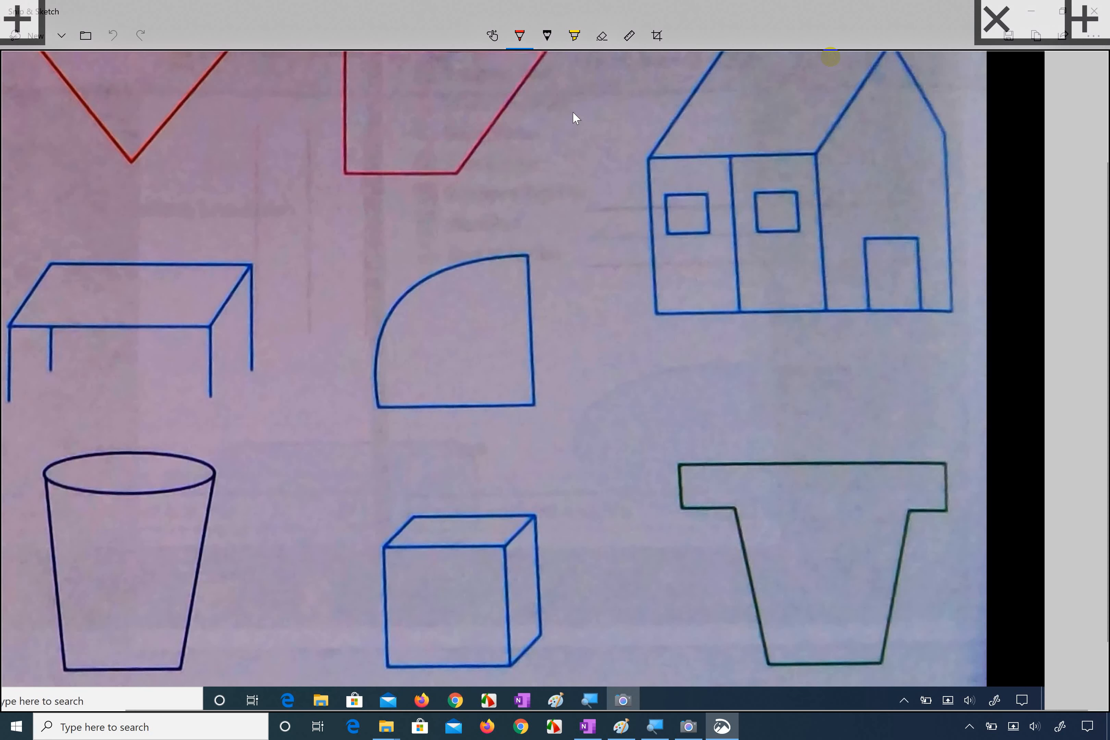
mouse_move(828, 149)
mouse_down()
mouse_move(673, 147)
mouse_move(602, 278)
mouse_move(697, 364)
mouse_move(800, 342)
mouse_move(860, 259)
mouse_move(852, 172)
mouse_move(813, 146)
mouse_up()
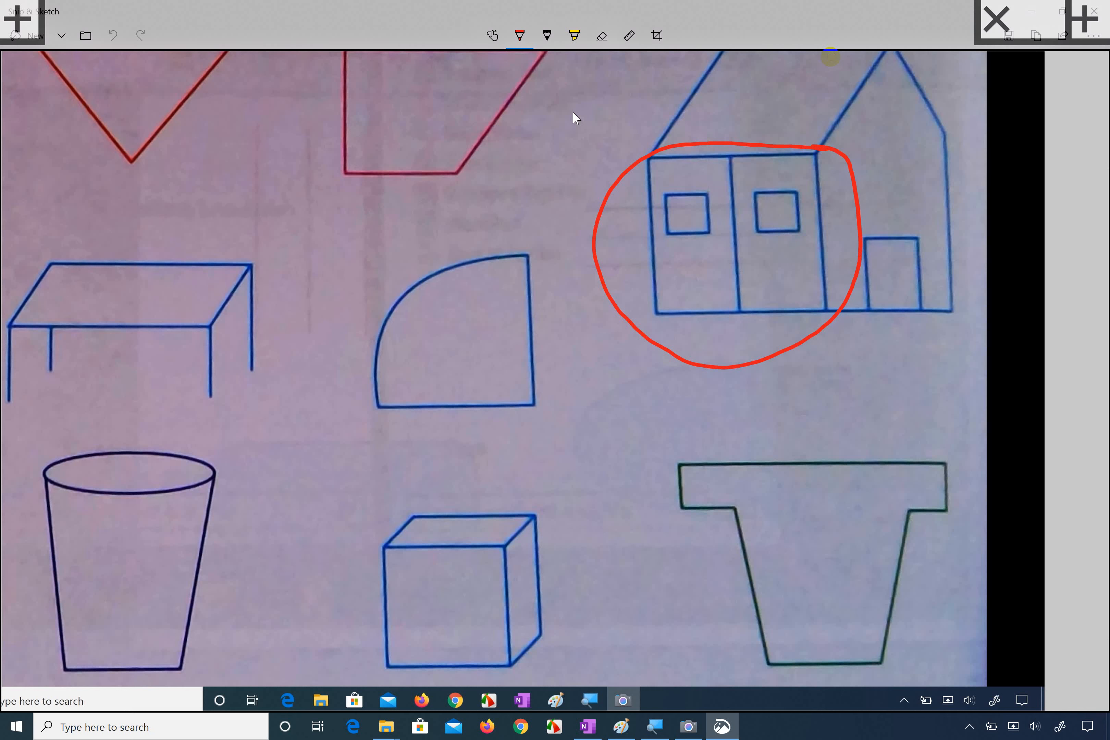
mouse_move(652, 159)
mouse_down()
mouse_move(719, 59)
mouse_move(817, 146)
mouse_up()
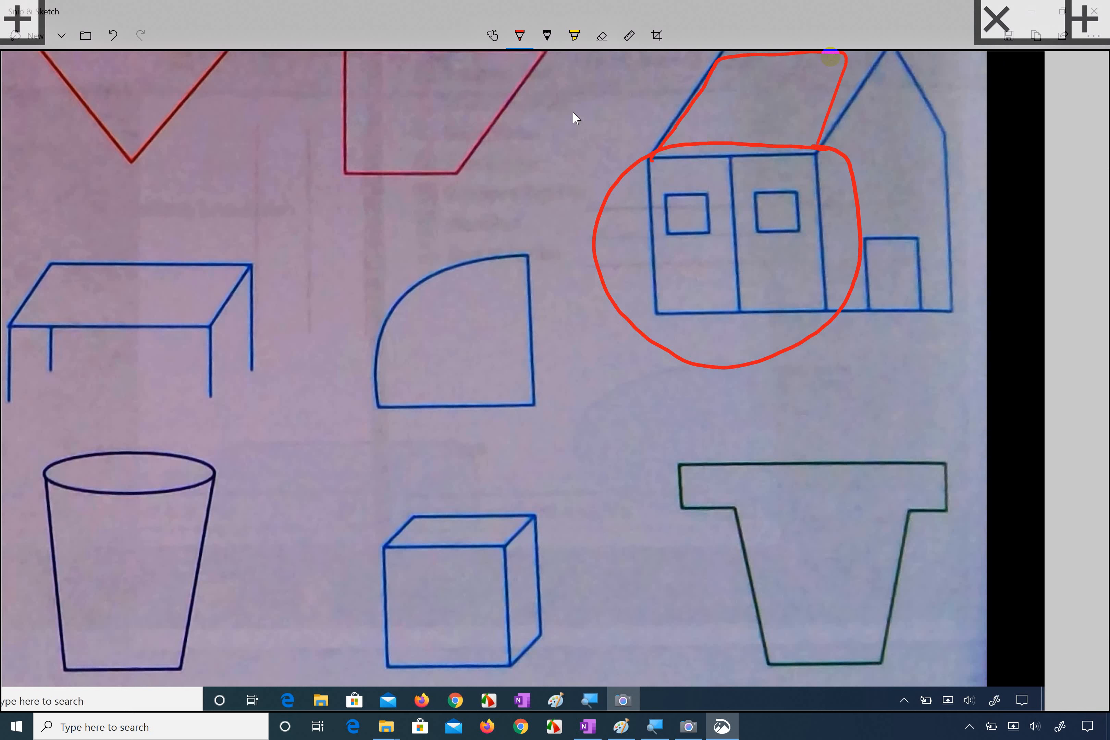
mouse_move(855, 101)
mouse_down()
mouse_move(818, 159)
mouse_move(829, 275)
mouse_up()
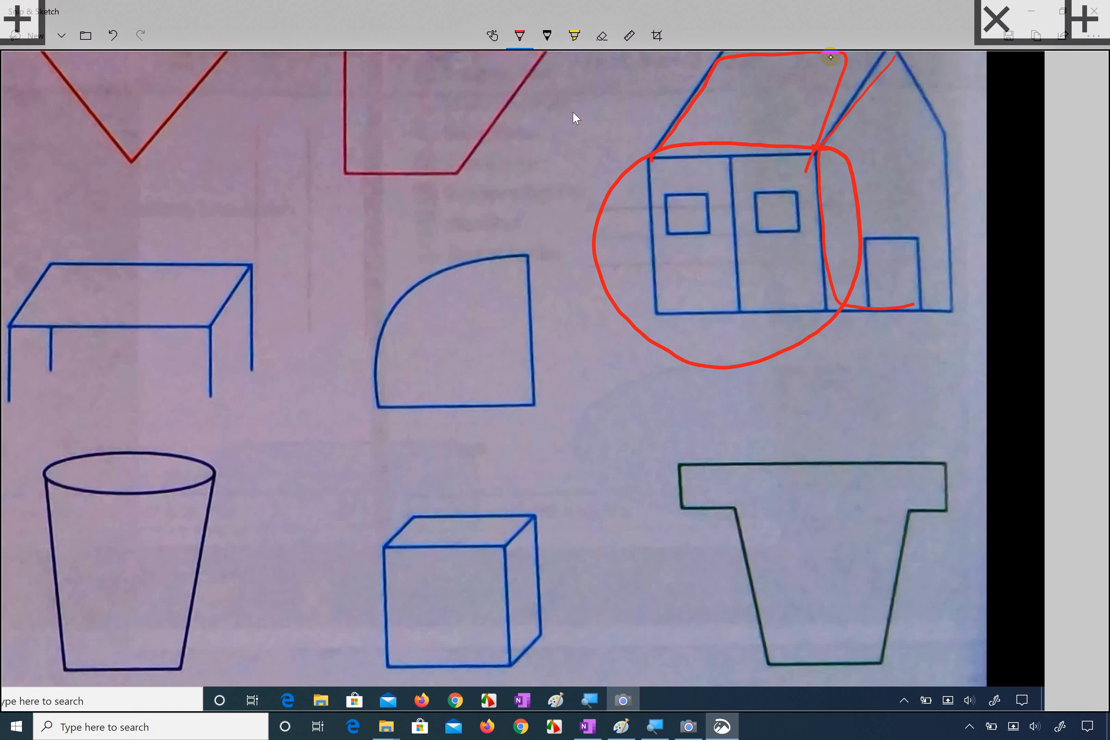
key(ctrl+z)
key(ctrl+z)
key(ctrl+z)
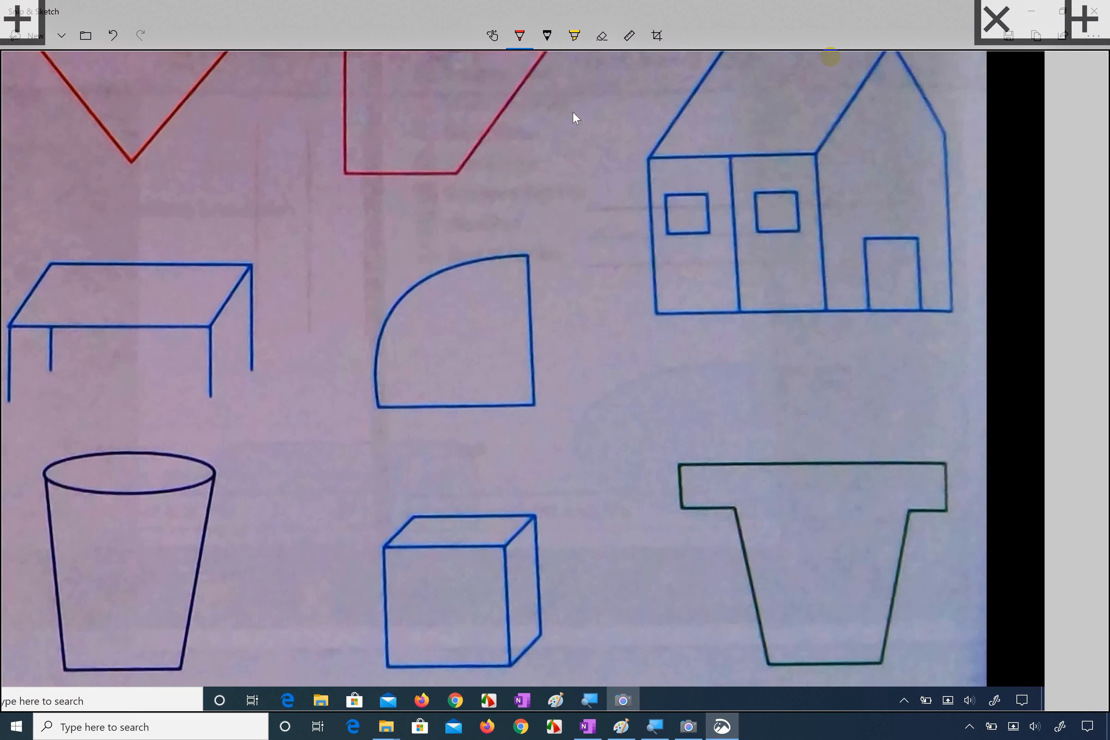
click(1006, 16)
click(1037, 7)
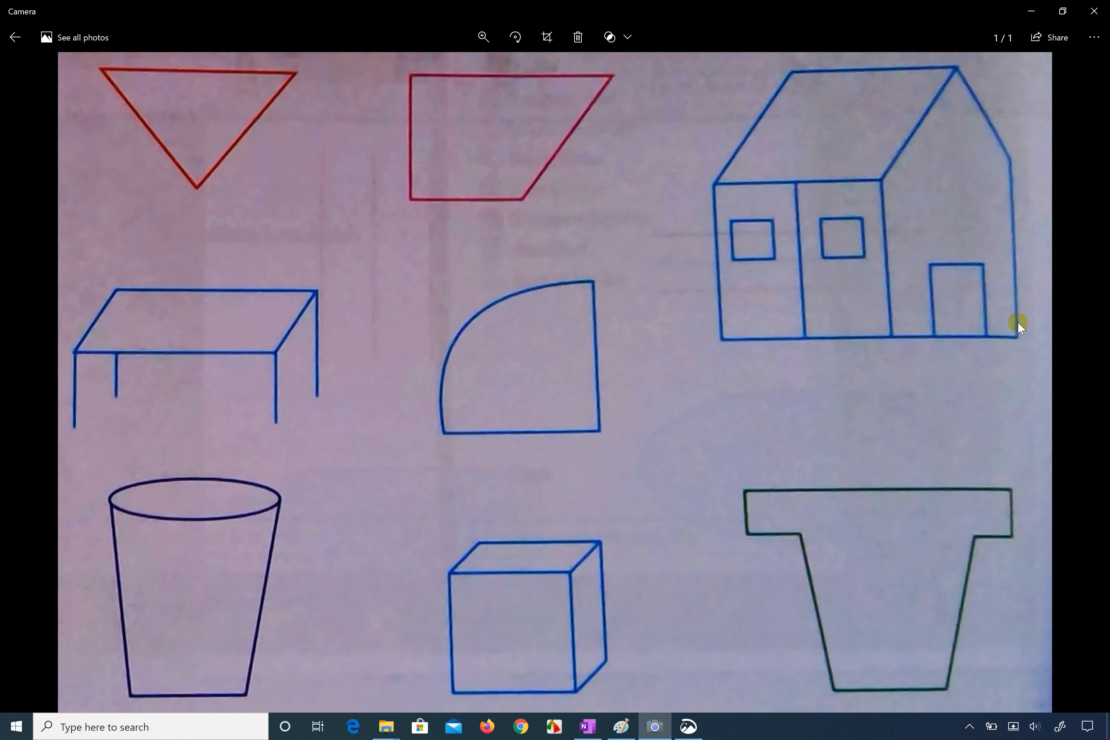
Step: Switch to Paint and arrange its window side by side with the Camera photo of the reference sketches
click(621, 726)
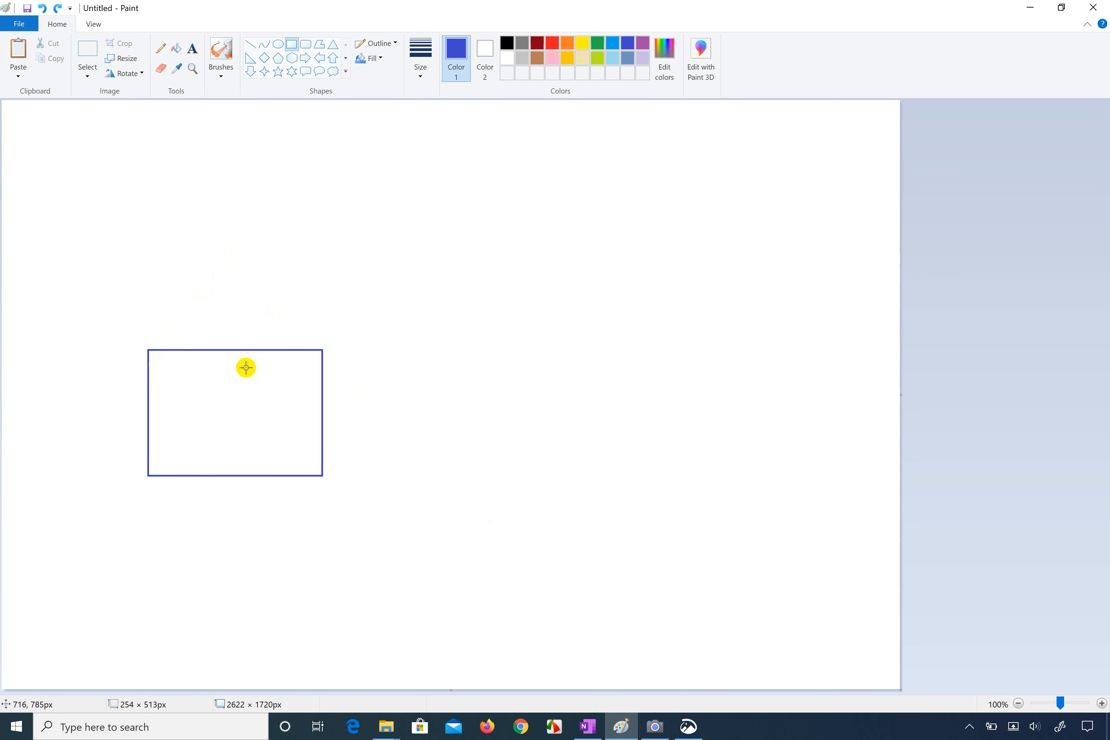
key(super+Right)
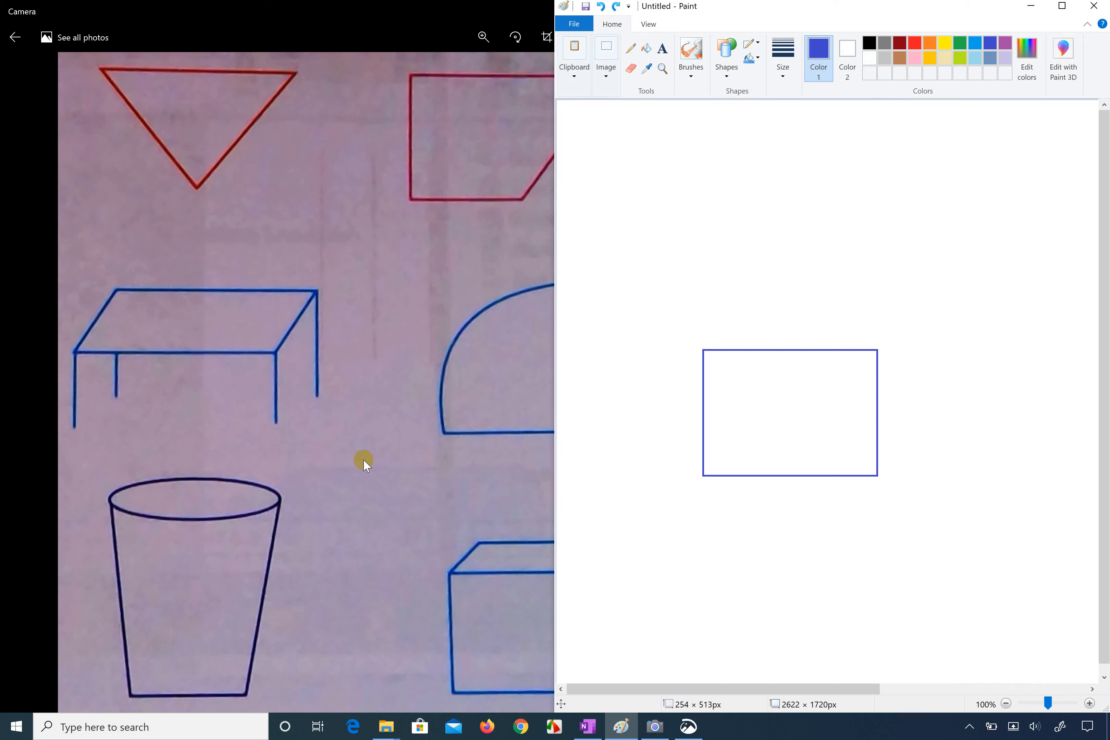
click(358, 438)
key(super+Left)
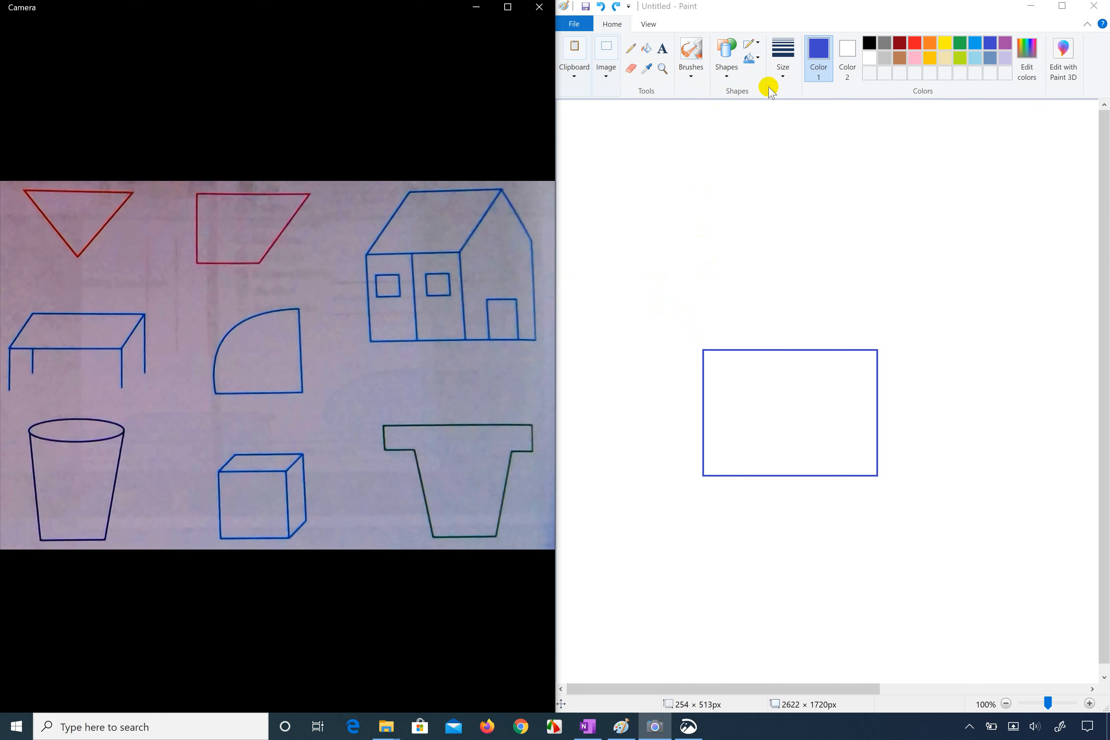
Step: Draw a rectangle of about 249 × 176 px above the existing one, select and move it, and delete it
click(729, 81)
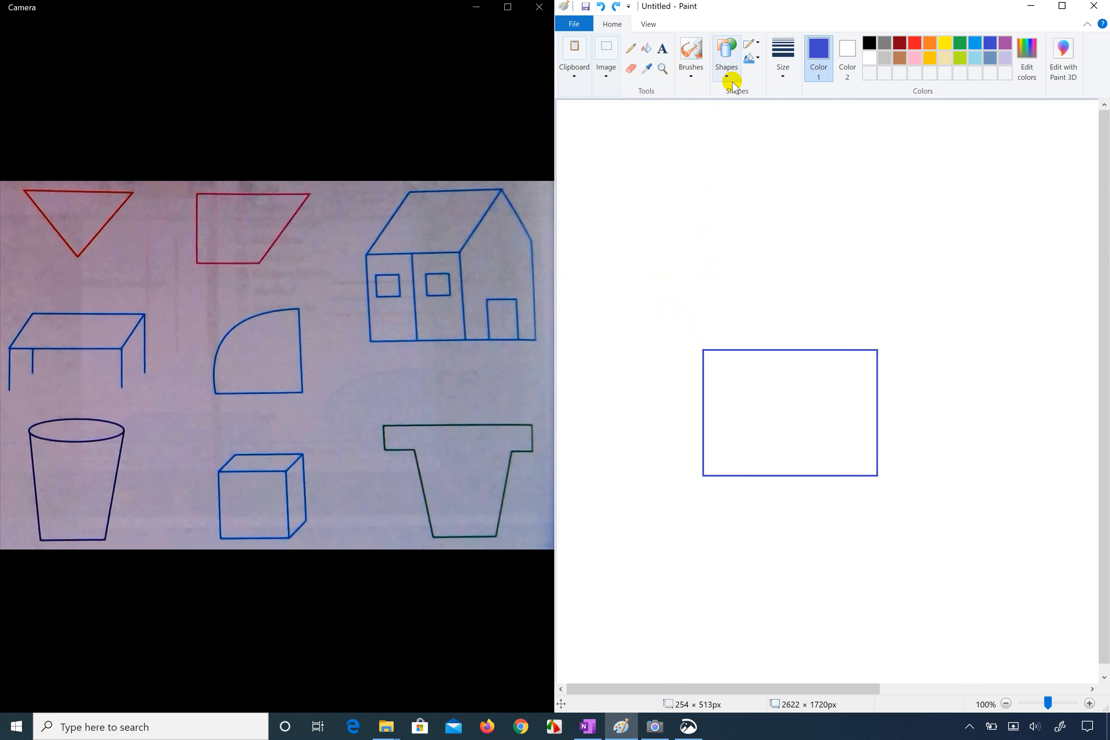
click(731, 81)
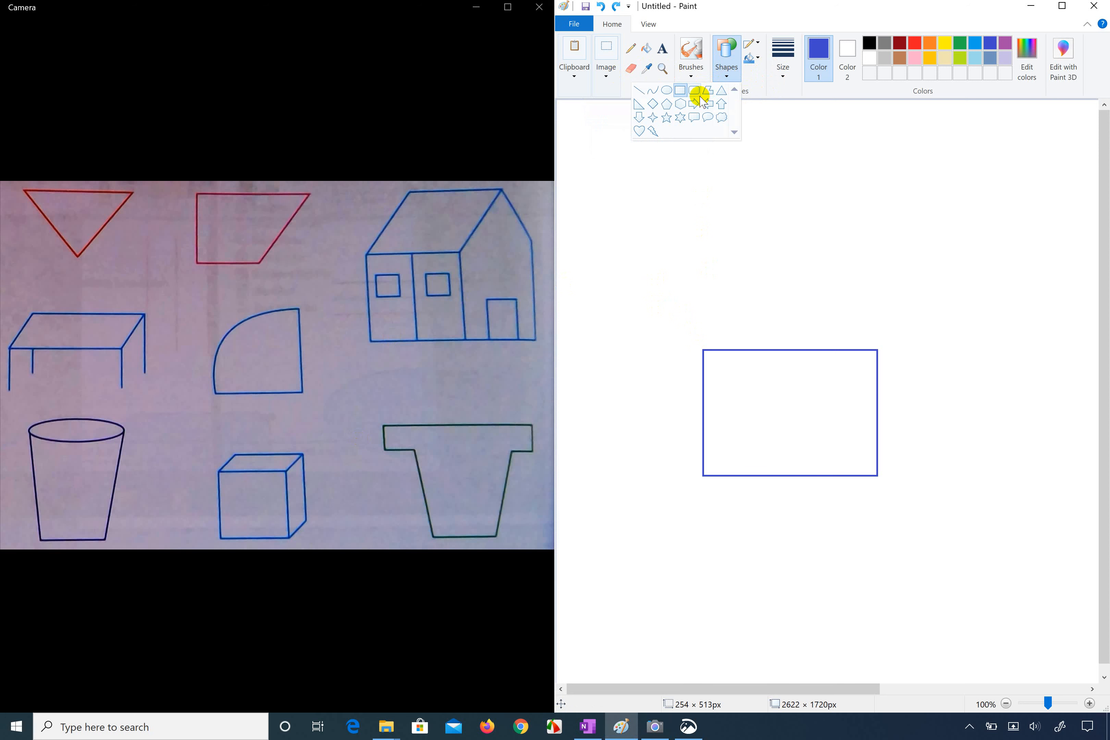
click(682, 96)
mouse_move(635, 166)
mouse_down()
mouse_move(709, 226)
mouse_move(722, 203)
mouse_up()
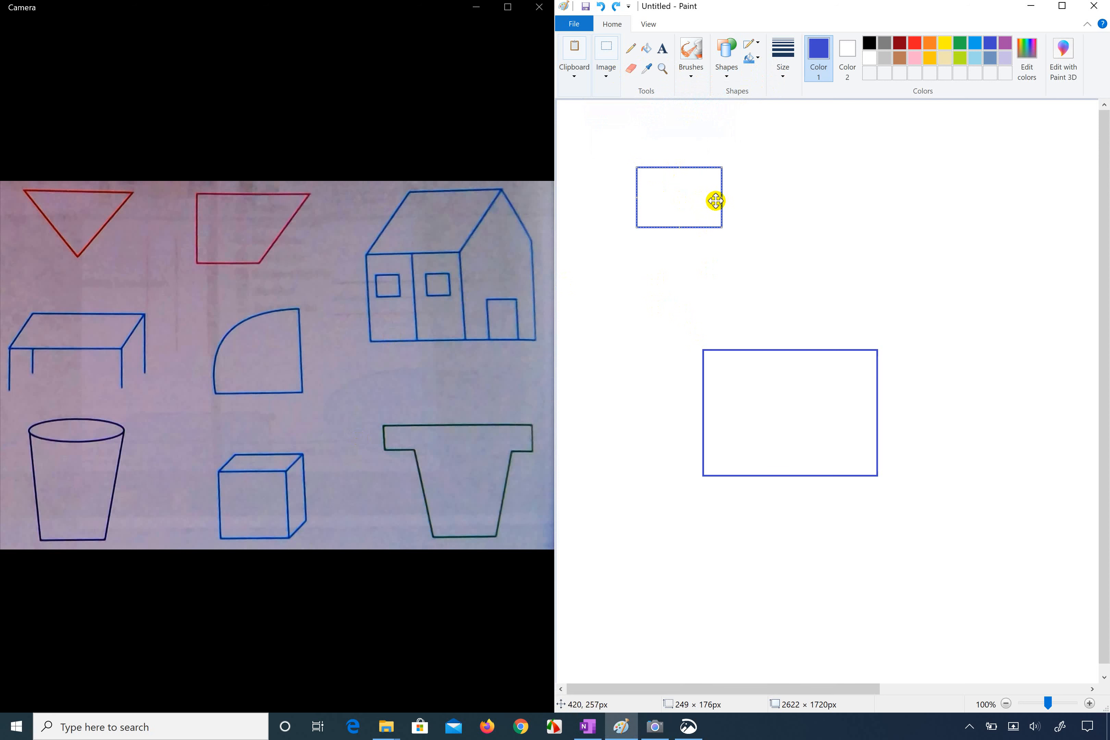
right_click(689, 184)
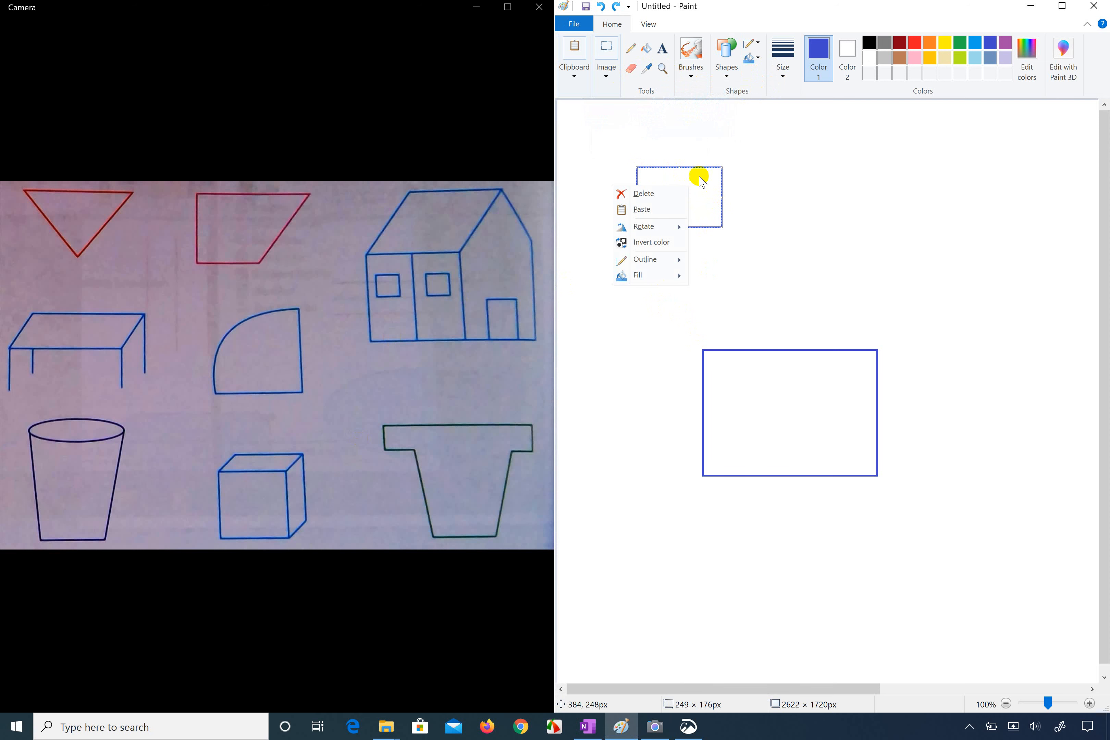
click(700, 176)
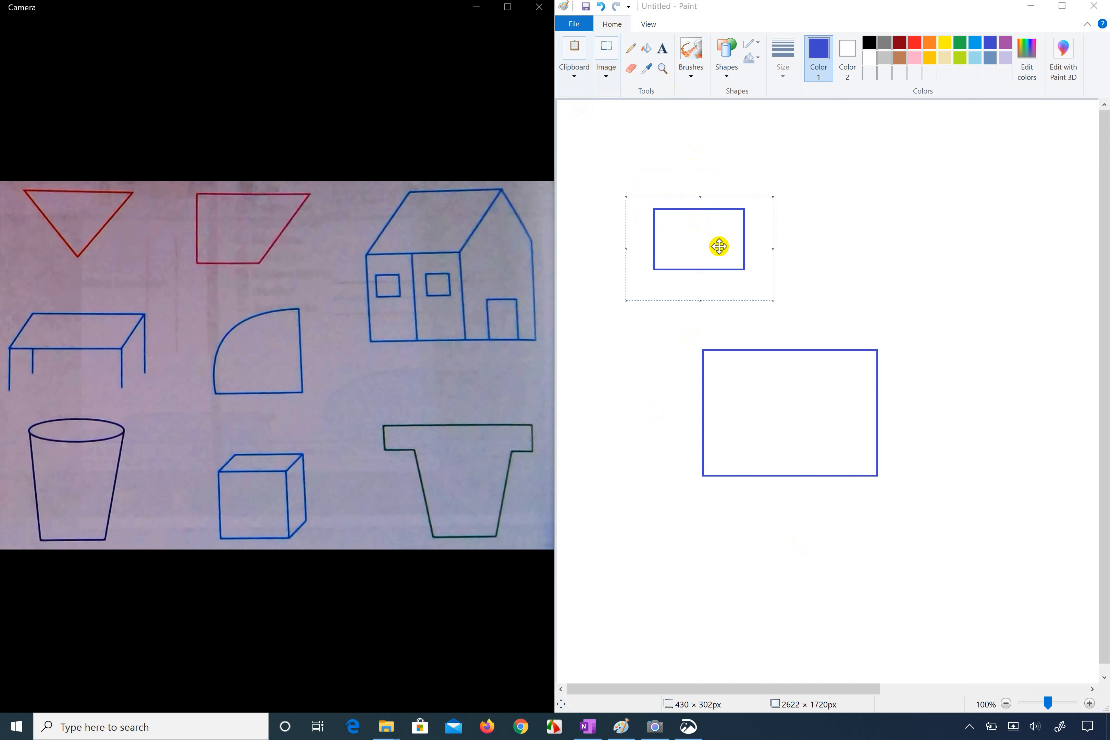
drag(728, 241, 754, 245)
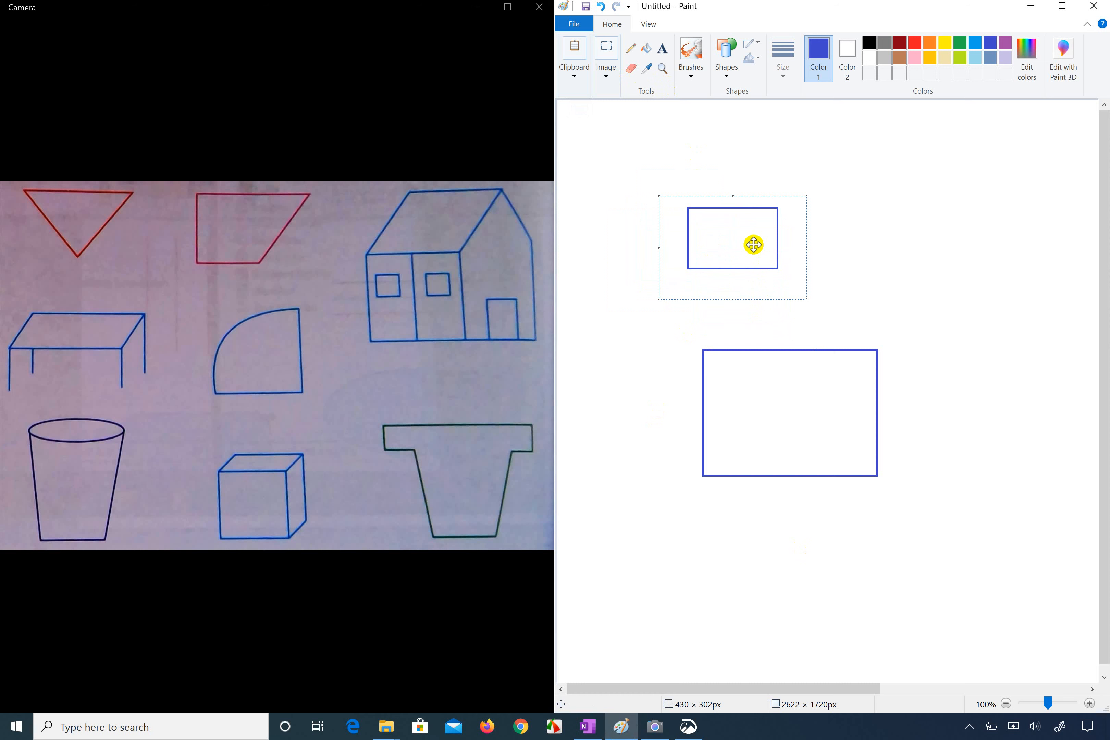
key(Delete)
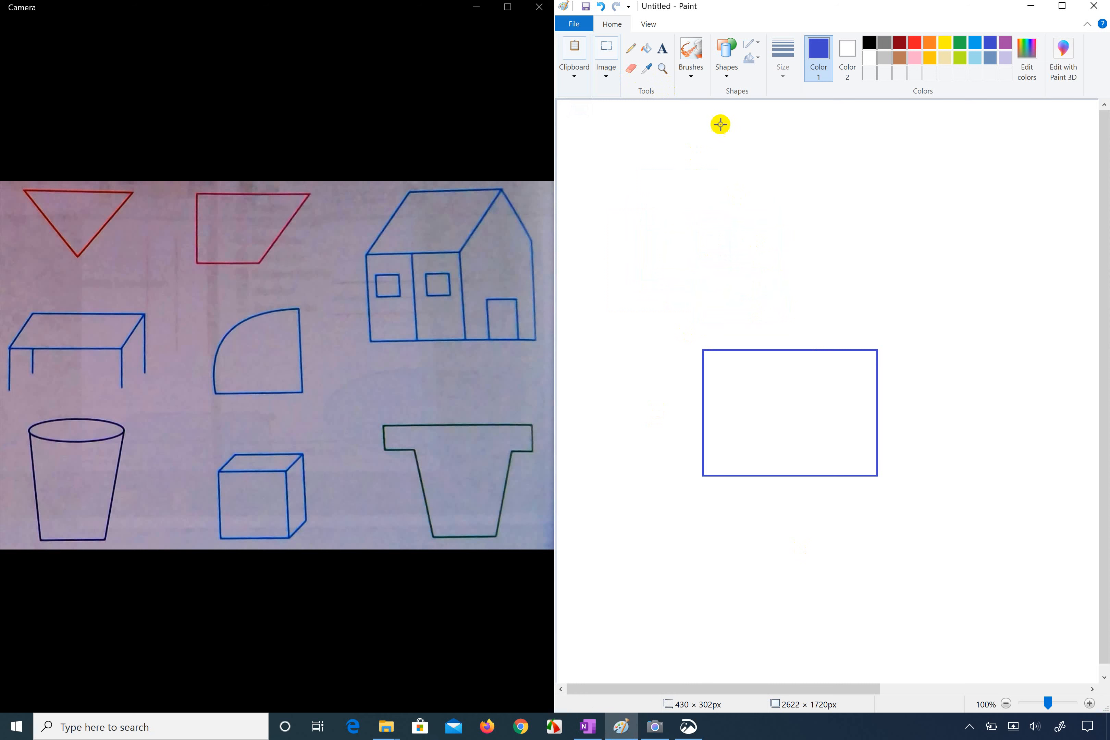
Step: Draw the house's roof with parallel slanted lines from the rectangle's upper corners, joined by a top line about 494 px long
click(1053, 9)
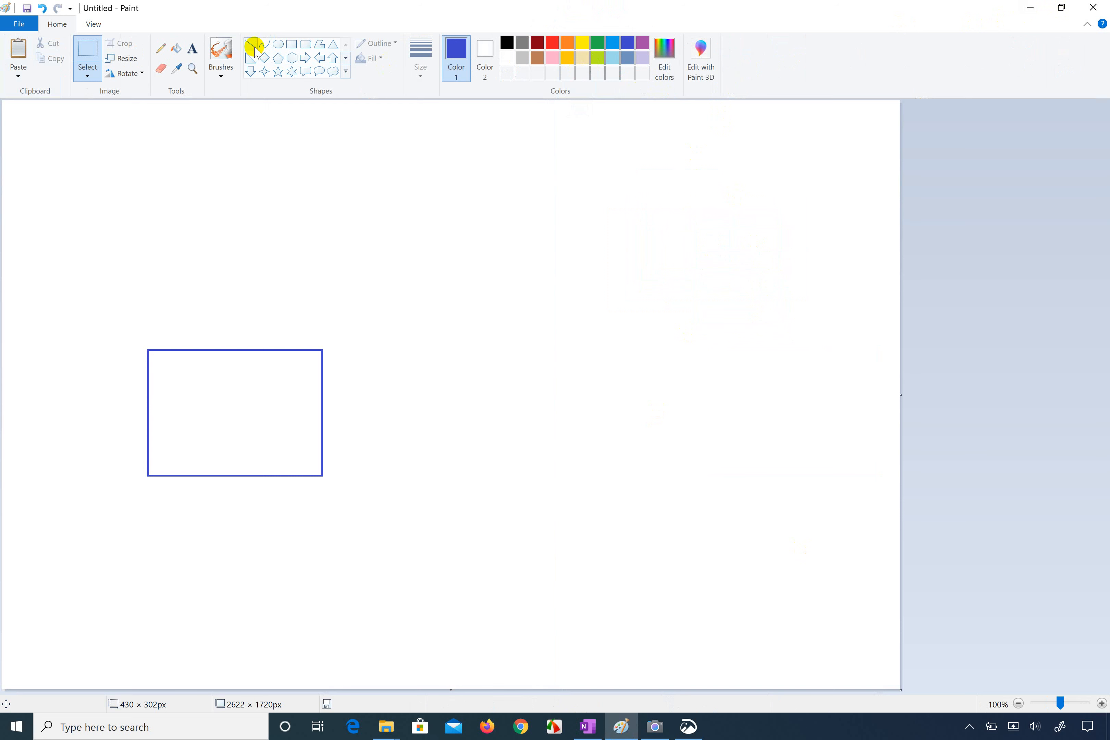
click(250, 44)
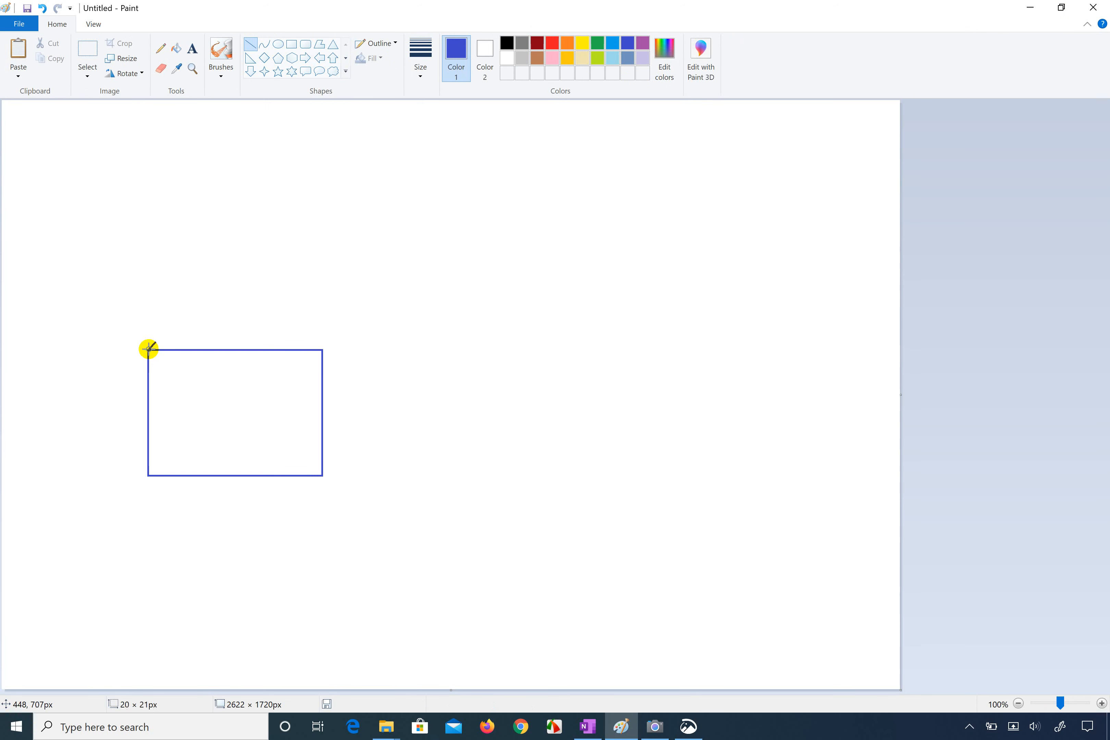
mouse_move(149, 349)
mouse_down()
mouse_move(203, 285)
mouse_move(243, 262)
mouse_up()
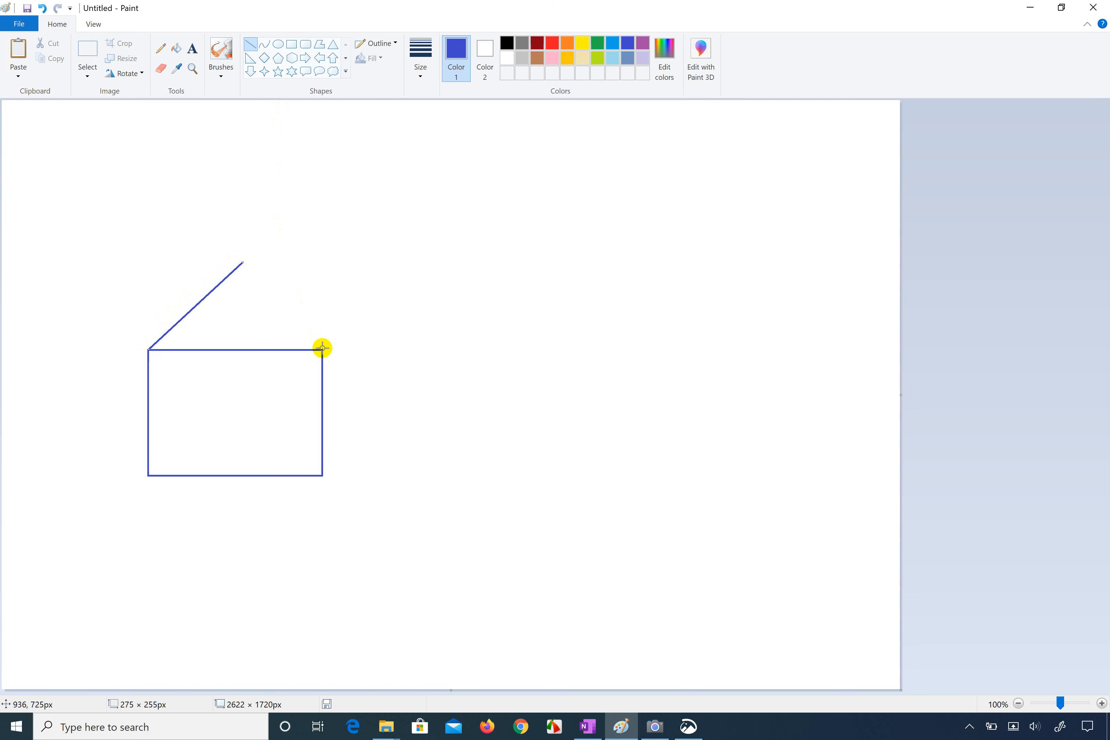
drag(322, 349, 408, 270)
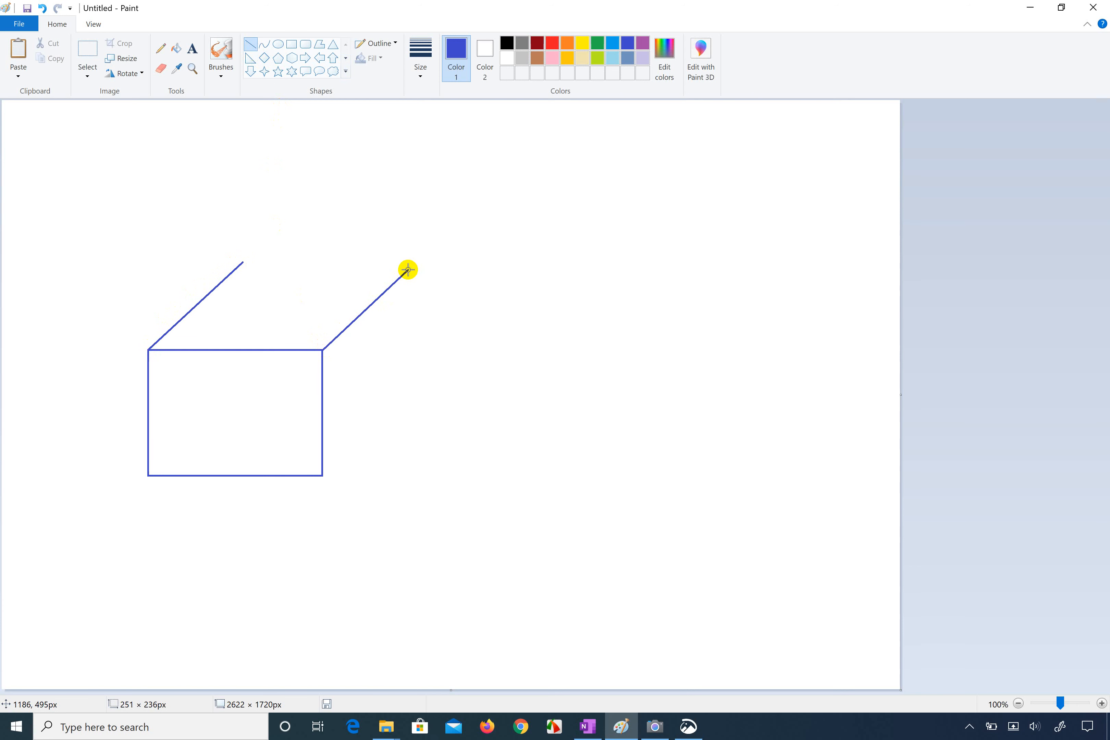
mouse_move(408, 270)
mouse_down()
mouse_move(397, 281)
mouse_move(413, 262)
mouse_up()
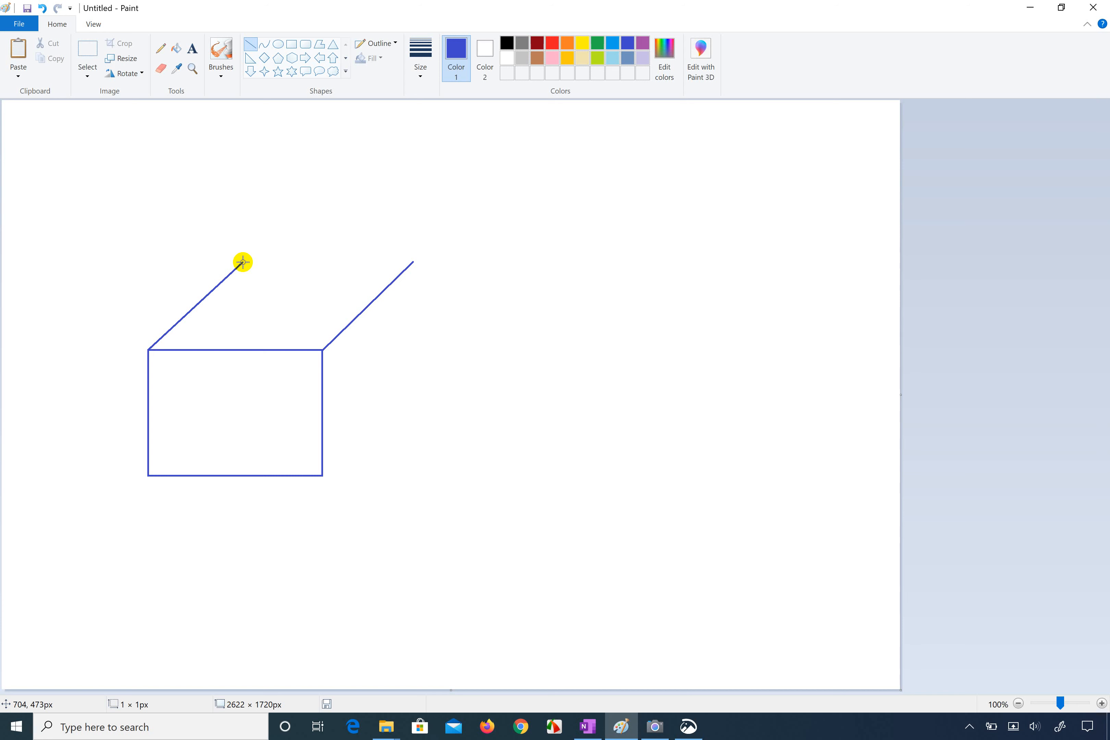
drag(242, 262, 412, 263)
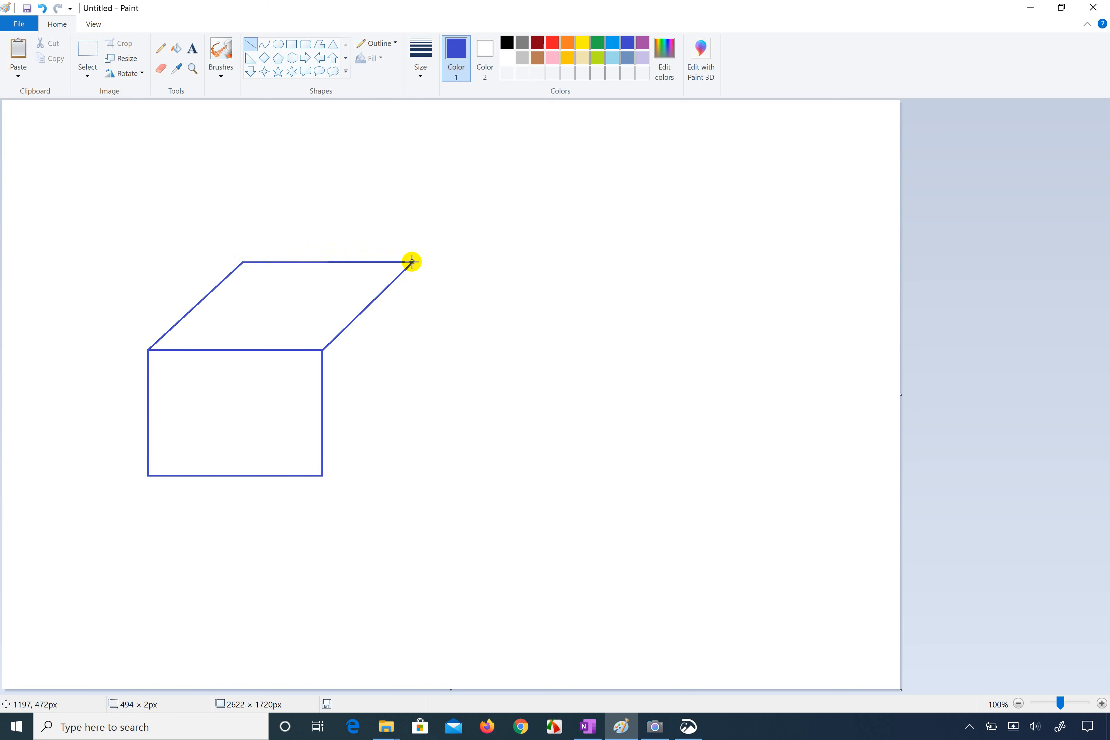
drag(412, 262, 412, 262)
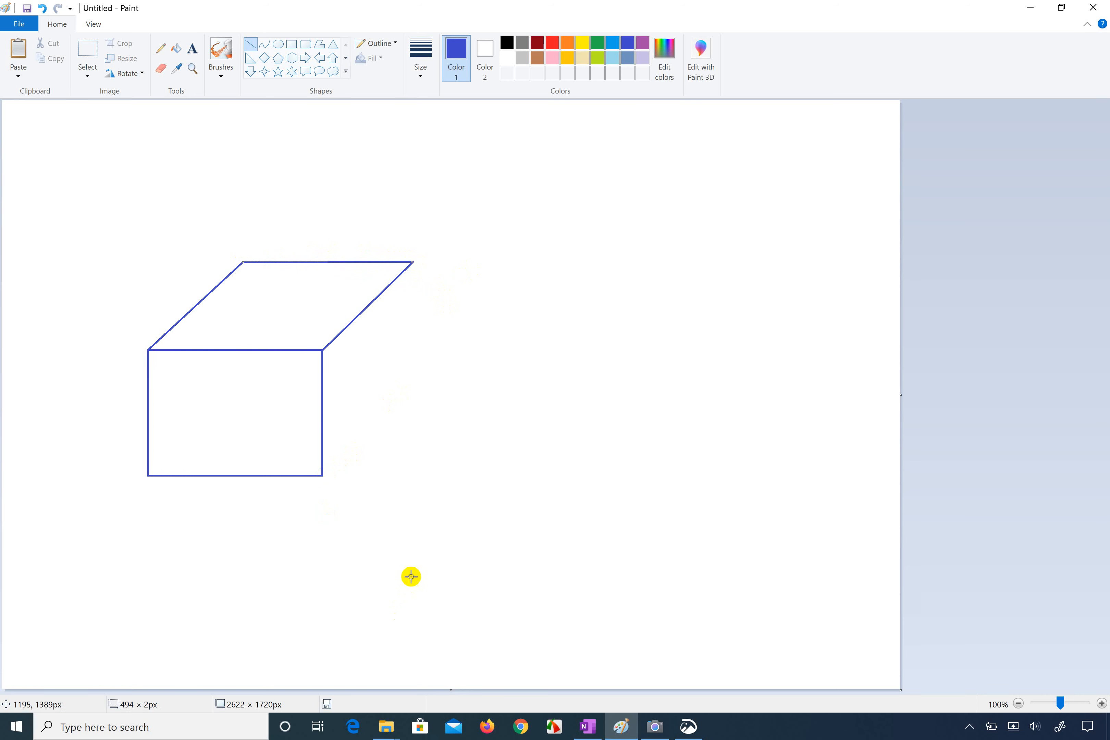
Step: Compare the roof drawing with the reference house side by side, and restore Paint to full size
key(super+Right)
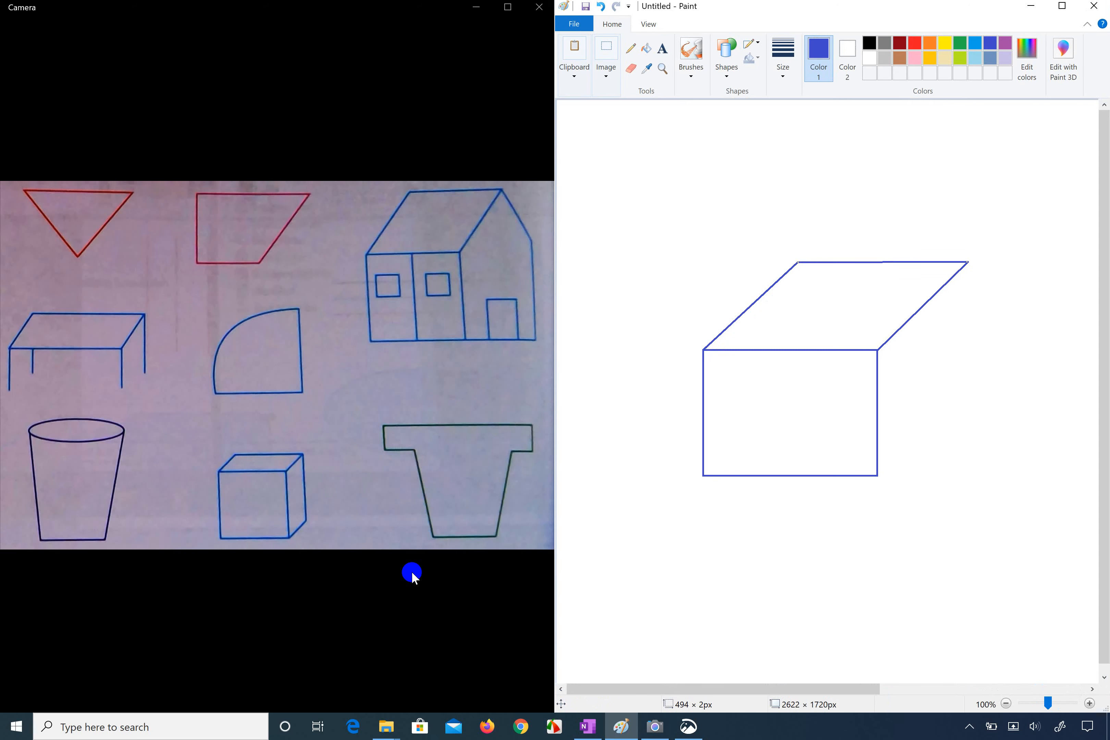
key(super+Left)
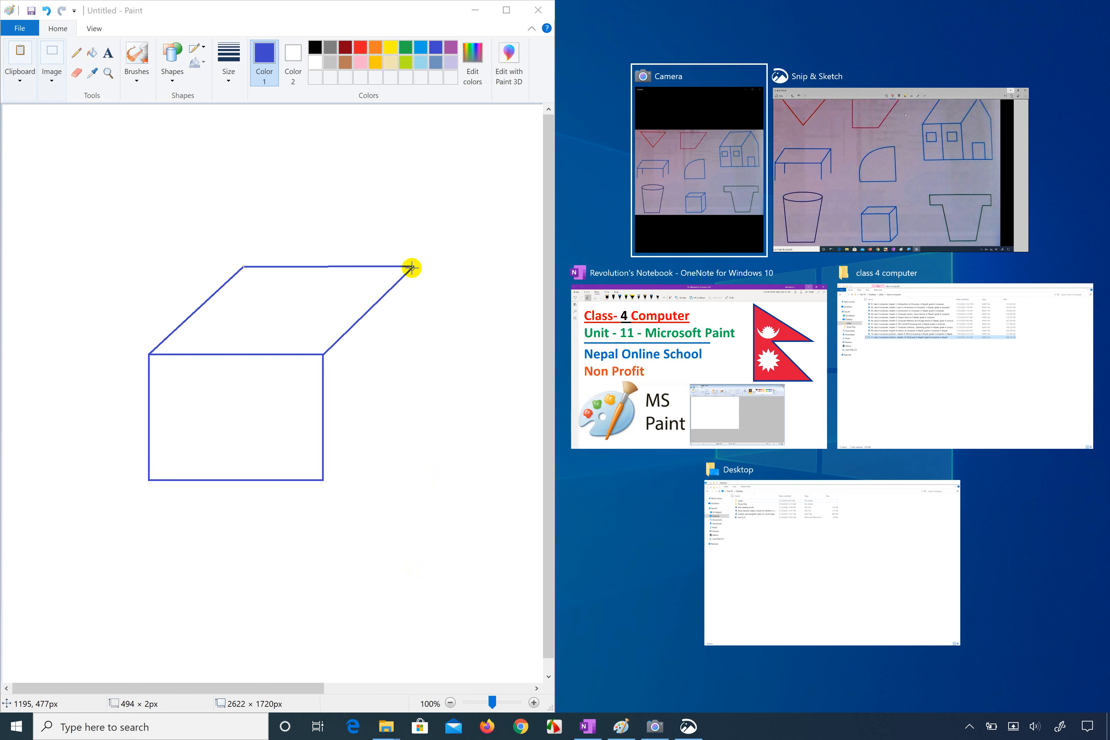
click(416, 296)
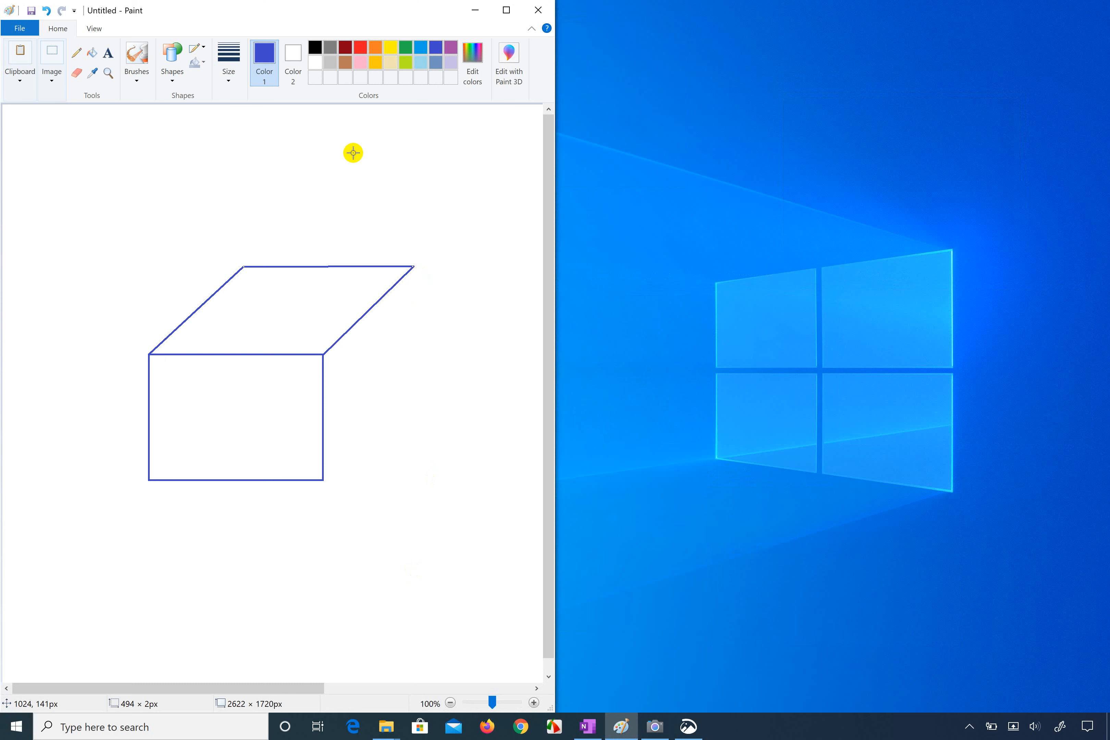
click(511, 9)
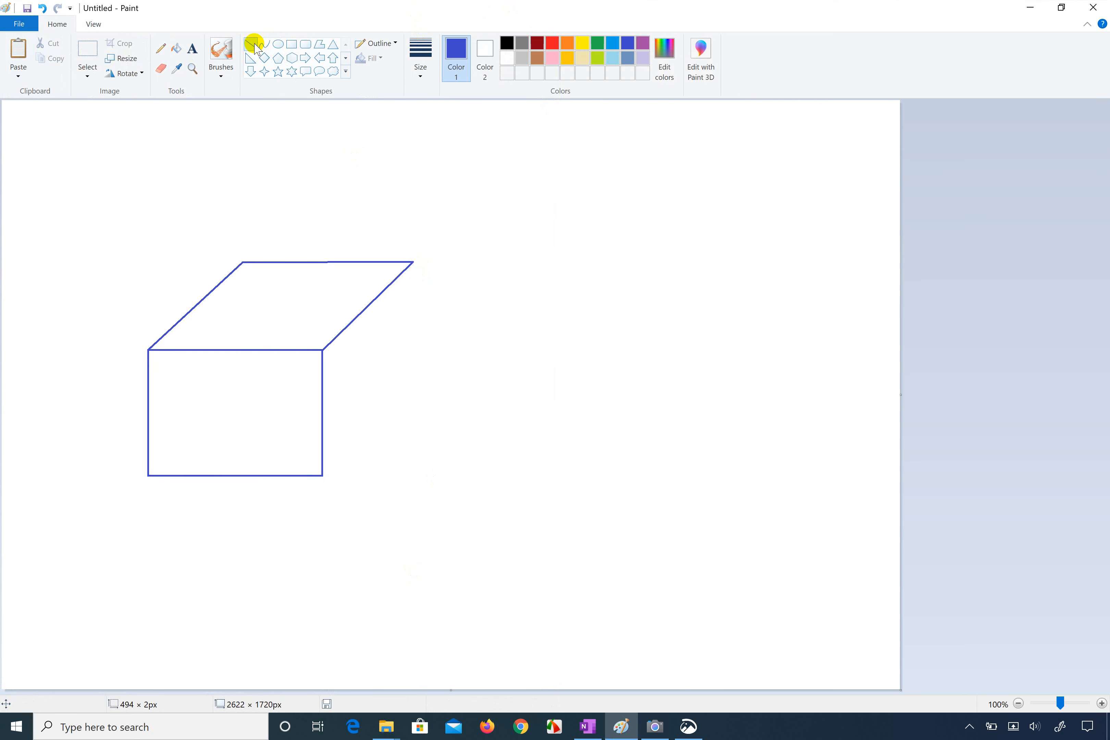
Step: Draw the house's side wall: a slanted line from the roof peak, a vertical edge about 323 px high, and a sloping base line to the front wall
click(253, 44)
drag(413, 261, 450, 336)
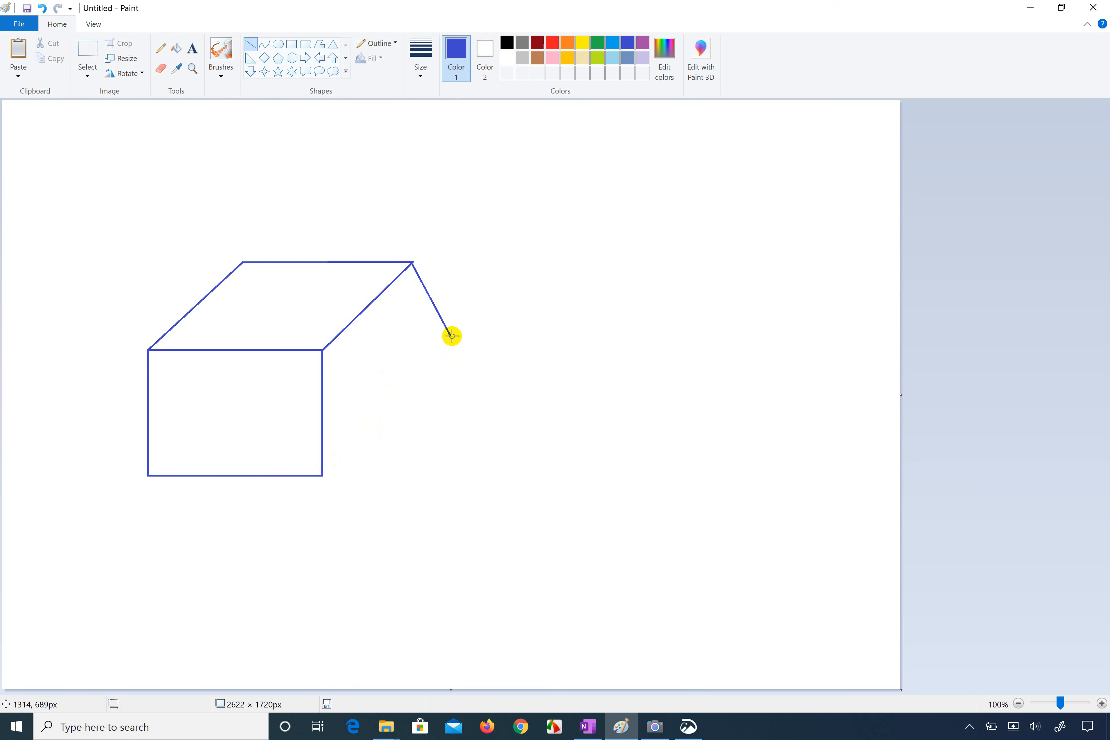
drag(451, 336, 451, 449)
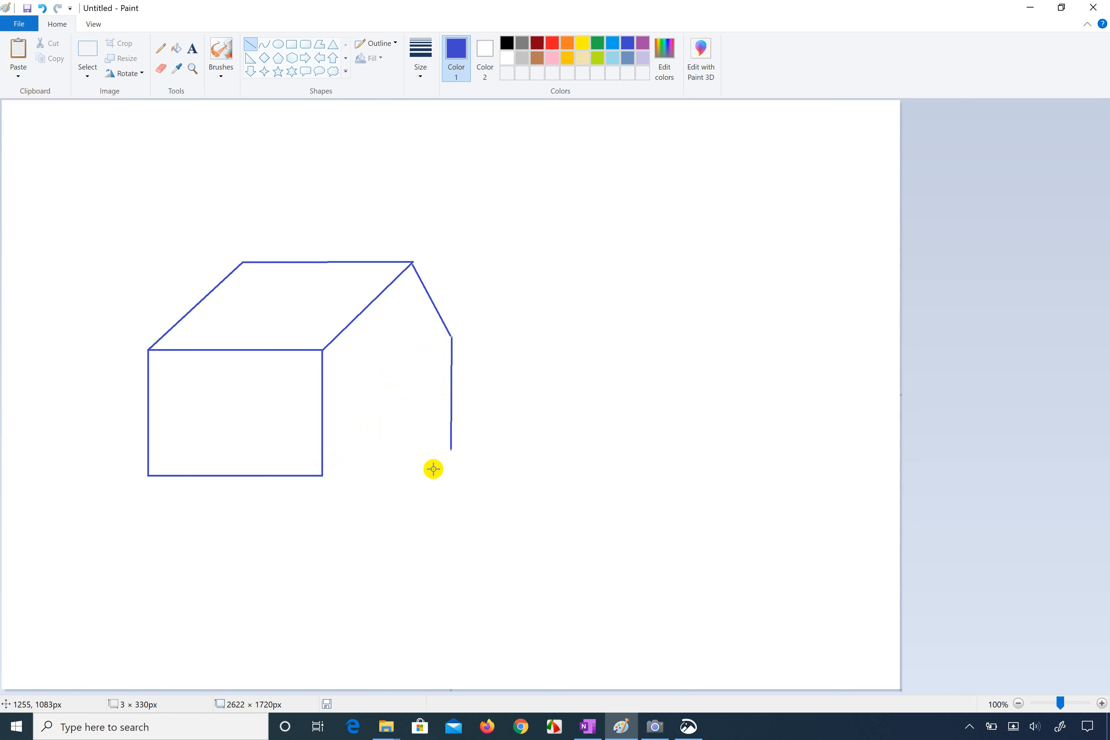
drag(450, 449, 454, 446)
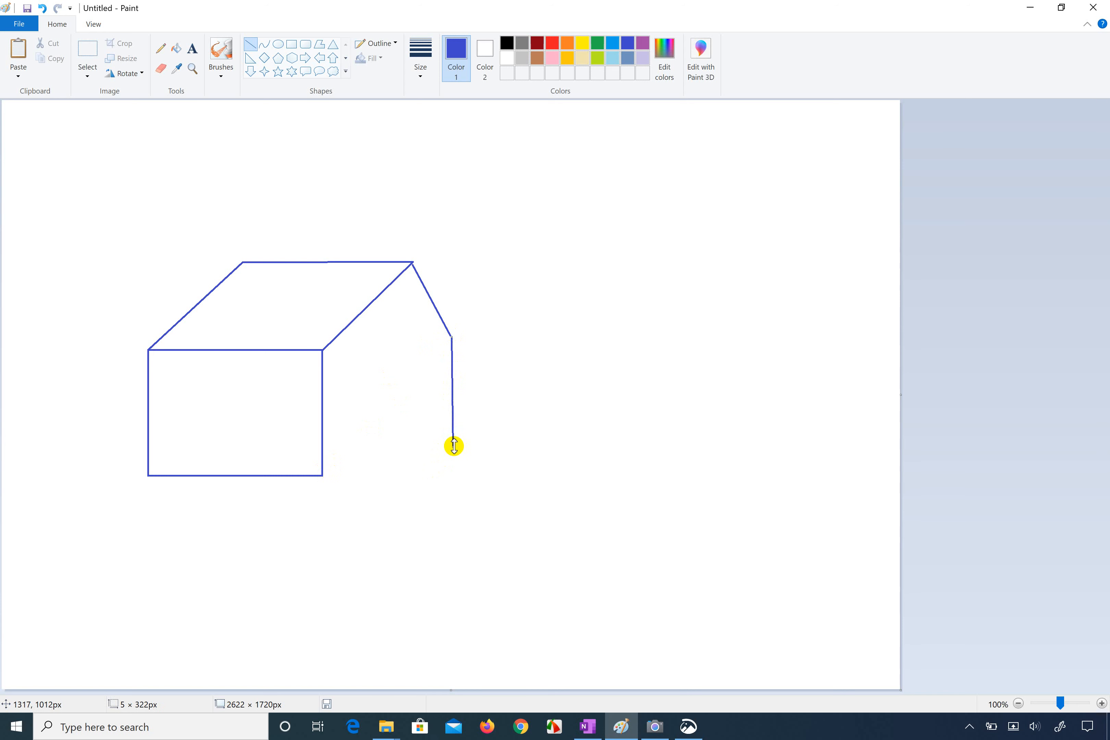
click(338, 479)
drag(452, 446, 320, 475)
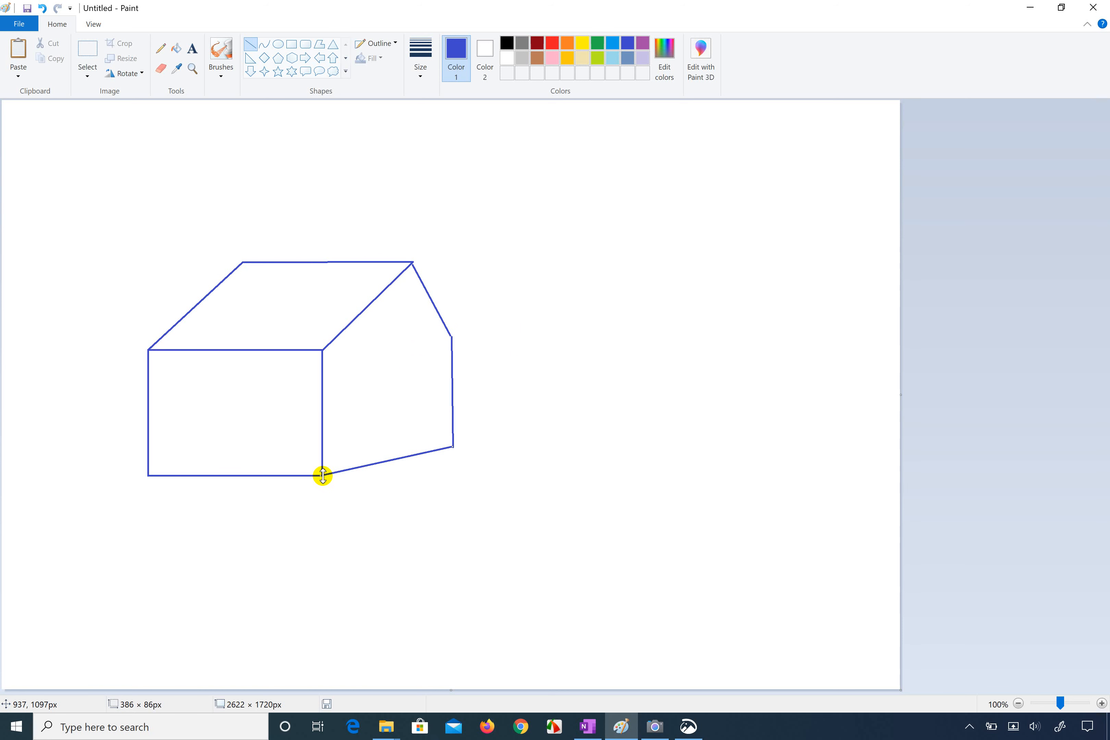
drag(323, 476, 325, 476)
click(510, 376)
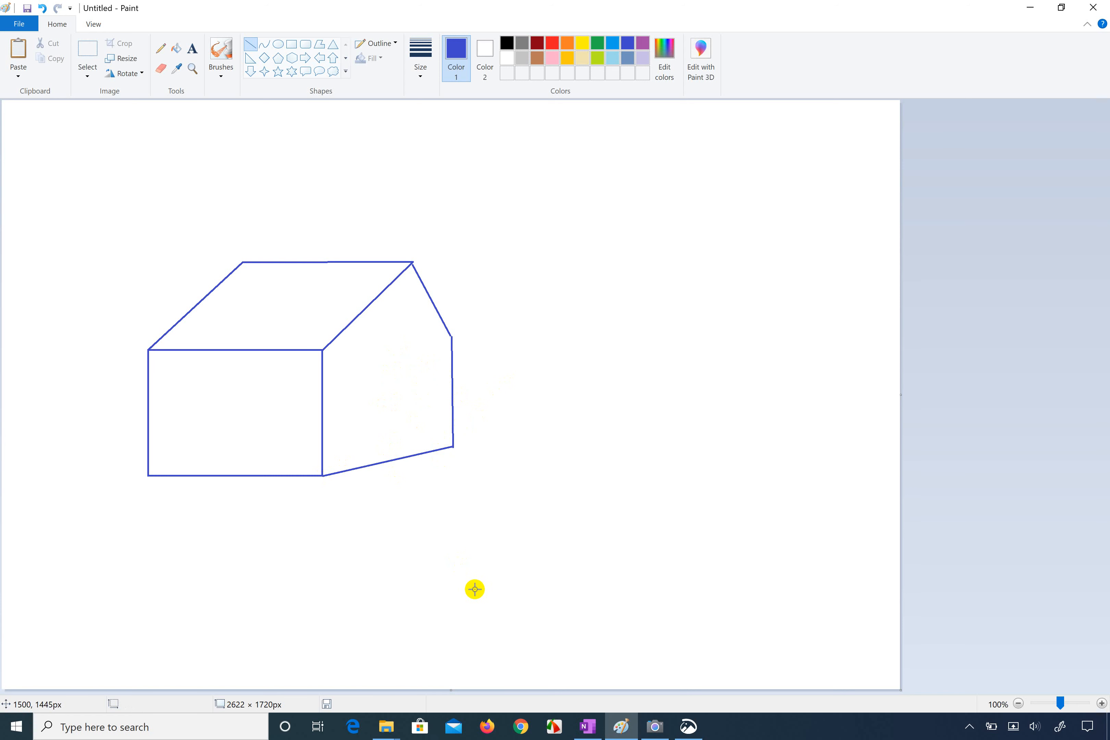
Step: Switch to the Snip & Sketch image of the reference sketches to examine the house
click(650, 726)
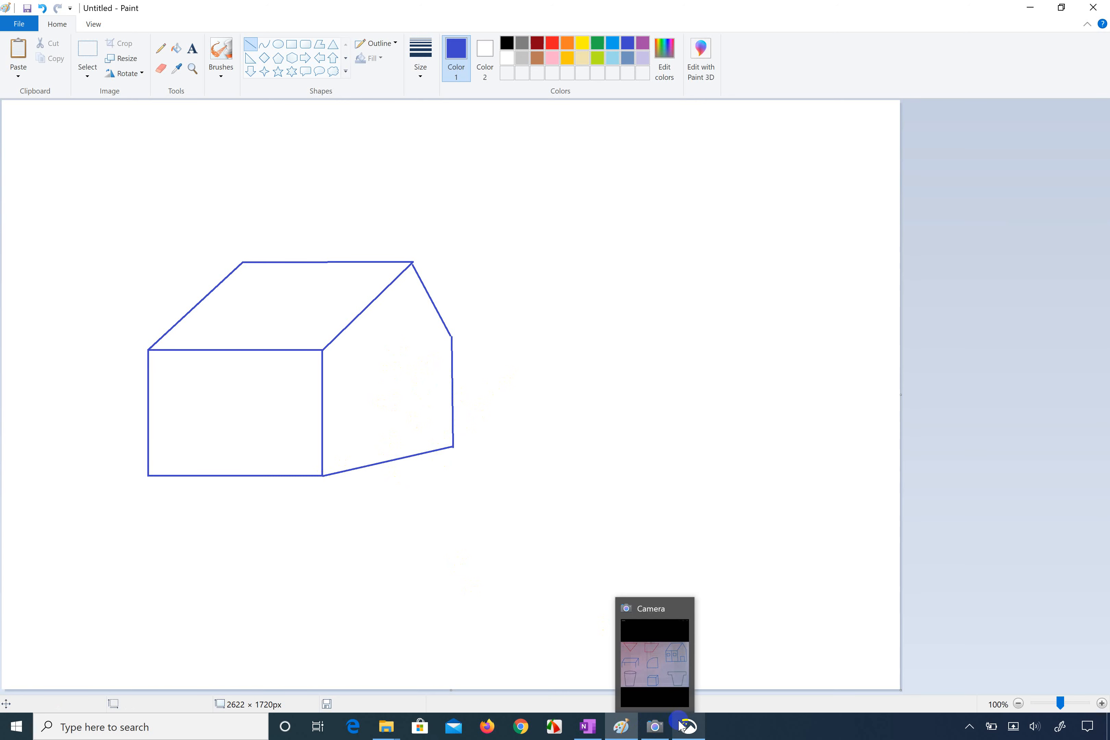
click(688, 727)
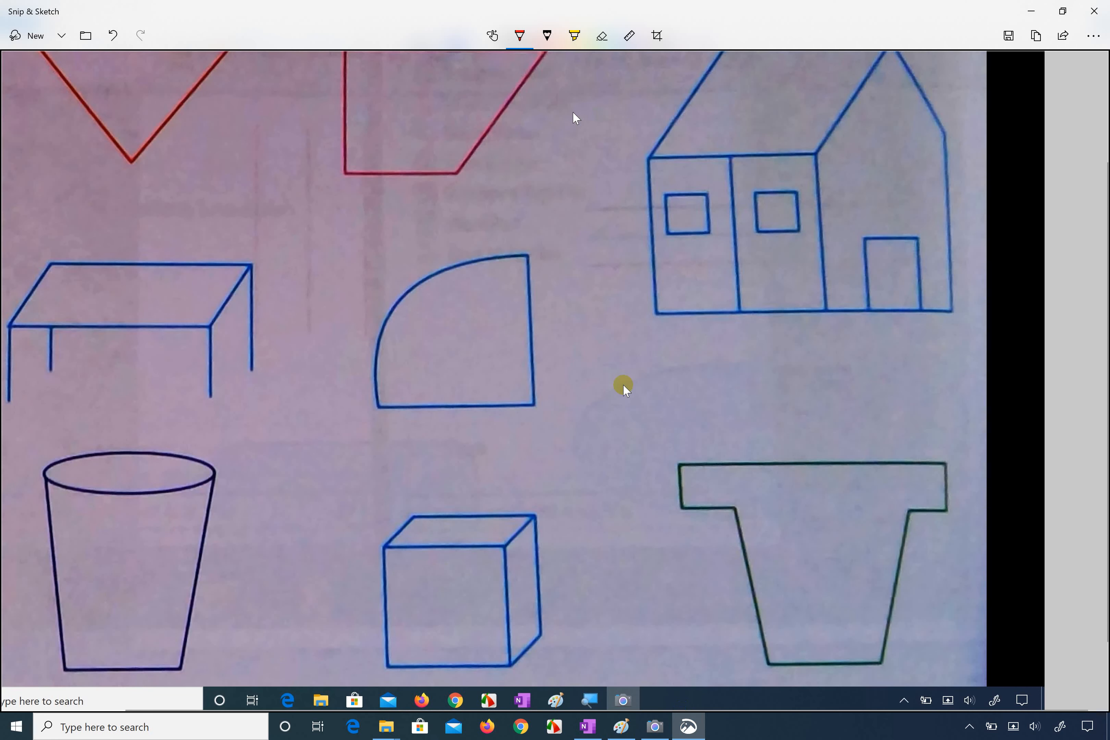
Step: Examine the reference house in Snip & Sketch and the Camera photo, and return to the Paint drawing
scroll(623, 385, up, 3)
scroll(652, 236, left, 3)
scroll(741, 193, down, 4)
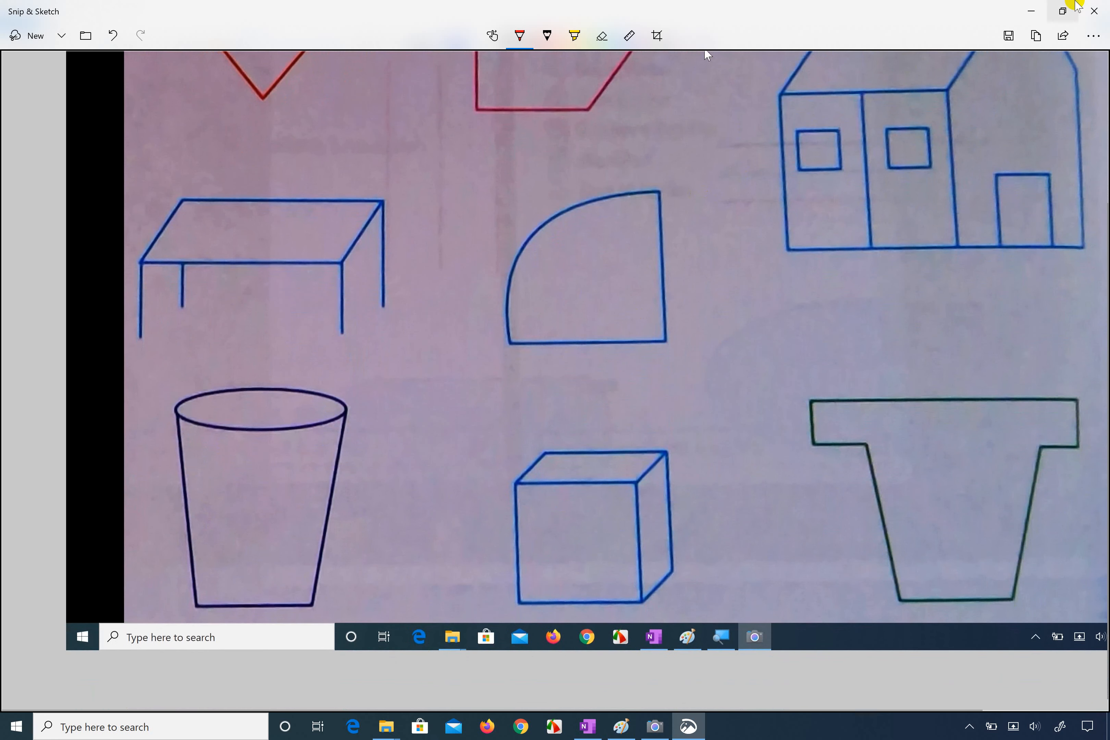
click(1031, 11)
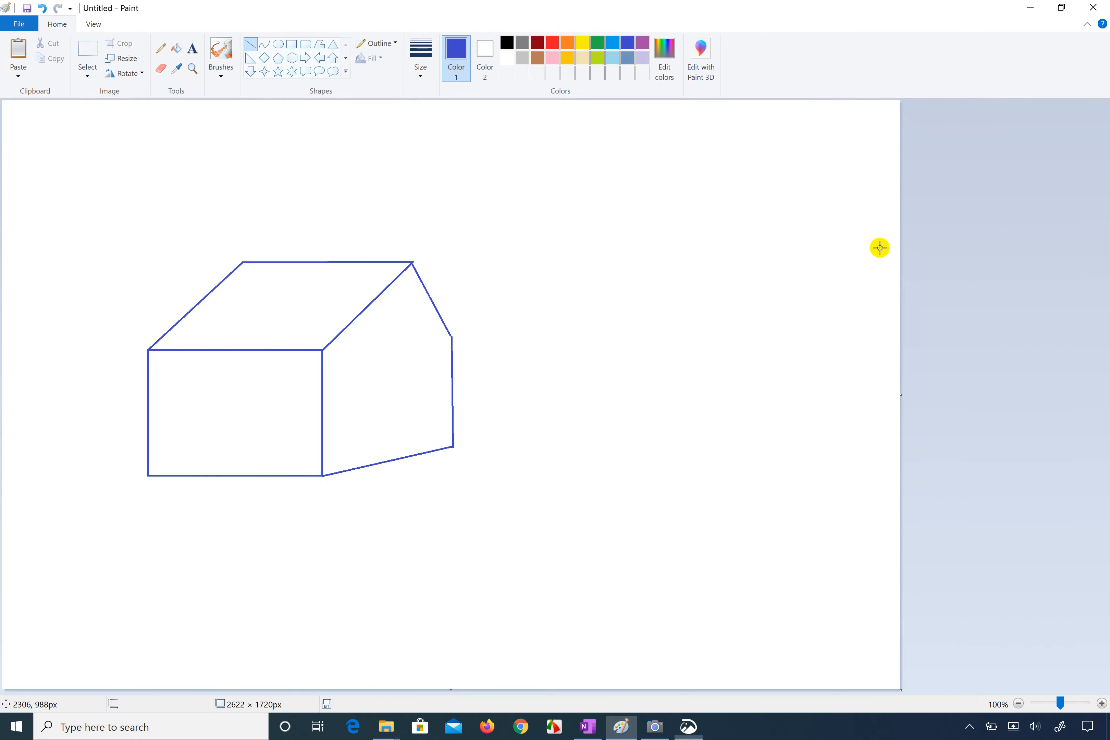
click(658, 736)
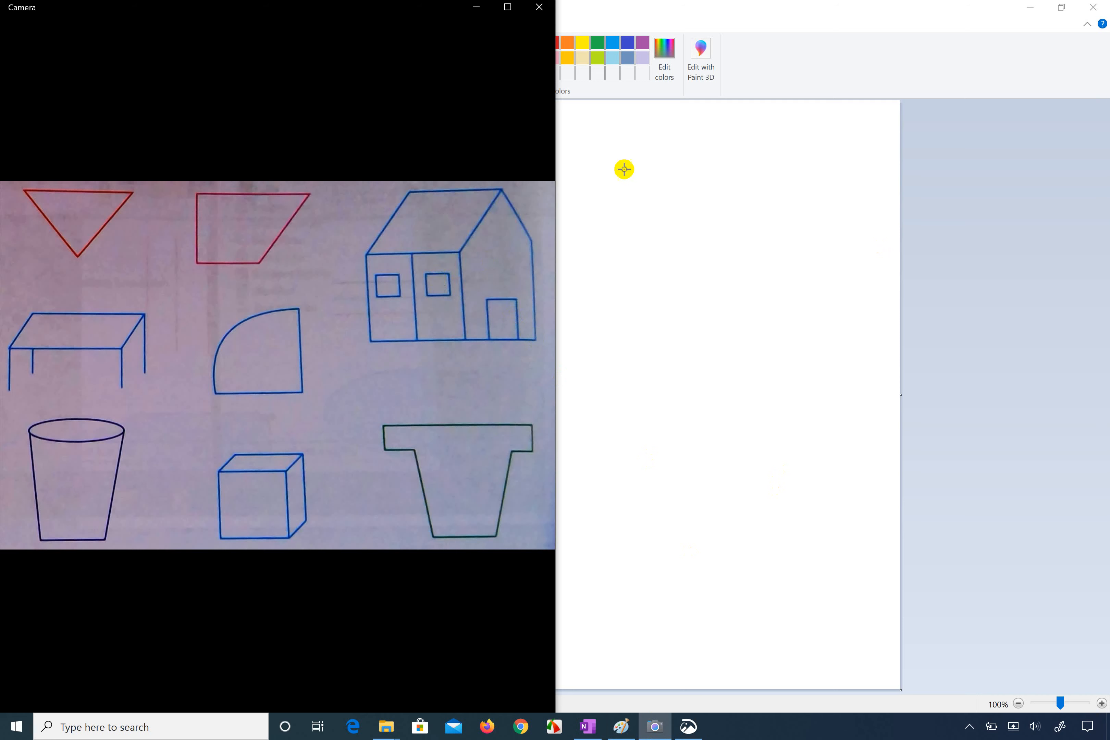
click(612, 487)
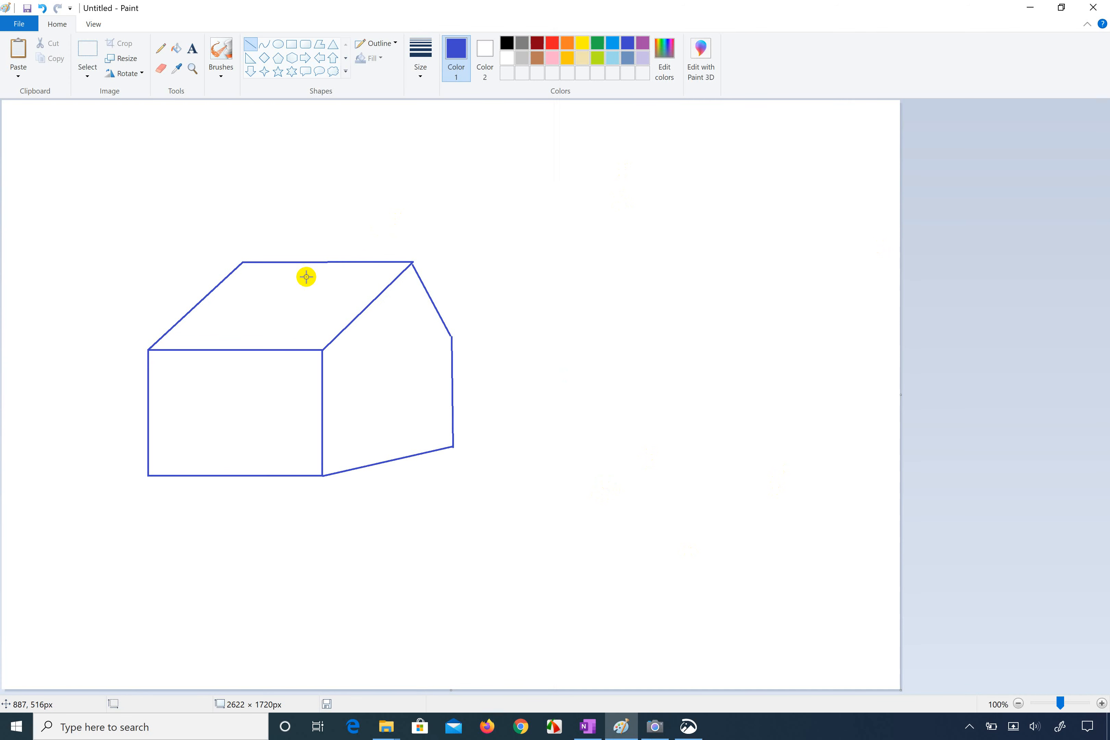
Step: Undo a trial dividing line and draw two rectangular windows, about 93 × 93 px and 124 × 83 px, on the house's front wall
mouse_move(222, 351)
mouse_down()
mouse_move(208, 446)
mouse_move(223, 476)
mouse_up()
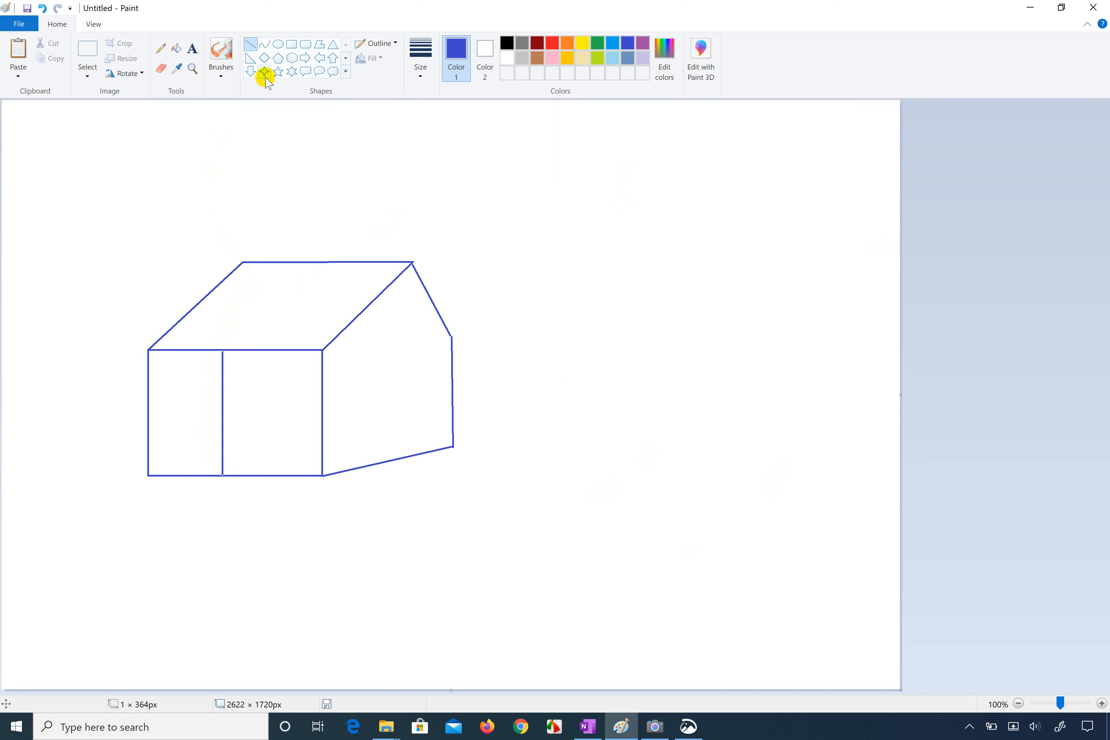
key(ctrl+z)
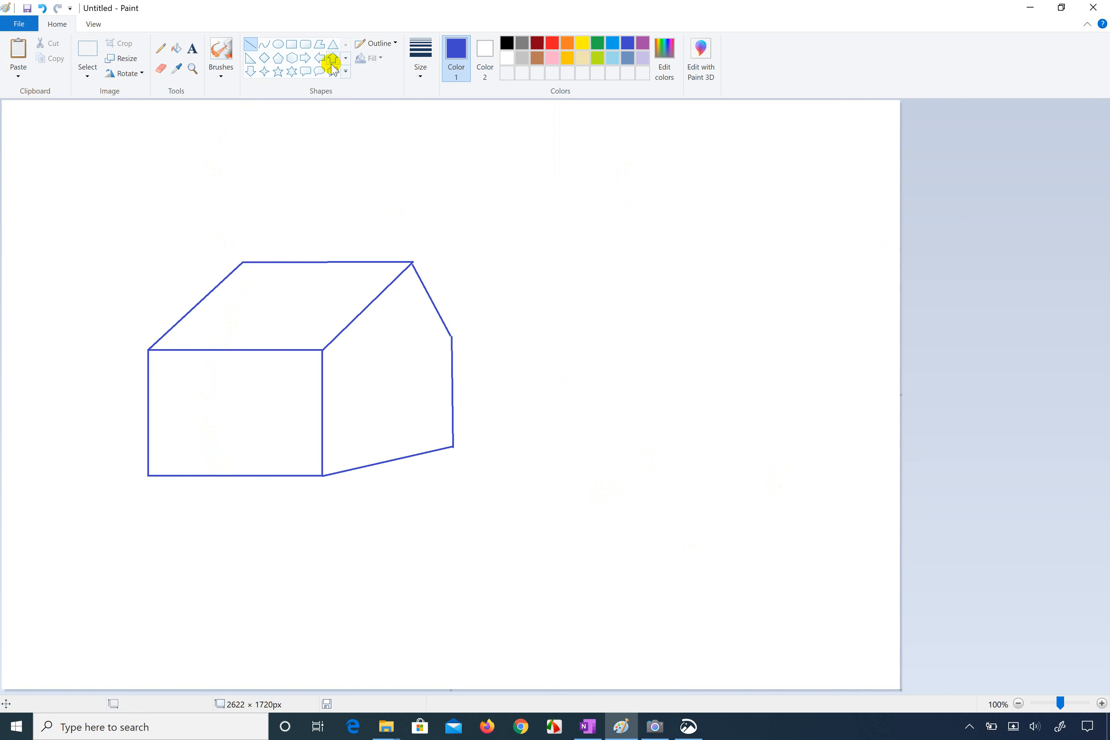
click(292, 45)
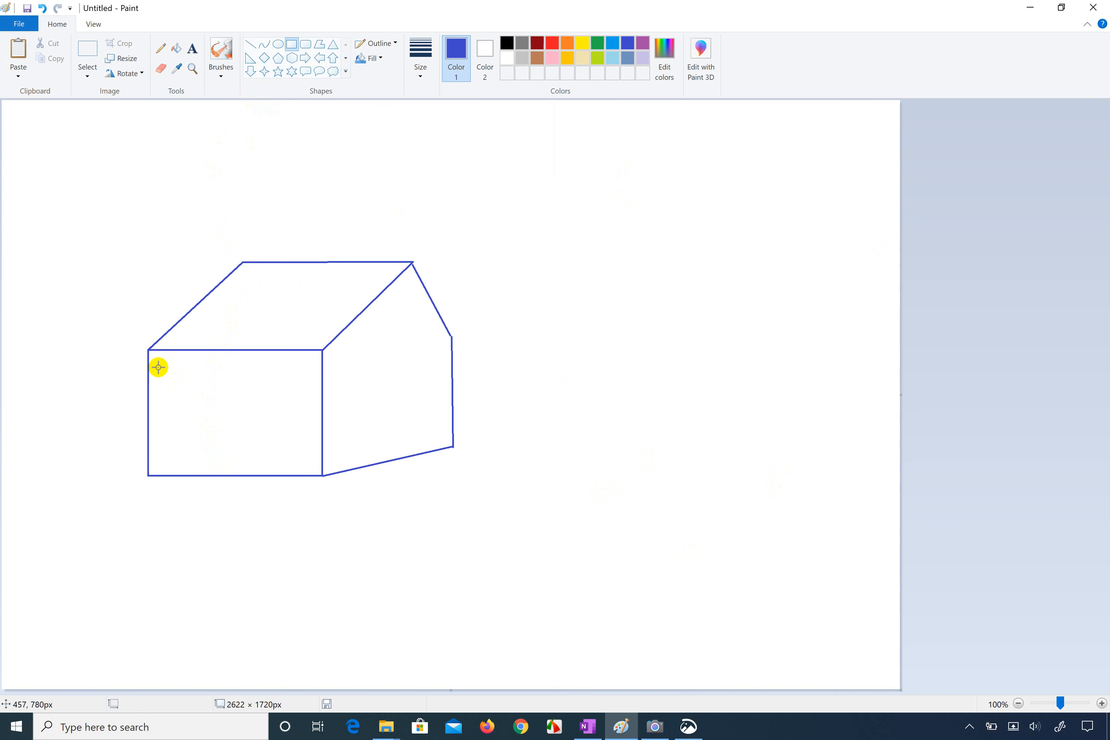
drag(159, 367, 191, 399)
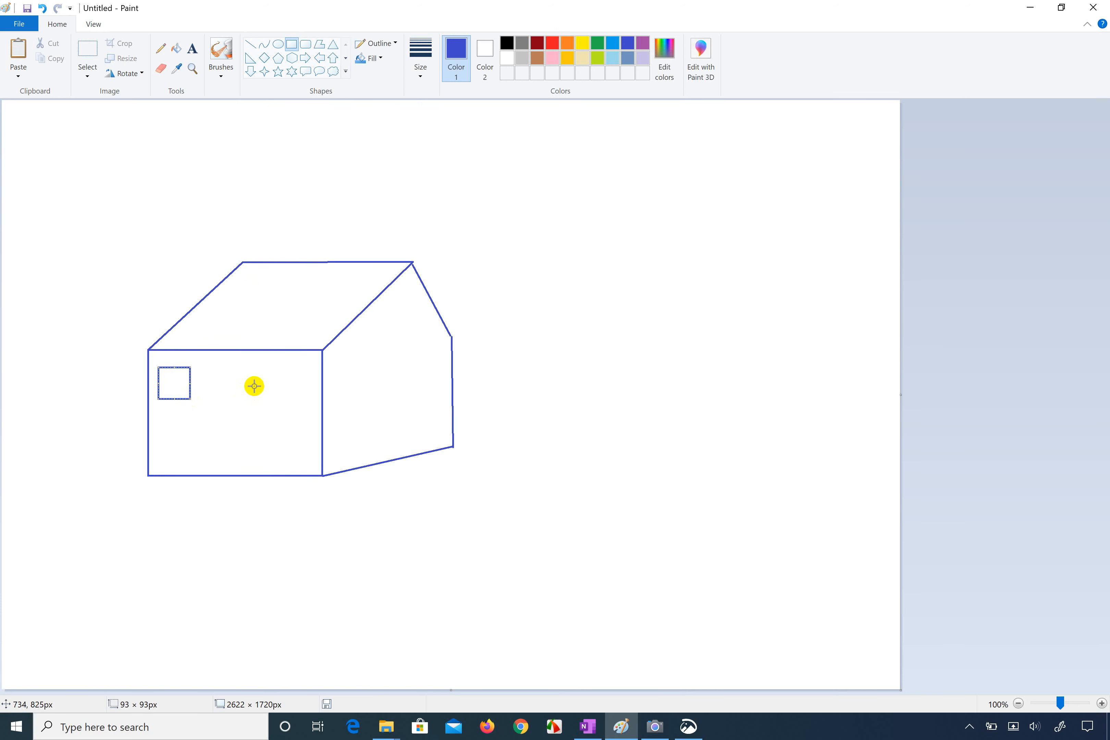
drag(251, 370, 293, 398)
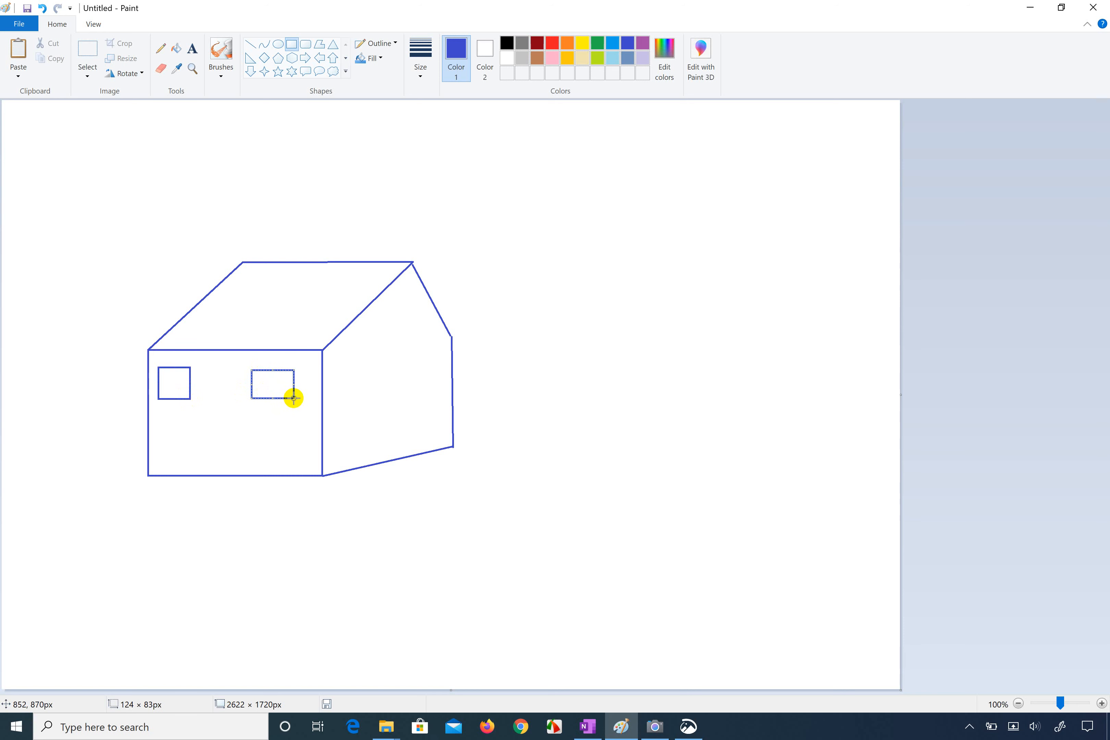
Step: Delete a trial rectangular door from the side wall and draw a vertical dividing line about 369 px high between the two front windows
drag(375, 370, 421, 454)
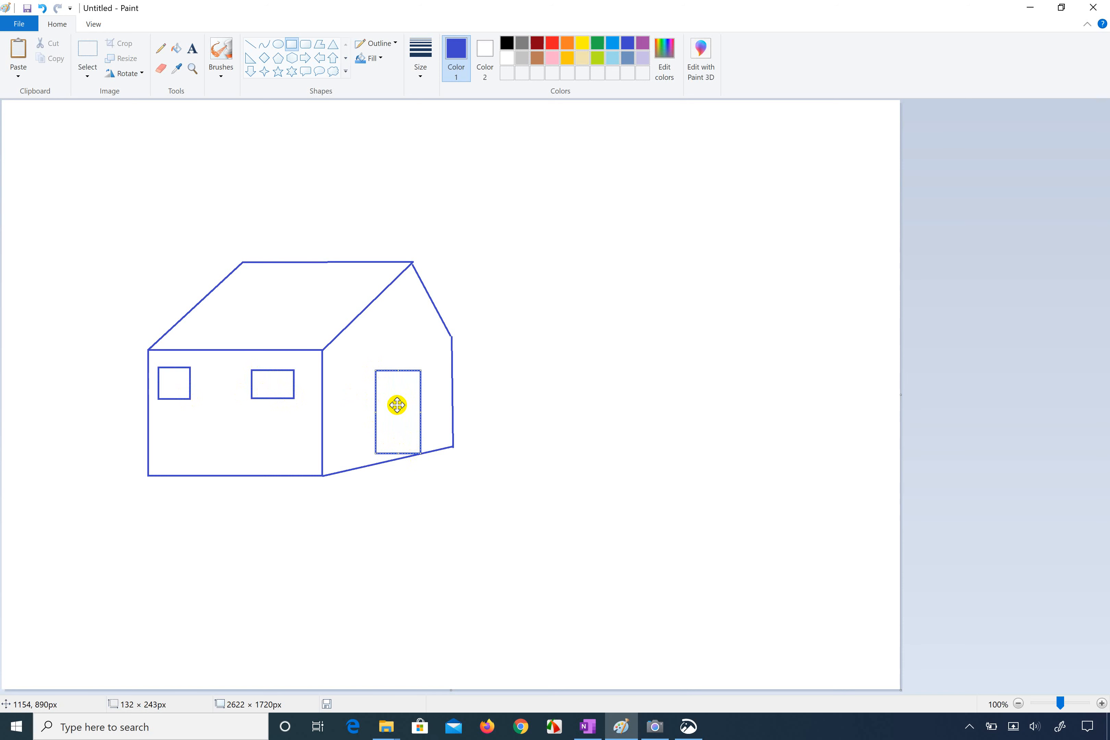
key(Delete)
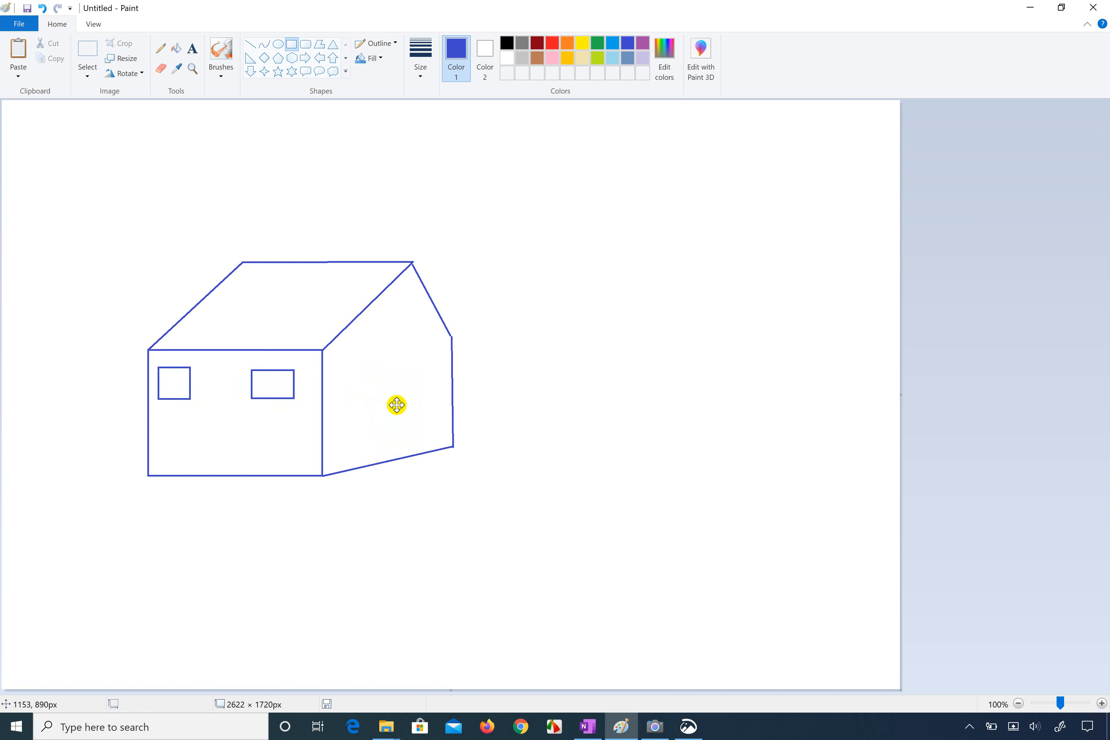
click(251, 46)
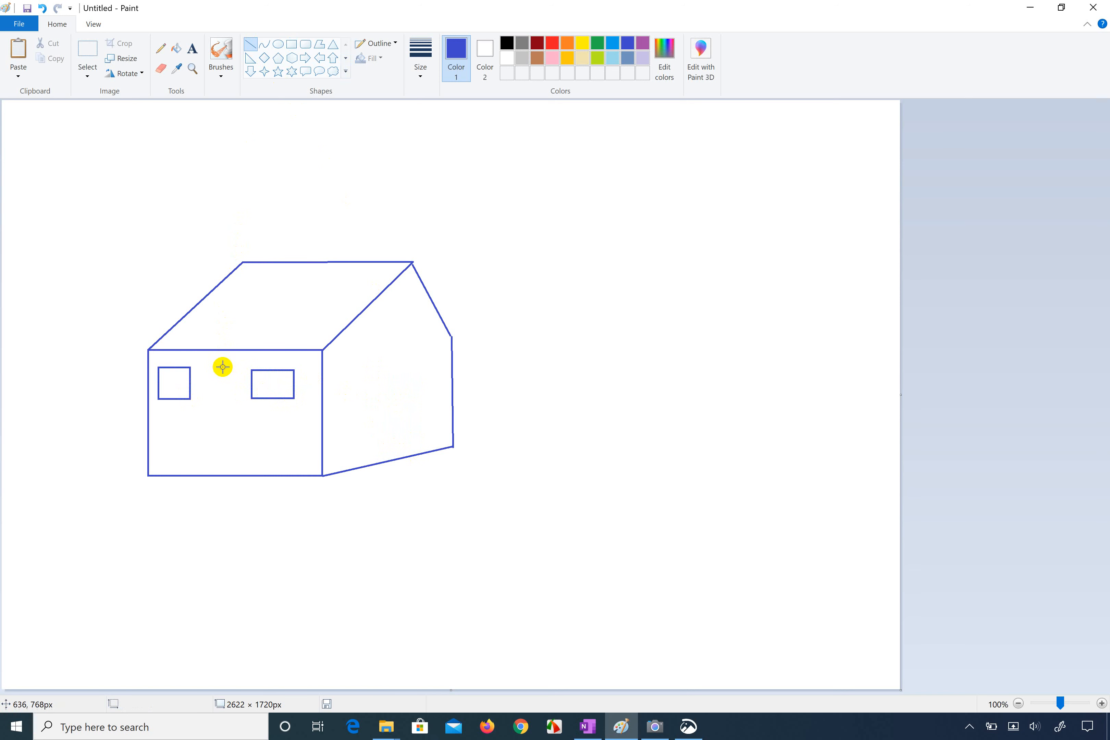
drag(227, 350, 228, 473)
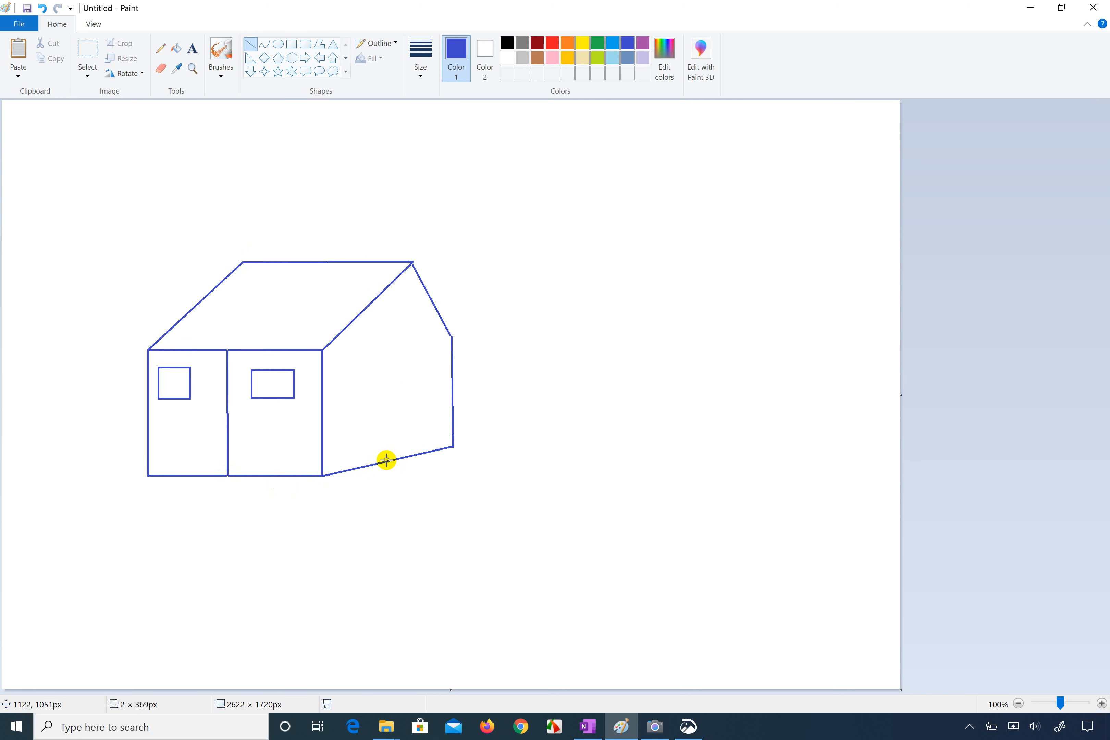
Step: Draw the side wall's door with straight lines: two vertical edges about 193 px high rising from the sloping base, joined by a slanted top
mouse_move(381, 462)
mouse_down()
mouse_move(380, 398)
mouse_move(394, 395)
mouse_move(383, 395)
mouse_up()
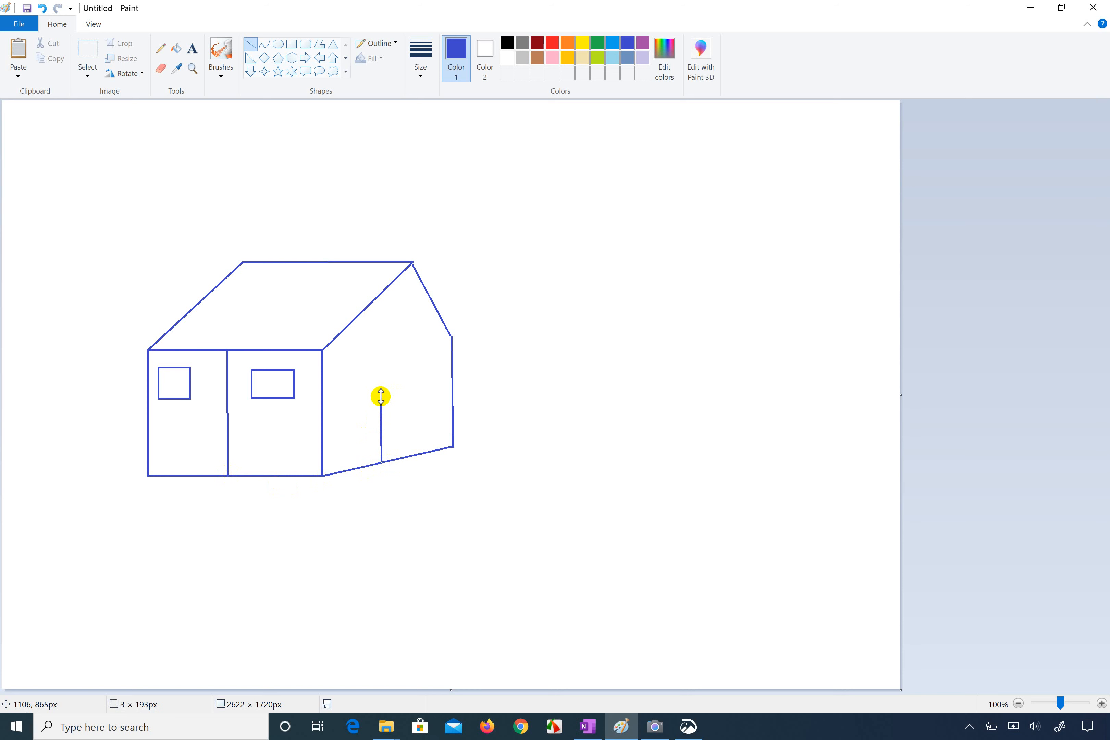
click(524, 448)
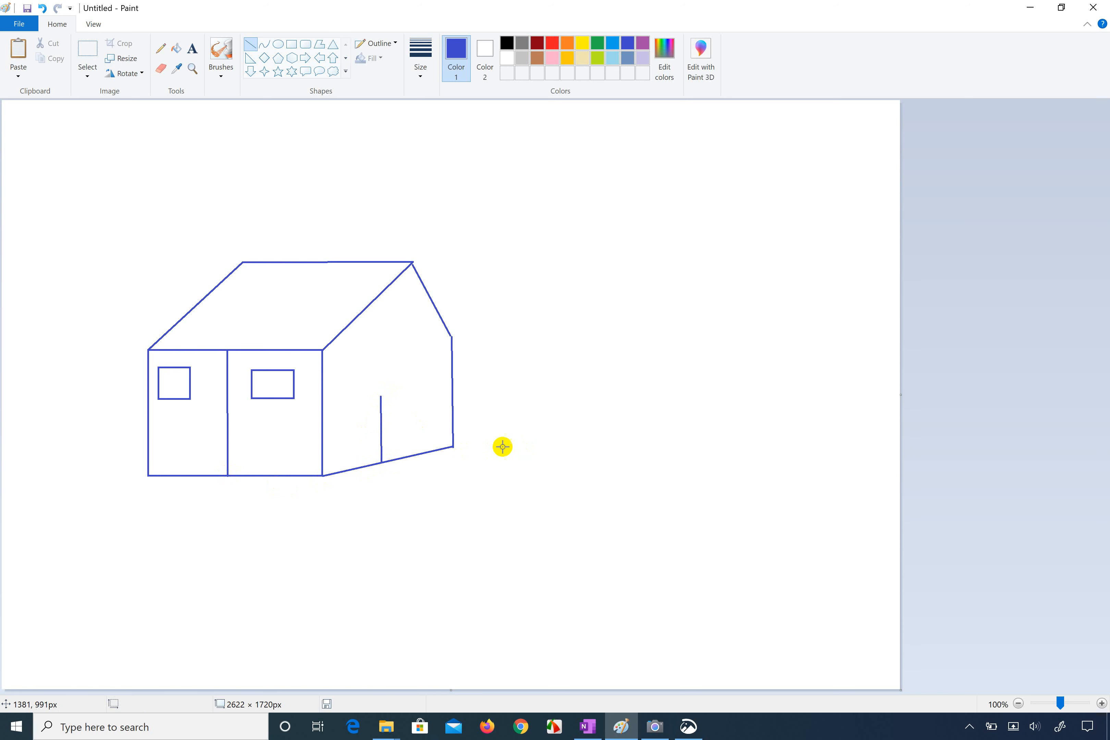
drag(381, 395, 404, 456)
click(488, 402)
click(534, 446)
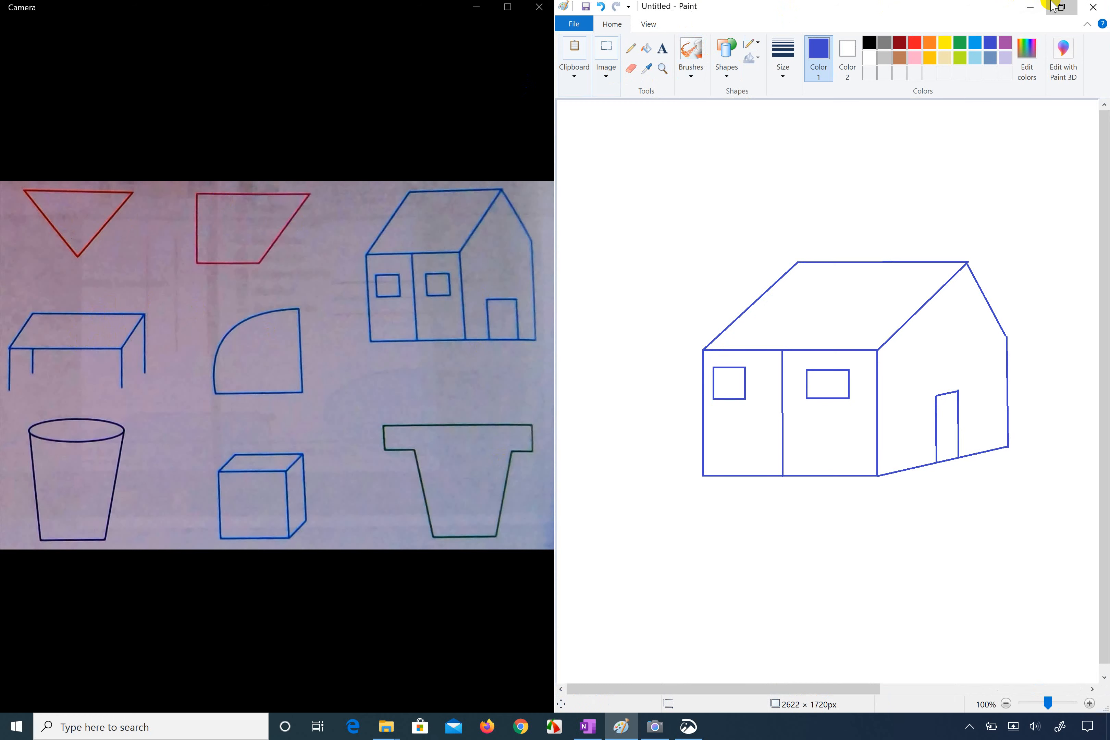
Step: View the reference photo beside the drawing to compare the house and examine the table, and restore Paint to full size
click(1063, 6)
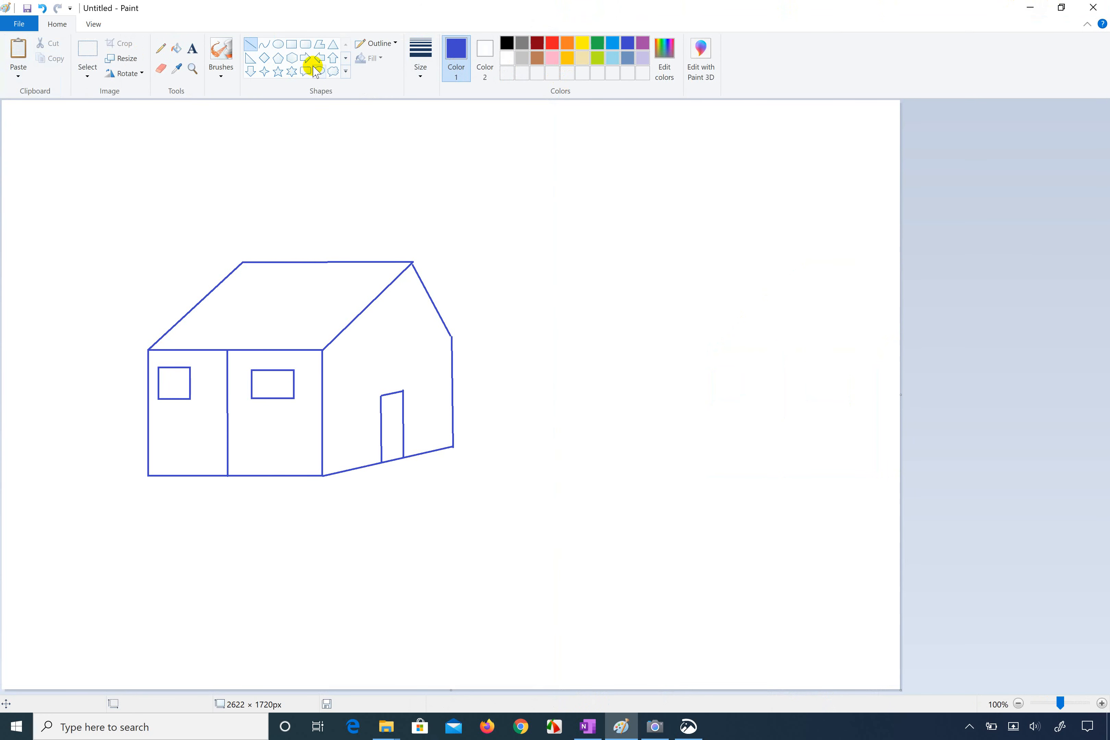
click(345, 71)
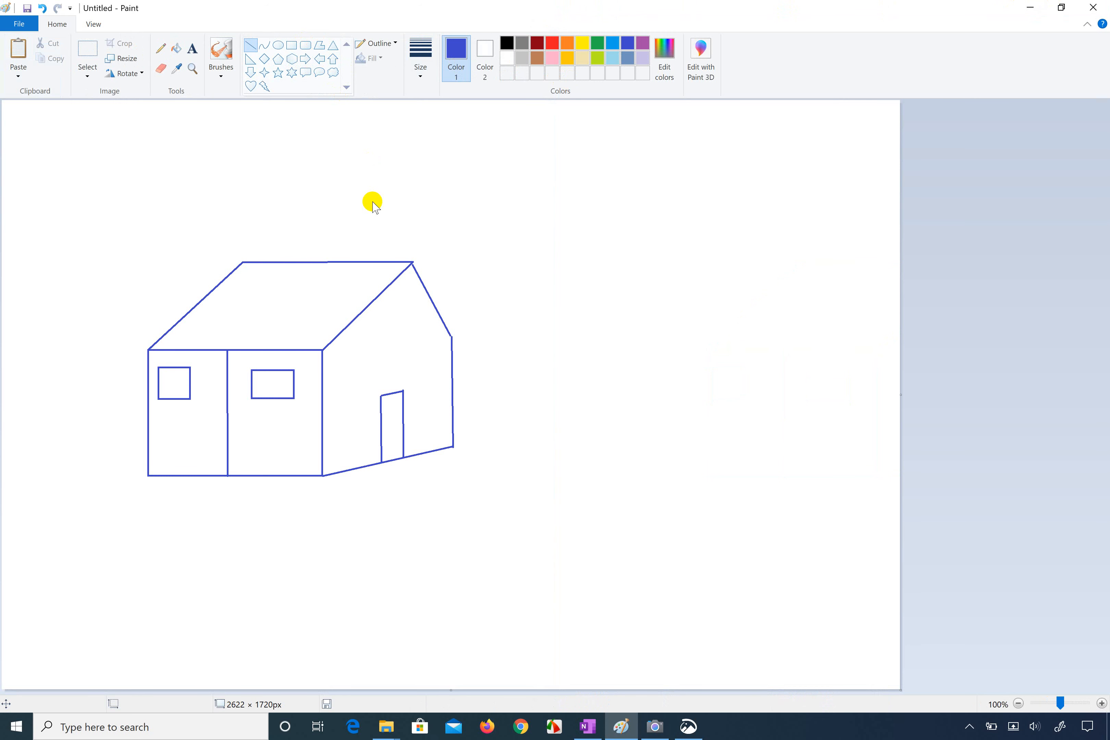
key(super+Right)
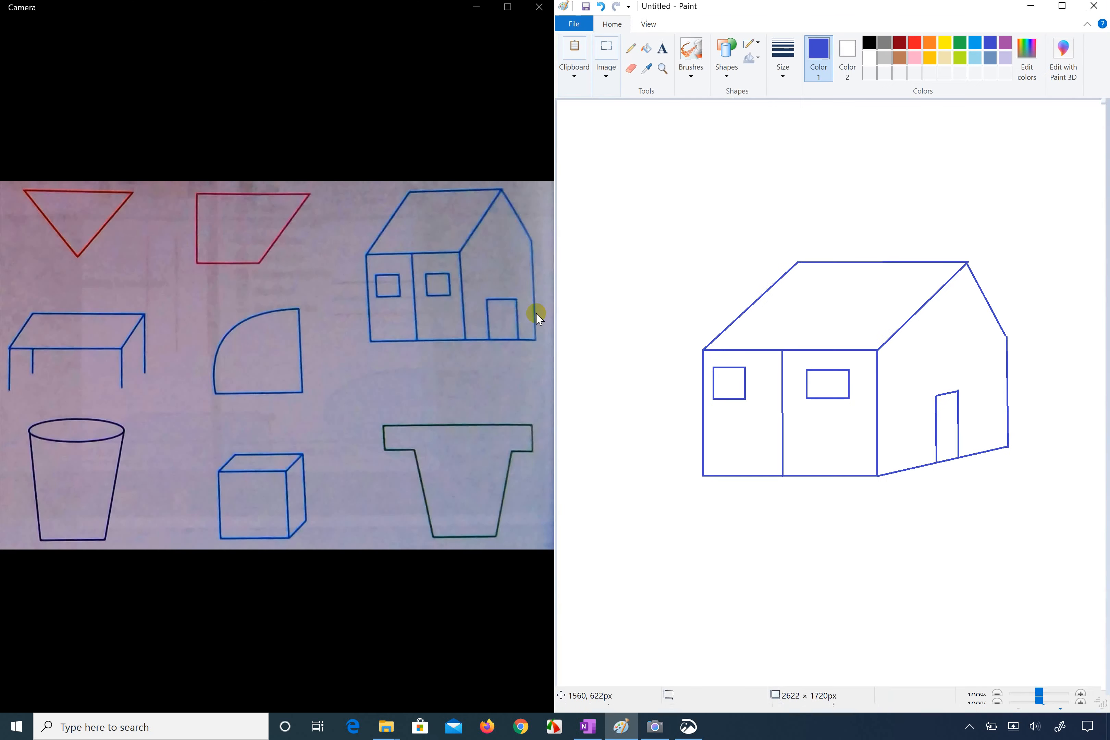
click(159, 377)
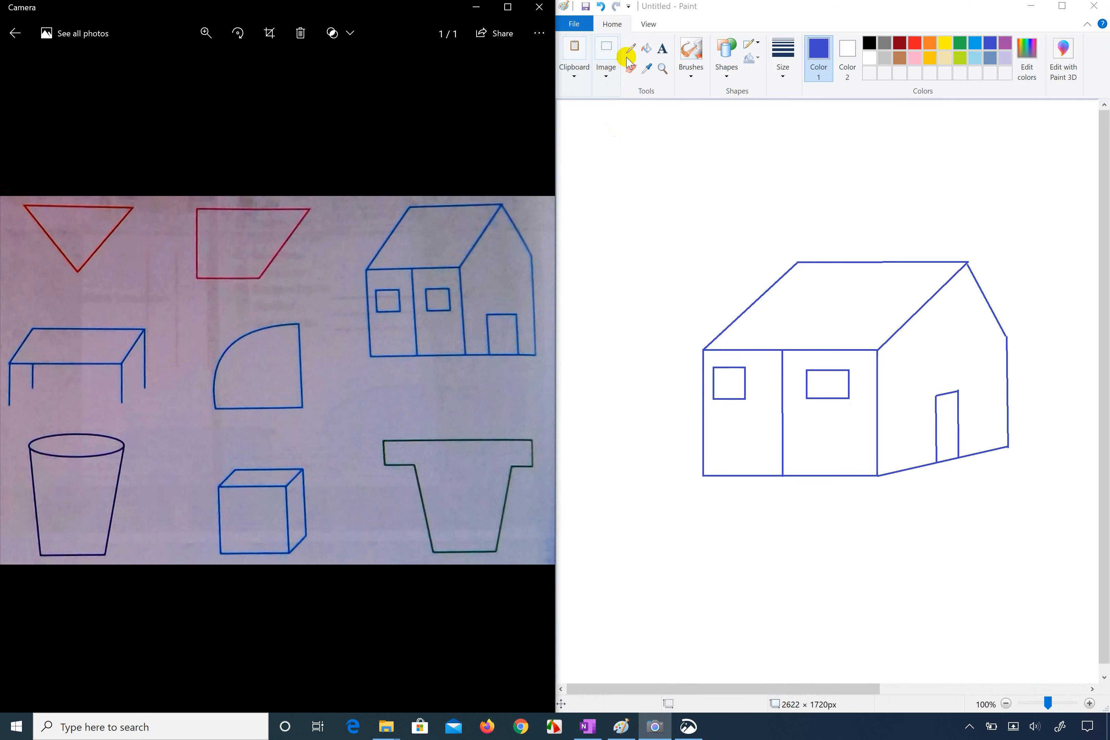
click(1063, 6)
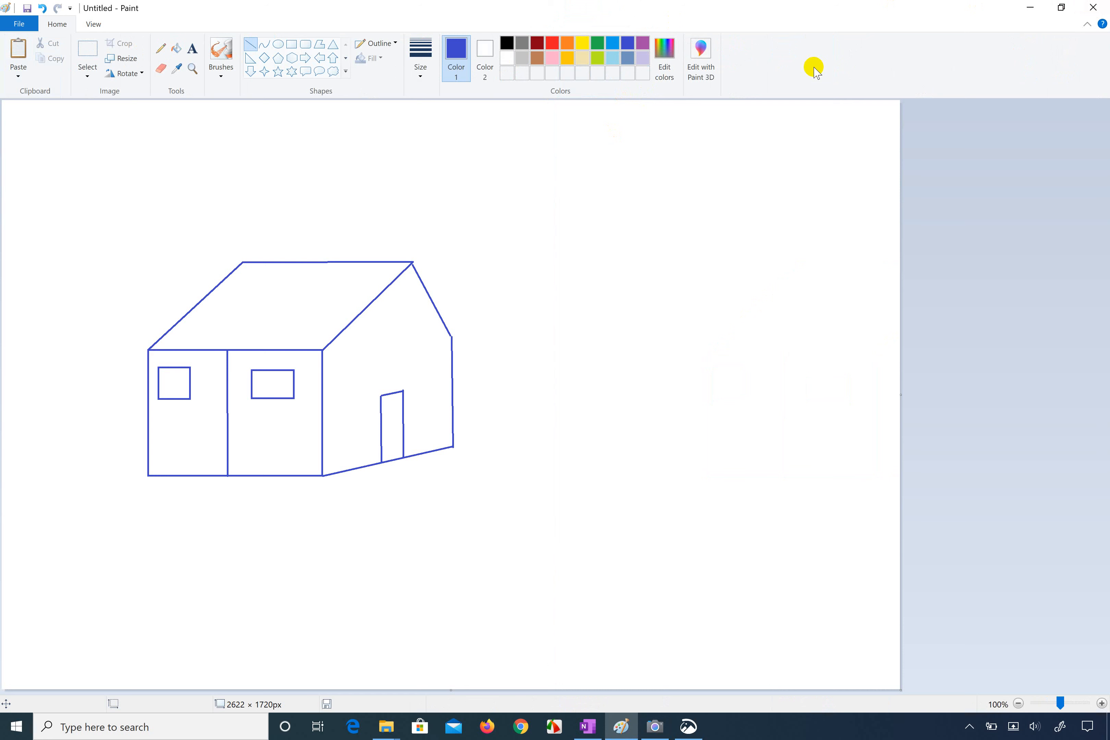
click(293, 45)
drag(612, 267, 813, 381)
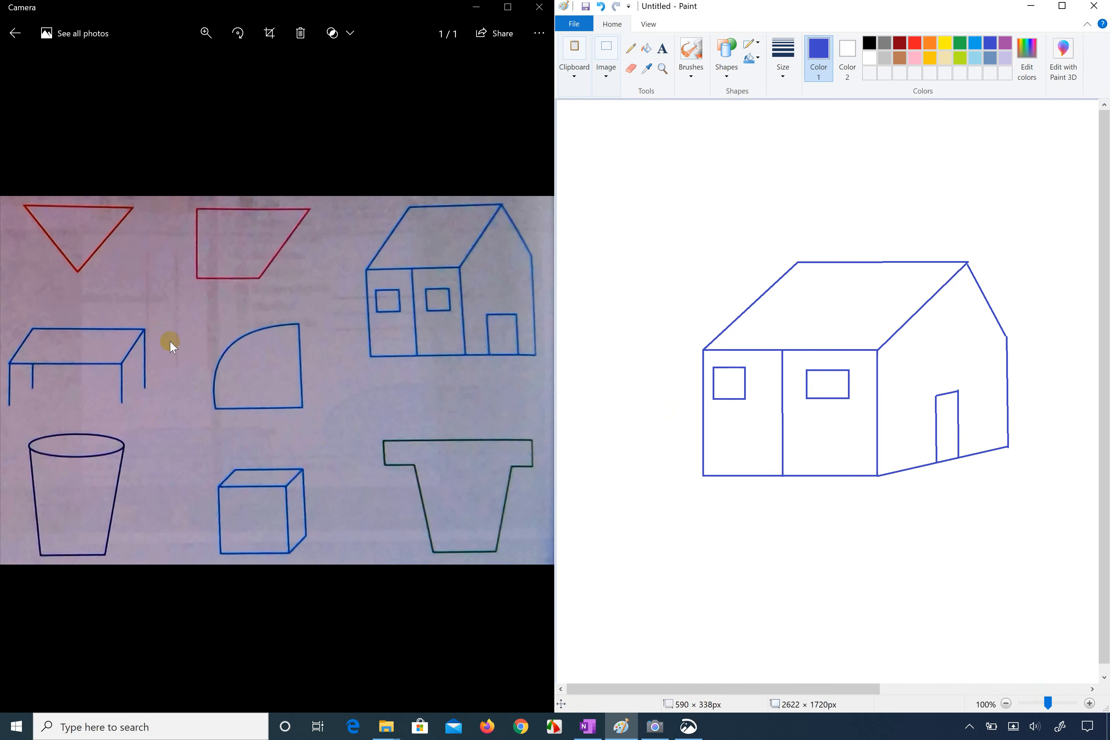
scroll(850, 420, right, 10)
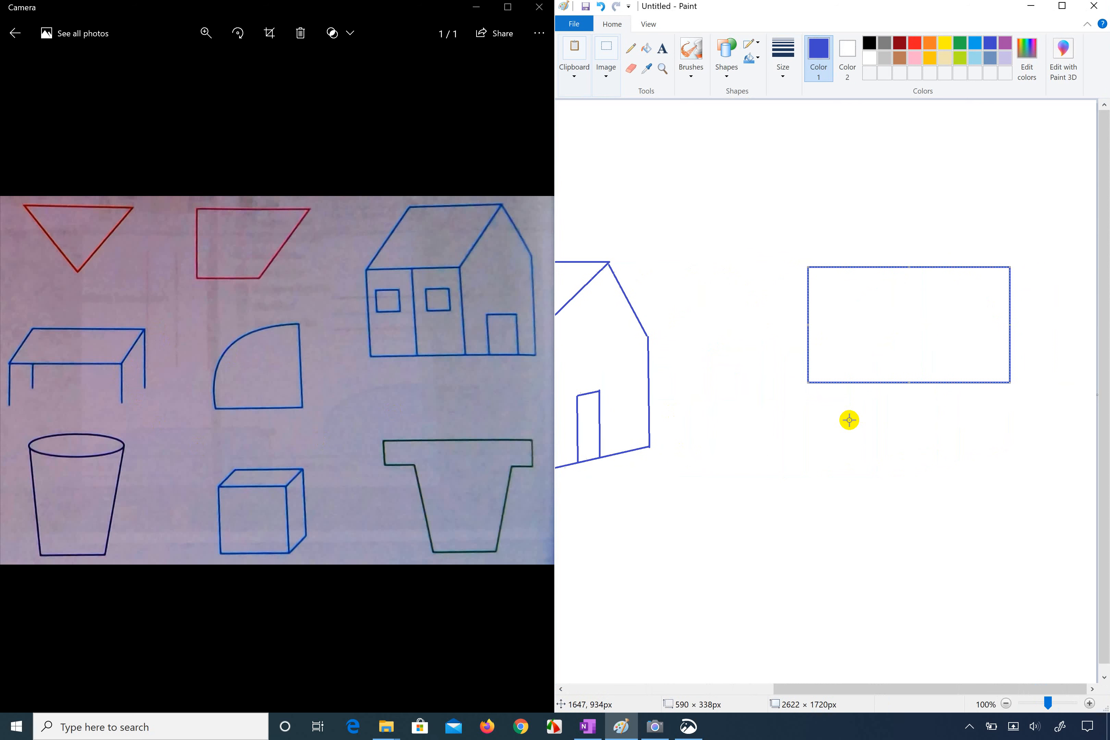
click(1062, 7)
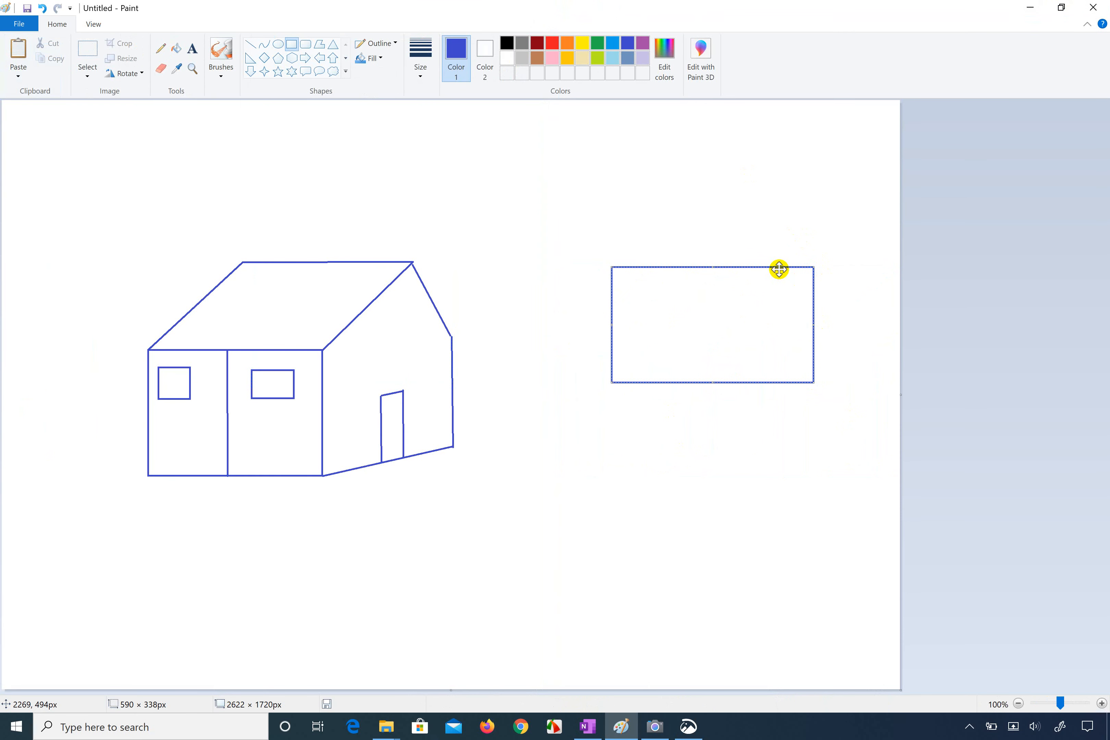
right_click(706, 321)
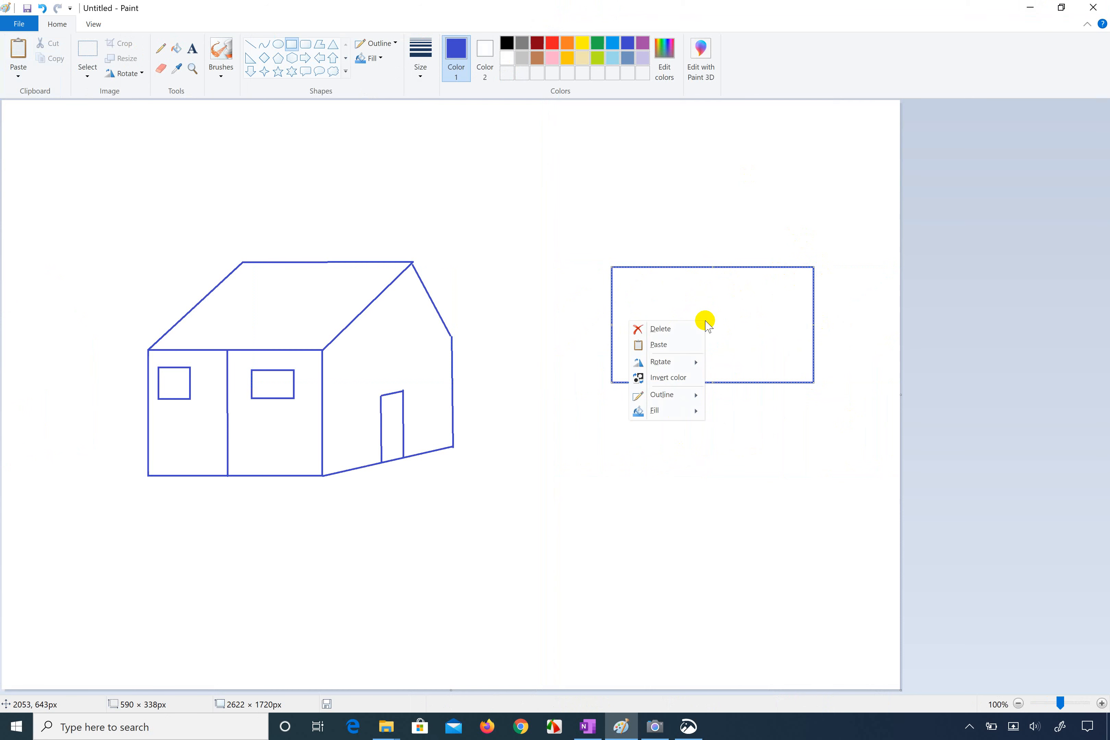
click(666, 333)
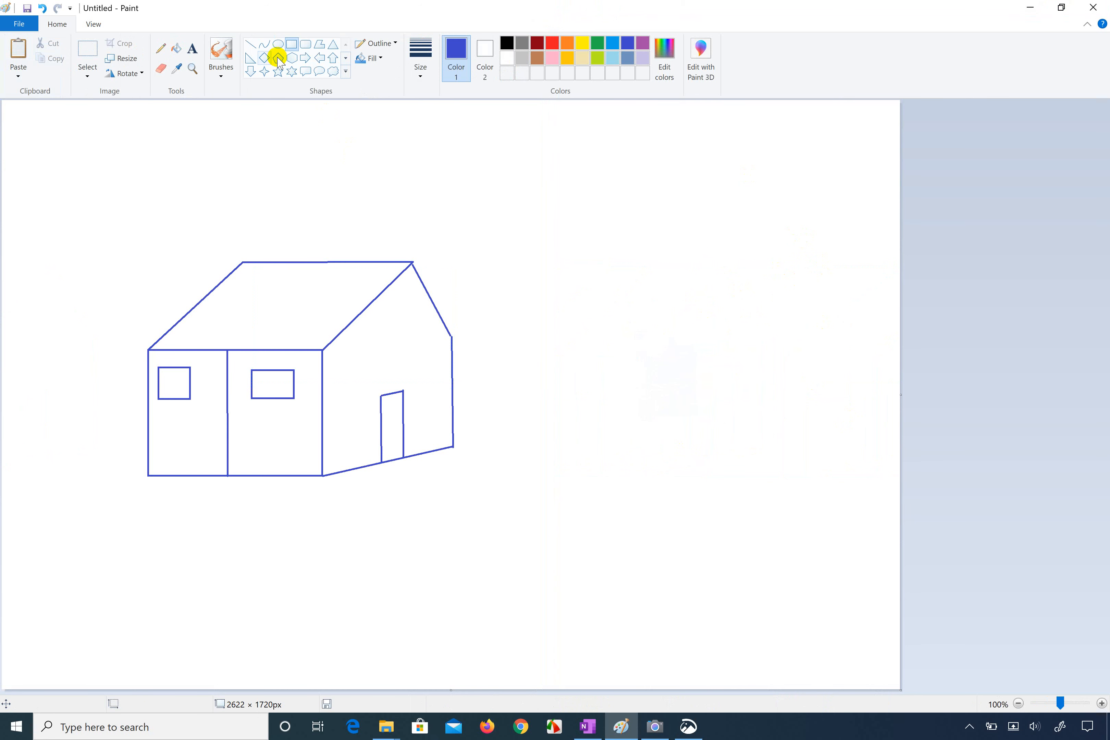
Step: Select the Line tool, show it enlarged at 300% with Windows Magnifier, and return the magnification to 100%
click(249, 46)
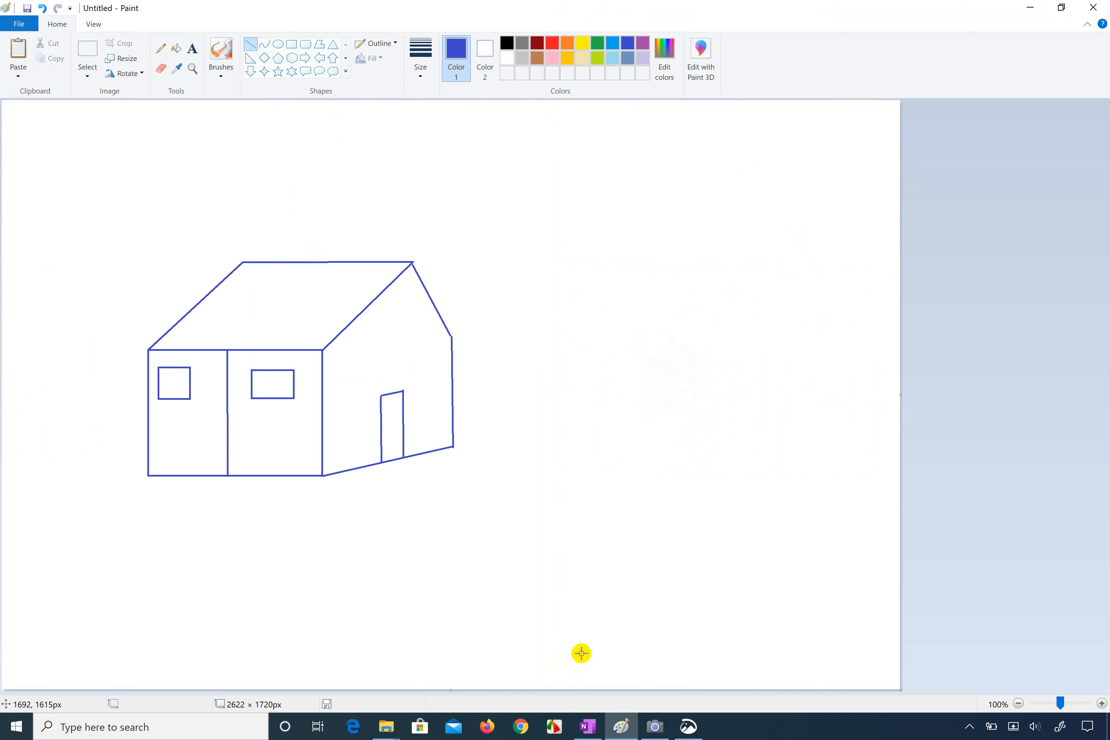
key(super)
text(magnify)
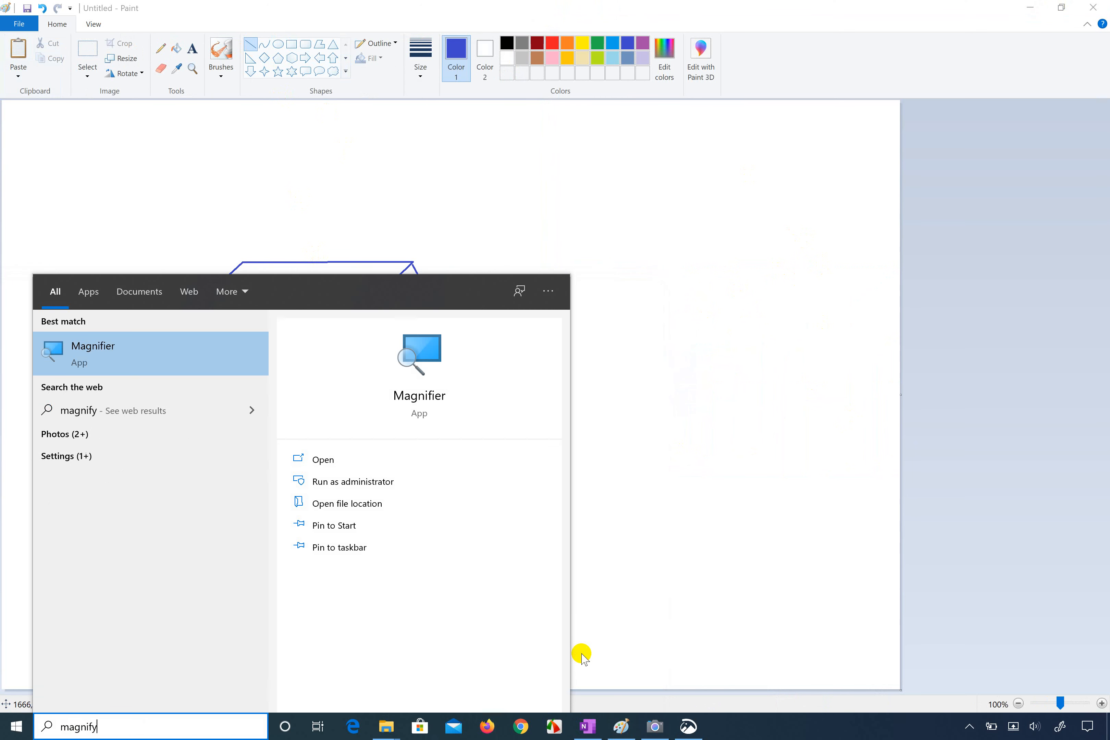
click(349, 461)
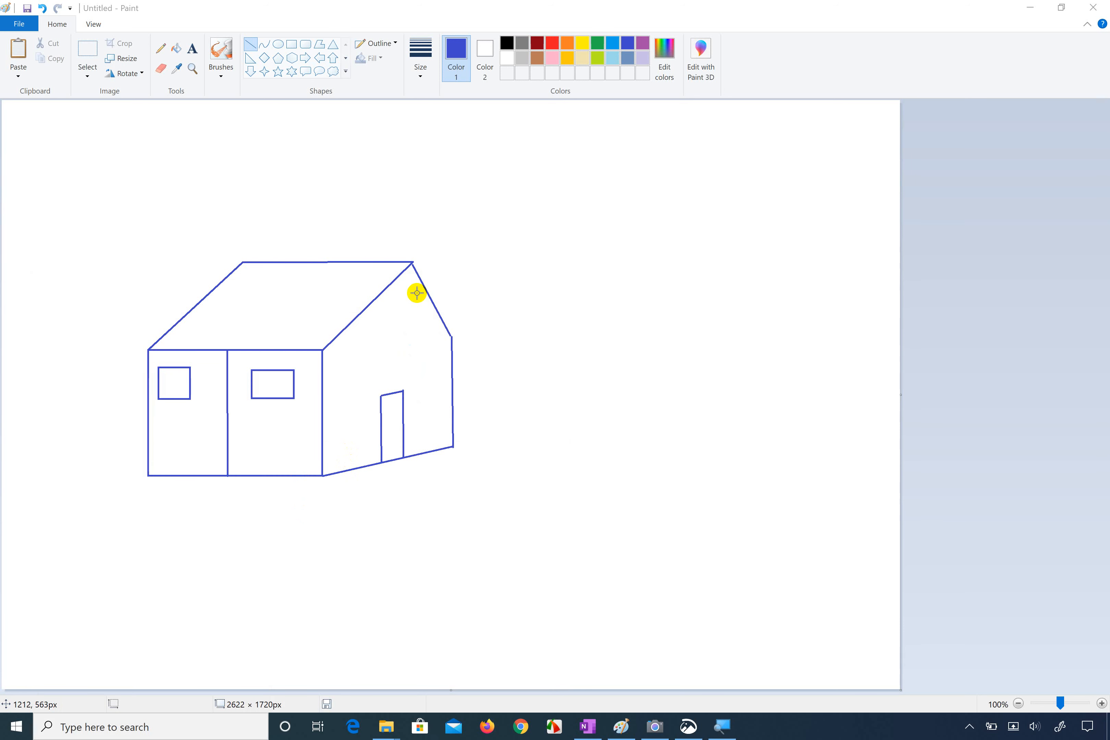
click(722, 726)
click(724, 150)
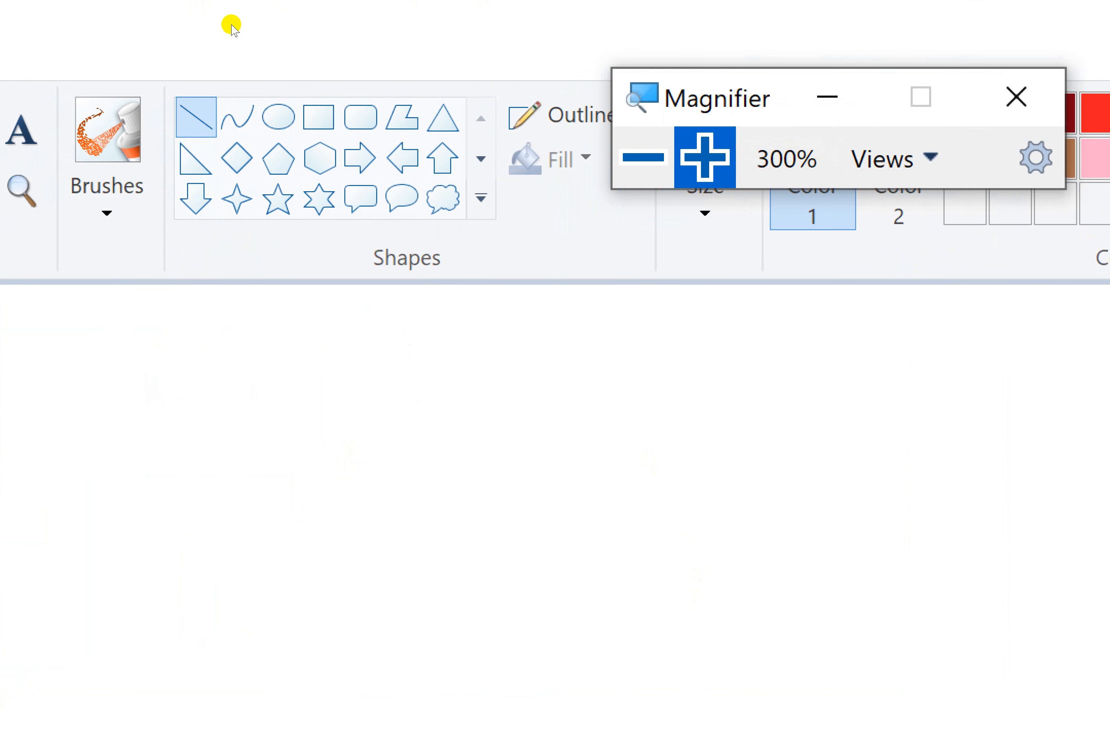
click(248, 44)
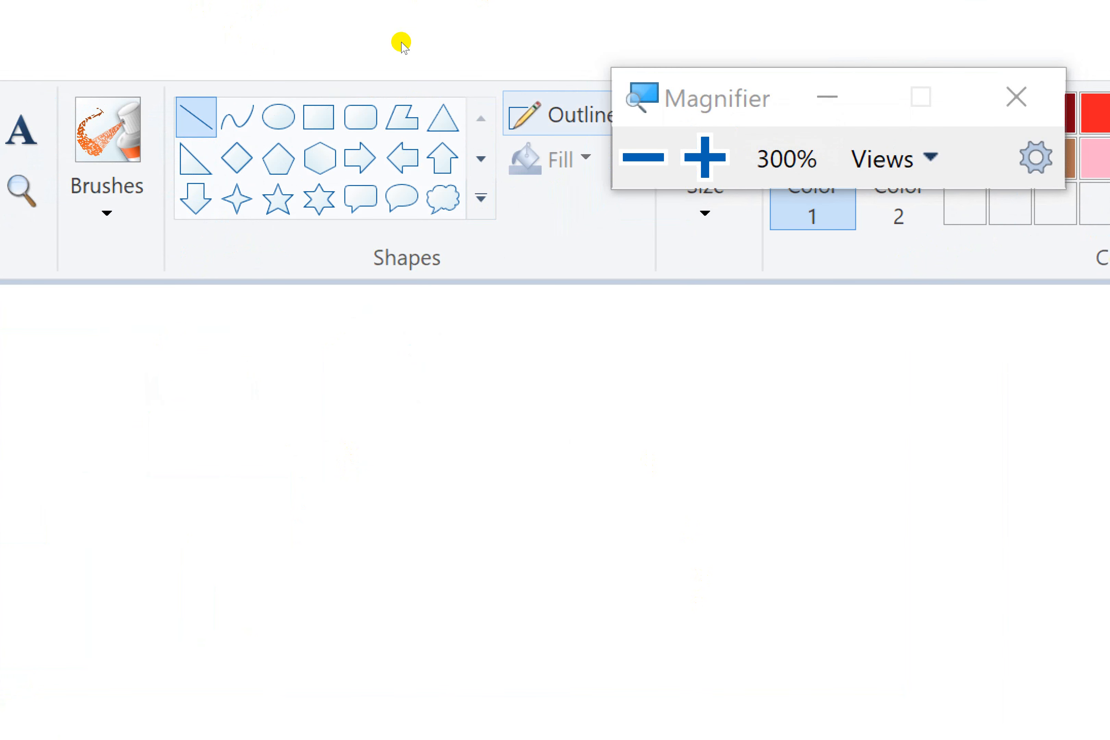
key(super+minus)
key(super+minus)
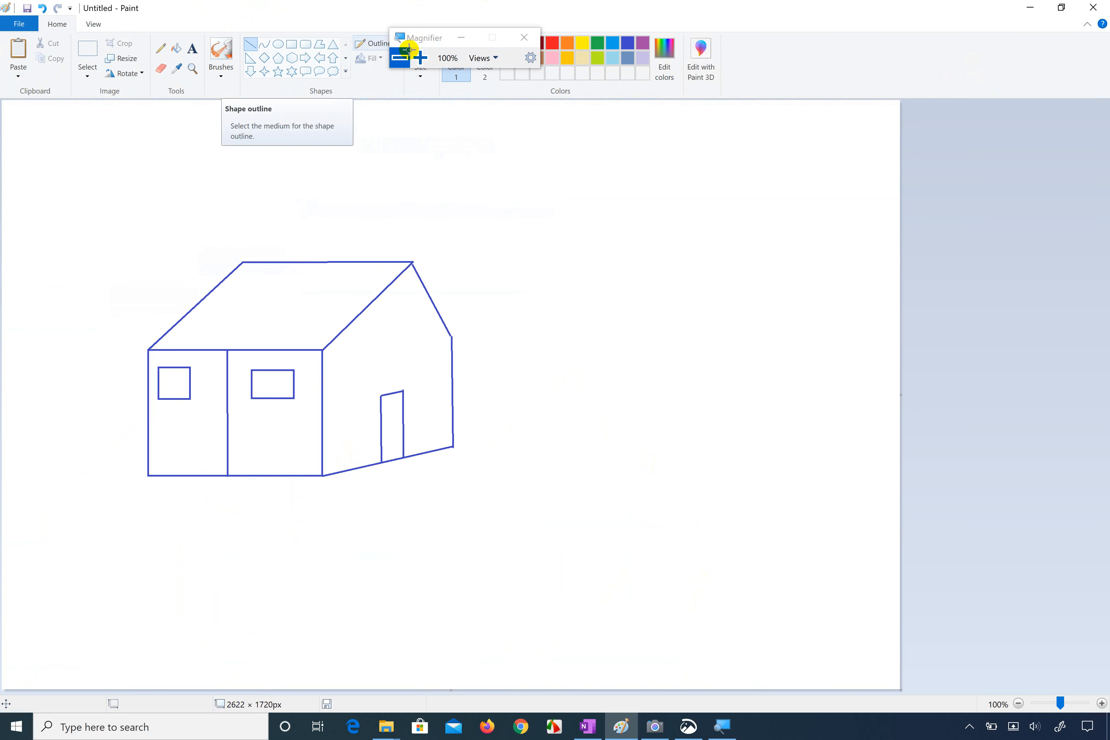
Step: Draw the tabletop beside the house with four straight lines: a back edge about 493 px long, slanted sides about 240 px high and a front edge
drag(585, 355, 633, 274)
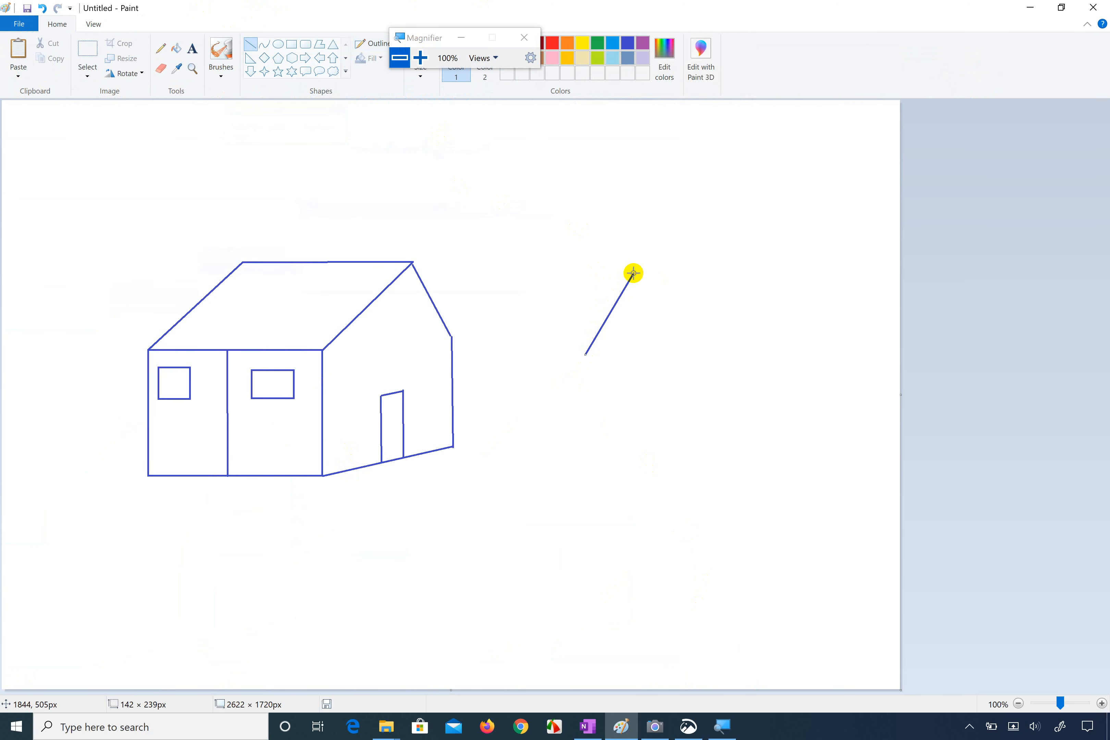
click(560, 294)
mouse_move(635, 274)
mouse_down()
mouse_move(801, 264)
mouse_move(781, 330)
mouse_move(801, 270)
mouse_up()
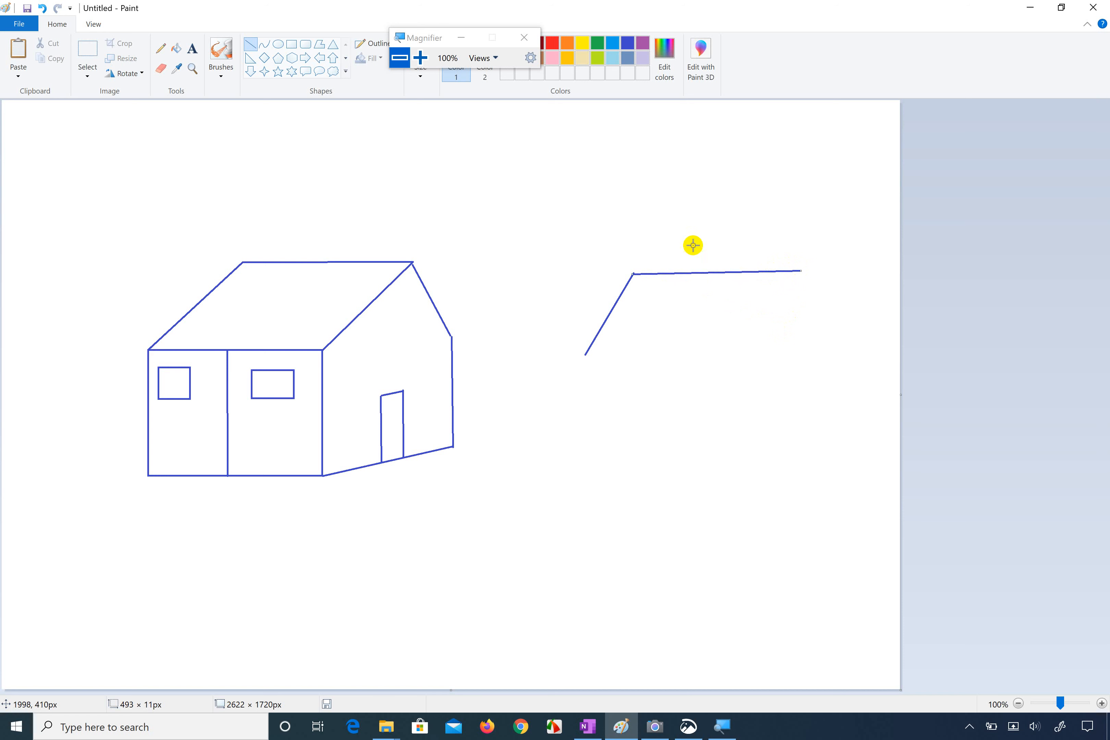
click(588, 237)
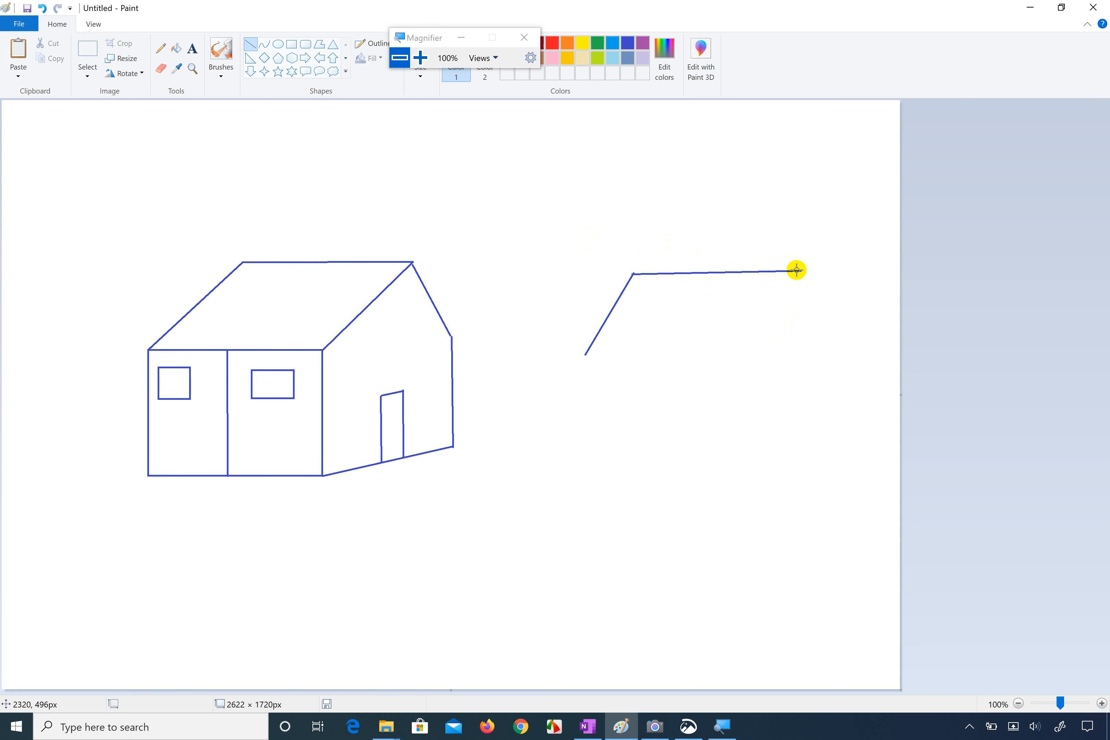
drag(799, 270, 755, 346)
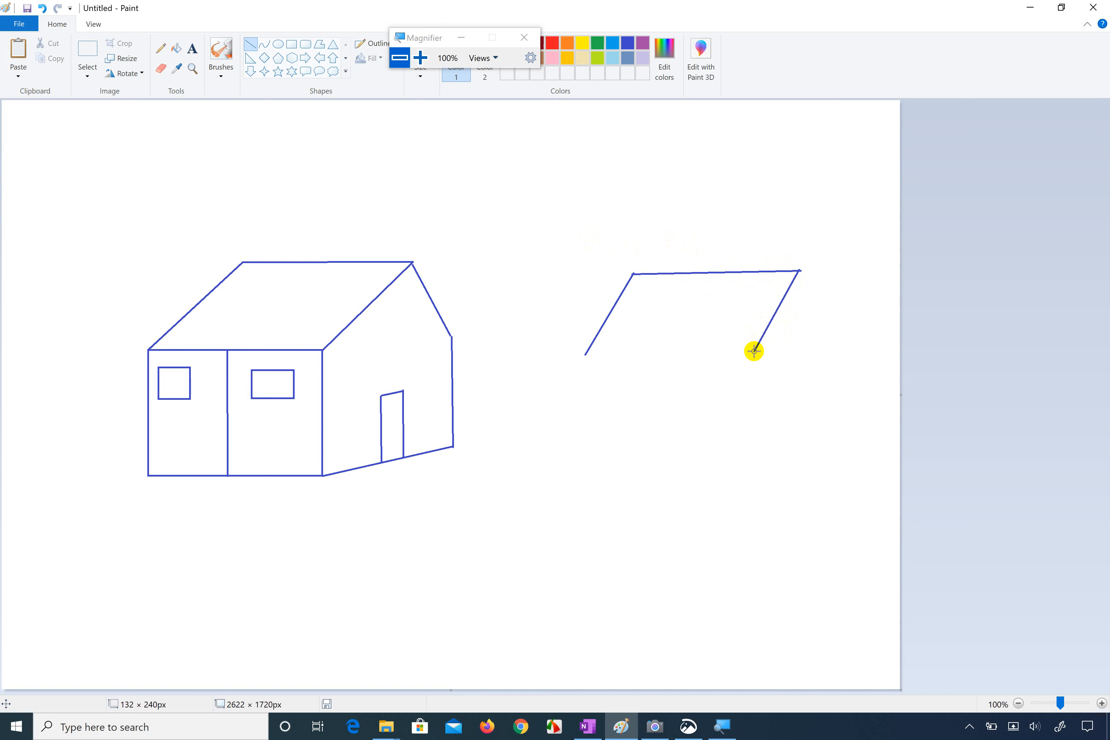
click(522, 230)
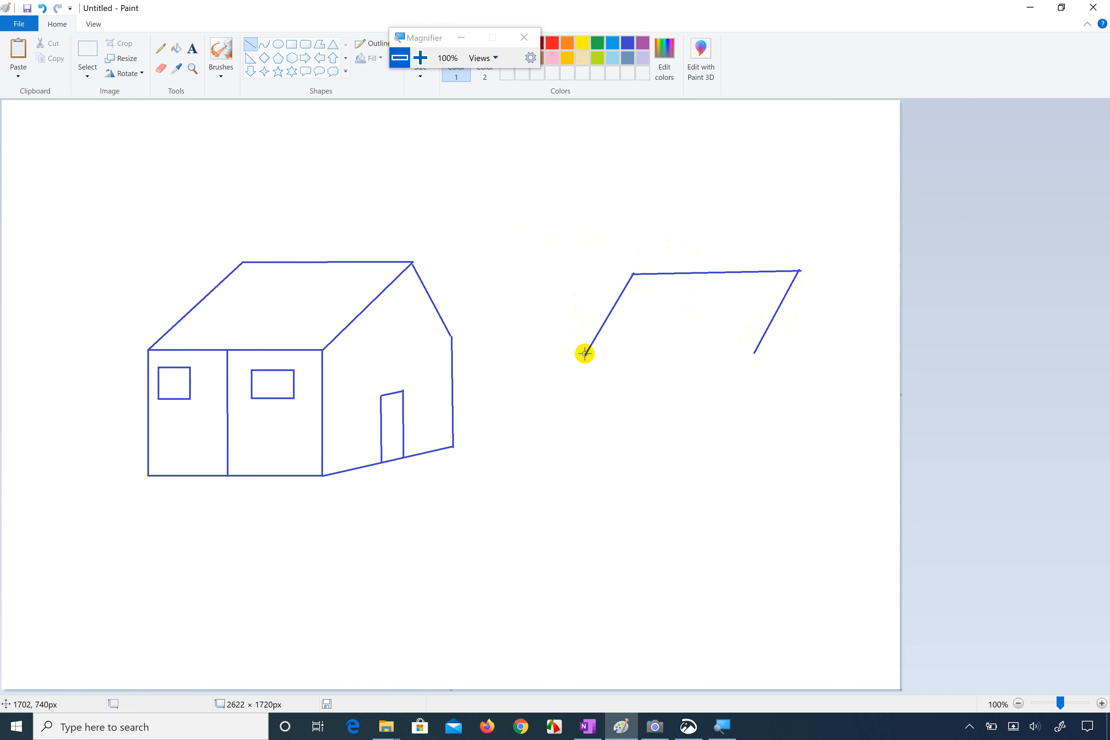
drag(585, 353, 755, 353)
Step: Draw the table's four legs with straight lines, the front left one about 197 px high, checking the rear left leg against the reference photo
drag(586, 353, 590, 420)
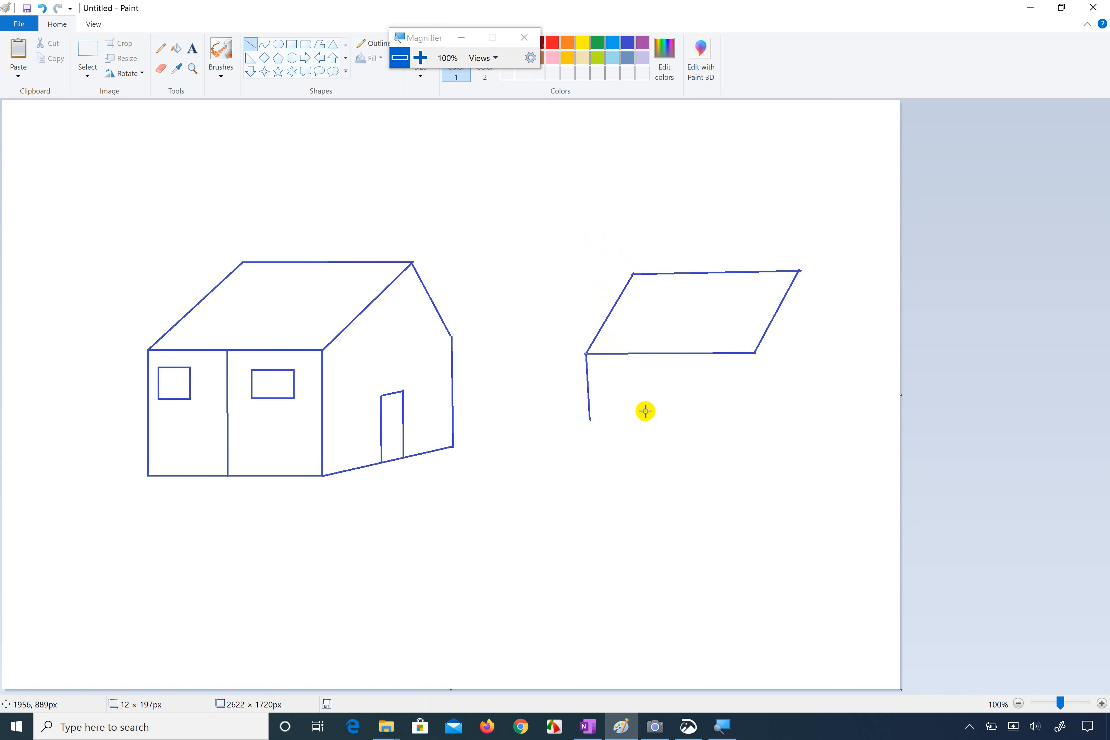
drag(754, 352, 755, 407)
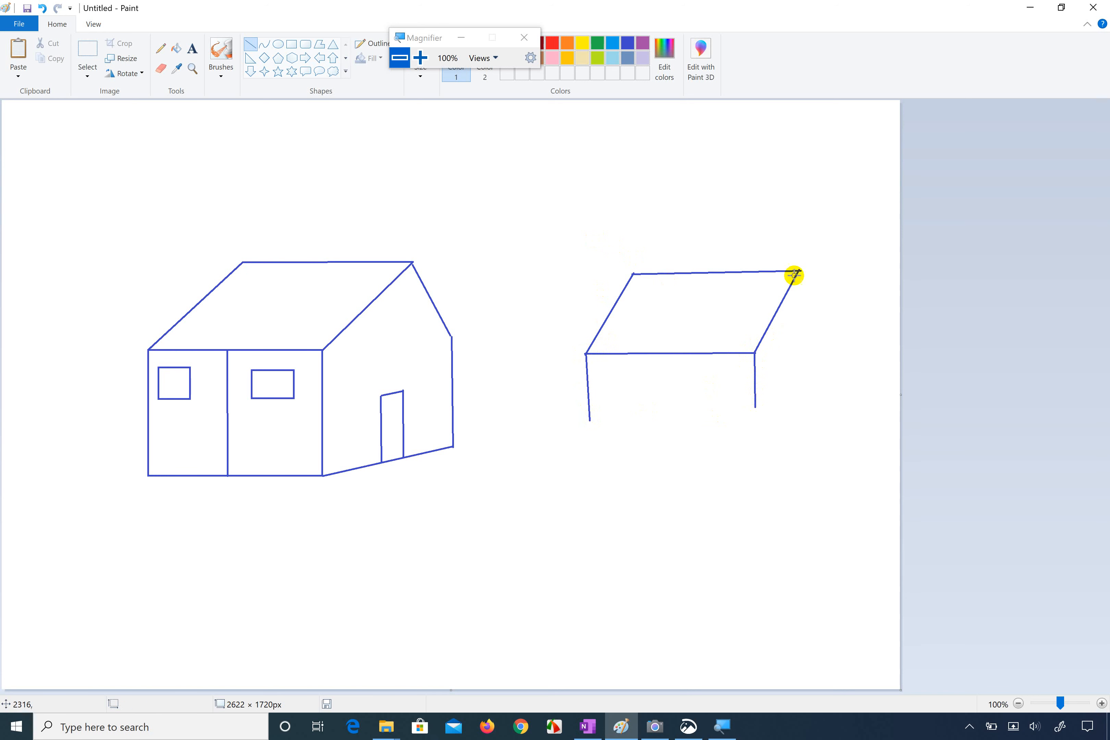
drag(799, 272, 799, 337)
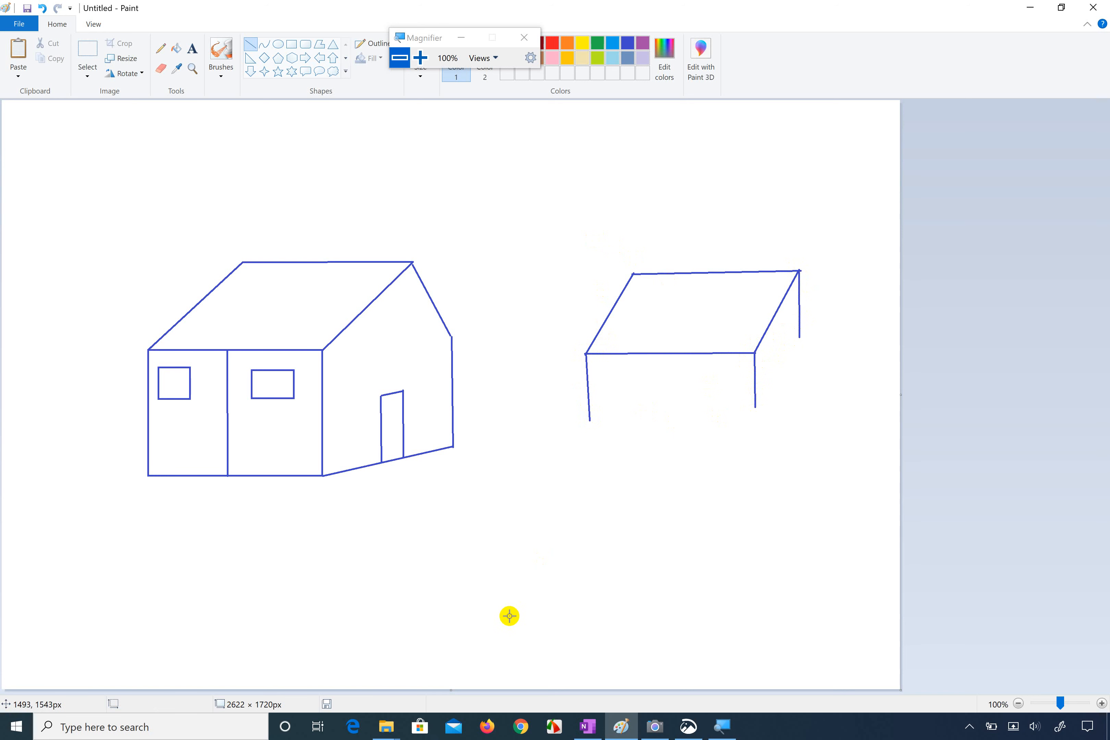
click(698, 726)
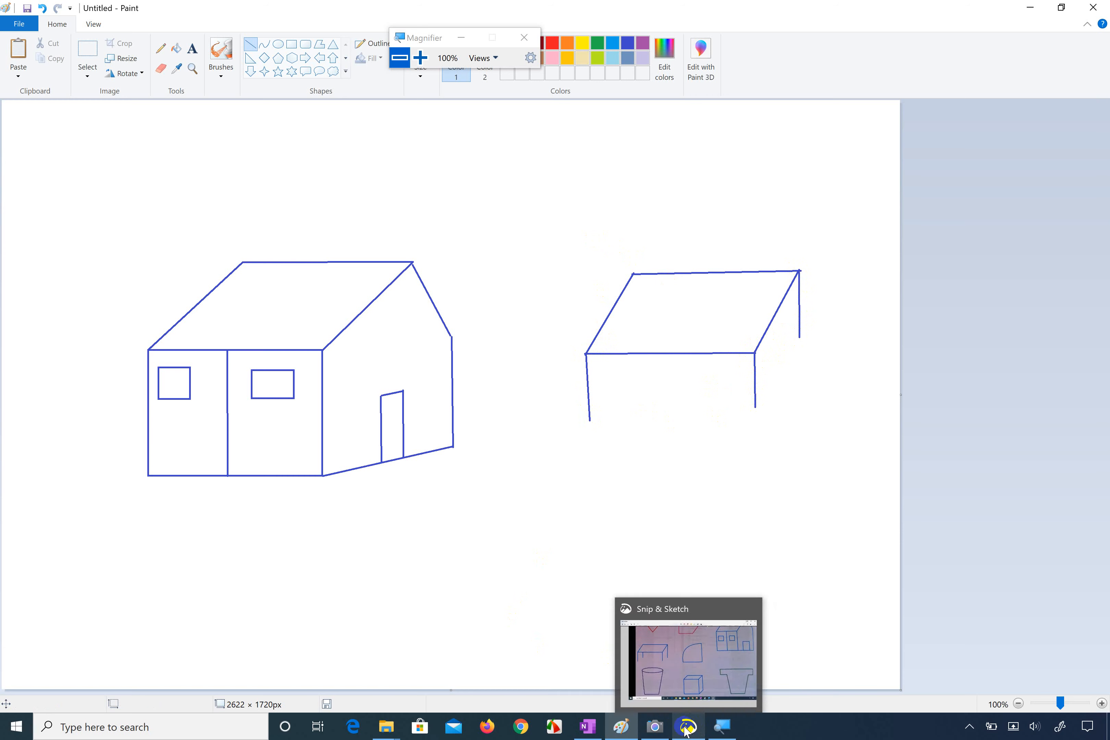
click(664, 731)
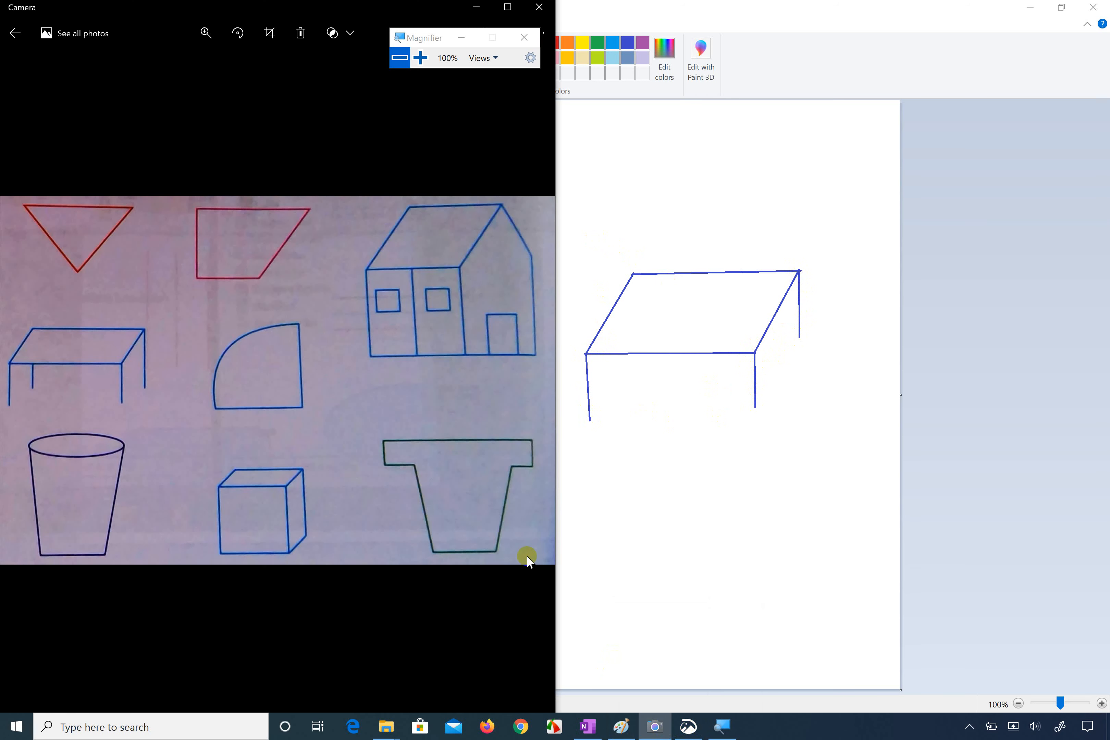
click(634, 354)
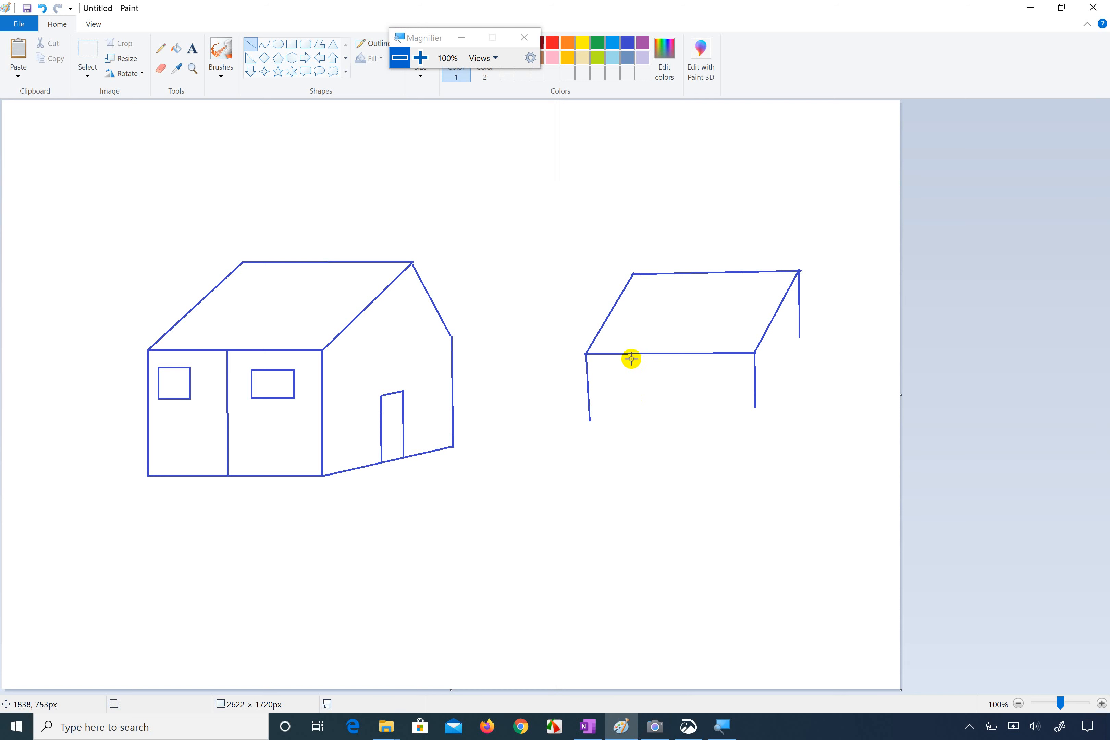
drag(631, 353, 634, 390)
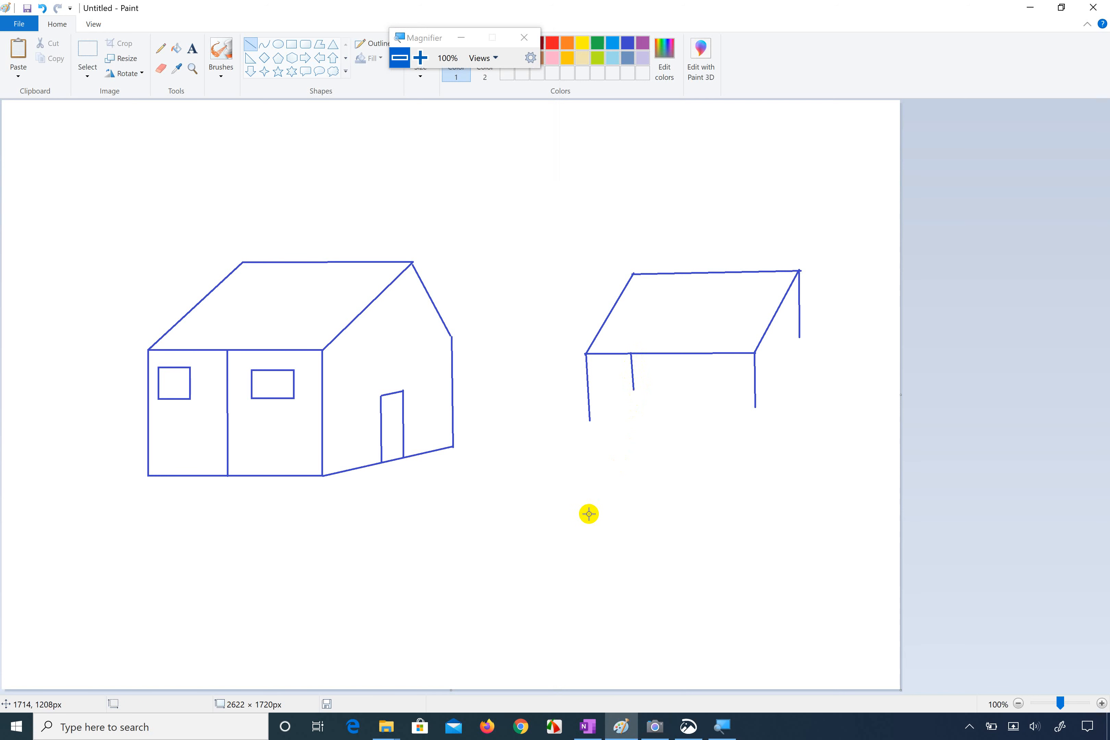
Step: Check the bucket in the reference photo and draw a flat horizontal ellipse below the house as its rim
click(687, 727)
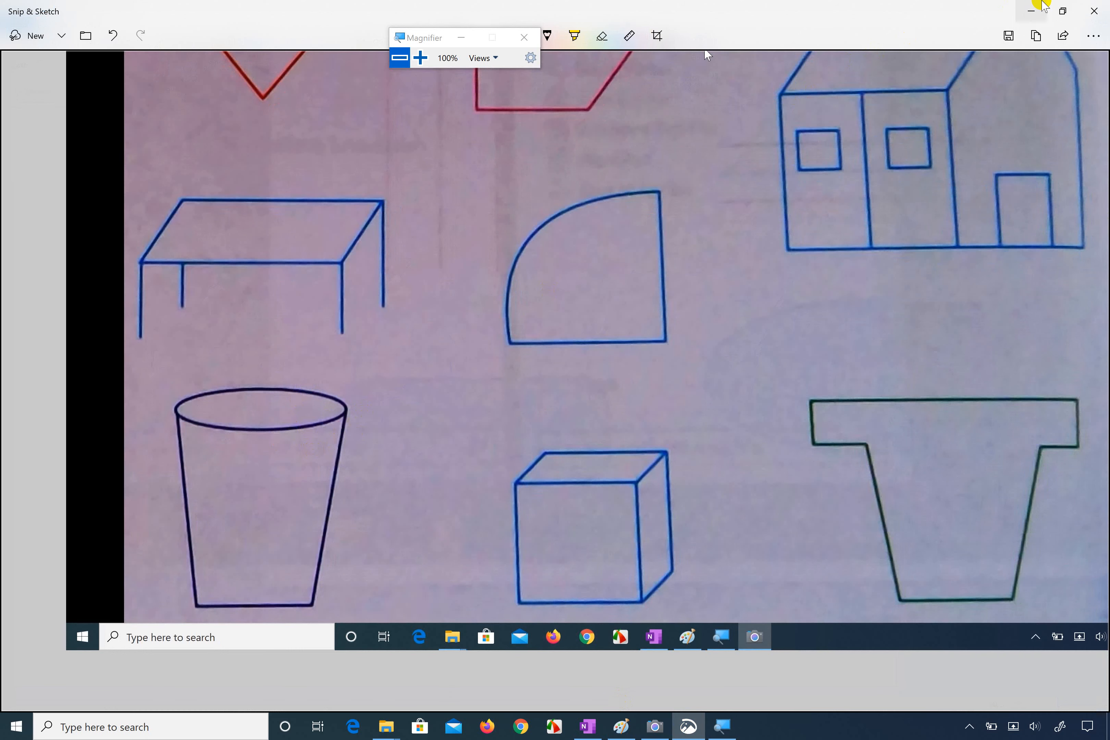
click(1032, 11)
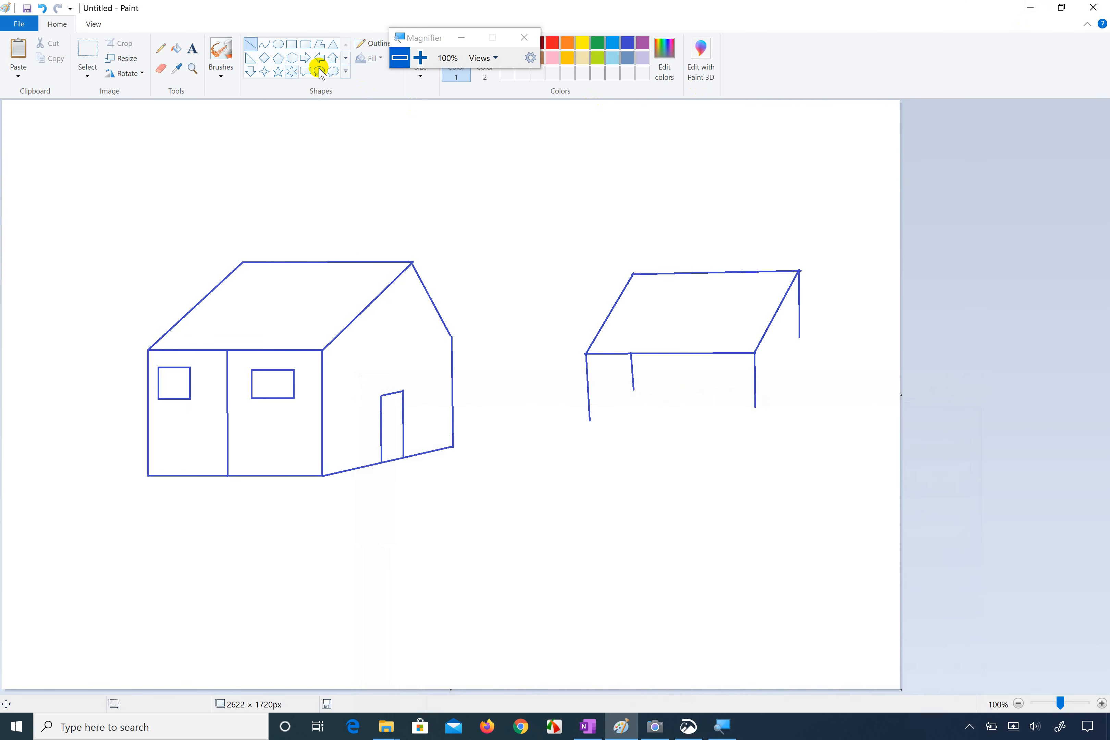
click(278, 48)
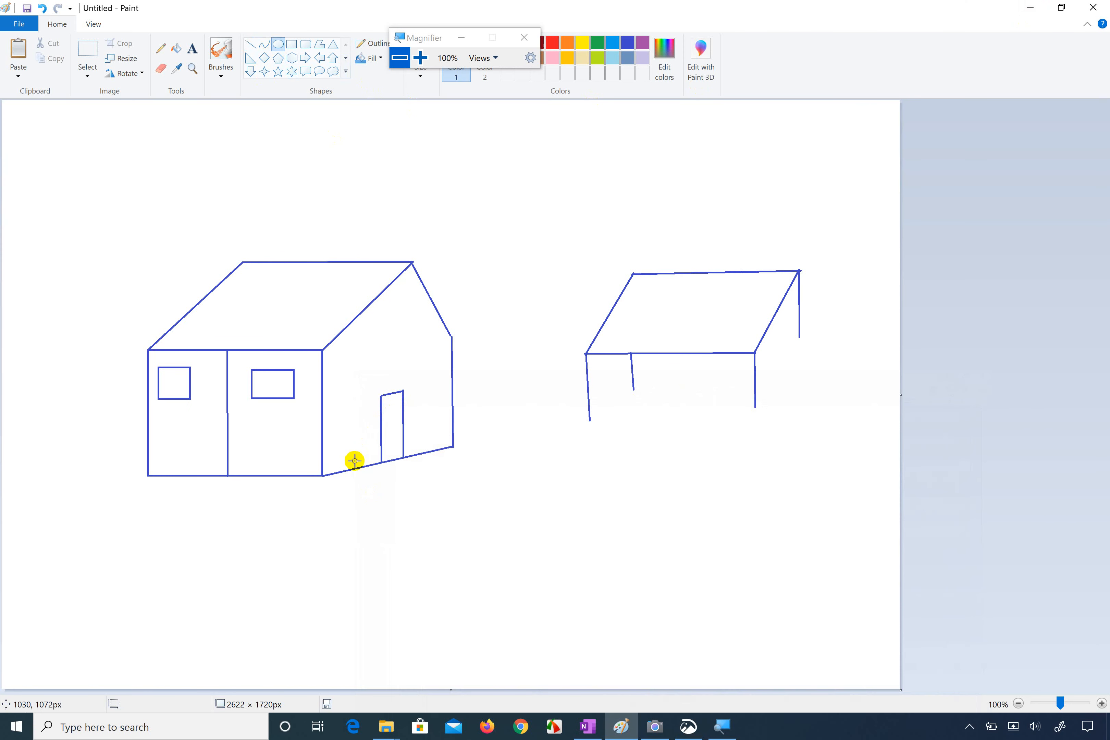
drag(369, 506, 460, 538)
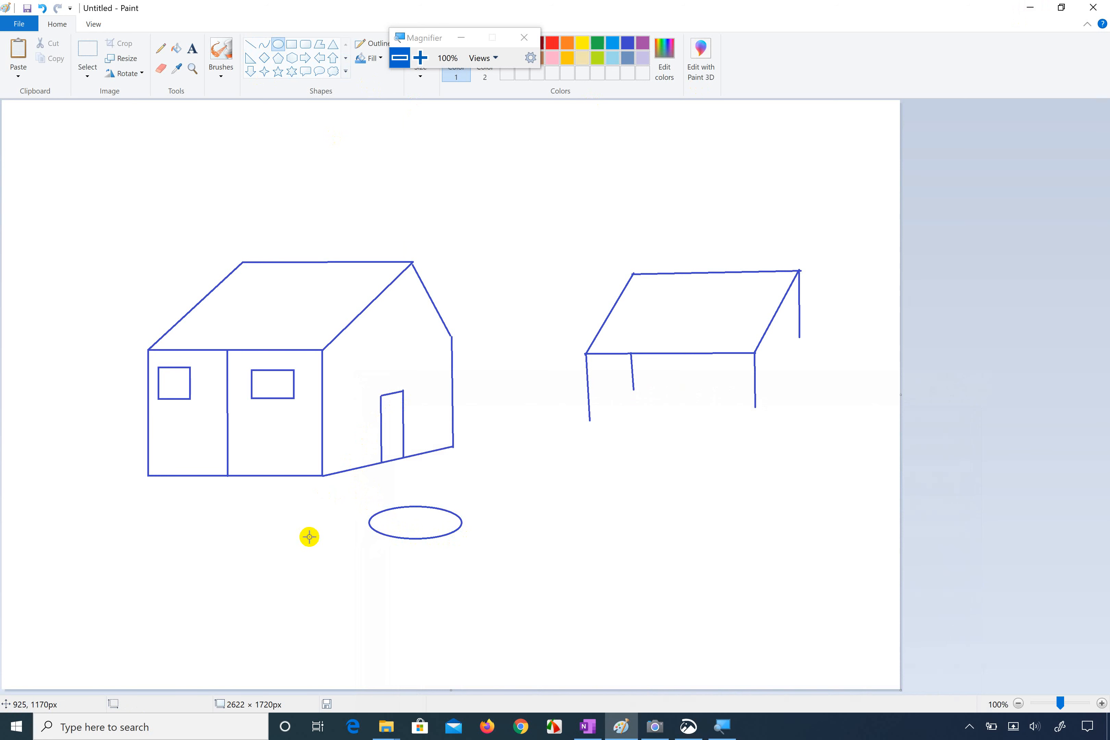
Step: Draw the bucket's tapering sides about 273 px and 256 px high down from the ellipse, joined by a base line about 172 px long
click(251, 43)
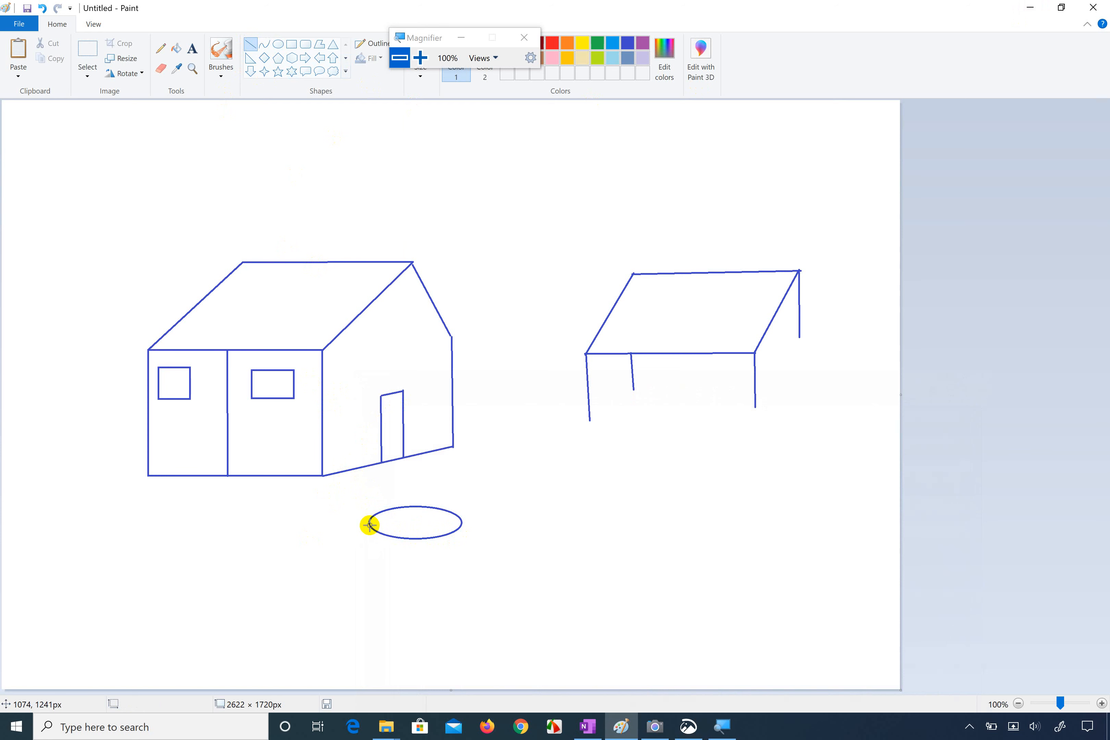
drag(370, 524, 380, 617)
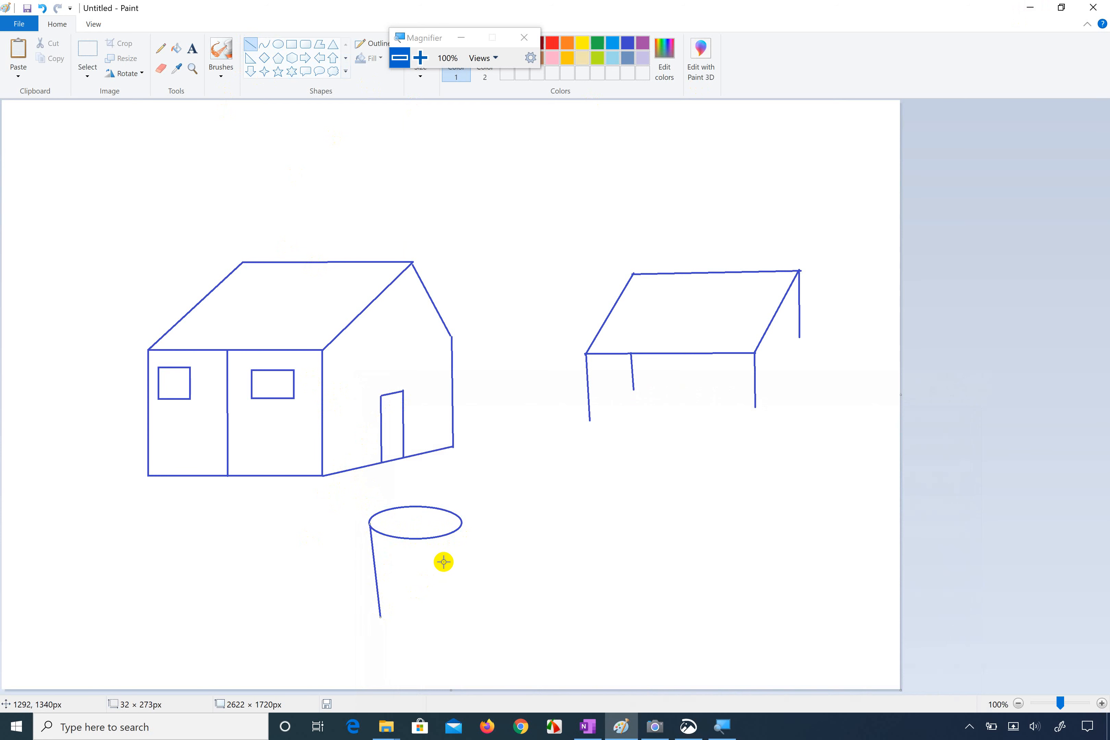
click(464, 529)
drag(460, 529, 438, 616)
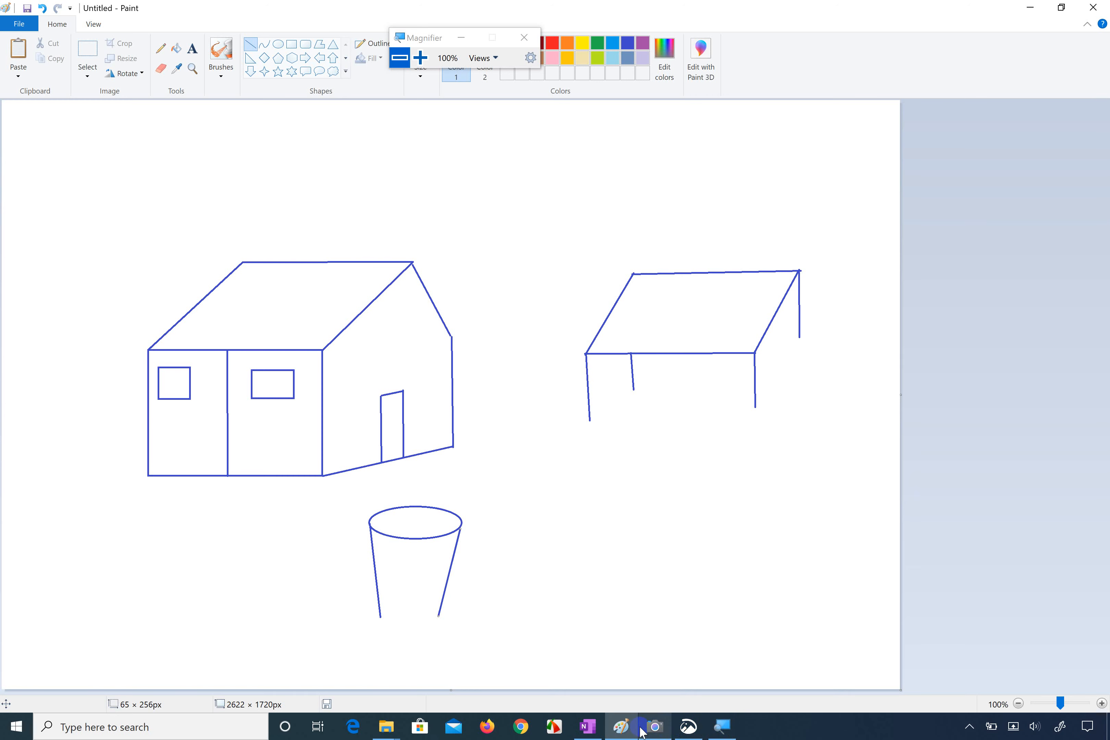
click(657, 727)
click(658, 727)
drag(379, 617, 438, 618)
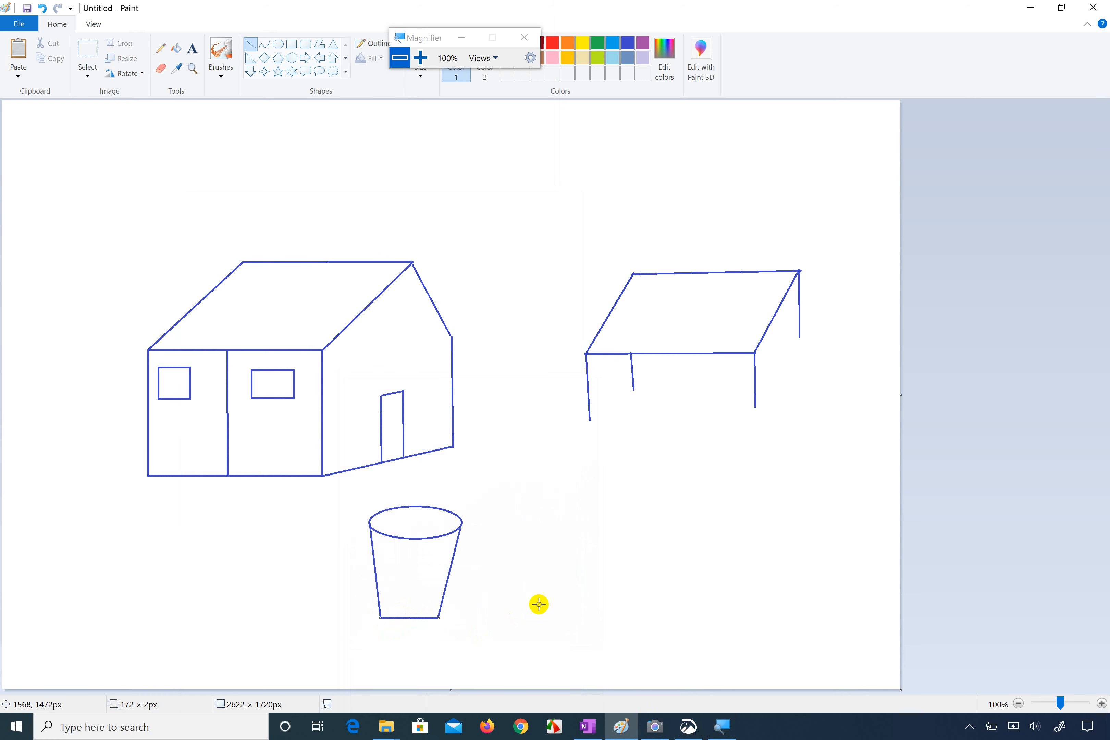
Step: Compare the drawing with the reference photo and enlarge the canvas in stages to about 4616 × 3072 px
click(657, 726)
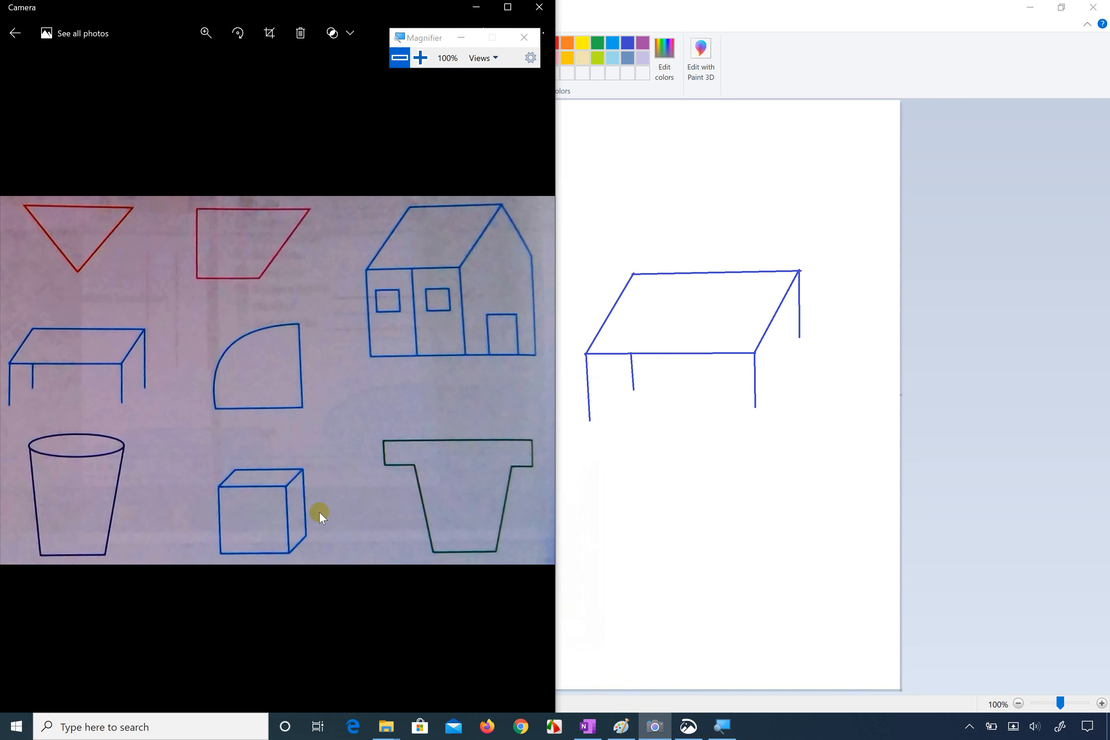
click(655, 727)
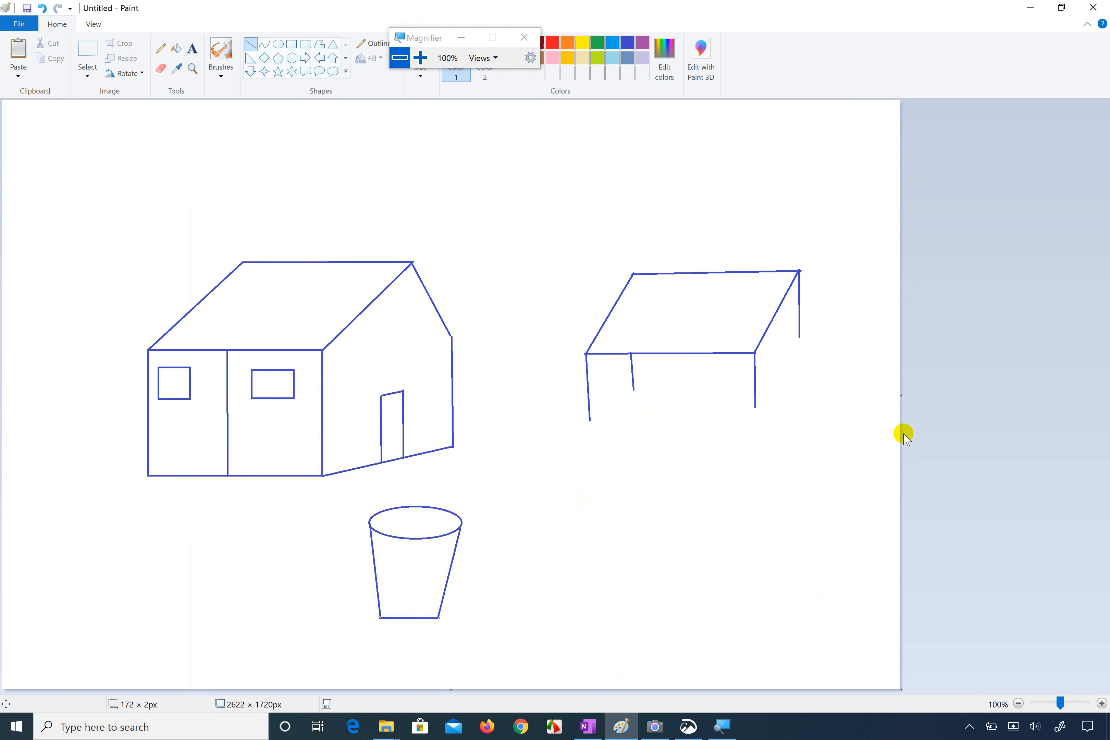
drag(901, 689, 948, 720)
scroll(806, 520, down, 1)
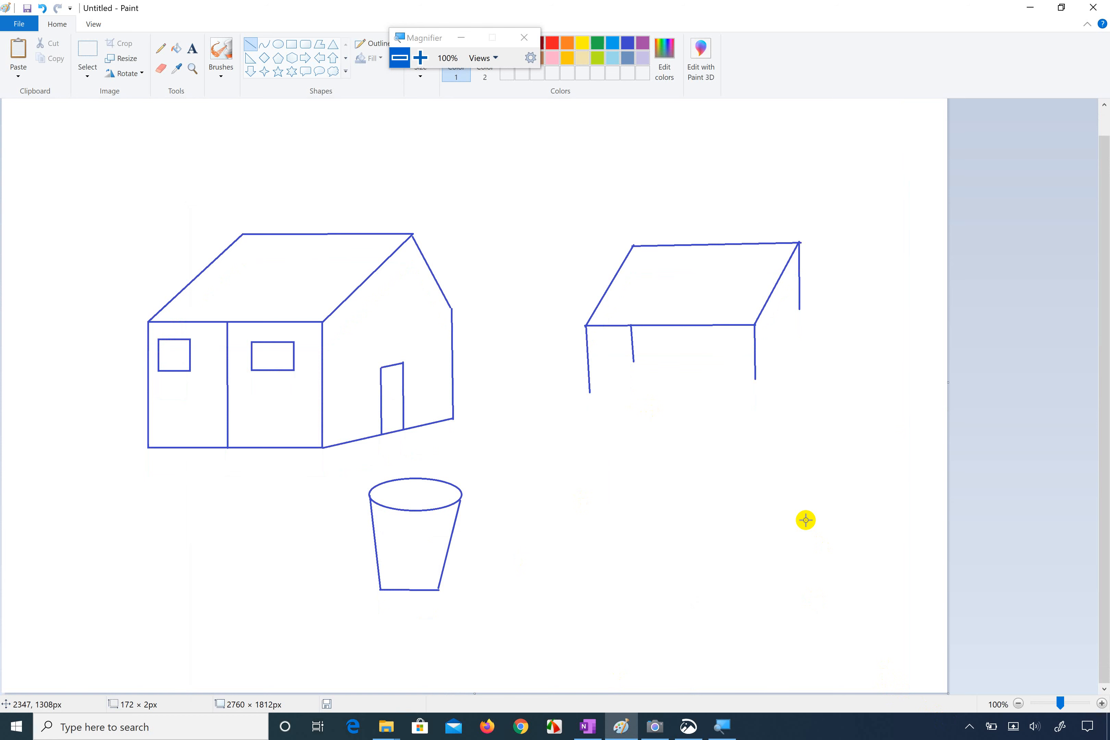
drag(950, 693, 1016, 733)
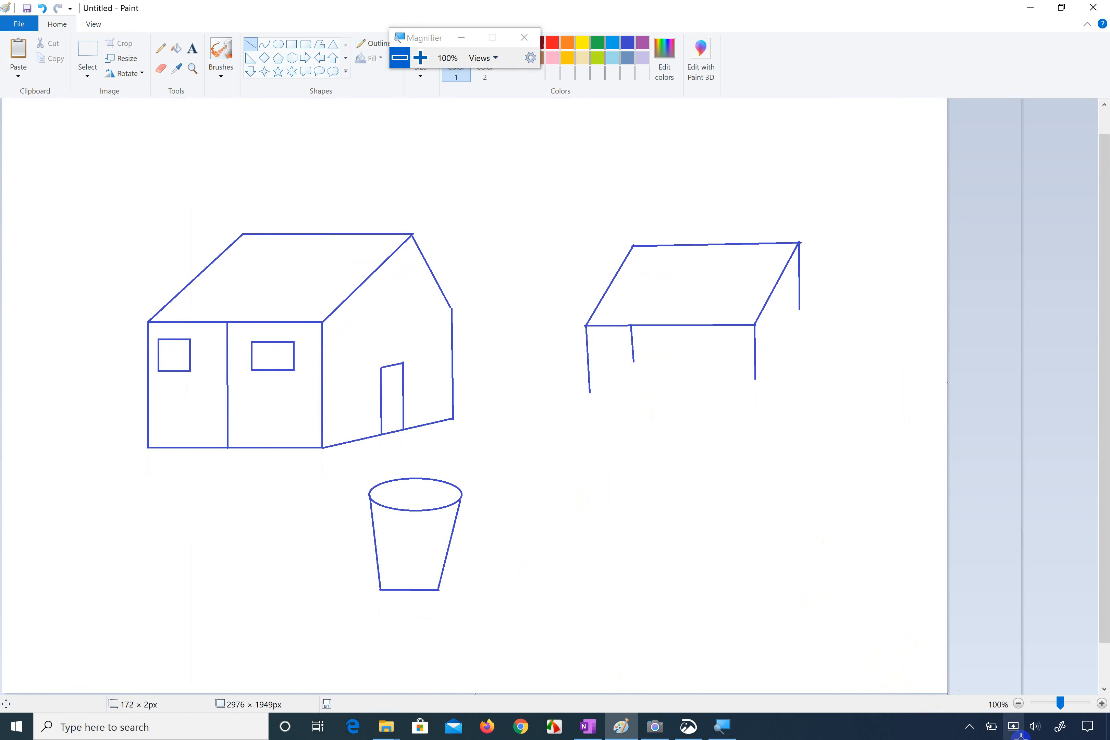
click(96, 22)
click(47, 50)
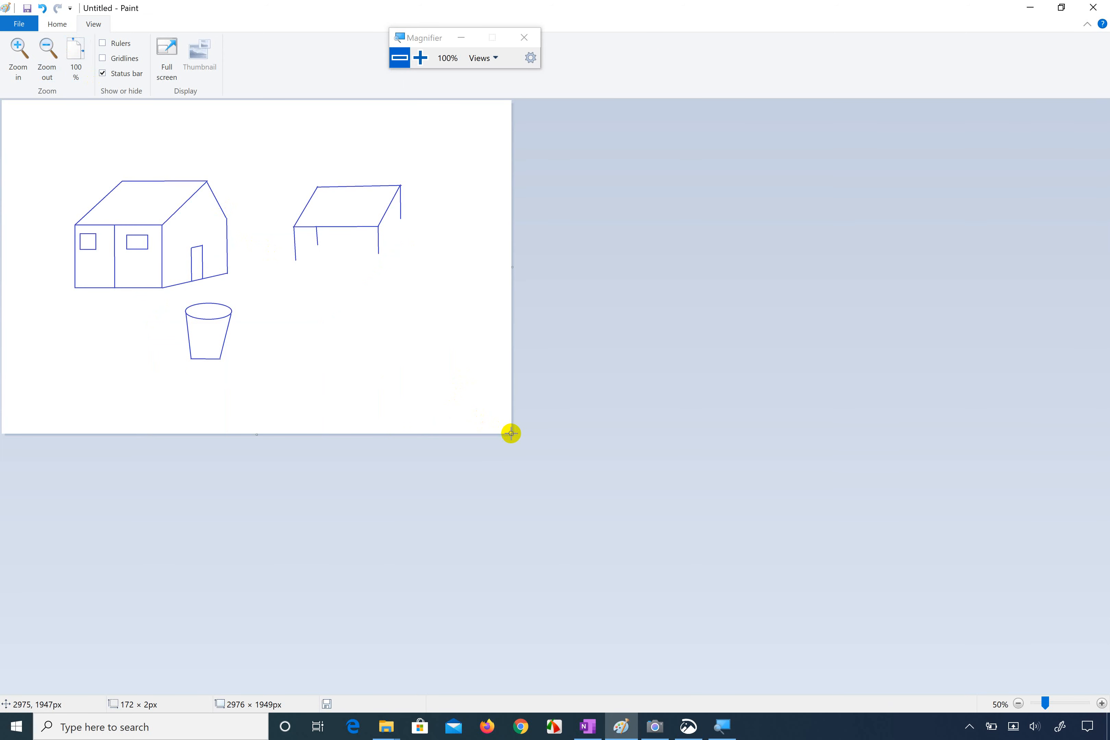
drag(512, 434, 792, 626)
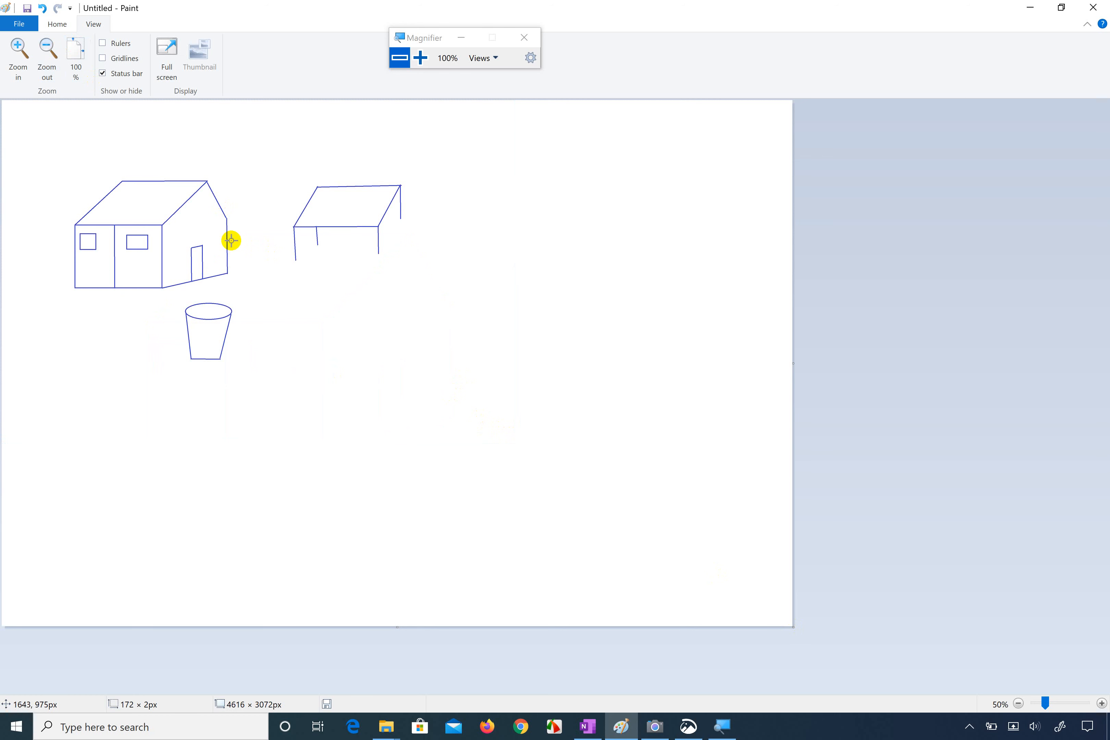
Step: Draw a rectangle about 292 × 236 px in the empty area right of the bucket as the cube's front face
click(18, 47)
click(18, 48)
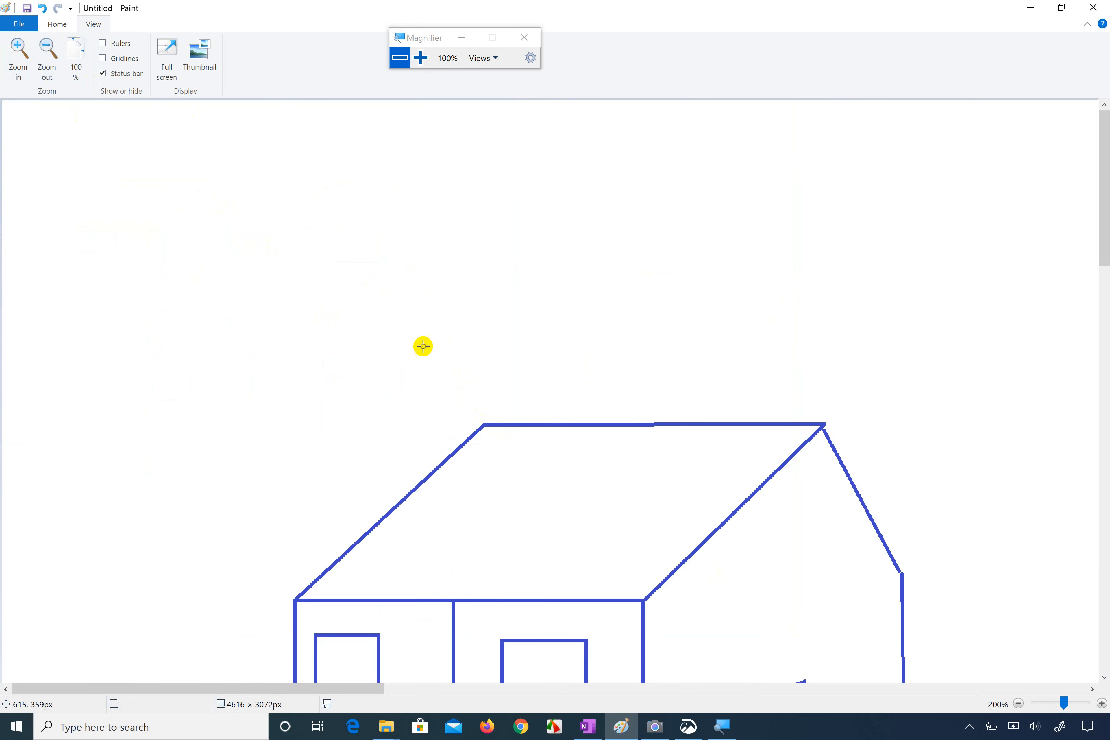
scroll(423, 346, down, 10)
scroll(423, 346, right, 5)
scroll(423, 346, up, 2)
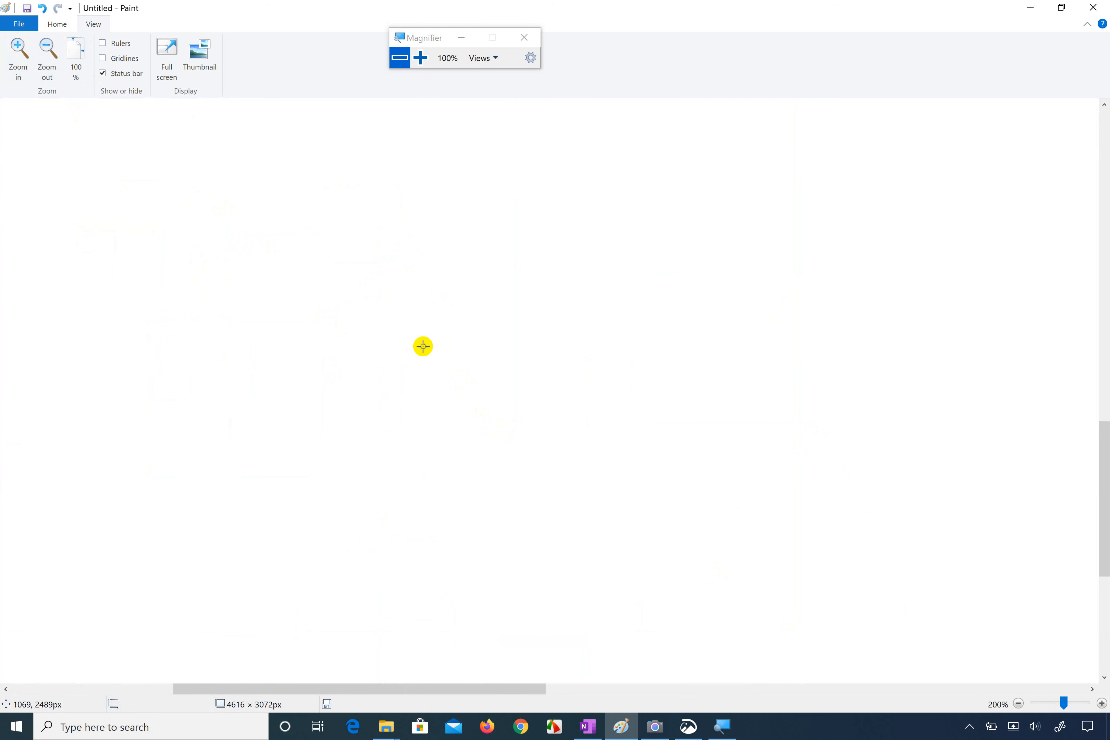
scroll(423, 346, up, 10)
scroll(423, 346, right, 5)
scroll(423, 346, down, 8)
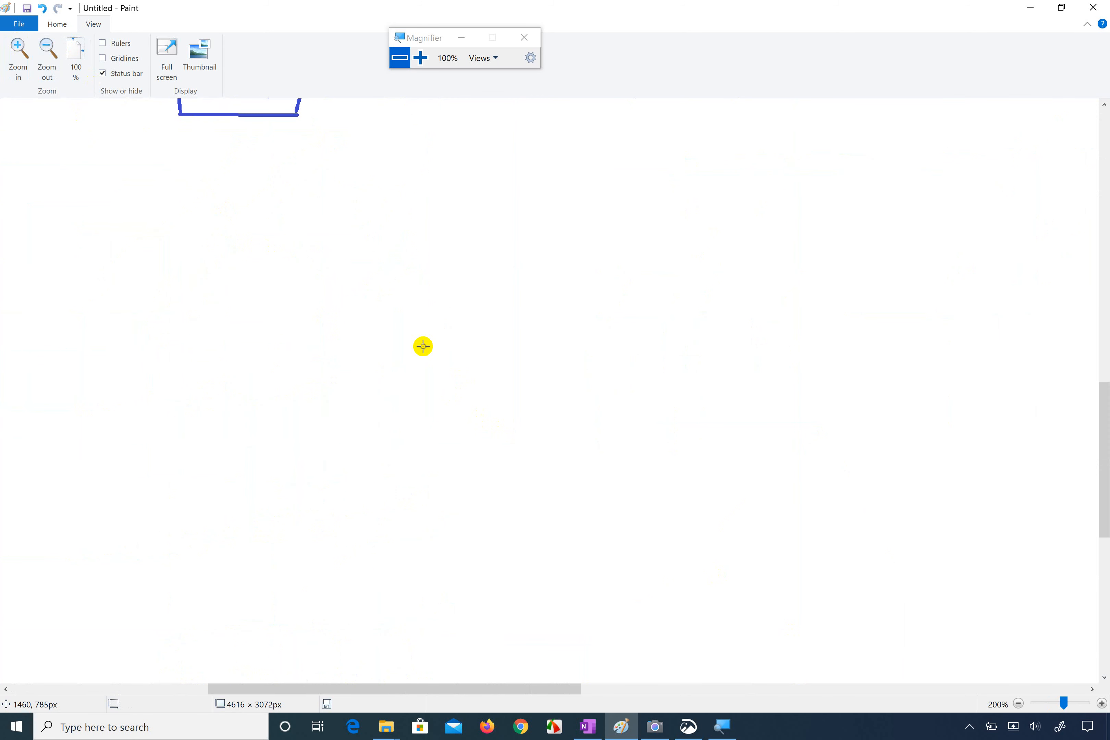
scroll(423, 346, right, 5)
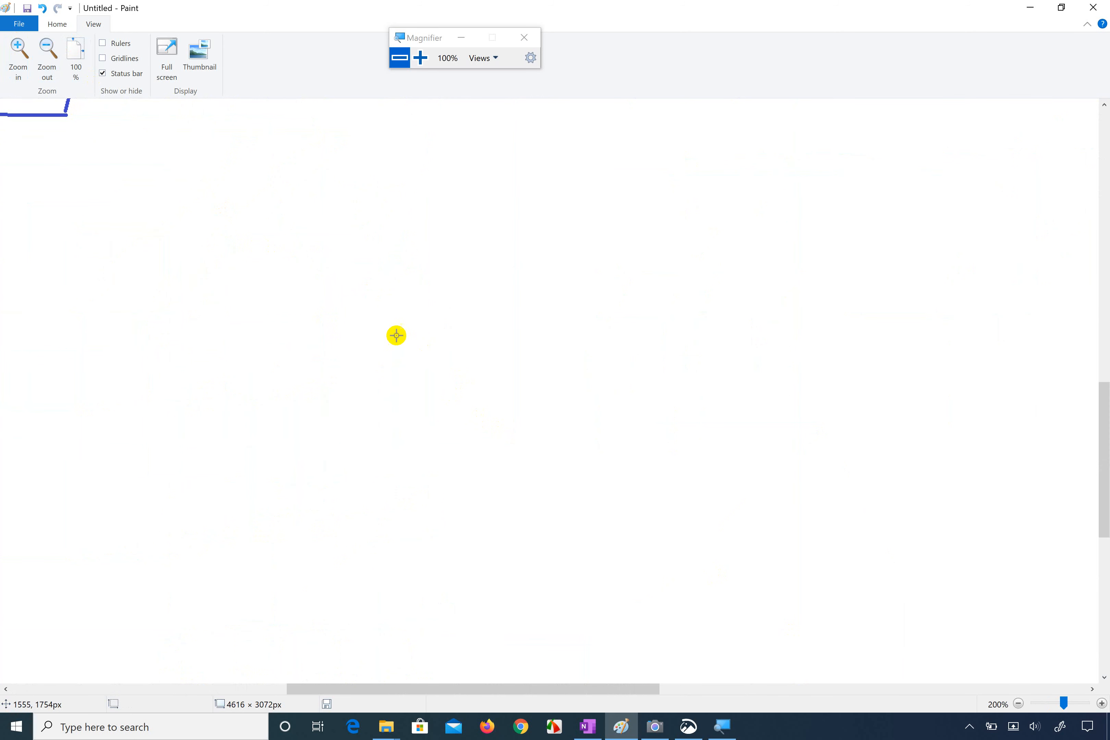
click(56, 24)
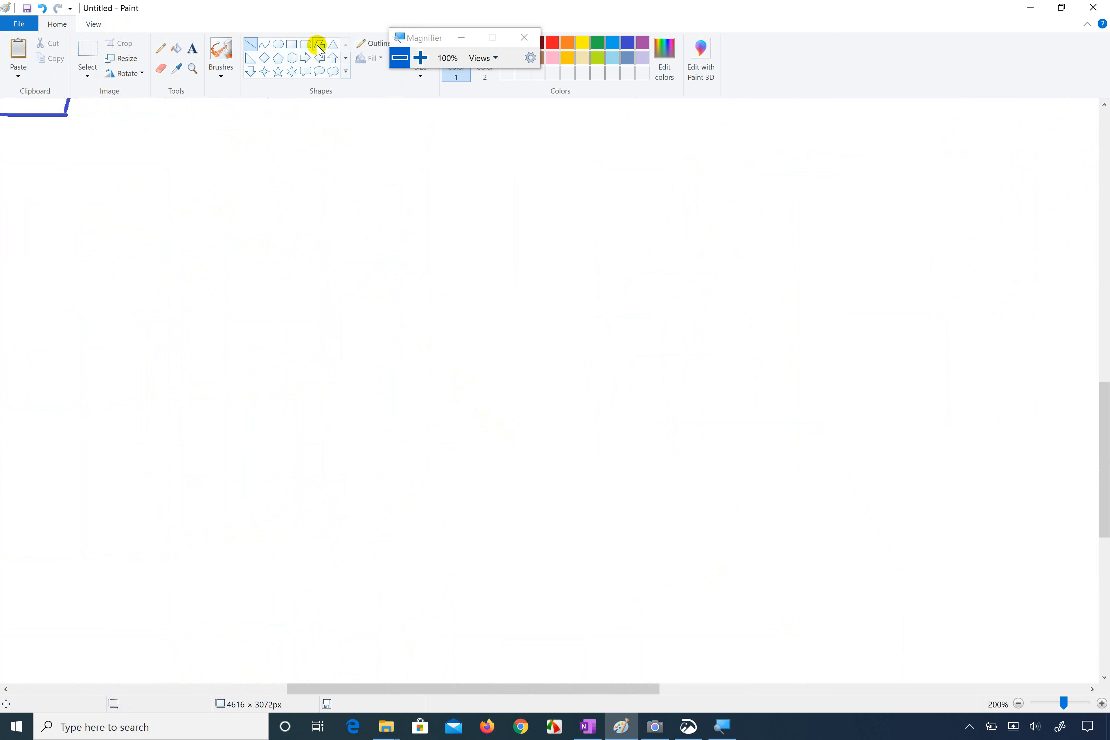
click(292, 47)
drag(346, 383, 546, 544)
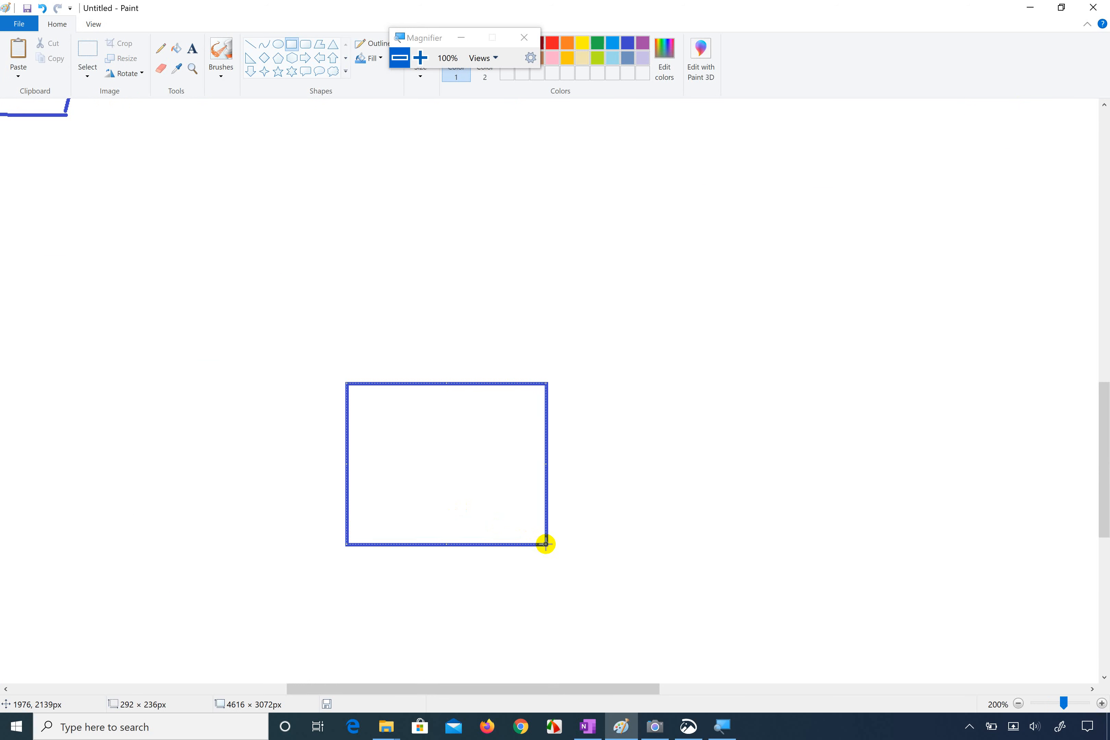
Step: Check the reference cube and draw slanted edges about 114 × 74, 80 × 47 and 100 × 60 px from the front face's upper and lower-right corners
click(688, 726)
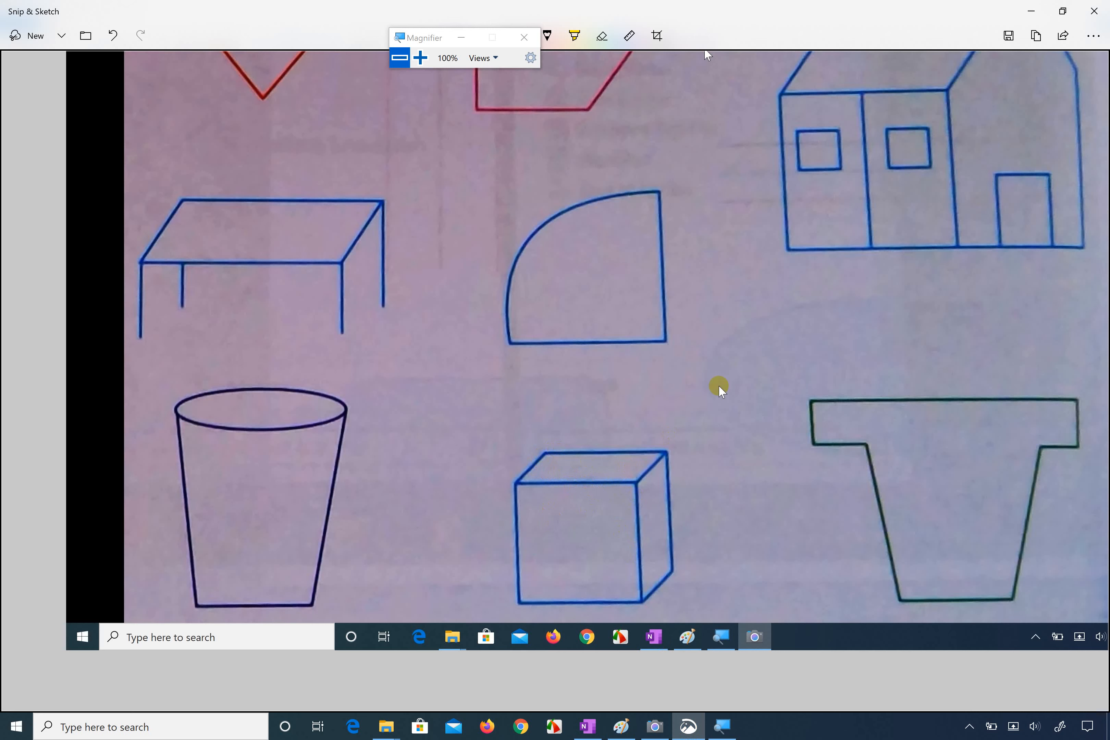
click(1031, 13)
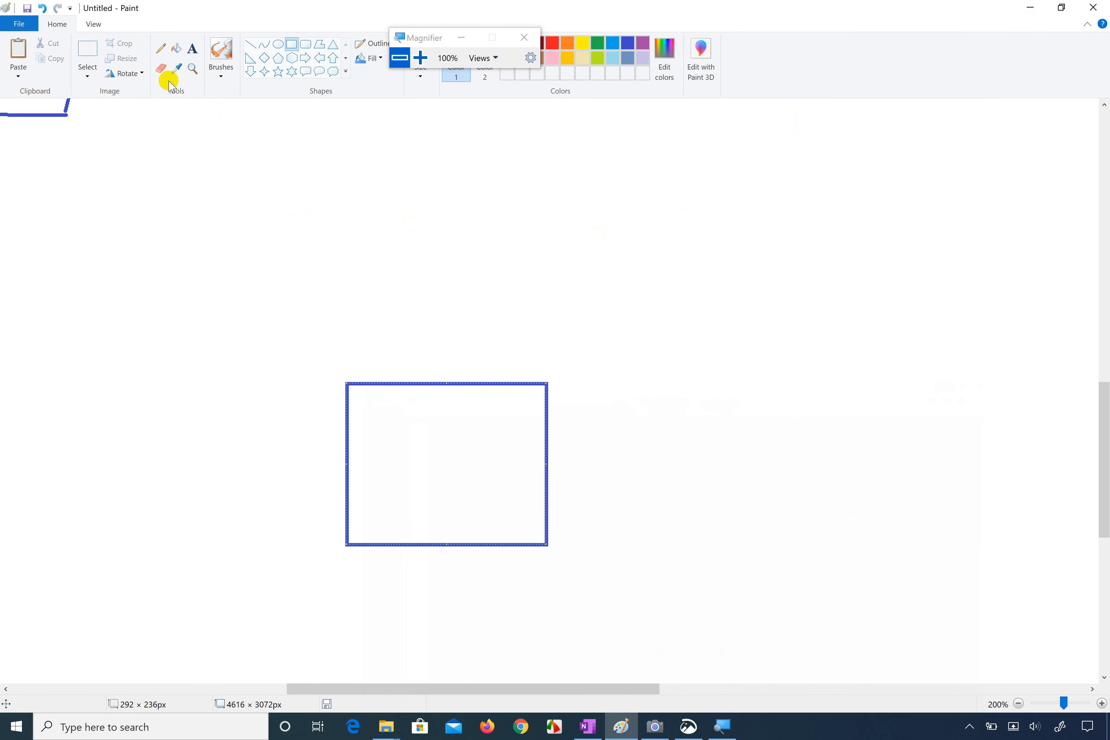
click(249, 45)
drag(349, 381, 426, 332)
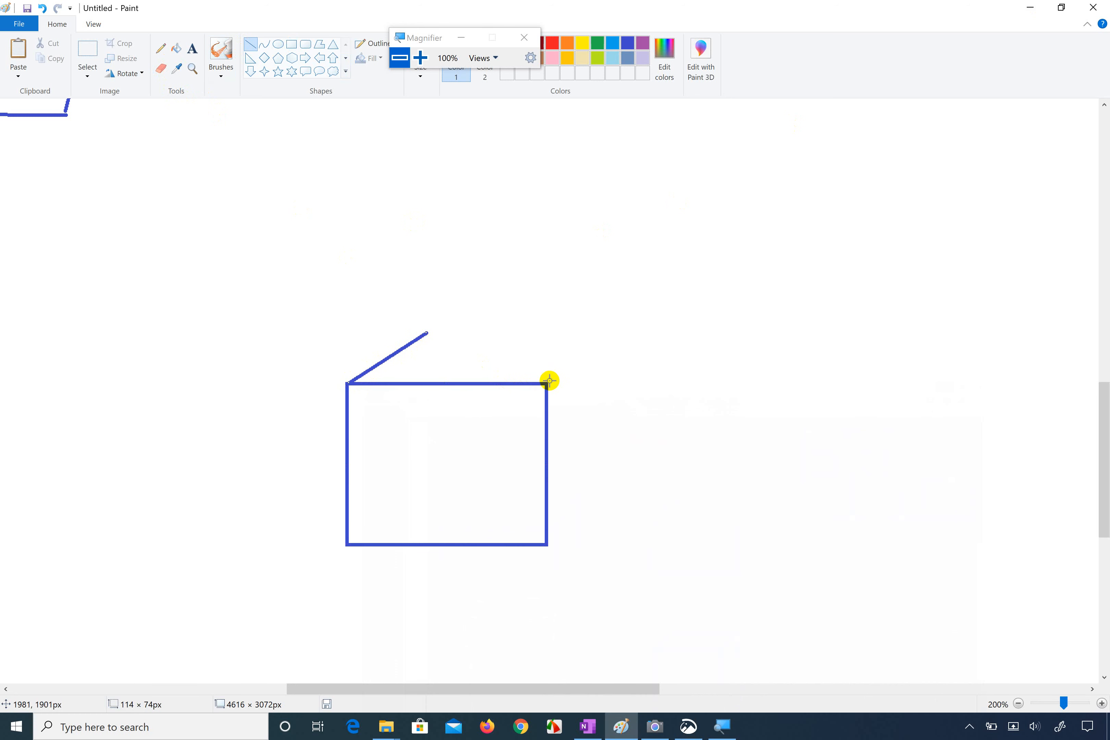
drag(549, 383, 604, 352)
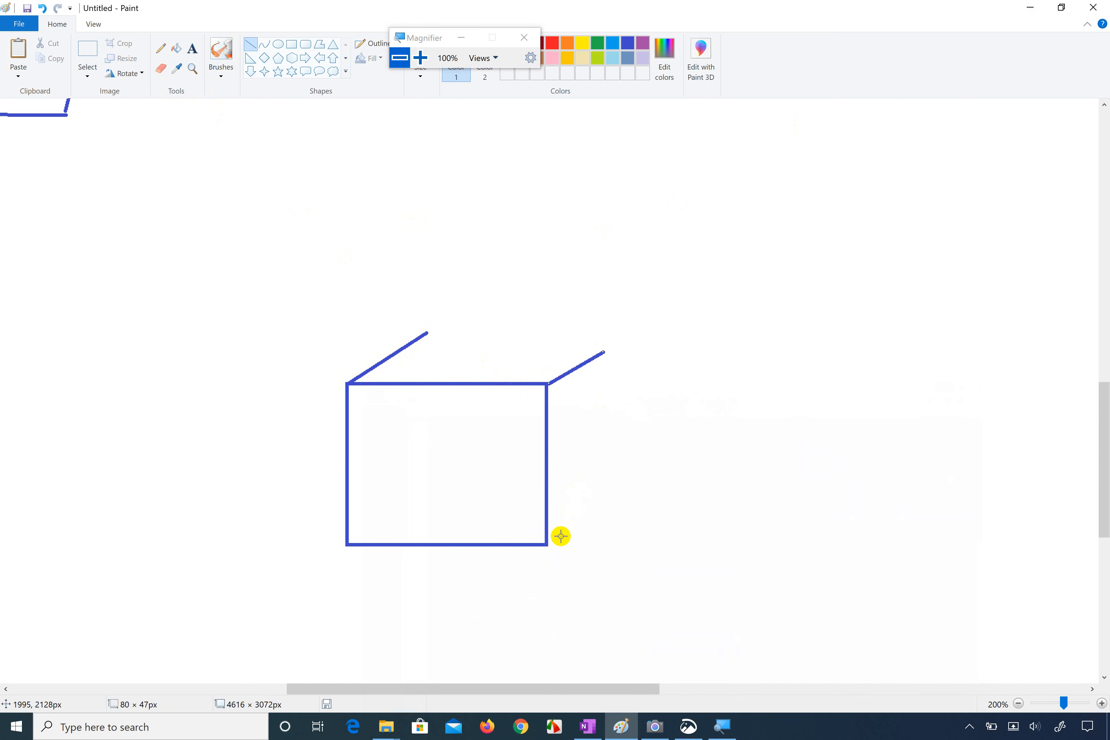
drag(547, 543, 616, 503)
Step: Switch to the reference image in Snip & Sketch and trace the cube's receding and rear edges in red ink
click(679, 724)
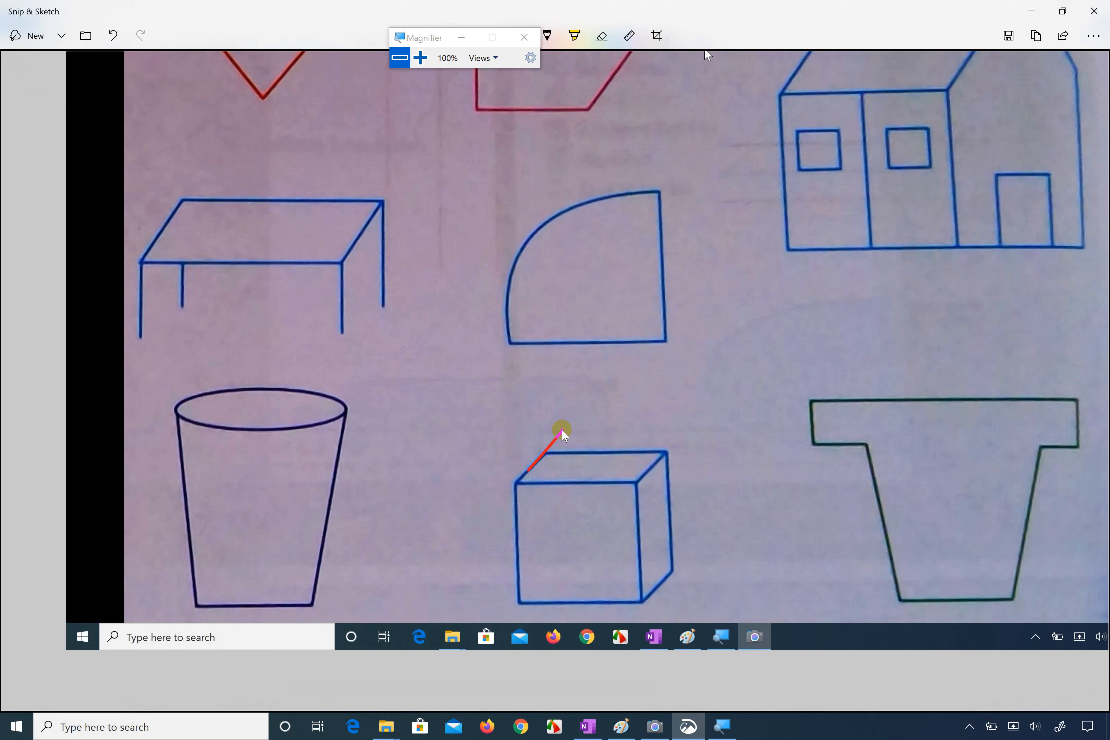
drag(518, 491, 581, 417)
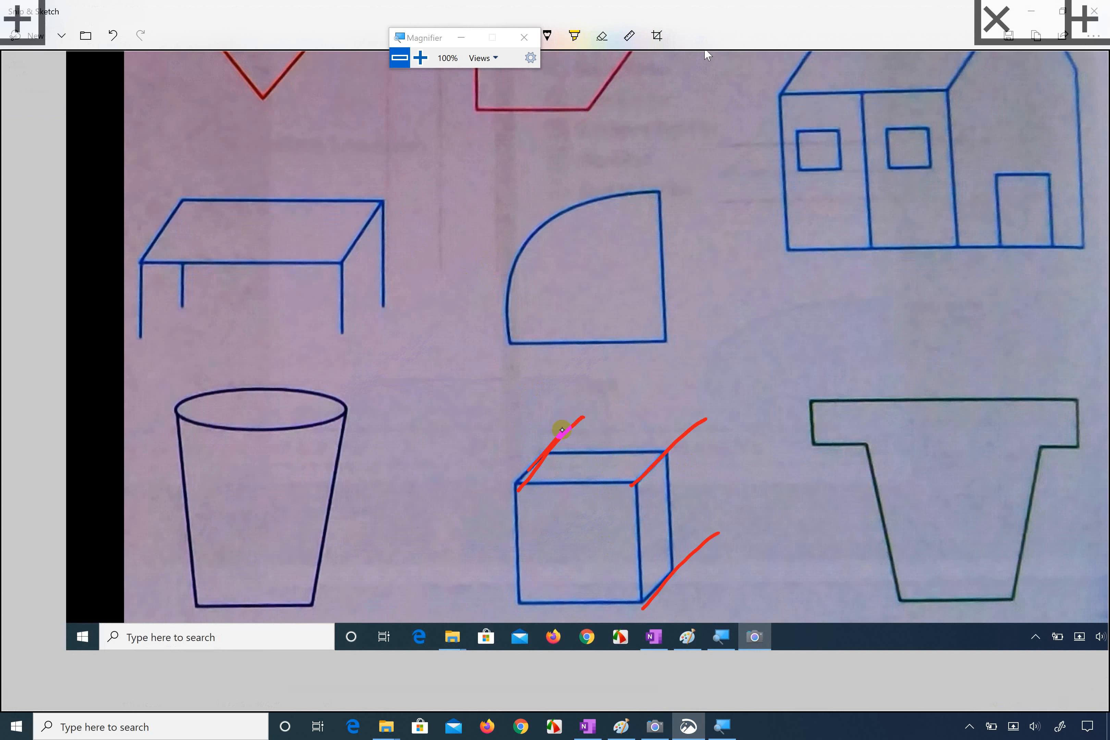
drag(712, 413, 710, 550)
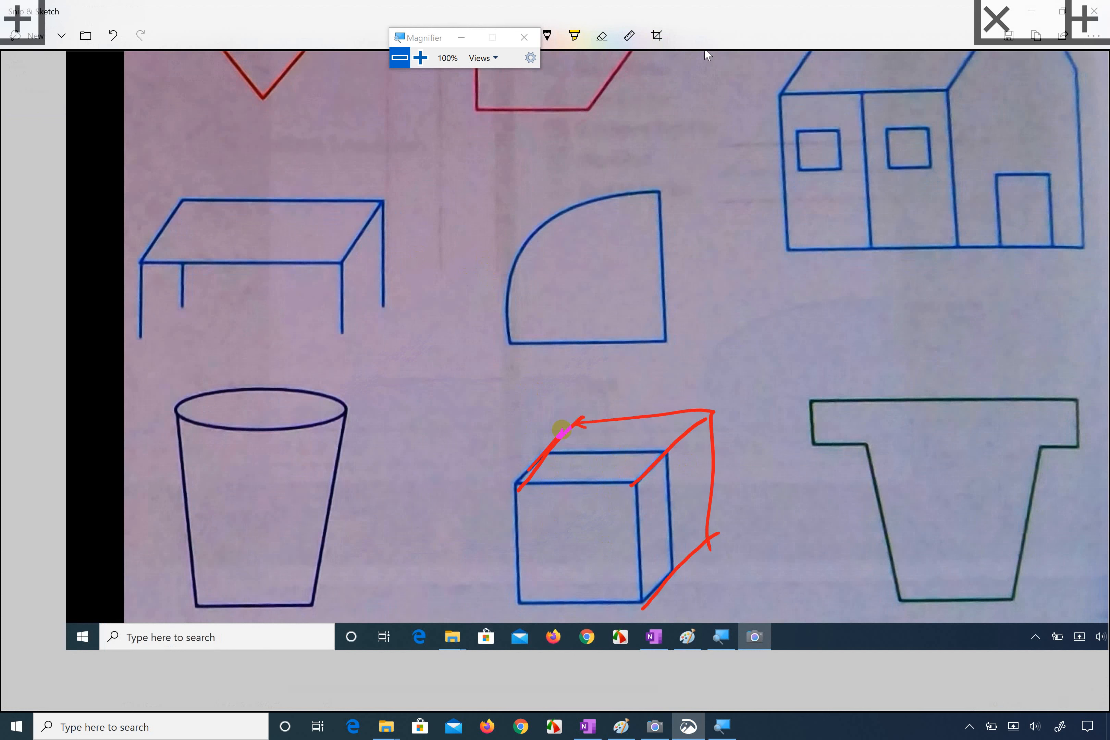
click(621, 727)
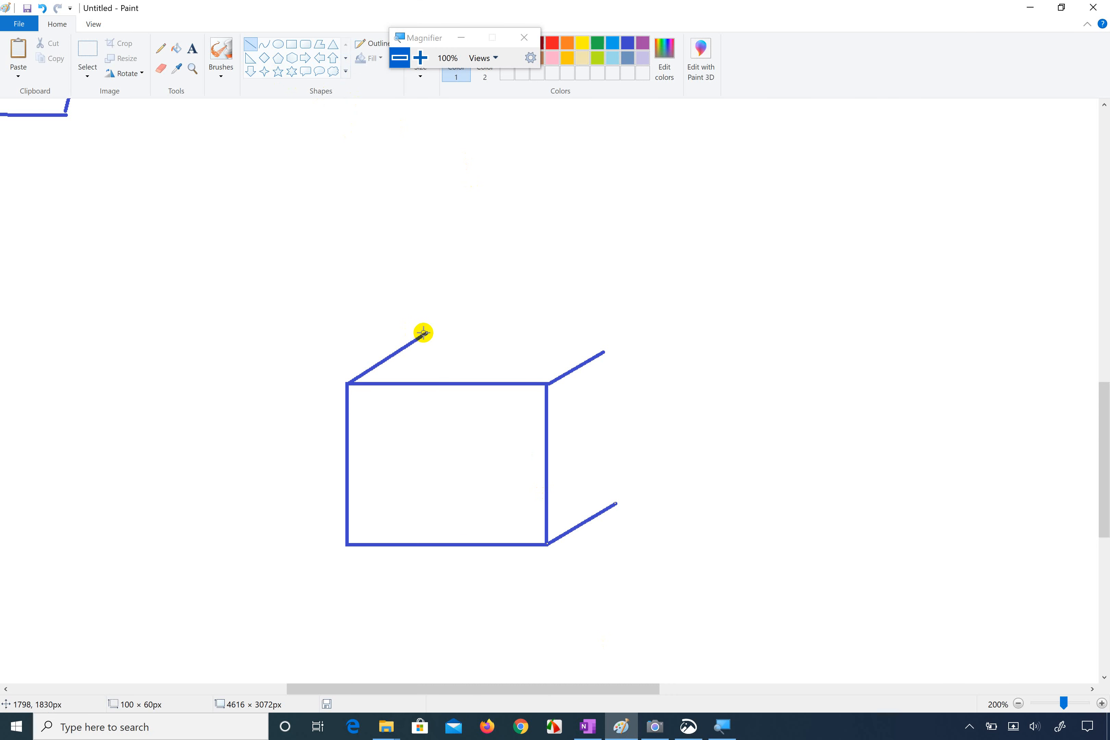
Step: Close the cube with a rear top edge about 282 px long, a short corner joint and a rear vertical edge about 236 px high
drag(427, 333, 619, 337)
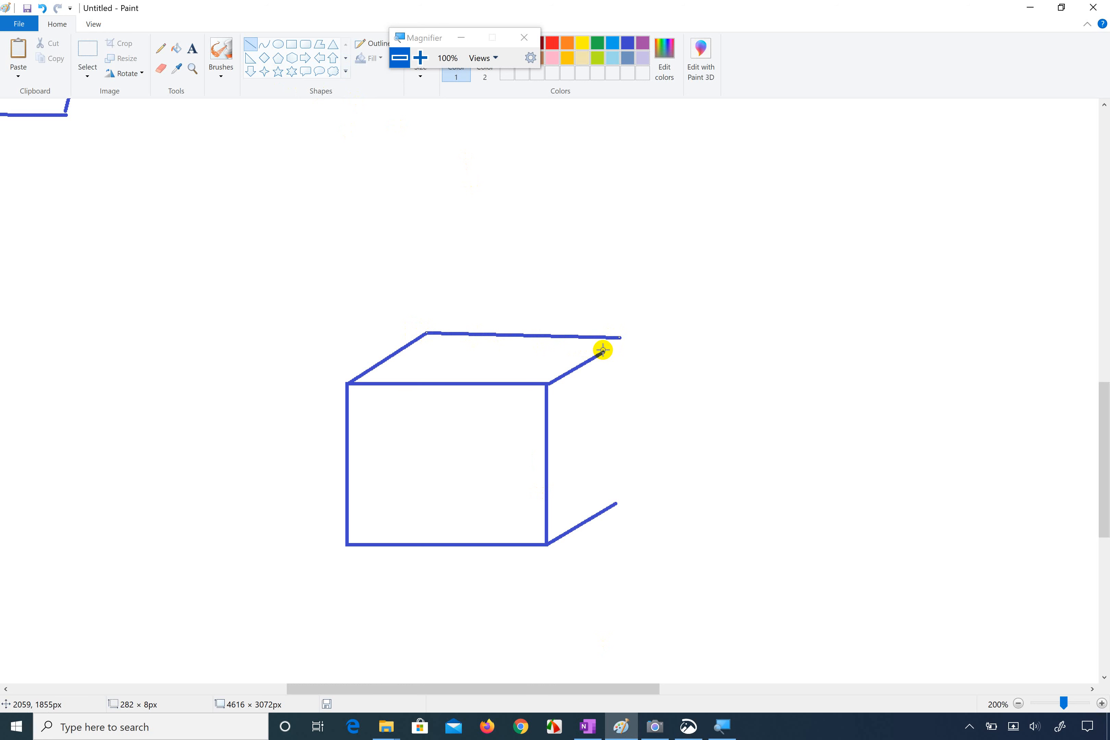
drag(605, 353, 620, 337)
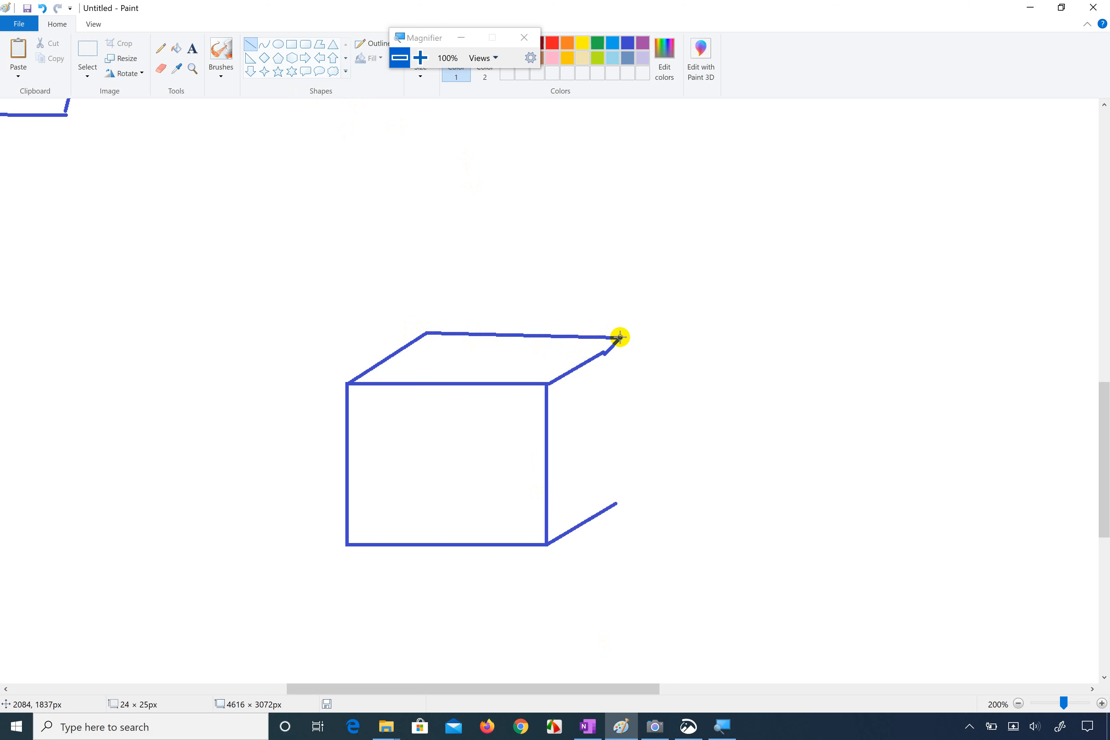
click(646, 352)
drag(622, 339, 618, 502)
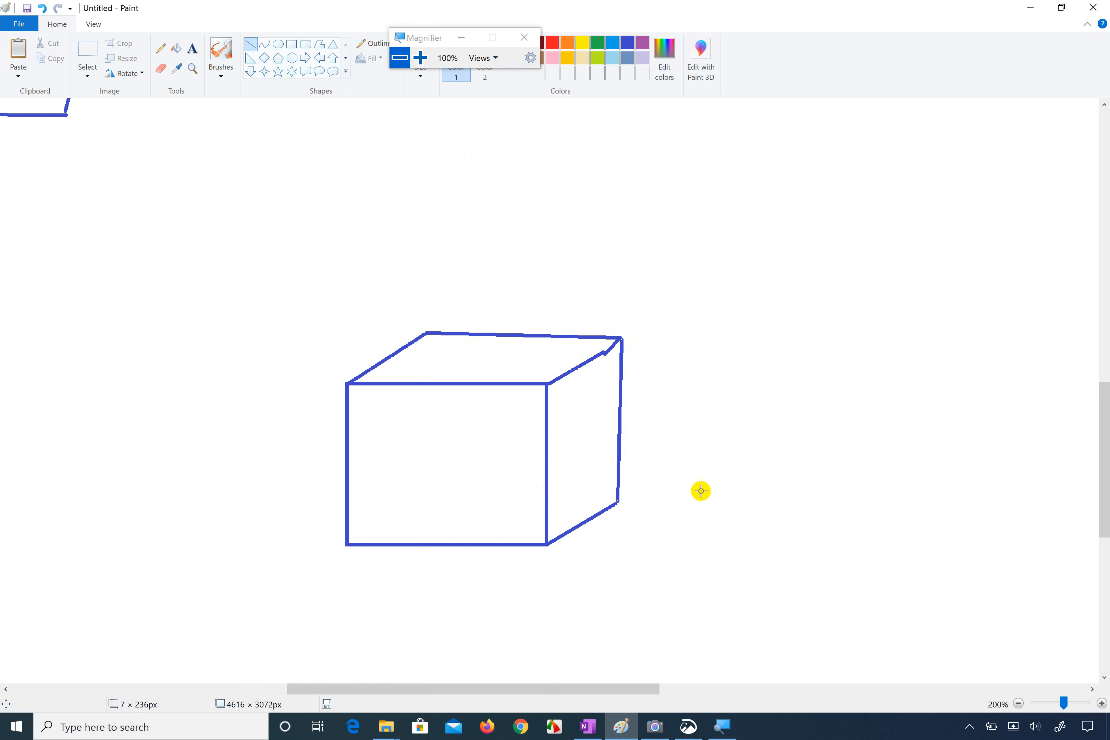
click(702, 489)
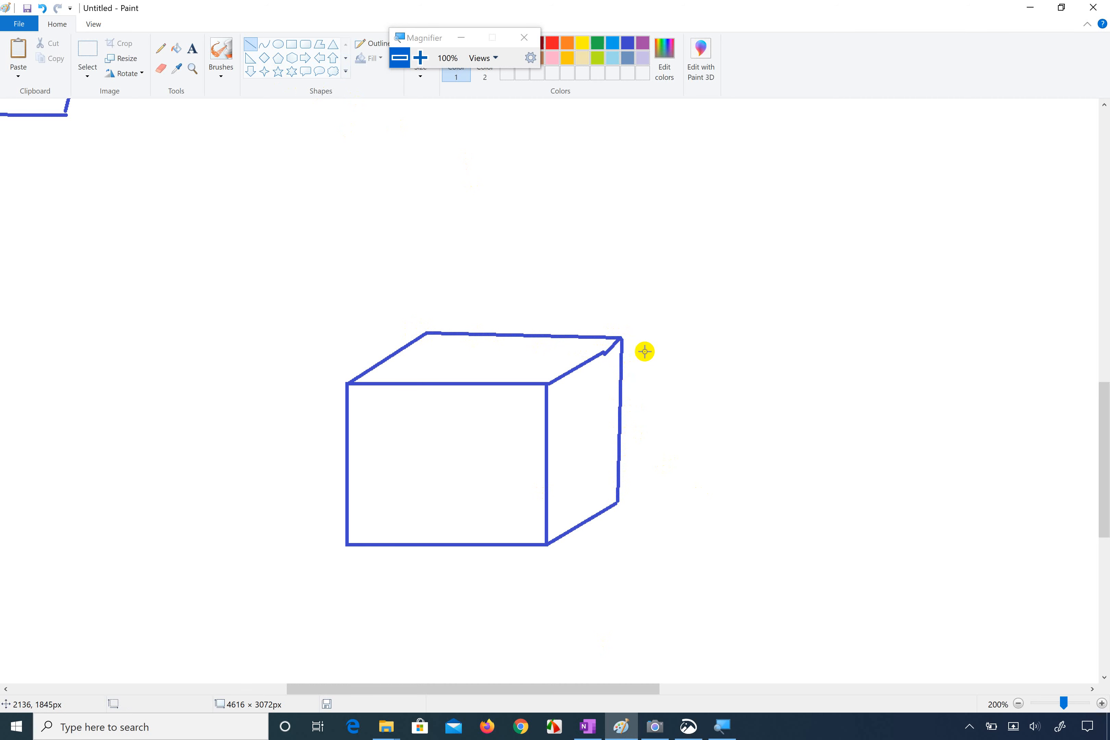
Step: Review the cube and the remaining shapes in the Snip & Sketch capture and the original Camera photo
click(682, 728)
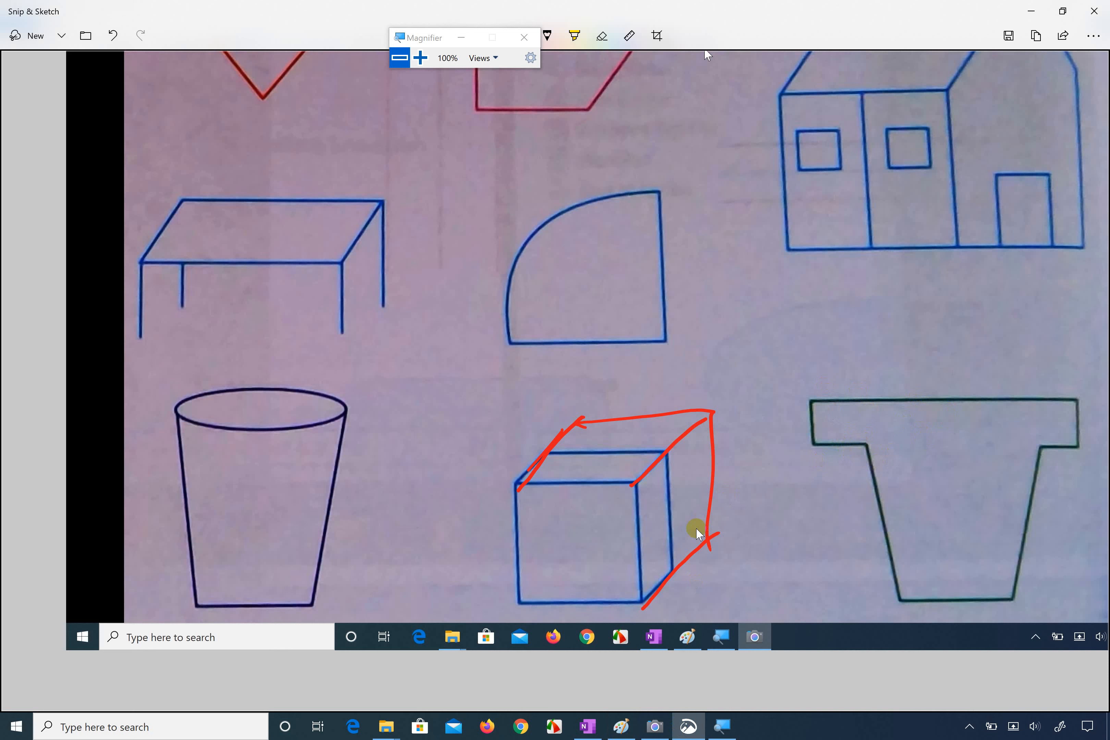
click(621, 727)
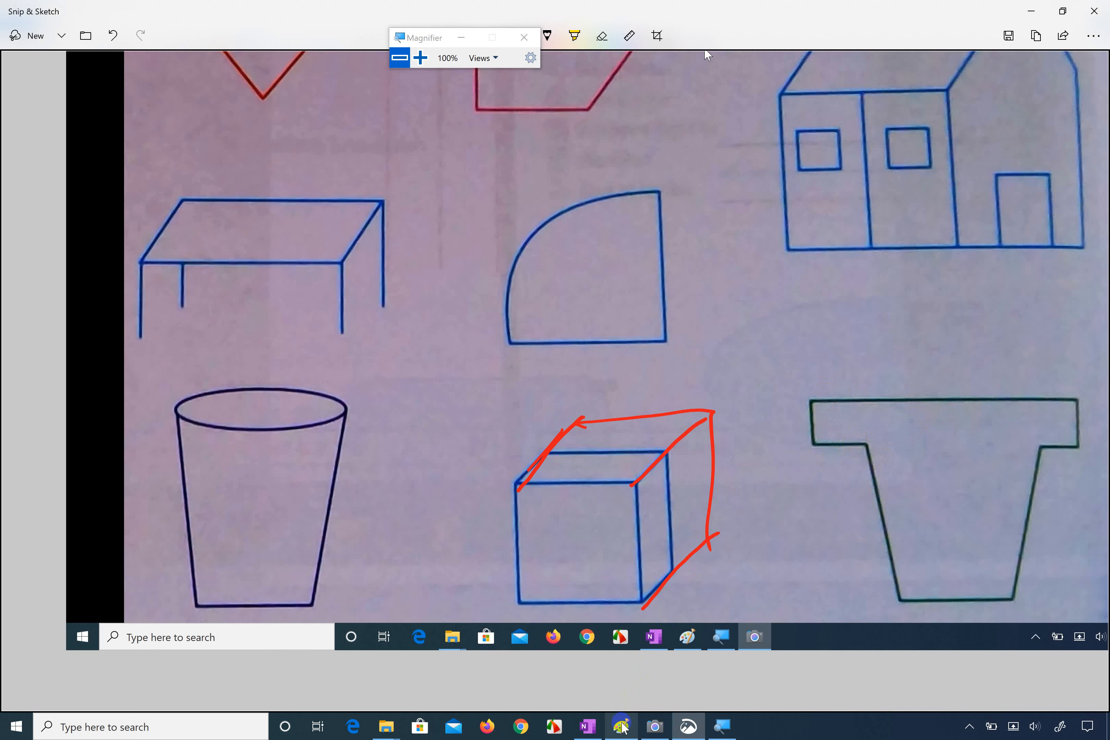
click(655, 727)
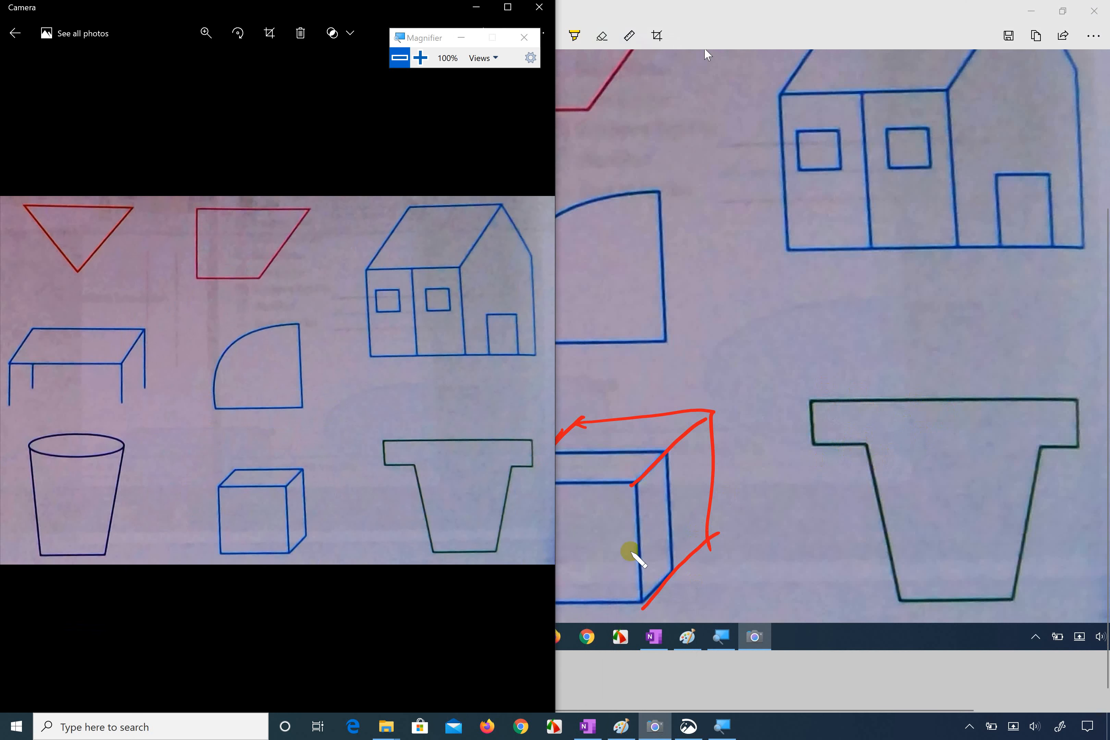
click(515, 7)
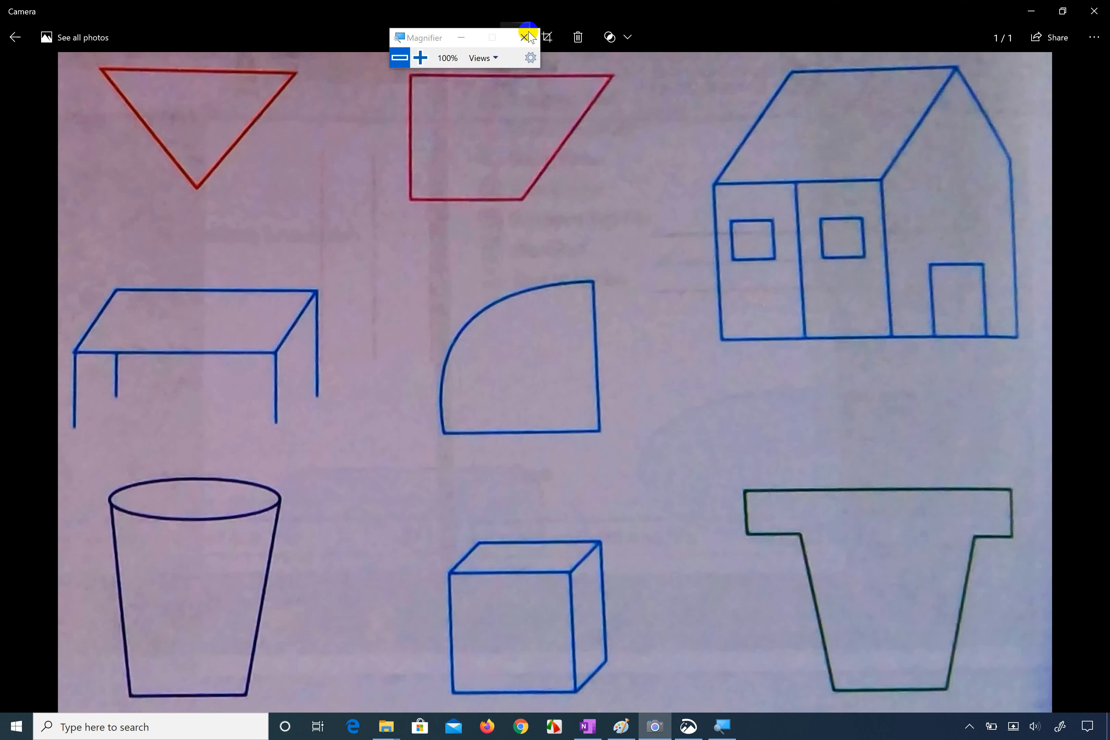
click(1029, 10)
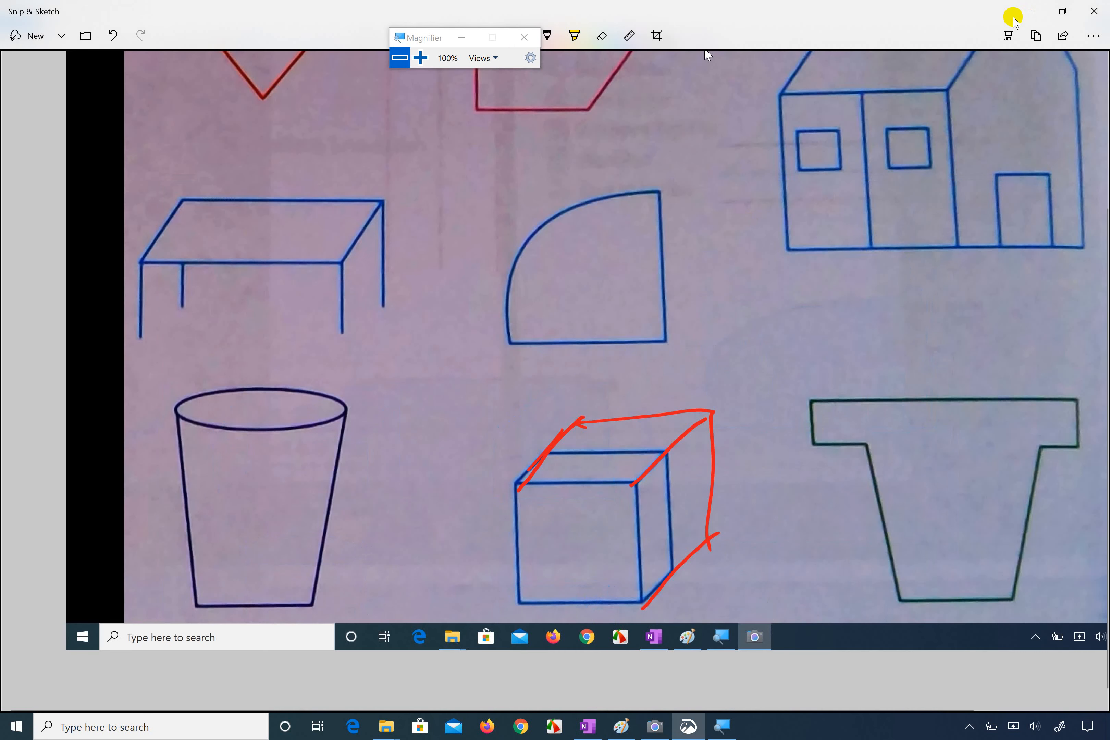
scroll(583, 383, up, 4)
scroll(583, 383, right, 1)
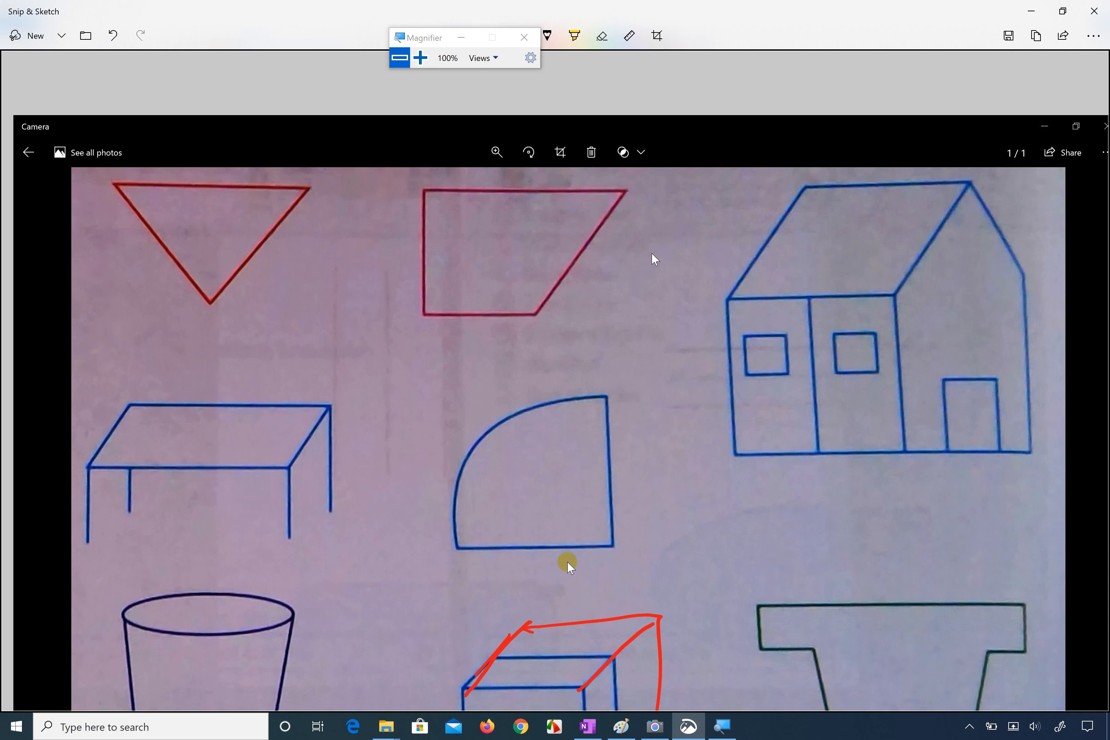
click(587, 725)
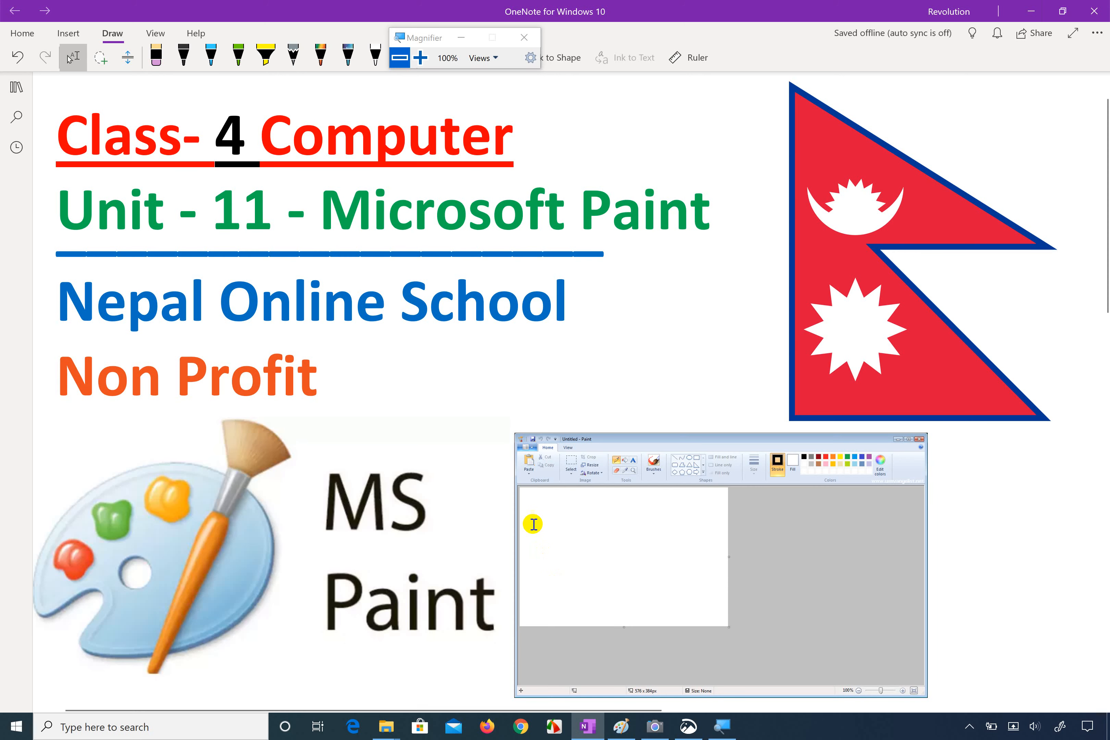
Step: Switch back to Paint and save the drawing to the Desktop as a PNG named Untitled
click(621, 725)
scroll(552, 467, down, 10)
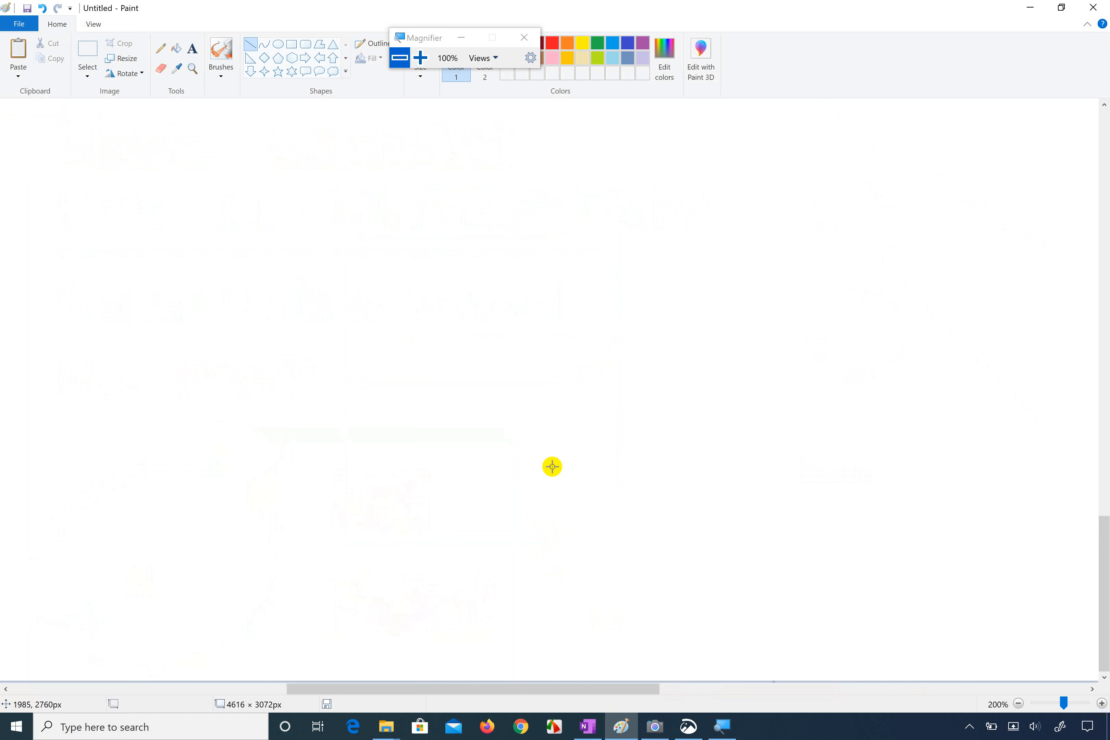
key(ctrl+s)
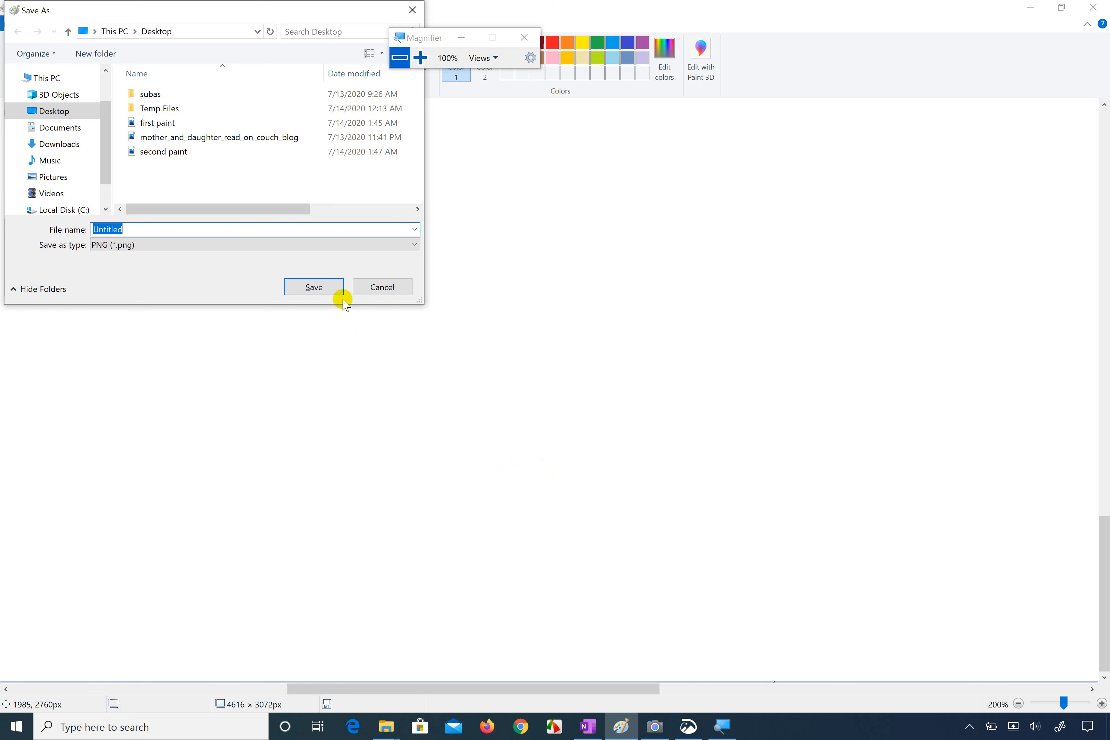
click(315, 286)
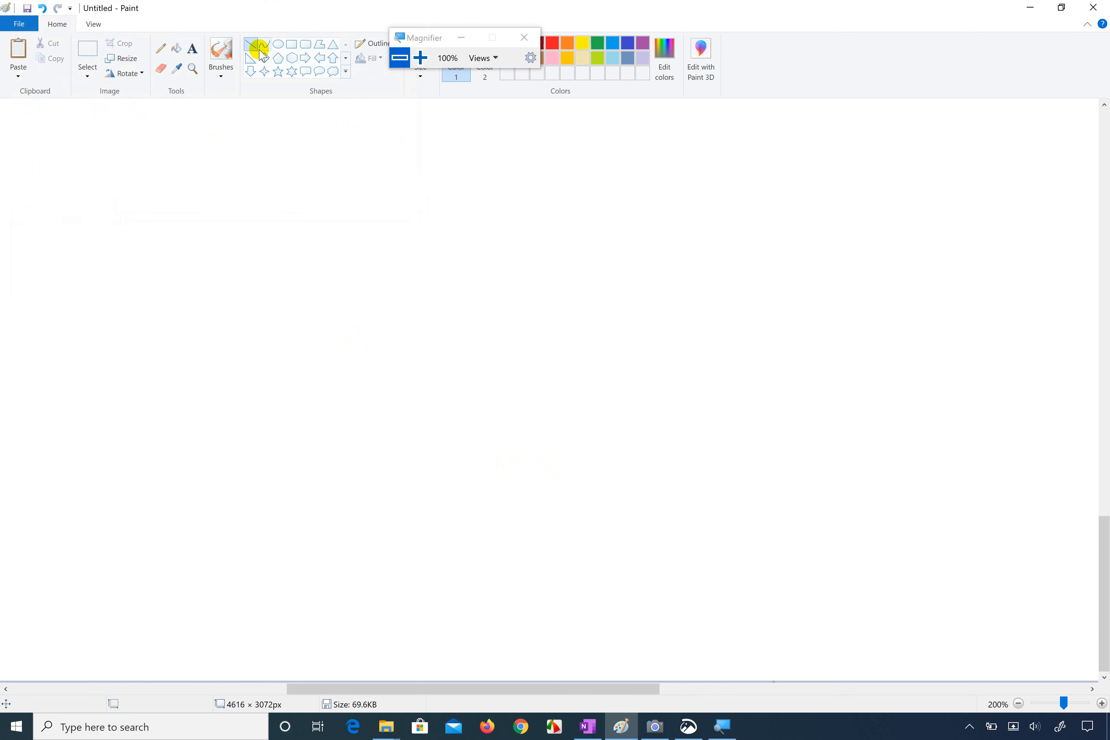
Step: Draw a round face outline about 466 × 422 px in the empty area below the cube, with two eye circles about 63 × 68 and 67 × 69 px
click(278, 46)
drag(258, 212, 579, 501)
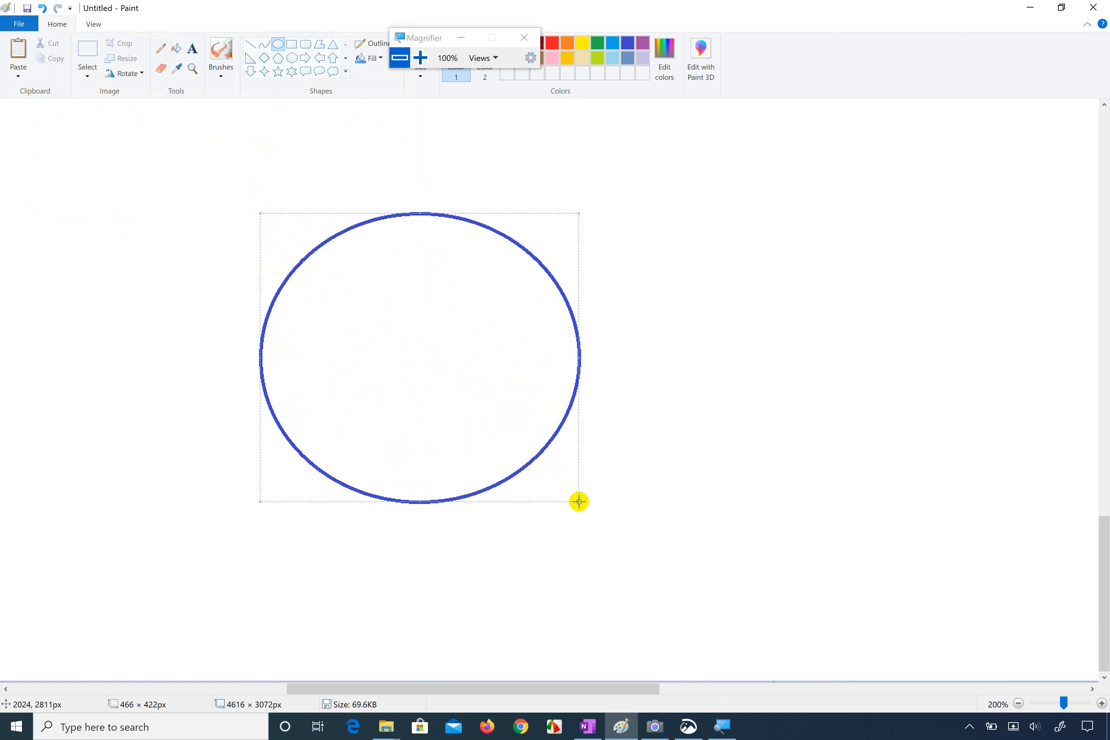
click(213, 294)
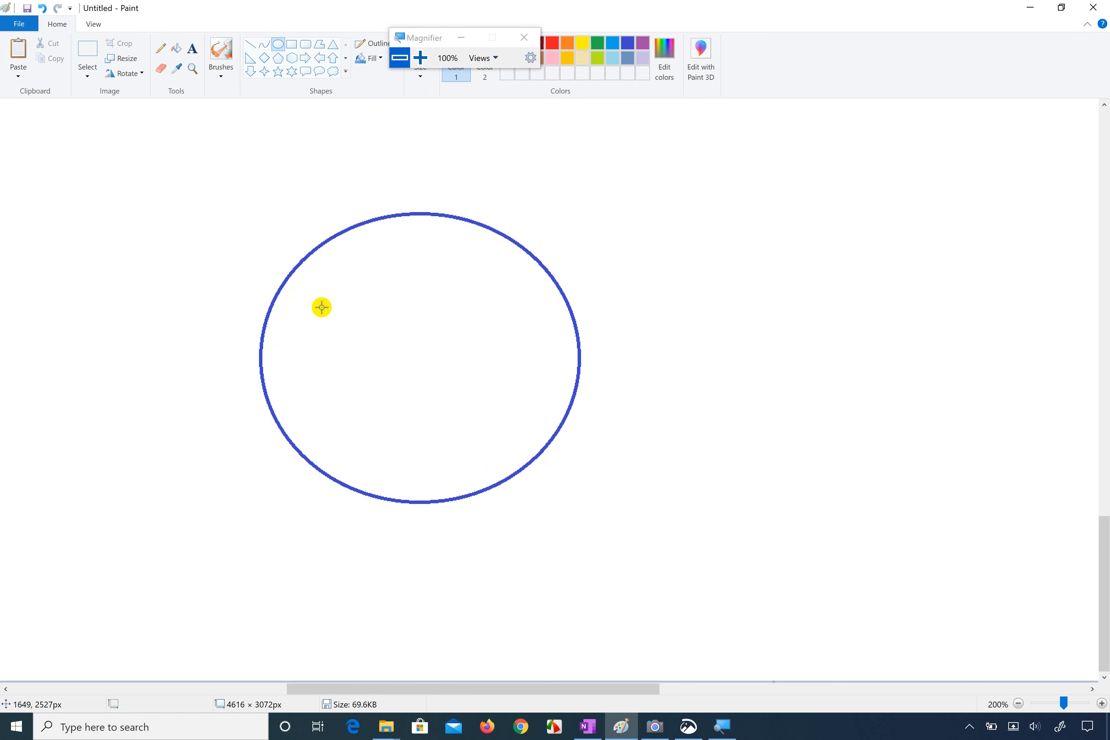
drag(320, 307, 364, 354)
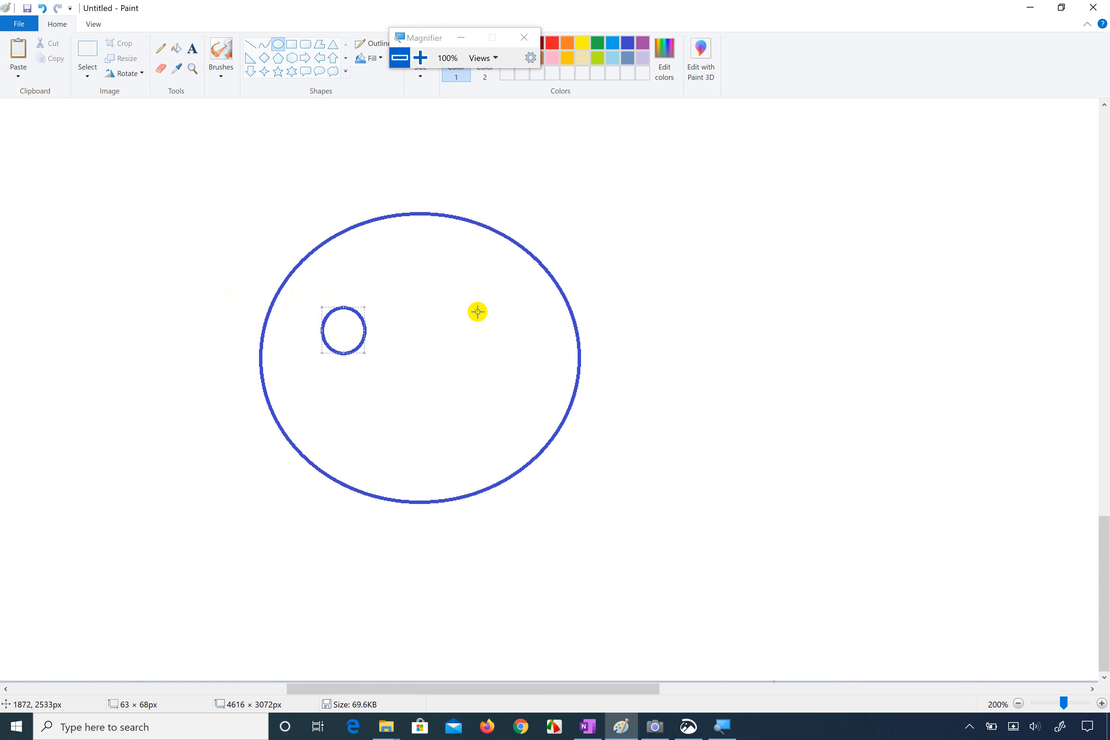
drag(465, 302, 510, 350)
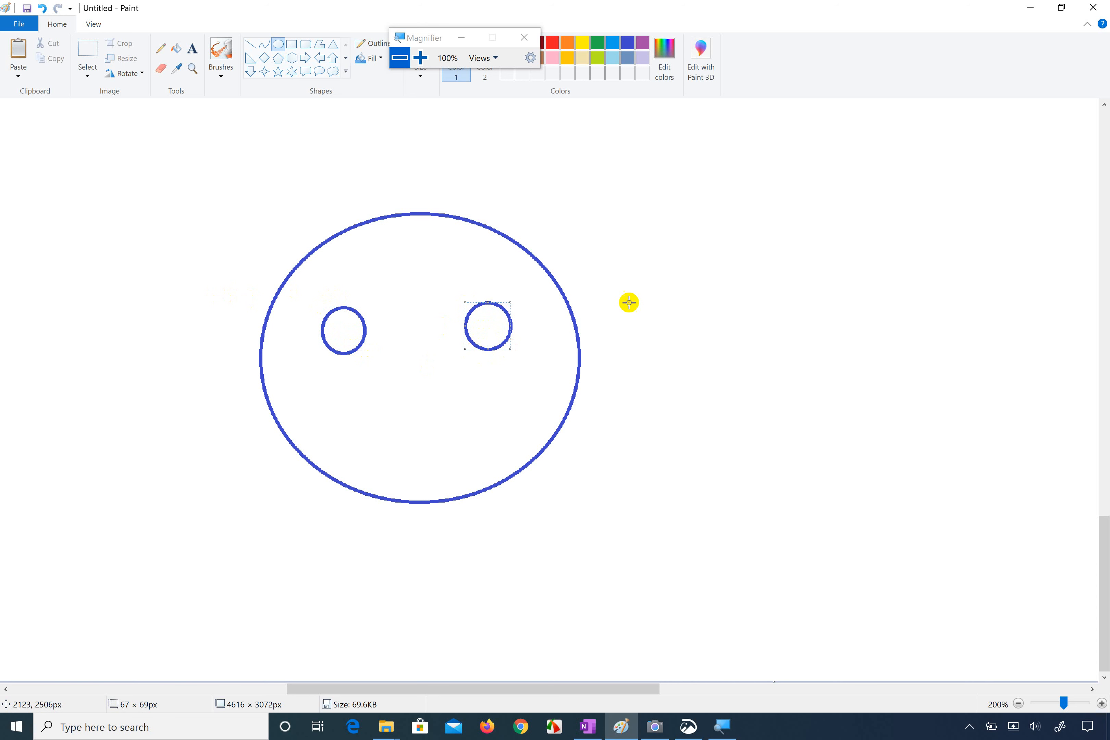
click(649, 293)
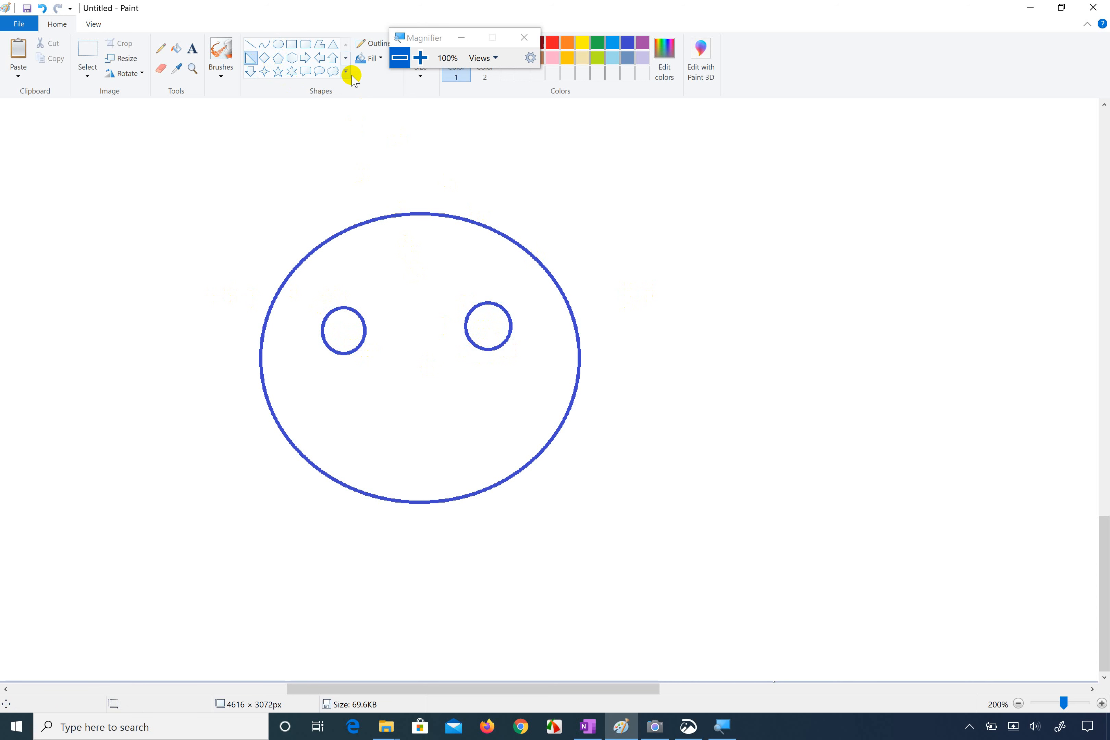
Step: Draw a triangular nose about 53 × 85 px low between the eyes and a short vertical line above it
click(334, 46)
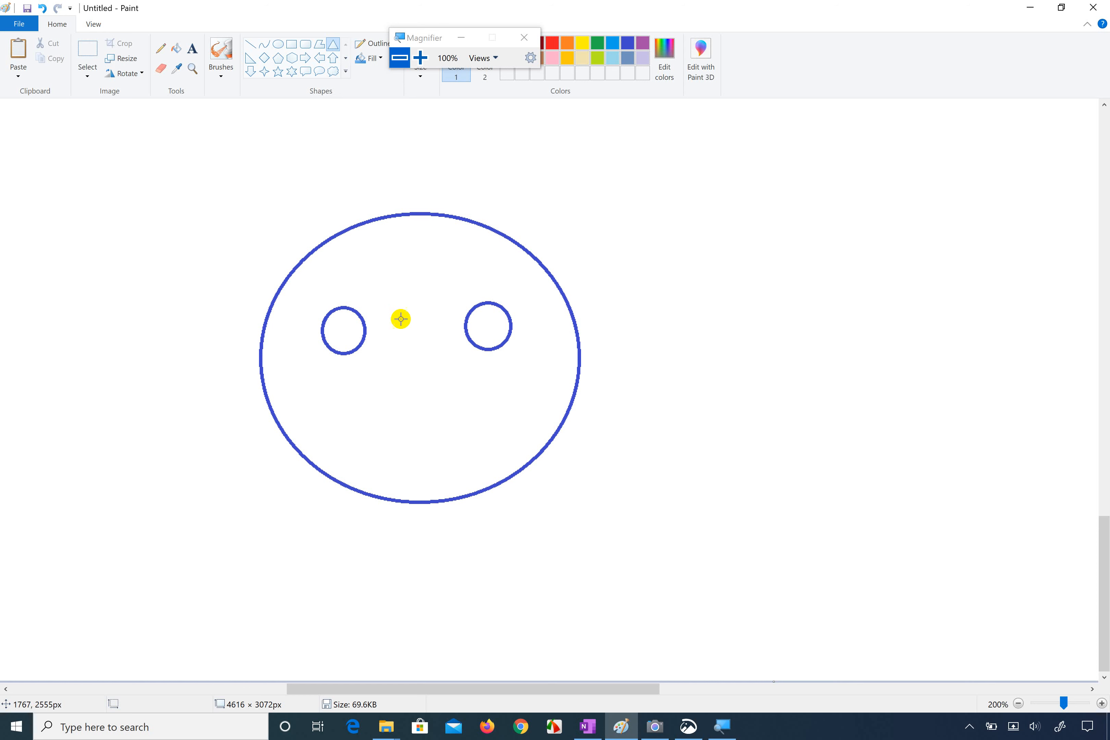
drag(404, 333, 420, 376)
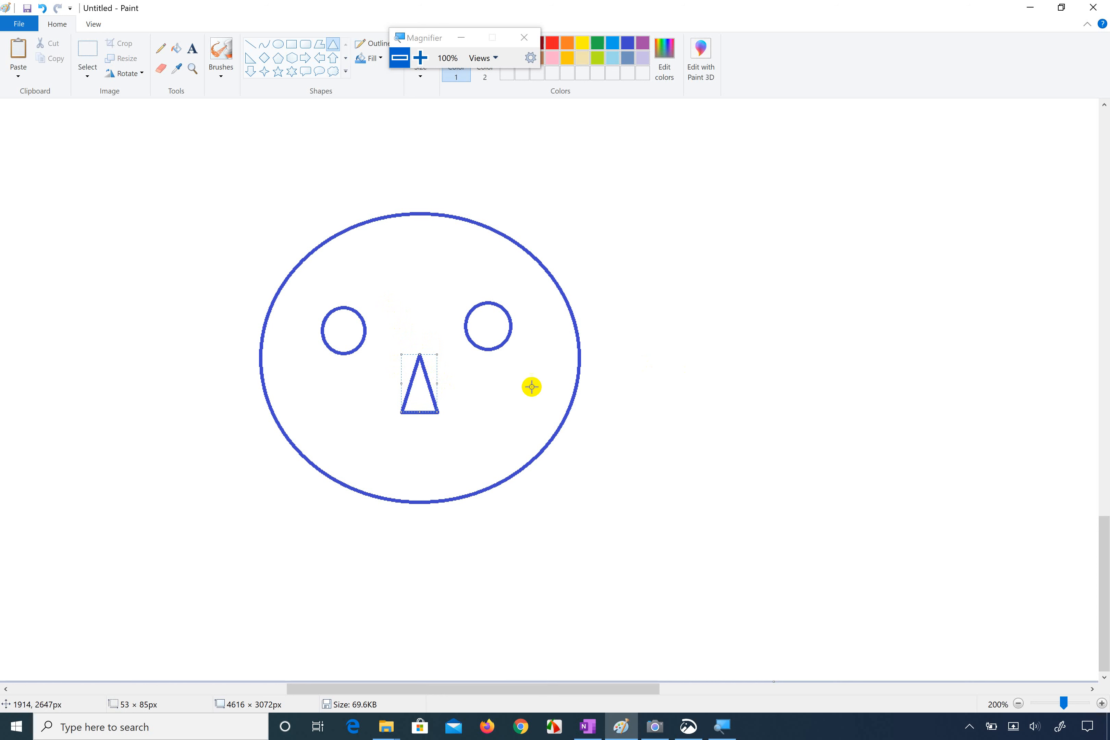
drag(416, 388, 414, 410)
click(286, 117)
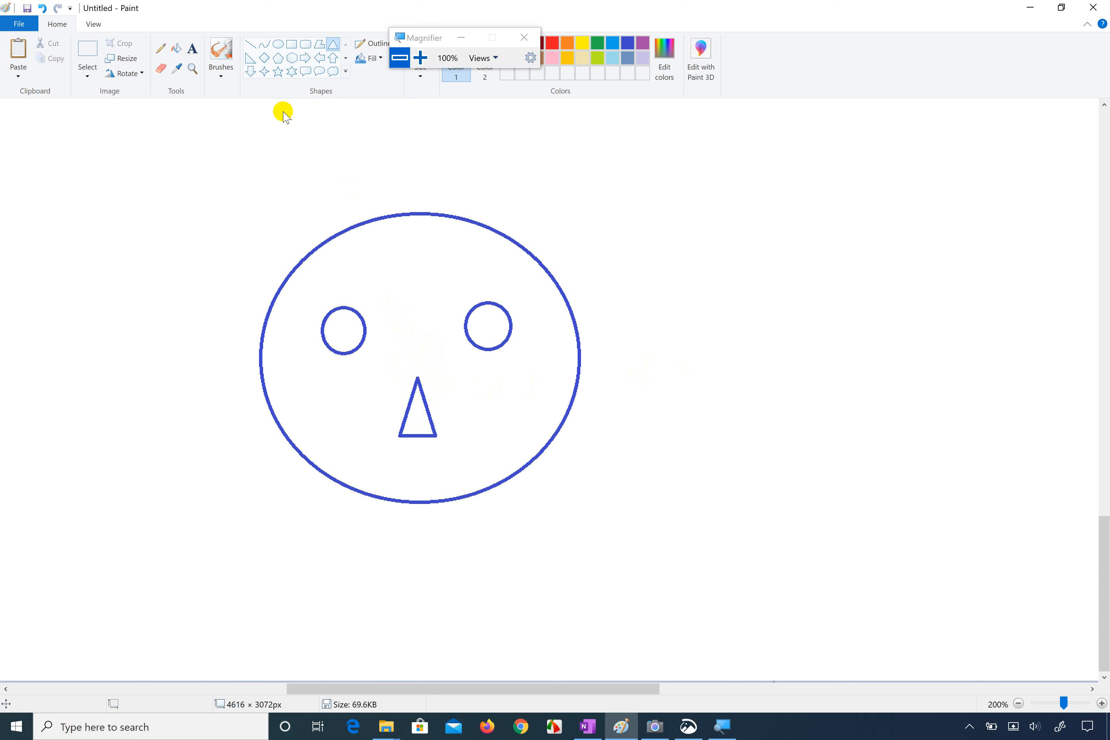
click(249, 44)
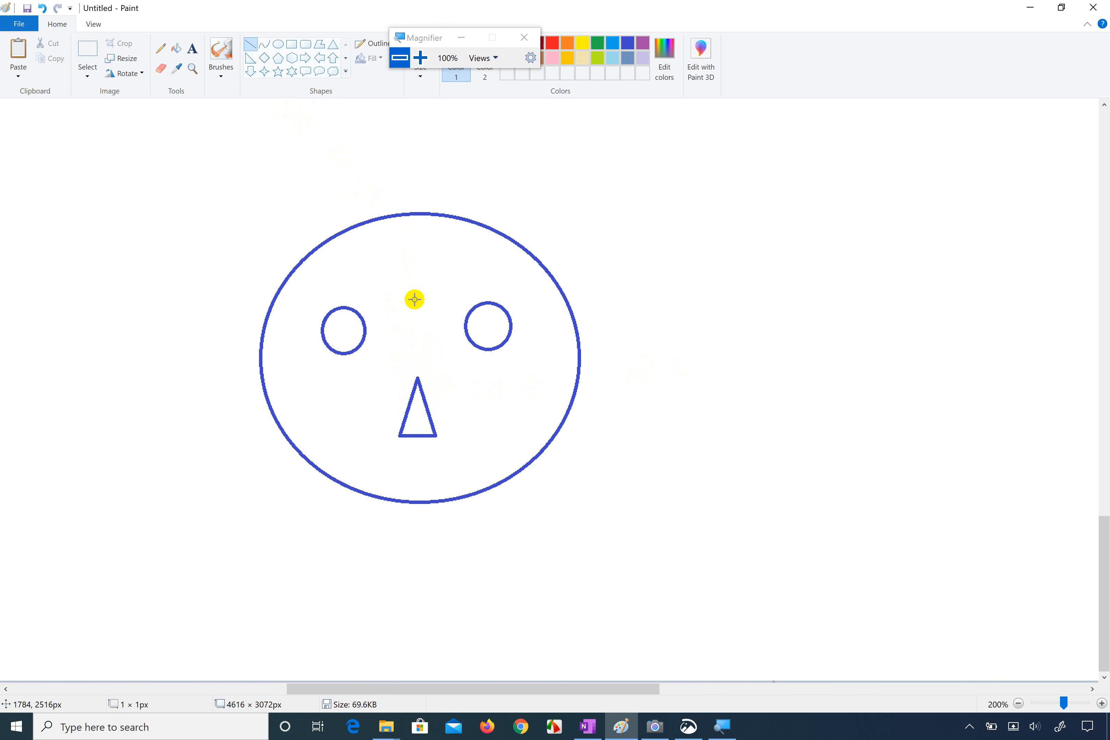
drag(415, 300, 414, 351)
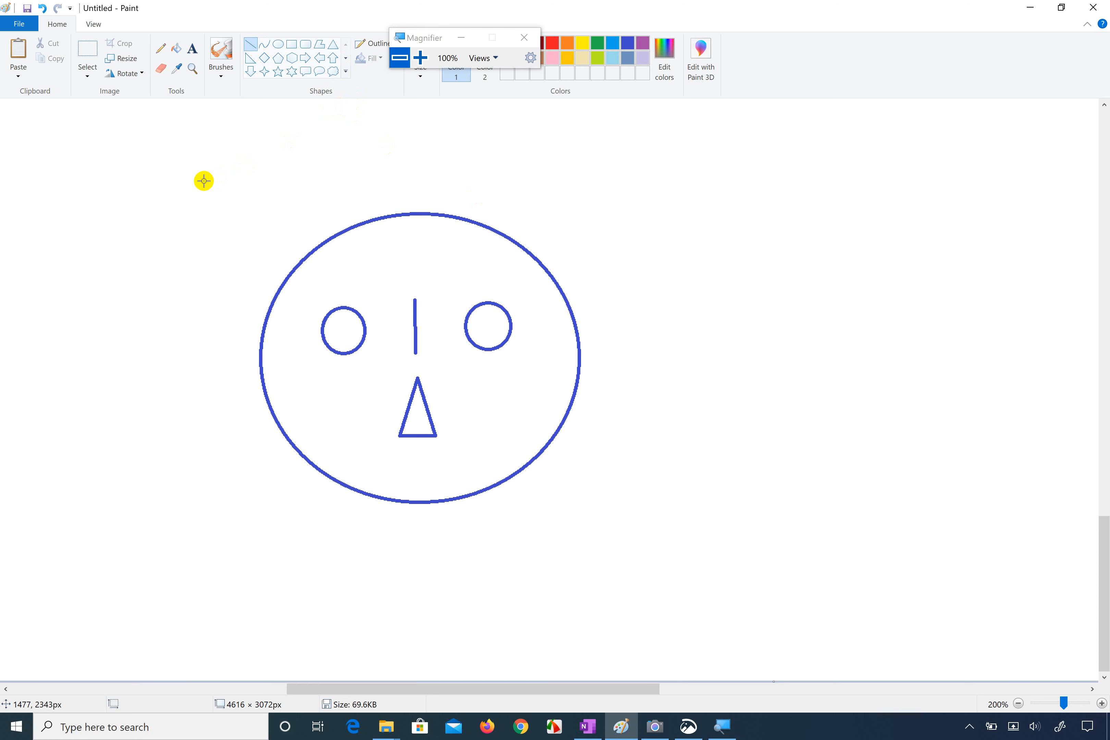
Step: Try to sketch a freehand ear outside the face's right edge with the Pencil, and erase the strokes
click(163, 49)
mouse_move(574, 294)
mouse_down()
mouse_move(602, 250)
mouse_move(686, 329)
mouse_move(599, 458)
mouse_move(569, 410)
mouse_move(687, 359)
mouse_move(607, 257)
mouse_move(584, 296)
mouse_up()
mouse_move(687, 365)
mouse_down()
mouse_move(723, 331)
mouse_move(670, 366)
mouse_move(698, 355)
mouse_move(685, 344)
mouse_move(674, 366)
mouse_move(724, 321)
mouse_move(621, 449)
mouse_move(599, 462)
mouse_move(582, 421)
mouse_move(584, 447)
mouse_move(573, 426)
mouse_move(605, 468)
mouse_move(645, 435)
mouse_move(672, 379)
mouse_move(650, 455)
mouse_move(687, 353)
mouse_move(663, 271)
mouse_move(616, 259)
mouse_move(578, 294)
mouse_move(606, 259)
mouse_move(657, 232)
mouse_move(636, 295)
mouse_move(710, 298)
mouse_move(706, 342)
mouse_move(681, 341)
mouse_move(680, 322)
mouse_move(674, 384)
mouse_move(637, 456)
mouse_move(675, 409)
mouse_move(677, 427)
mouse_move(675, 279)
mouse_move(593, 286)
mouse_move(598, 257)
mouse_move(645, 246)
mouse_up()
click(161, 68)
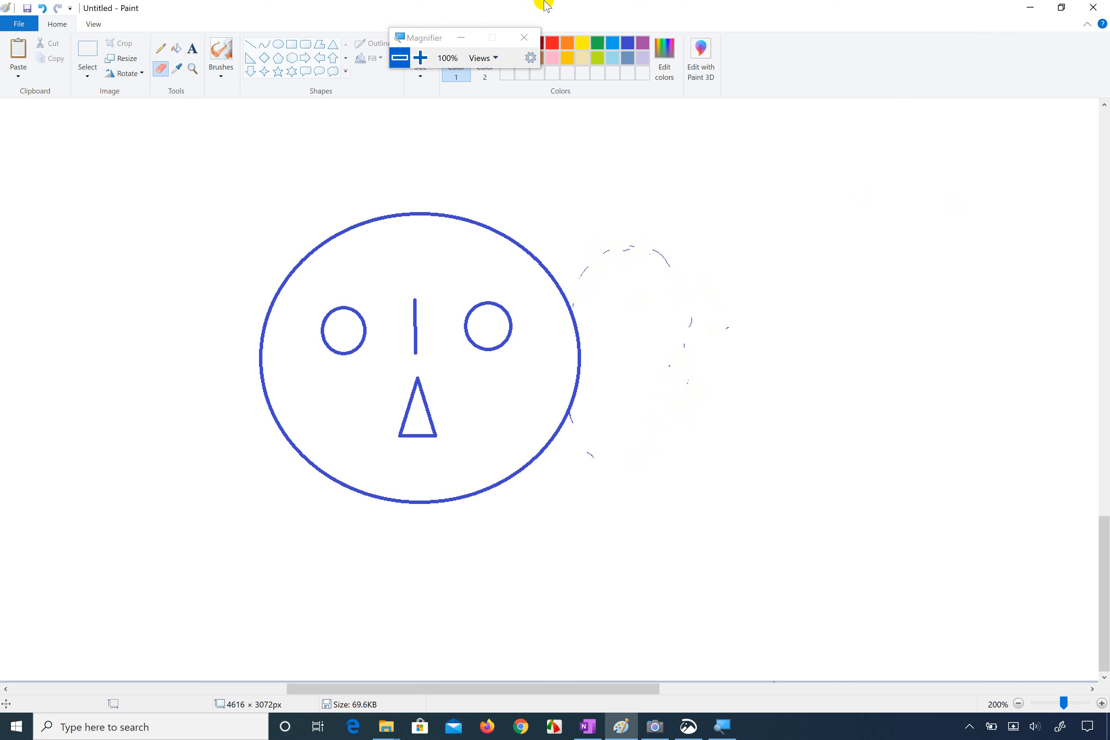
Step: Try to draw an ear on the face's right edge with the Curve tool, and undo the misshapen curves
click(259, 46)
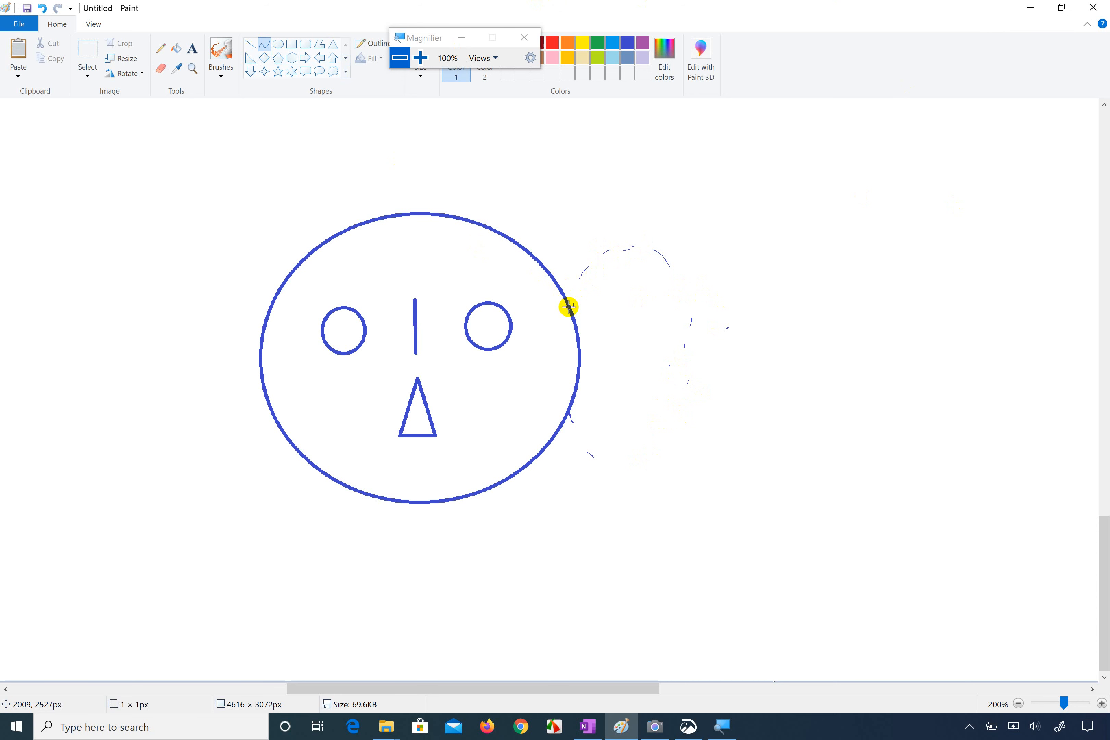
mouse_move(568, 306)
mouse_down()
mouse_move(578, 265)
mouse_move(598, 254)
mouse_move(631, 239)
mouse_move(665, 262)
mouse_move(704, 239)
mouse_up()
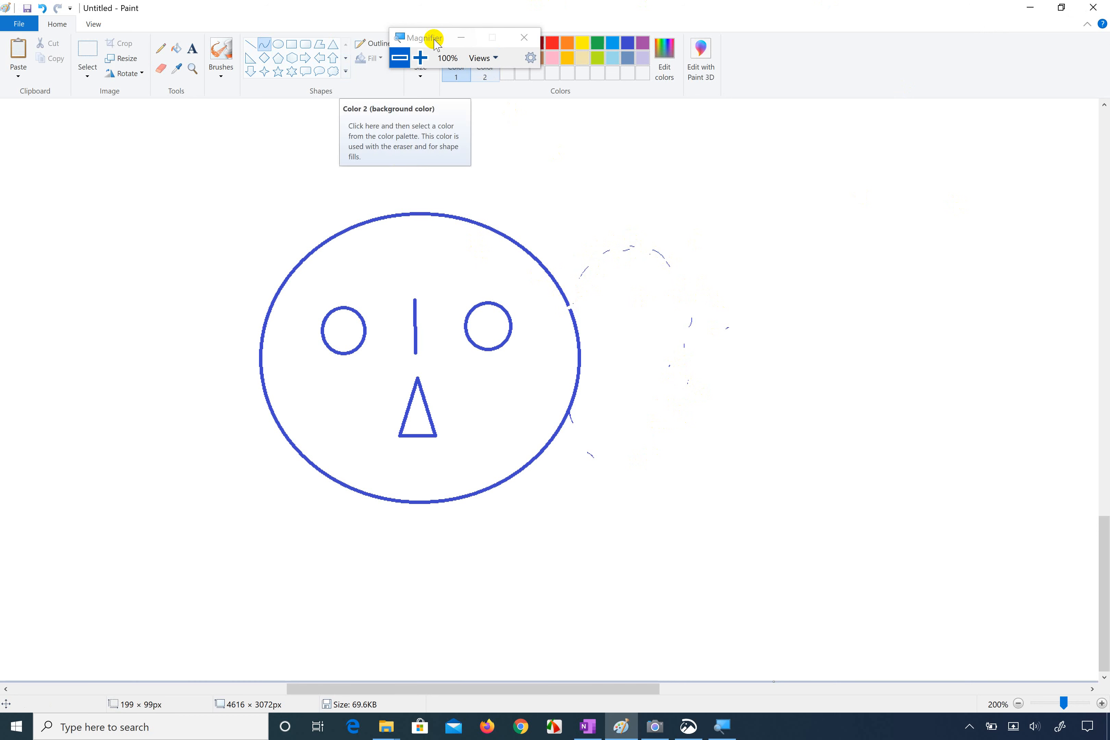
drag(436, 42, 662, 36)
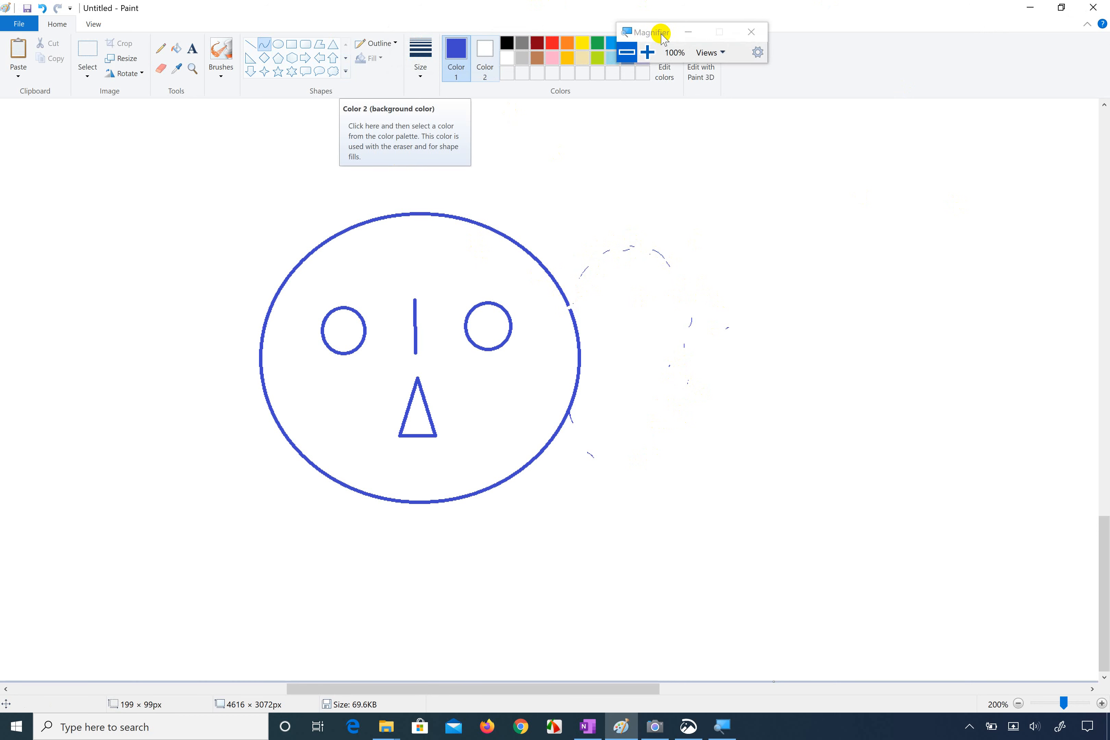
click(161, 52)
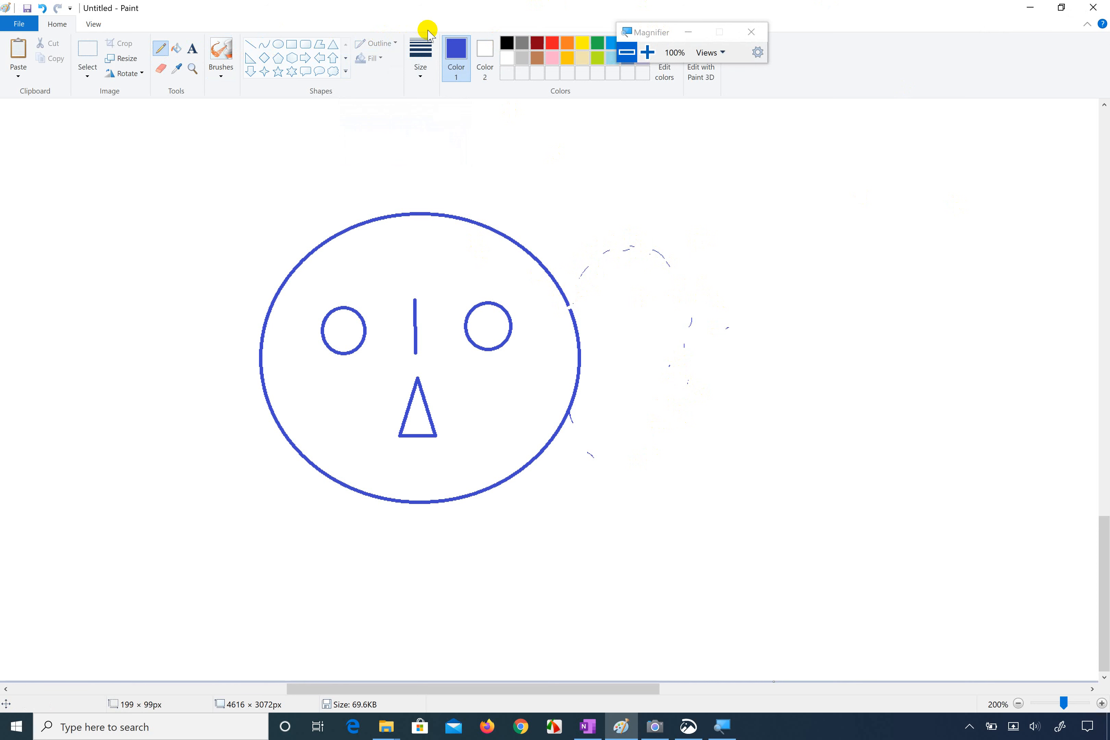
click(265, 48)
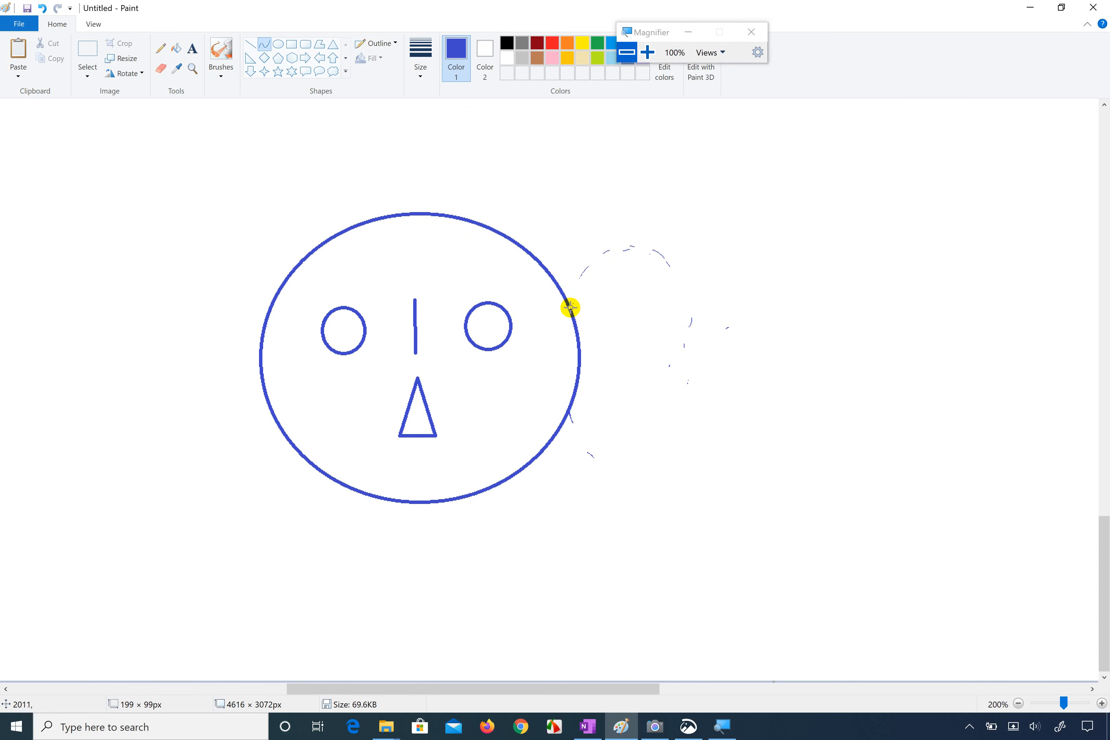
drag(570, 307, 682, 402)
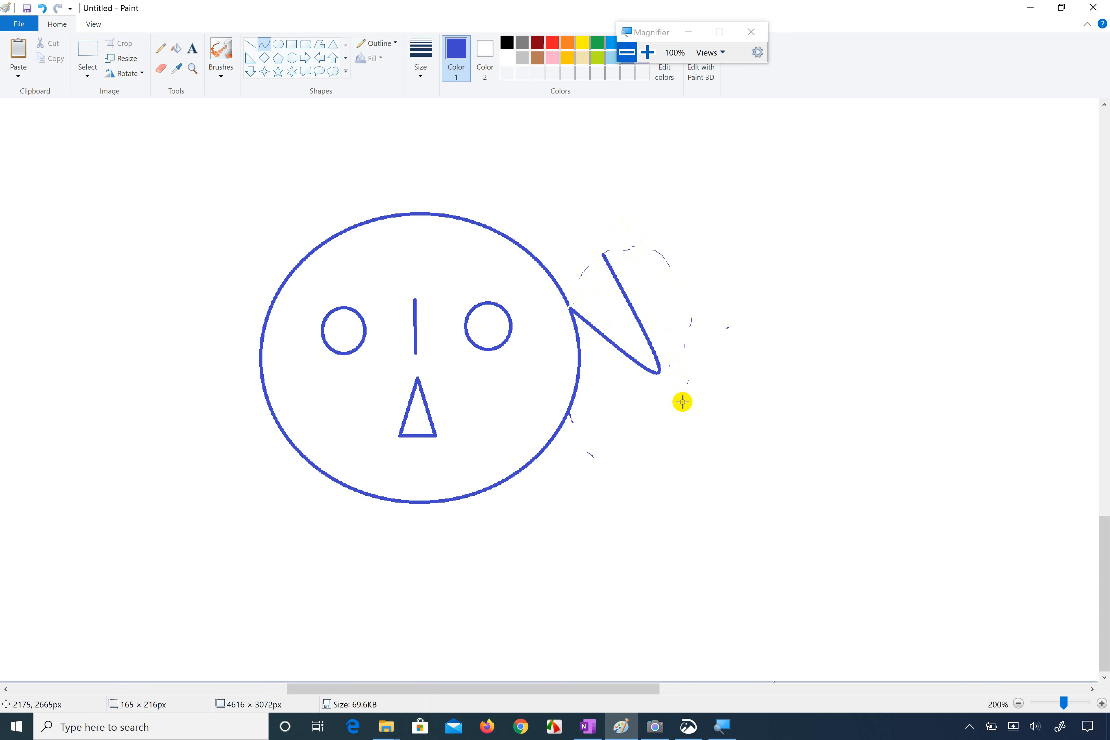
key(ctrl+z)
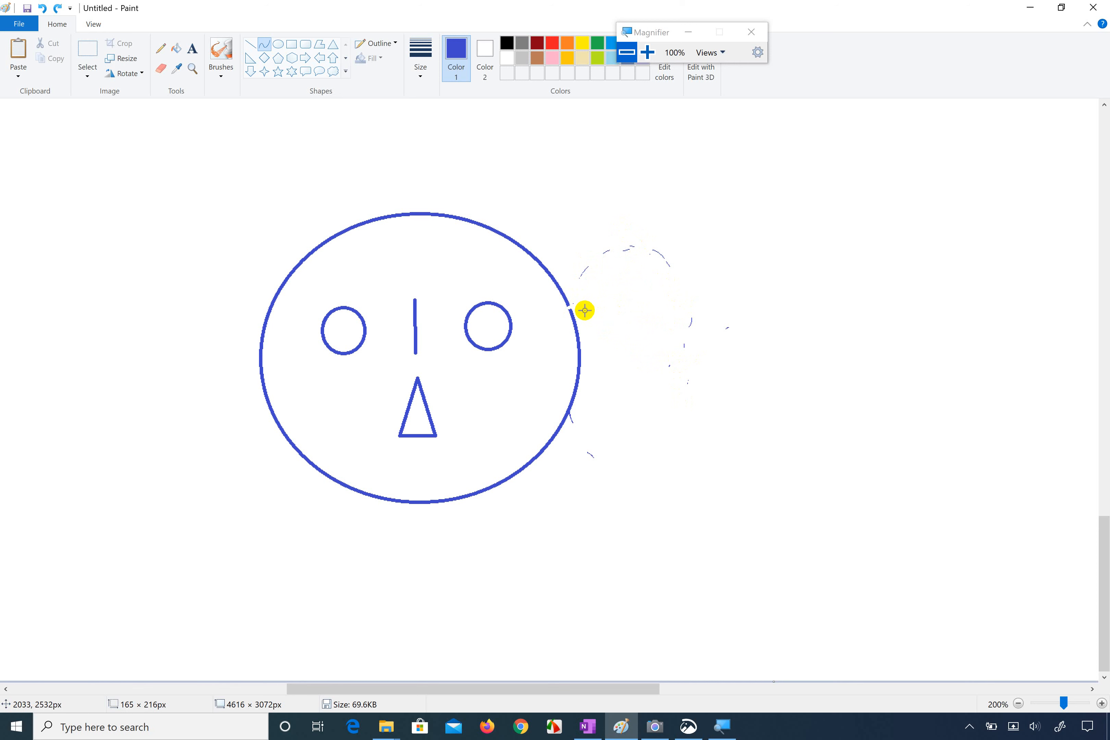
drag(572, 307, 572, 399)
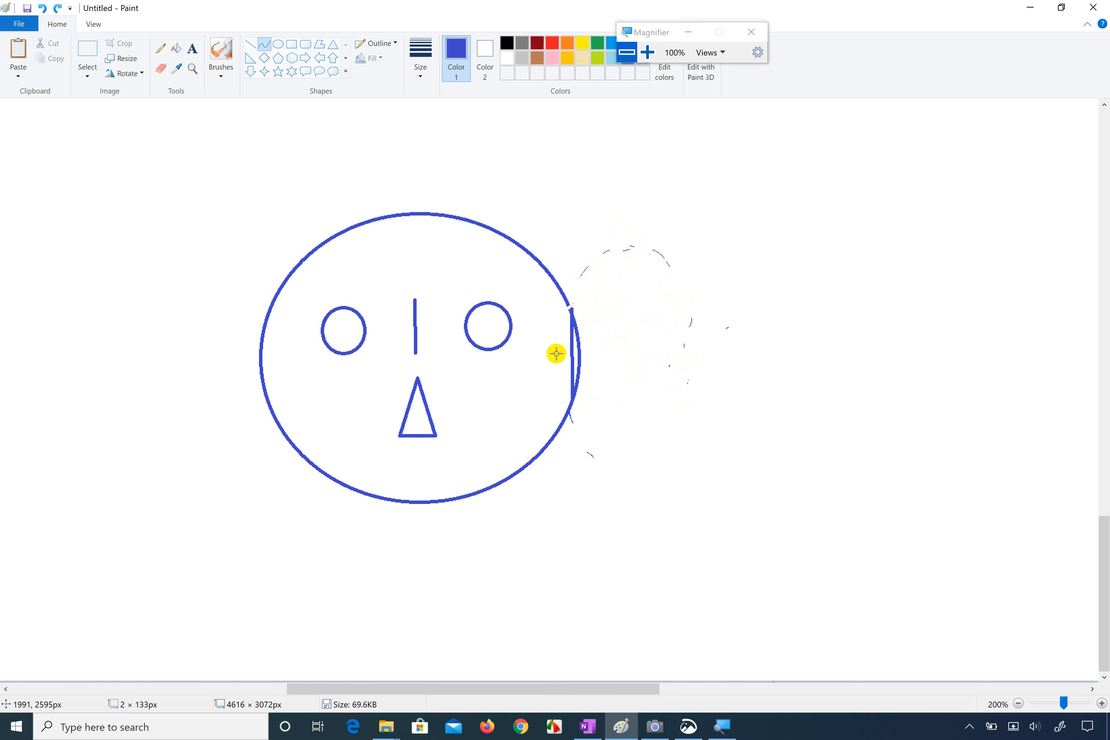
key(ctrl+z)
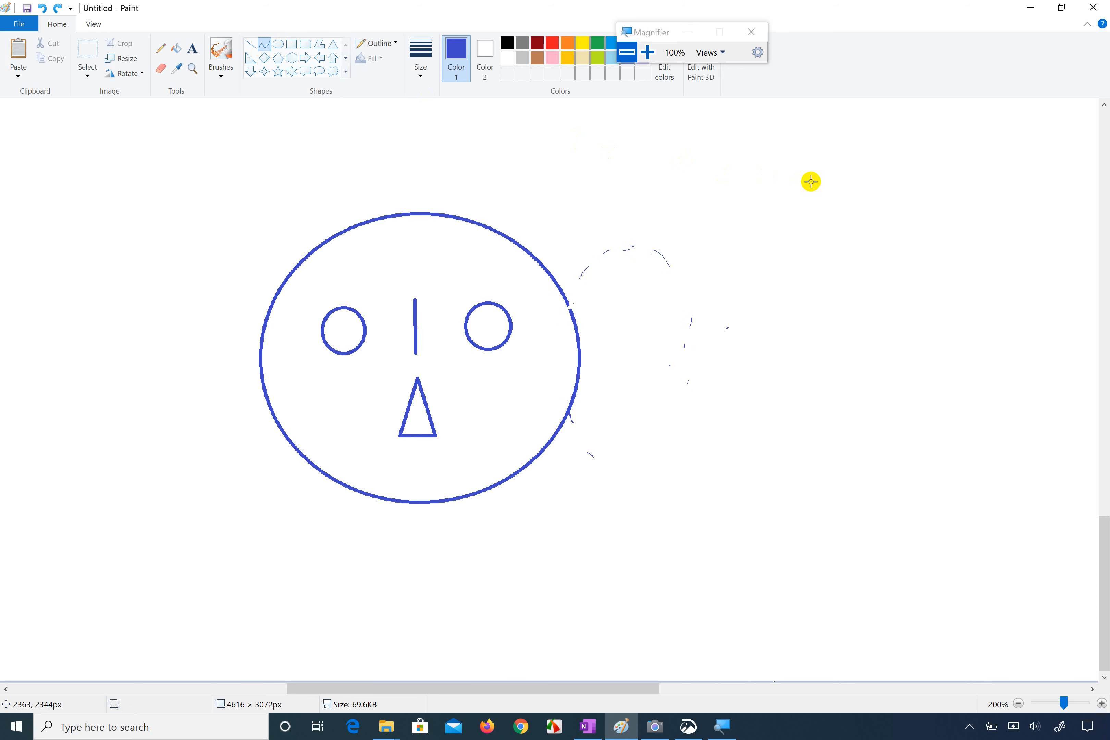
Step: Draw a practice line about 21 × 240 px in the empty area well right of the face and bend it into a curve
drag(811, 182, 798, 345)
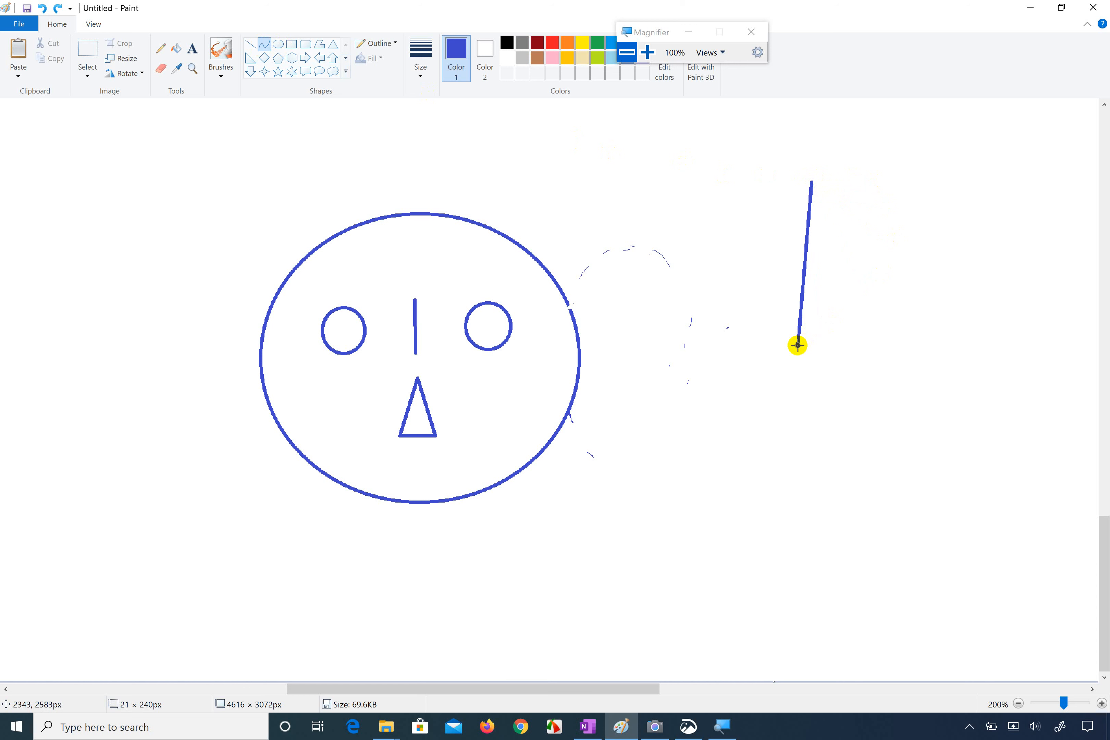
drag(806, 255, 897, 262)
drag(810, 237, 842, 249)
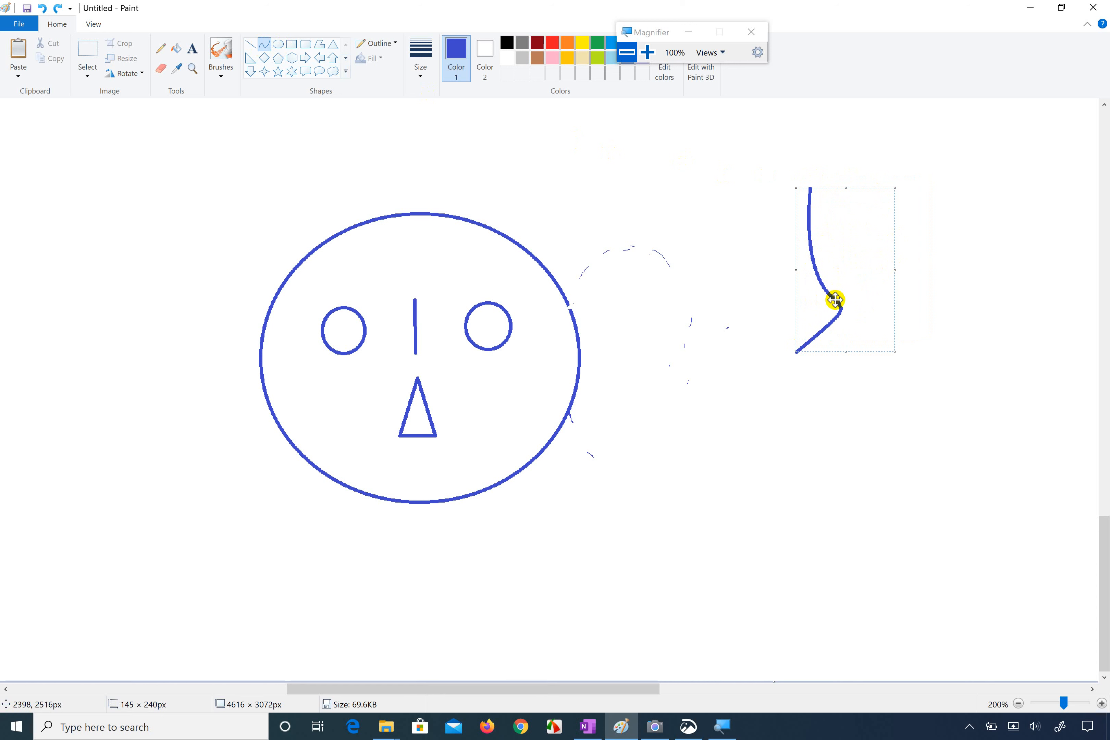
drag(835, 302, 846, 296)
click(864, 403)
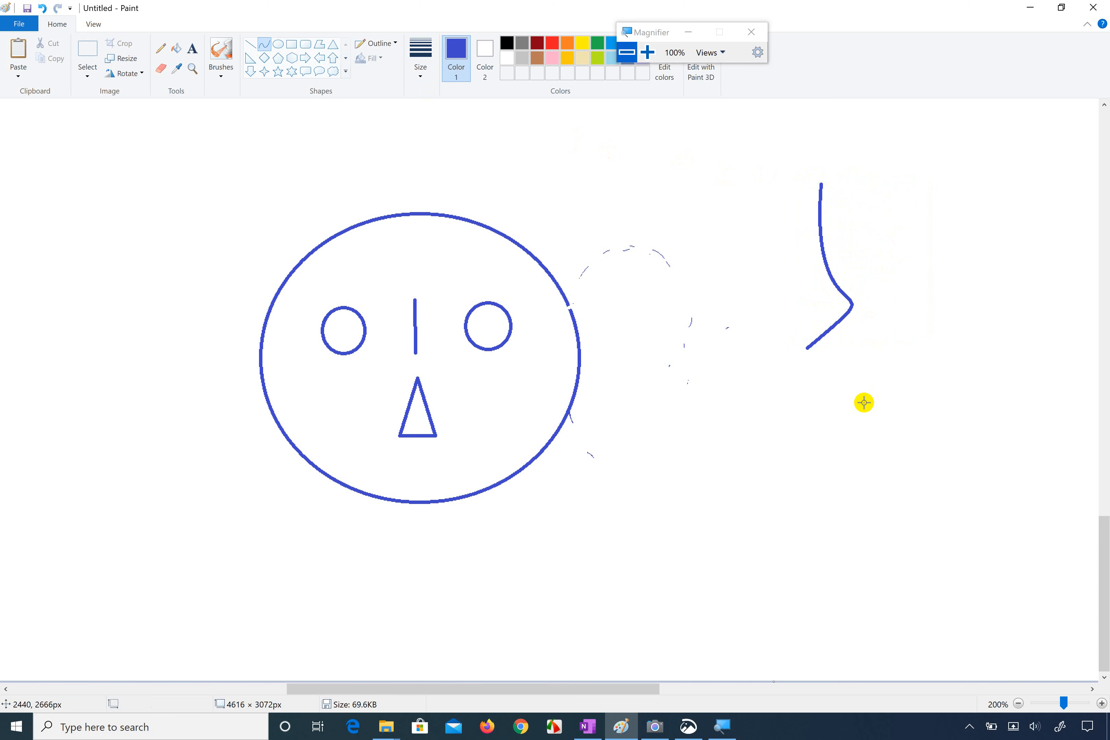
drag(828, 267, 890, 254)
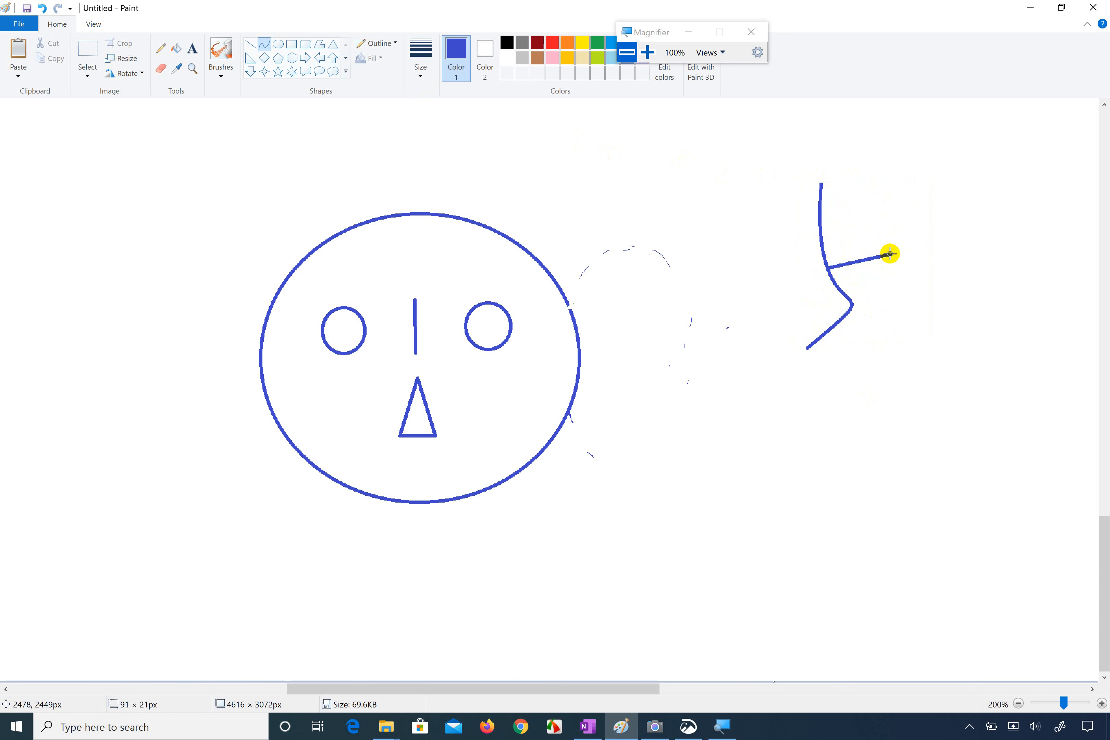
key(Escape)
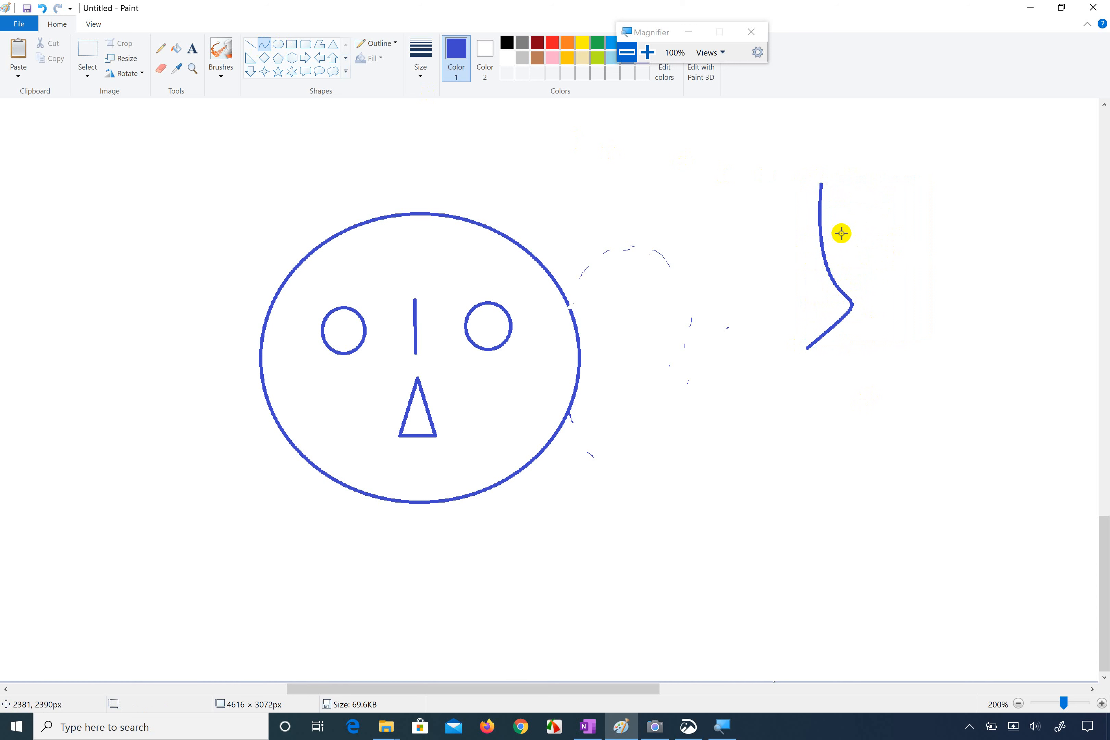
Step: Select the practice curve in the empty area and delete it
click(89, 48)
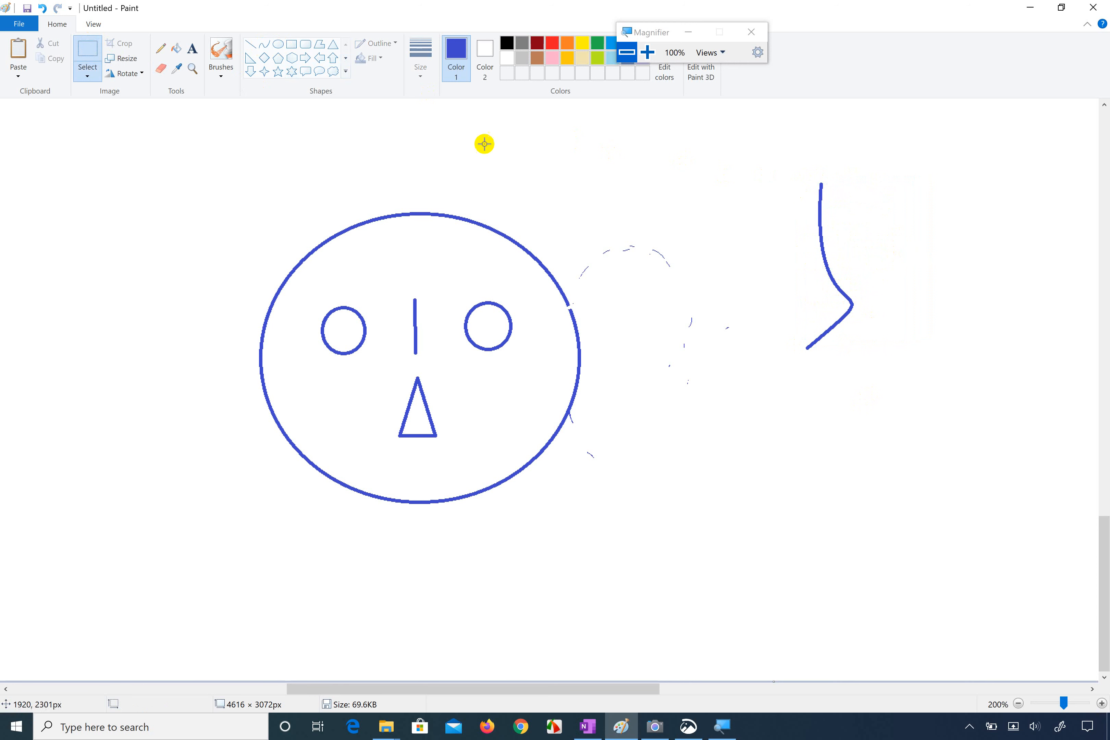
mouse_move(756, 191)
mouse_down()
mouse_move(870, 324)
mouse_move(891, 373)
mouse_up()
right_click(849, 318)
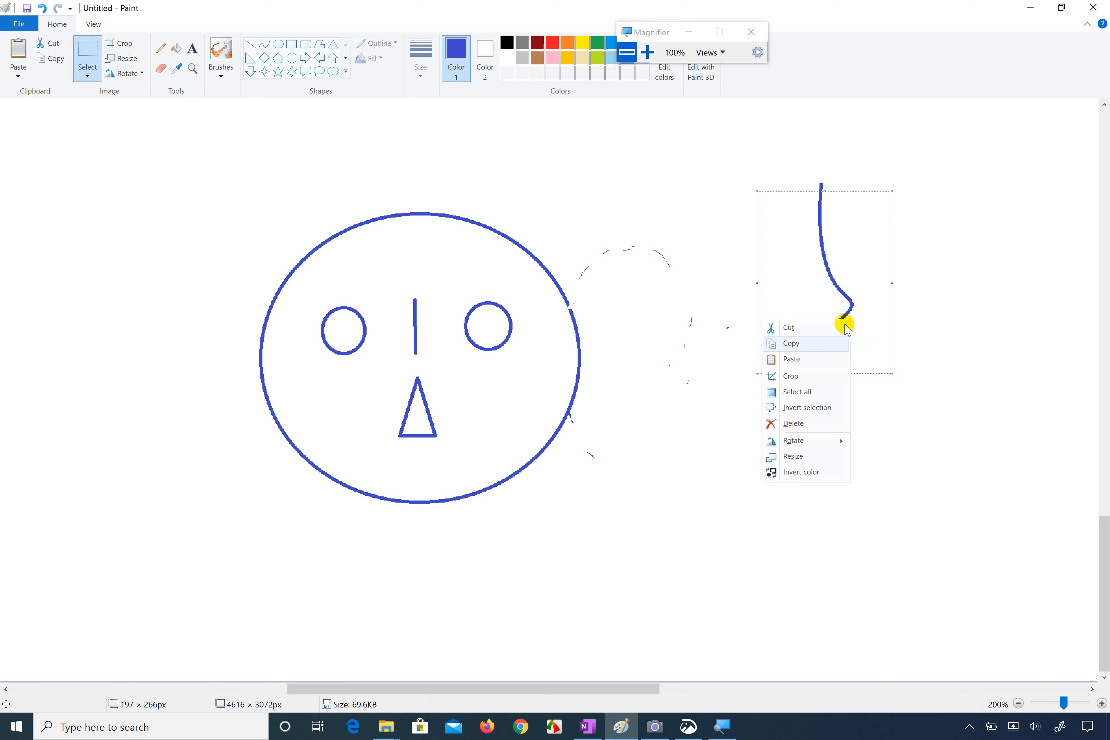
click(794, 424)
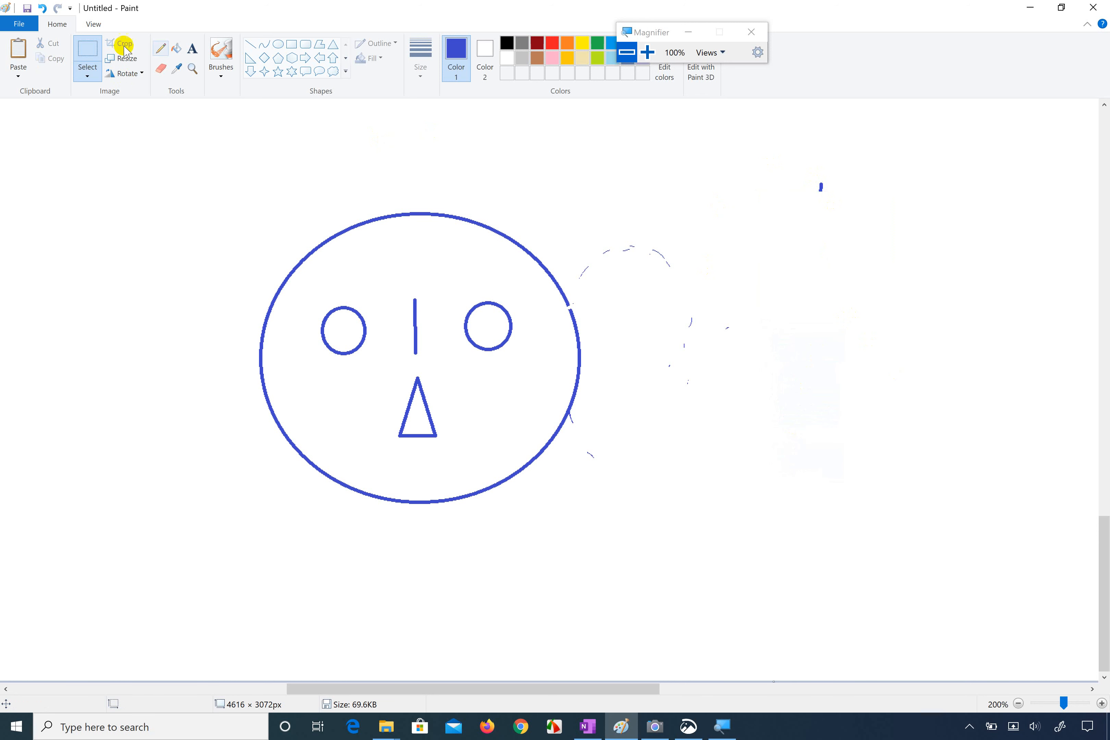
Step: Draw a vertical line about 214 px tall with the Curve tool, bend it outward into an ear, and place it on the face's right edge
click(264, 45)
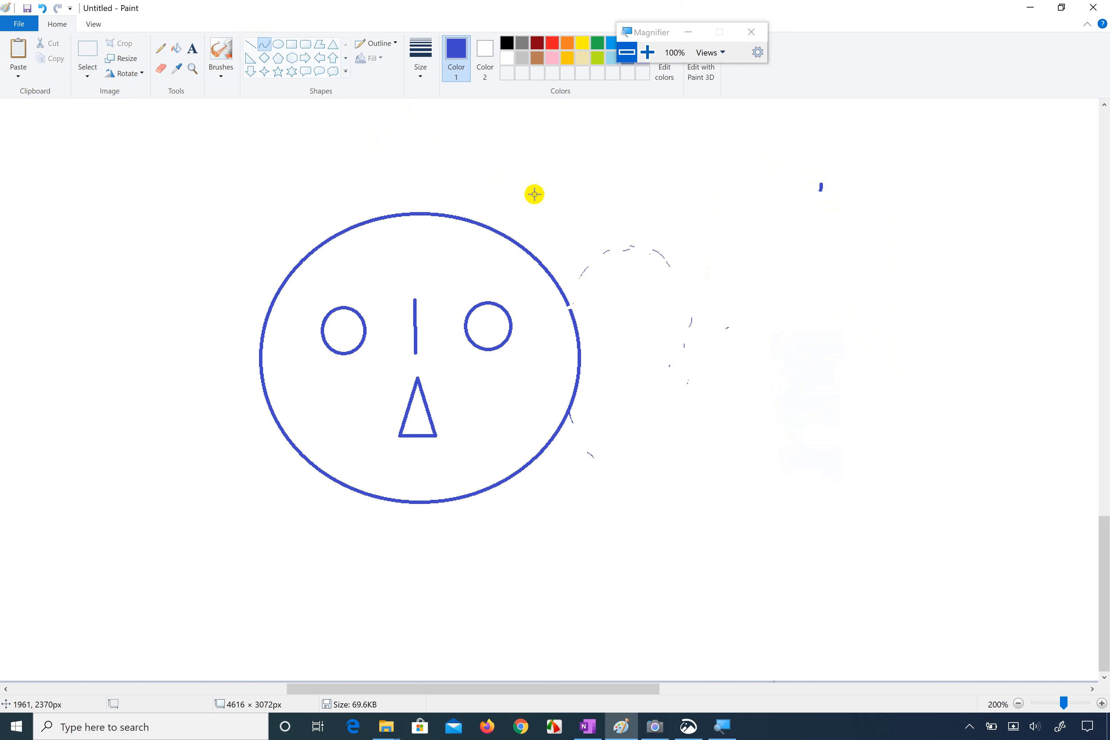
drag(729, 256, 735, 402)
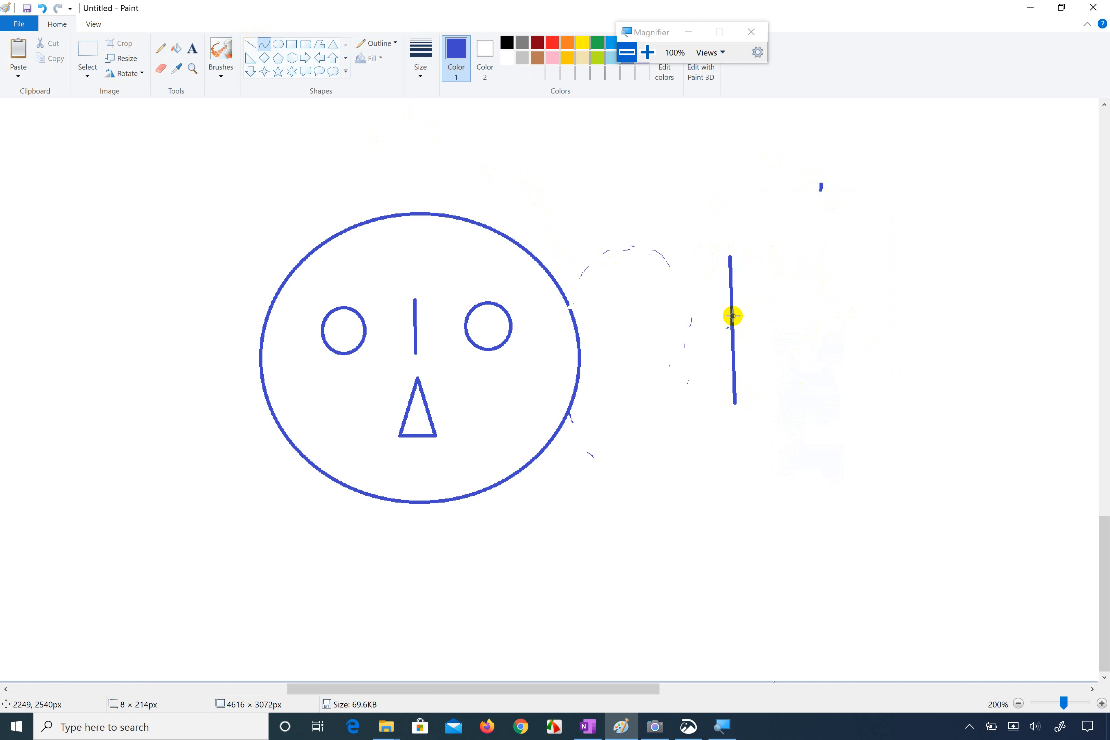
drag(733, 315, 842, 408)
drag(808, 323, 639, 337)
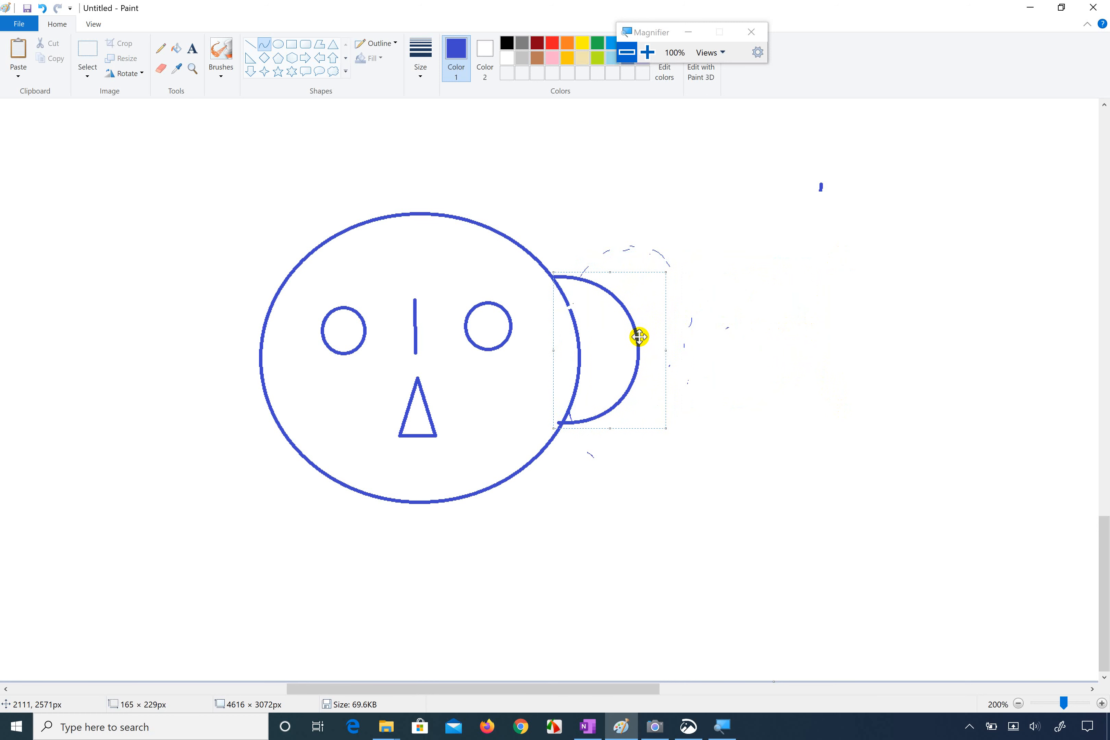
click(182, 229)
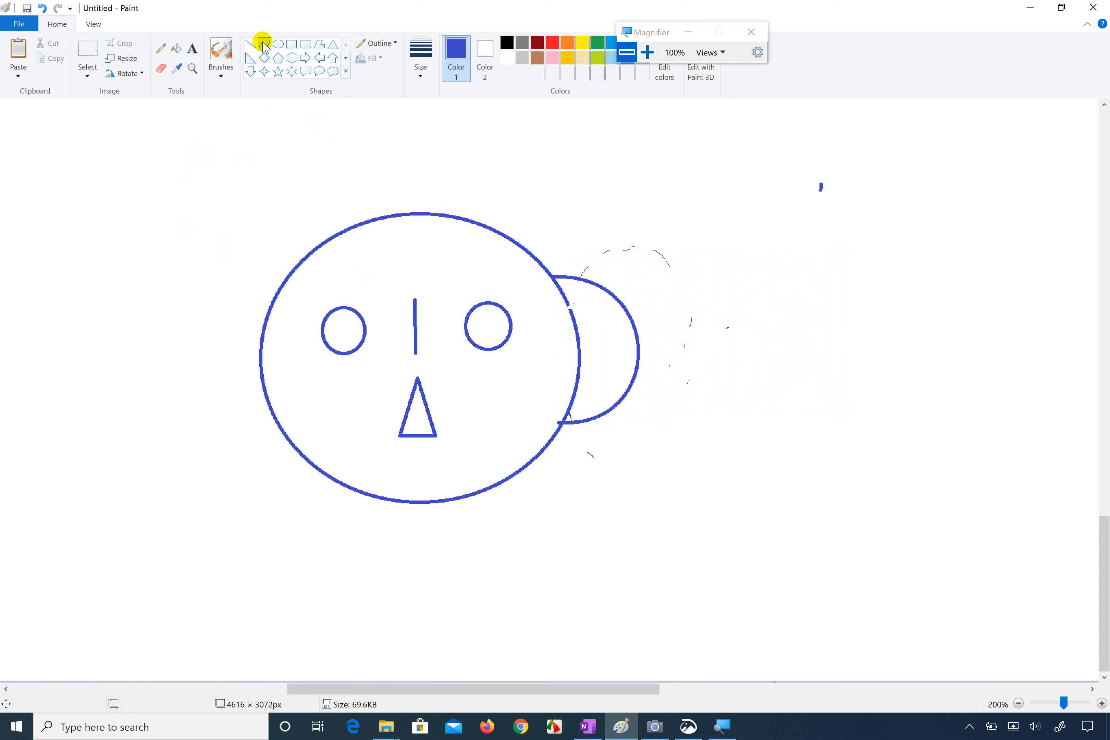
Step: Draw a mirrored ear curve about 123 × 197 px and place it against the face's left edge
mouse_move(123, 256)
mouse_down()
mouse_move(121, 387)
mouse_move(124, 323)
mouse_move(48, 330)
mouse_move(37, 302)
mouse_move(71, 347)
mouse_move(44, 371)
mouse_up()
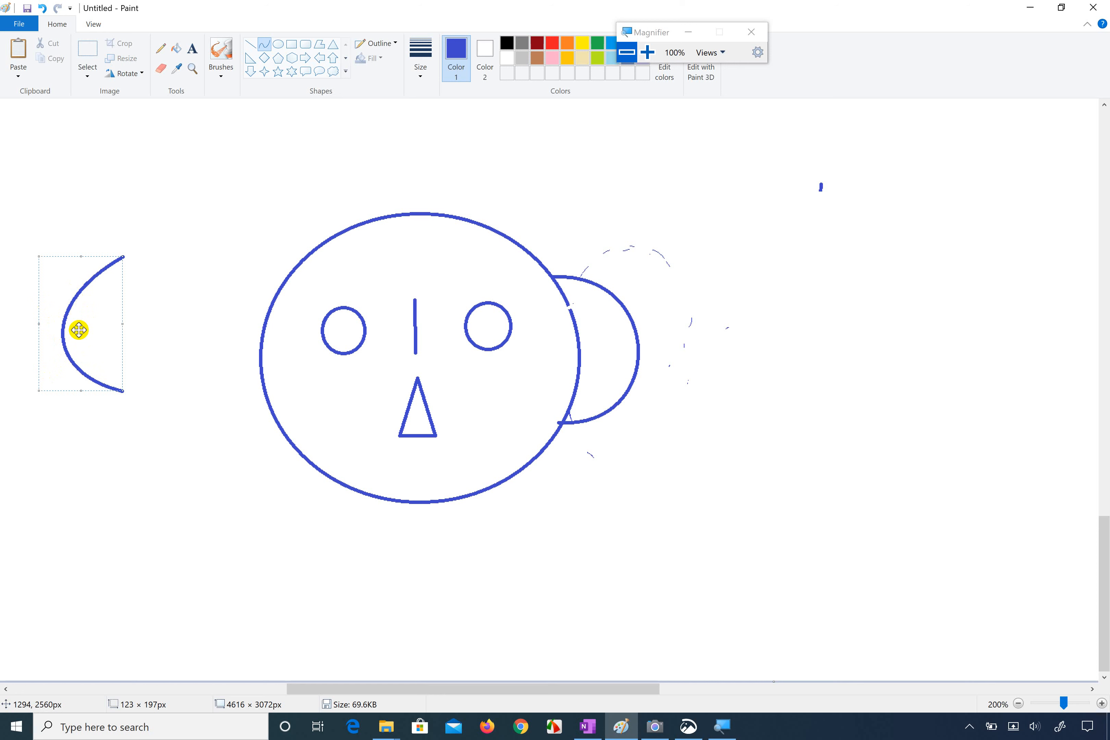
drag(79, 329, 237, 368)
click(136, 319)
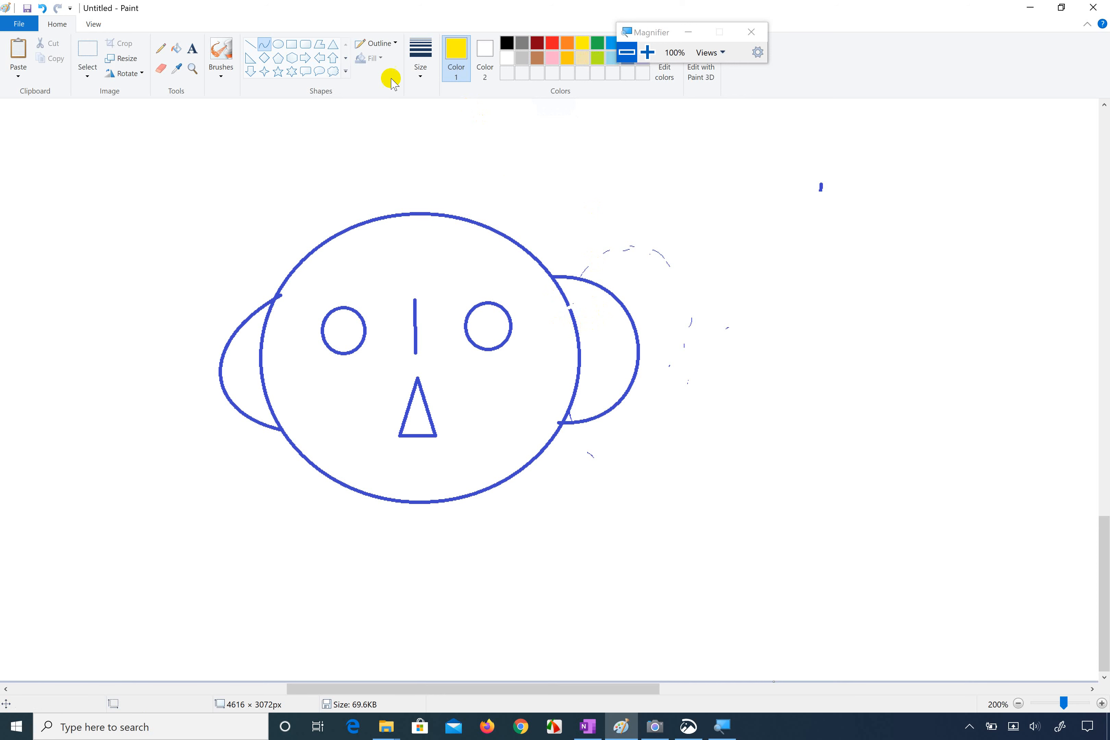
Step: Enlarge the screen to 200% with Magnifier and fill the face and the adjoining right ear with green
click(177, 49)
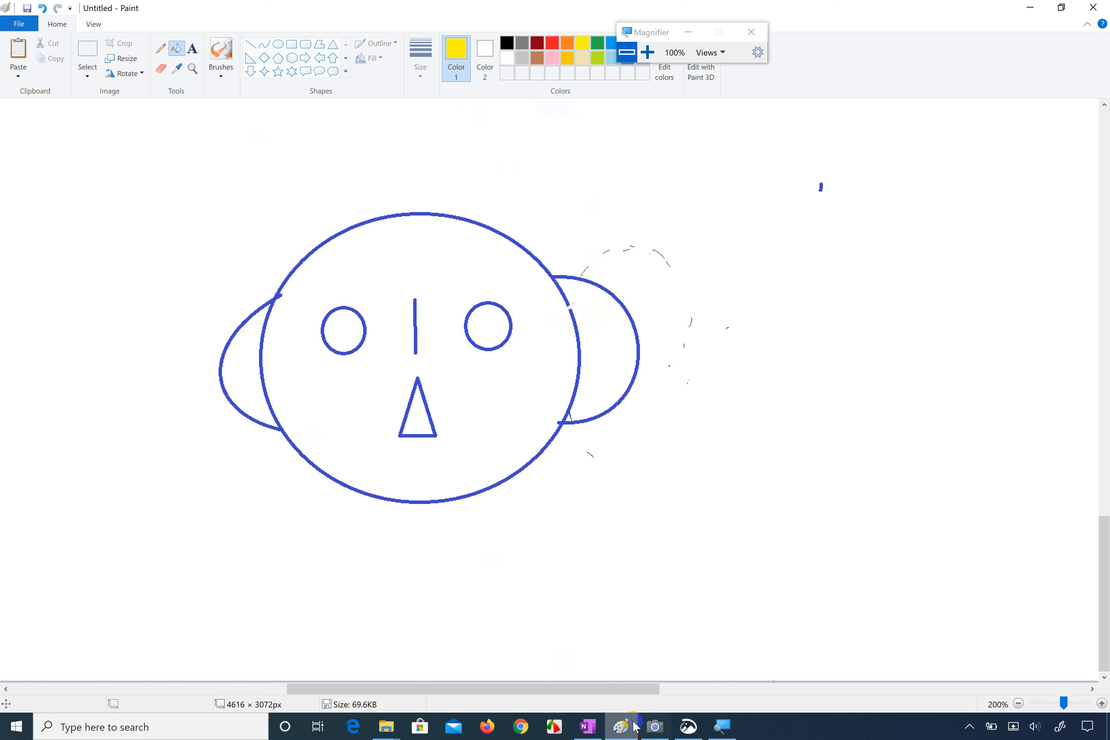
click(722, 726)
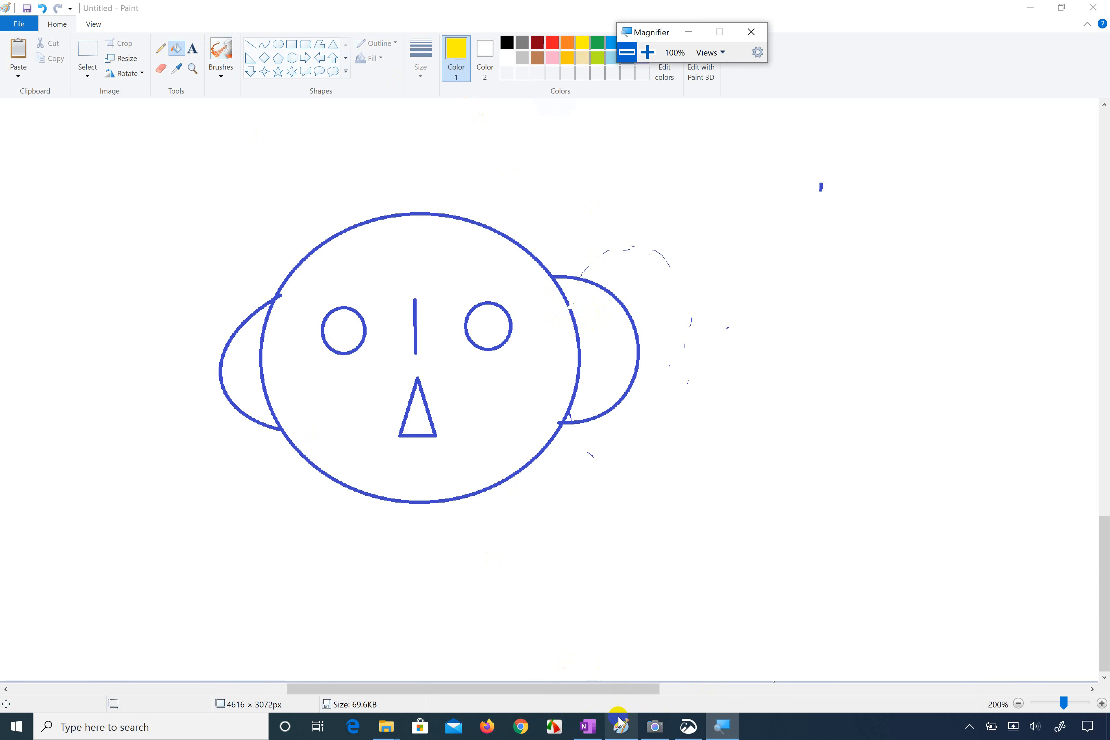
click(729, 733)
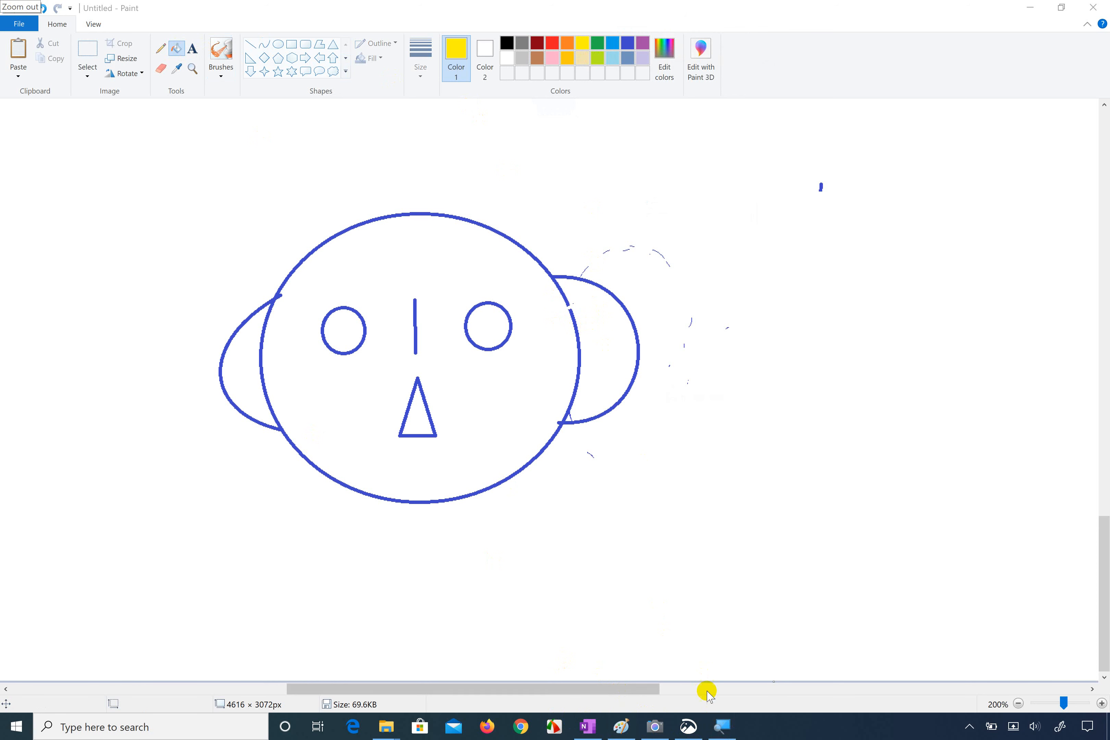
click(722, 727)
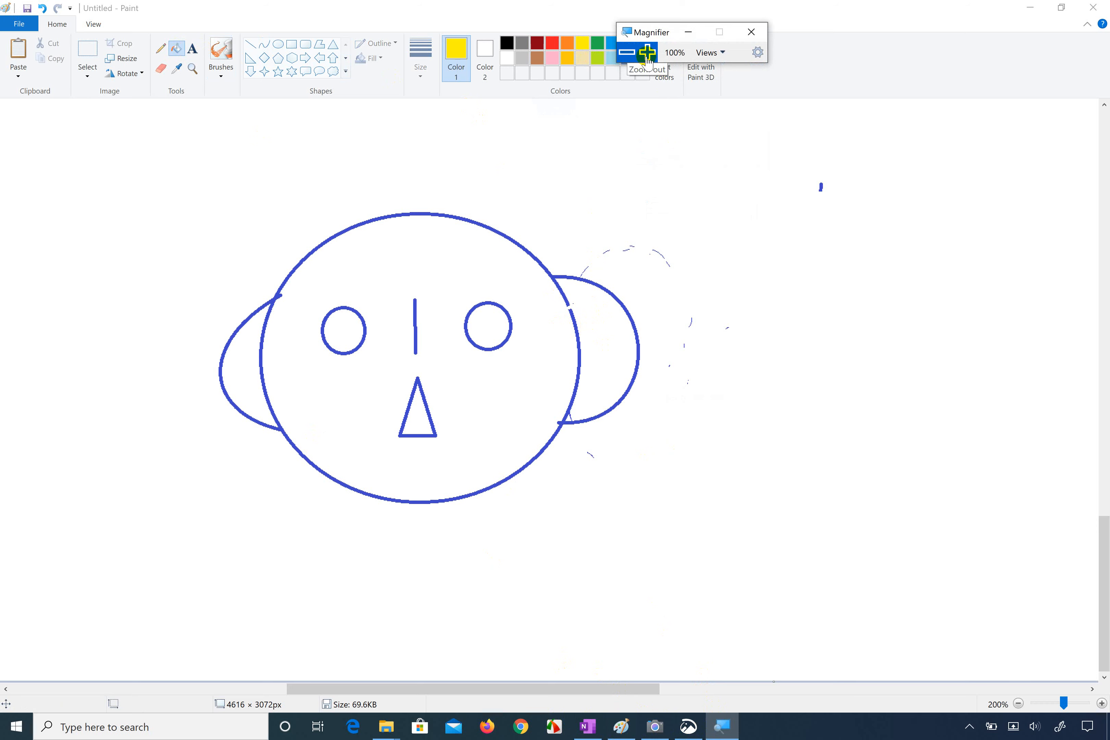
click(647, 53)
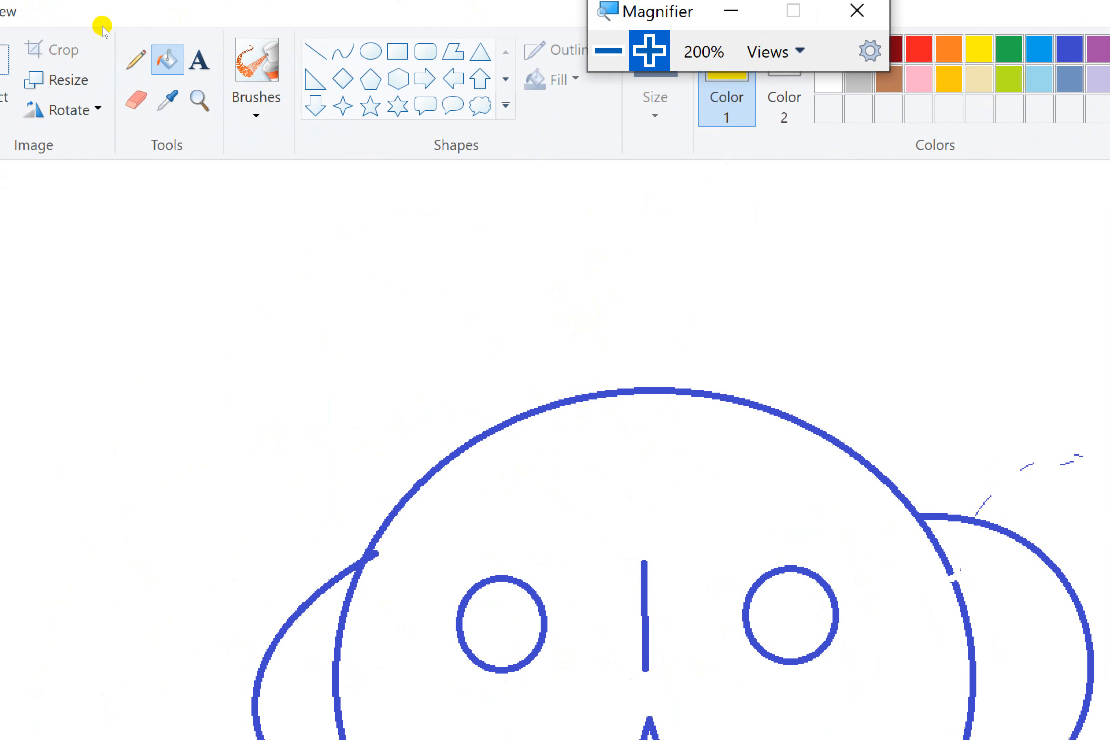
click(164, 52)
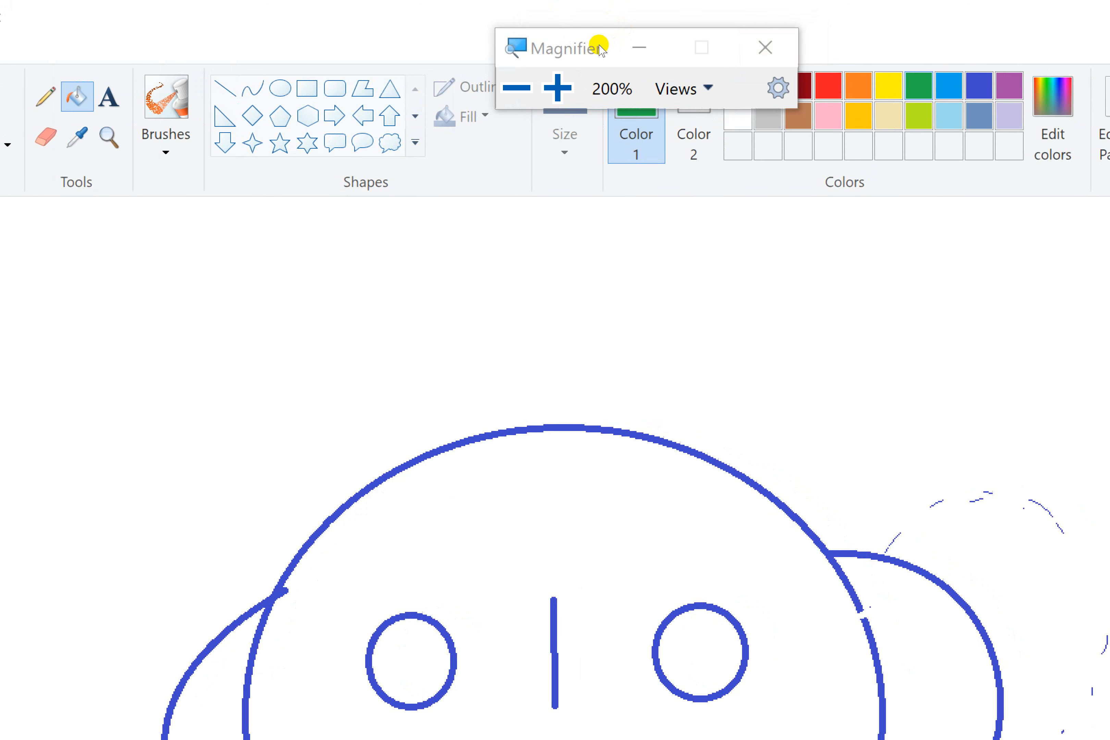
click(431, 263)
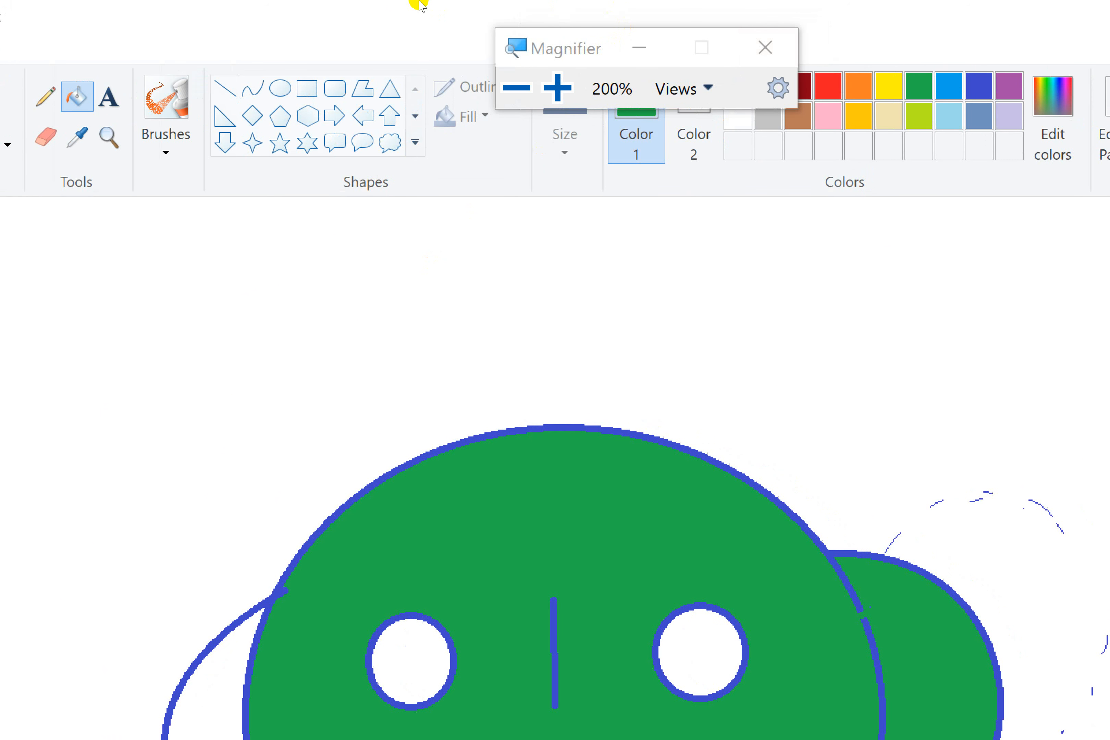
Step: Return Magnifier to 100% clear of the color palette and refill the face and adjoining right ear with pink
click(394, 40)
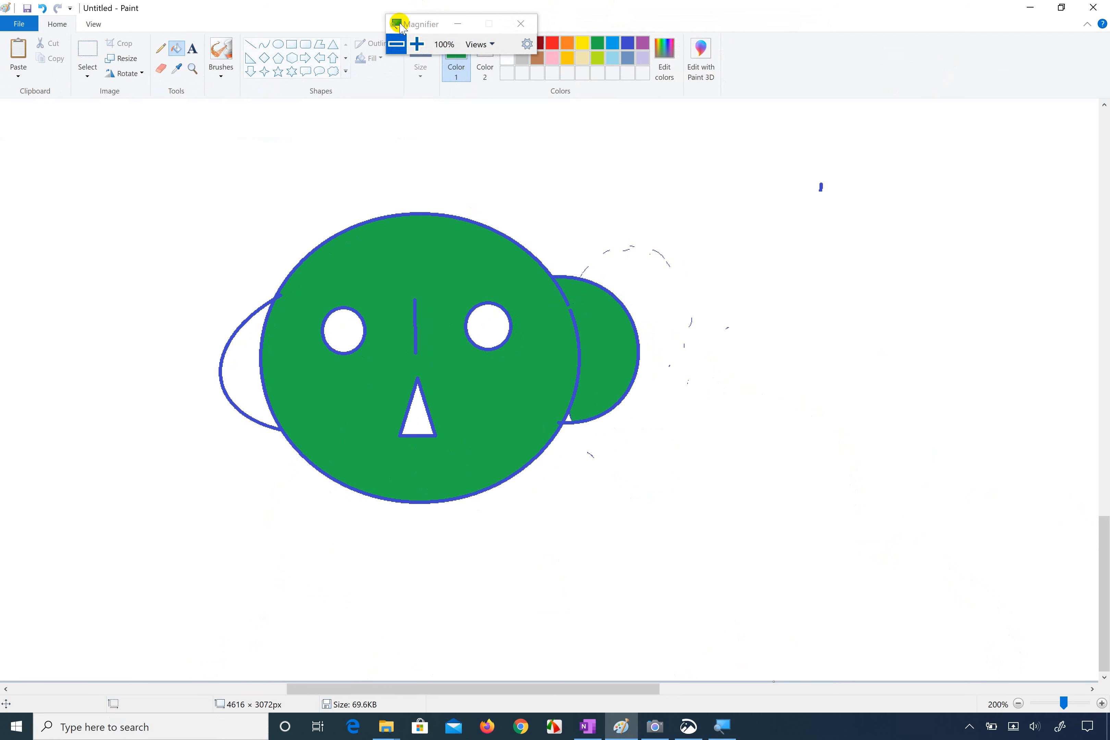
drag(416, 30, 768, 119)
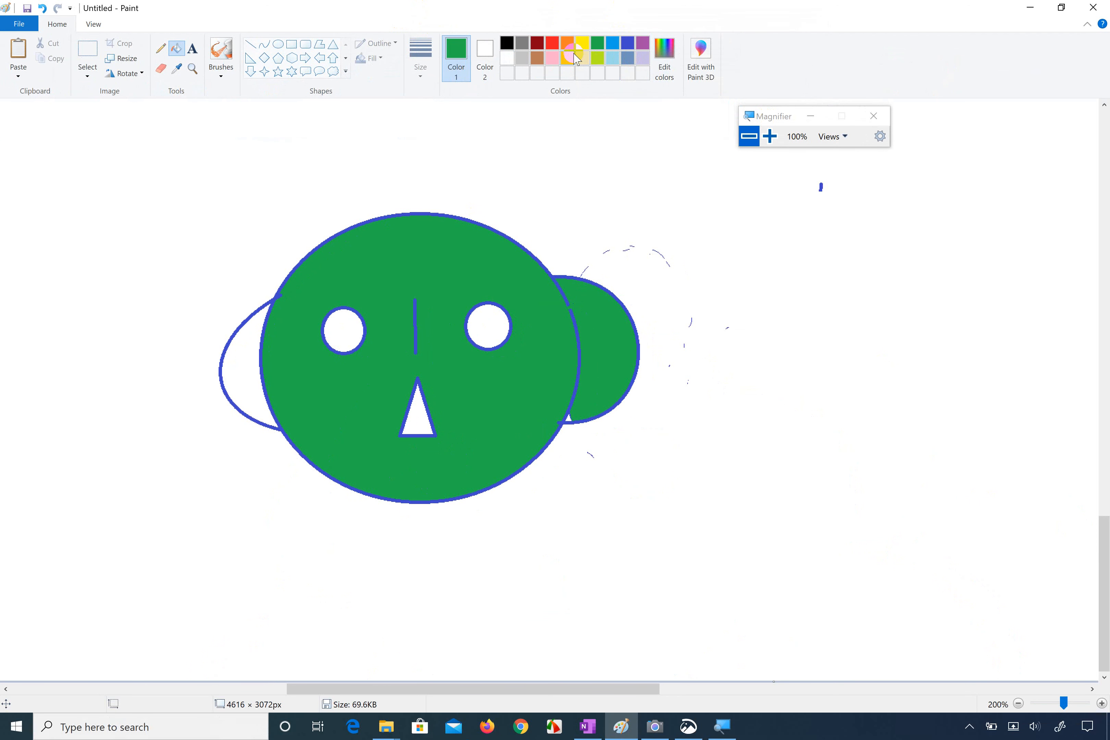
click(554, 59)
click(475, 256)
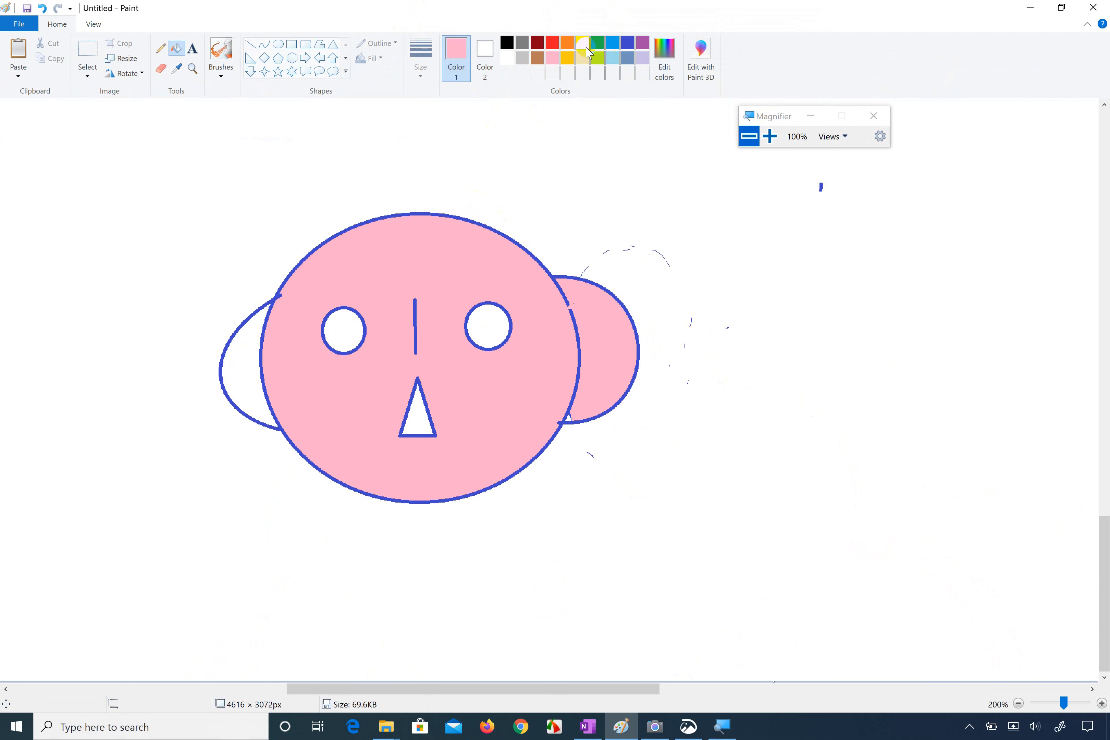
Step: Fill the face and both ears with yellow
click(592, 315)
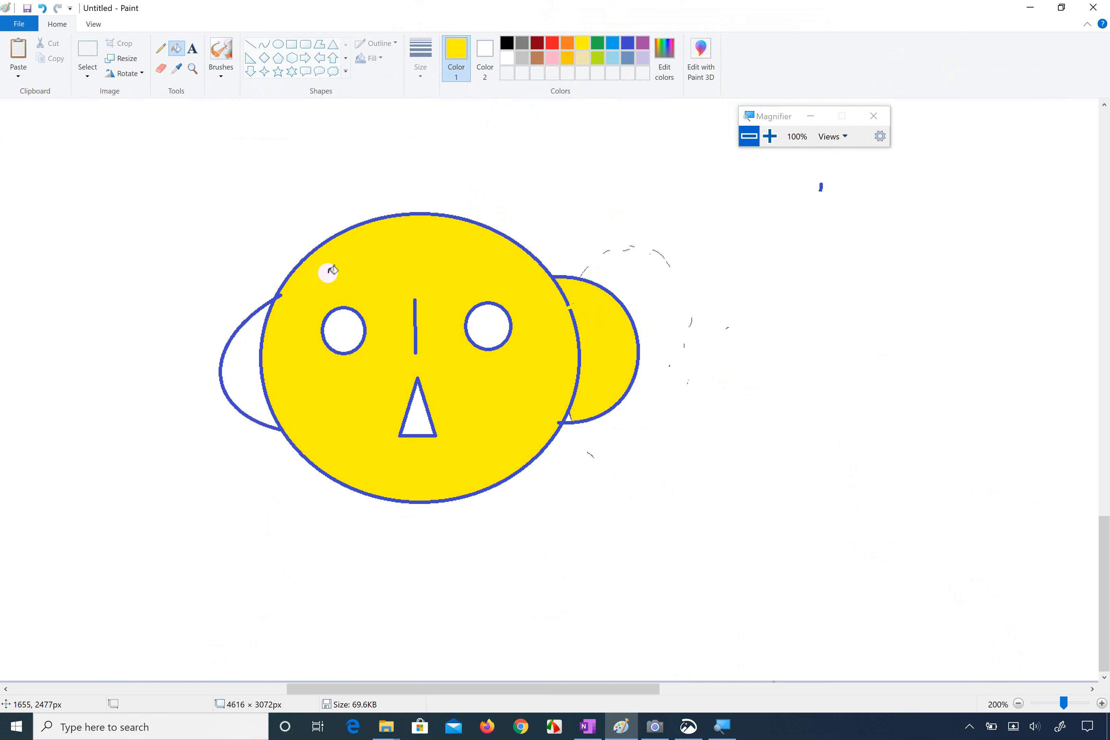
click(242, 354)
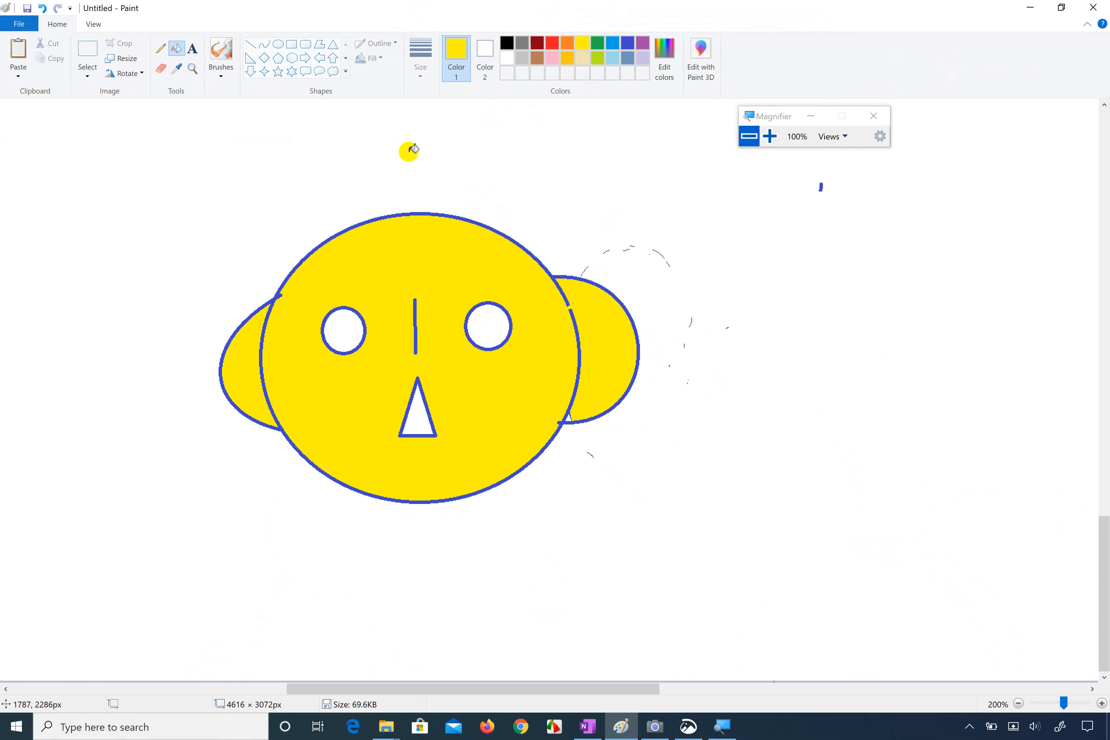
Step: Refill the face and the adjoining right ear with pink
click(552, 59)
click(426, 267)
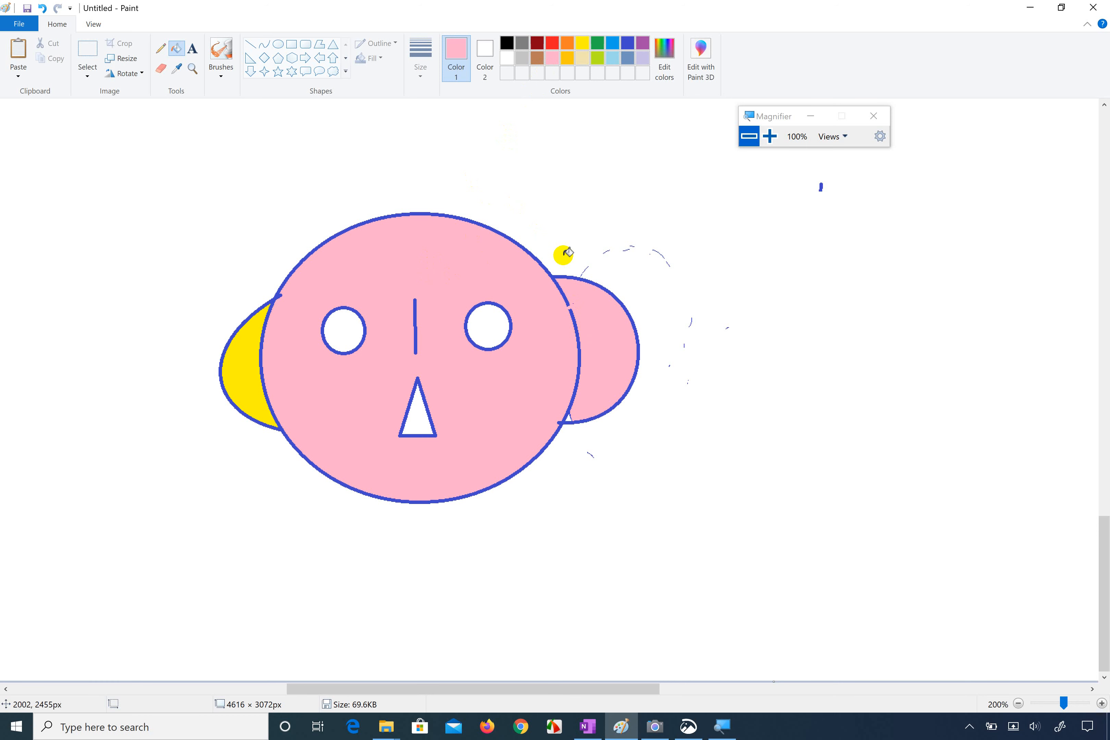
Step: Close the small gap in the face outline beside the right ear with blue Pencil strokes
scroll(580, 334, up, 4)
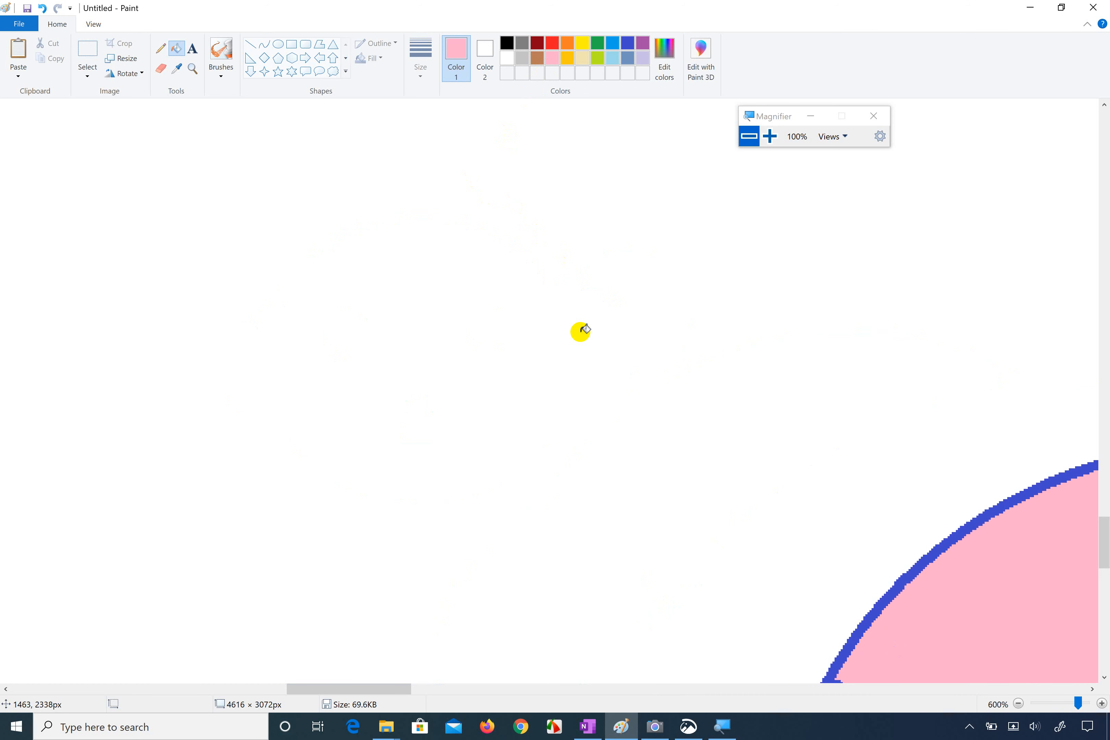
scroll(580, 331, right, 5)
scroll(581, 332, down, 6)
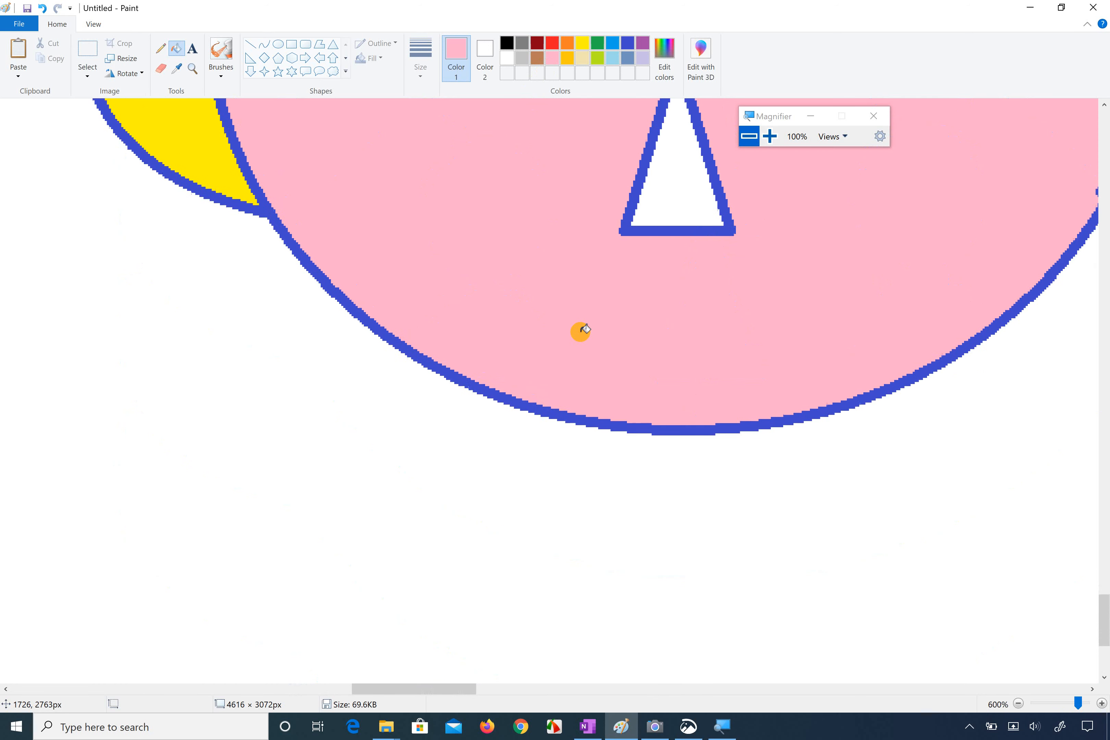
scroll(581, 331, up, 8)
scroll(581, 330, down, 2)
scroll(581, 331, right, 2)
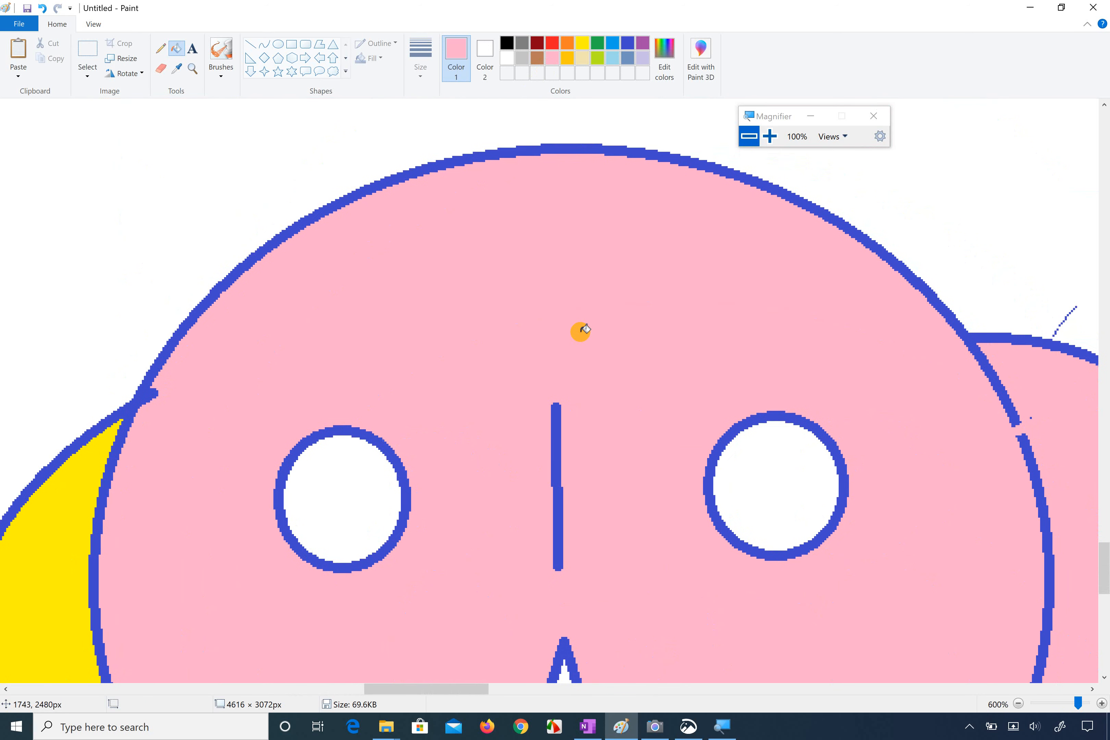
scroll(581, 330, right, 2)
scroll(581, 330, down, 6)
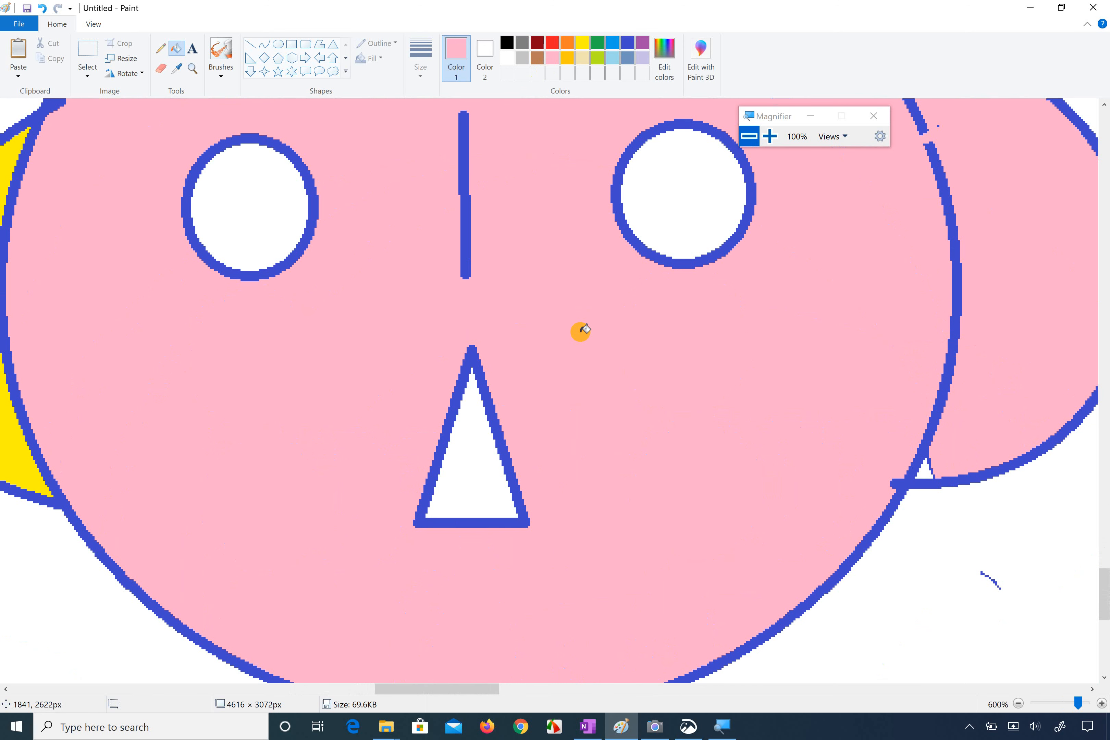
scroll(581, 331, up, 3)
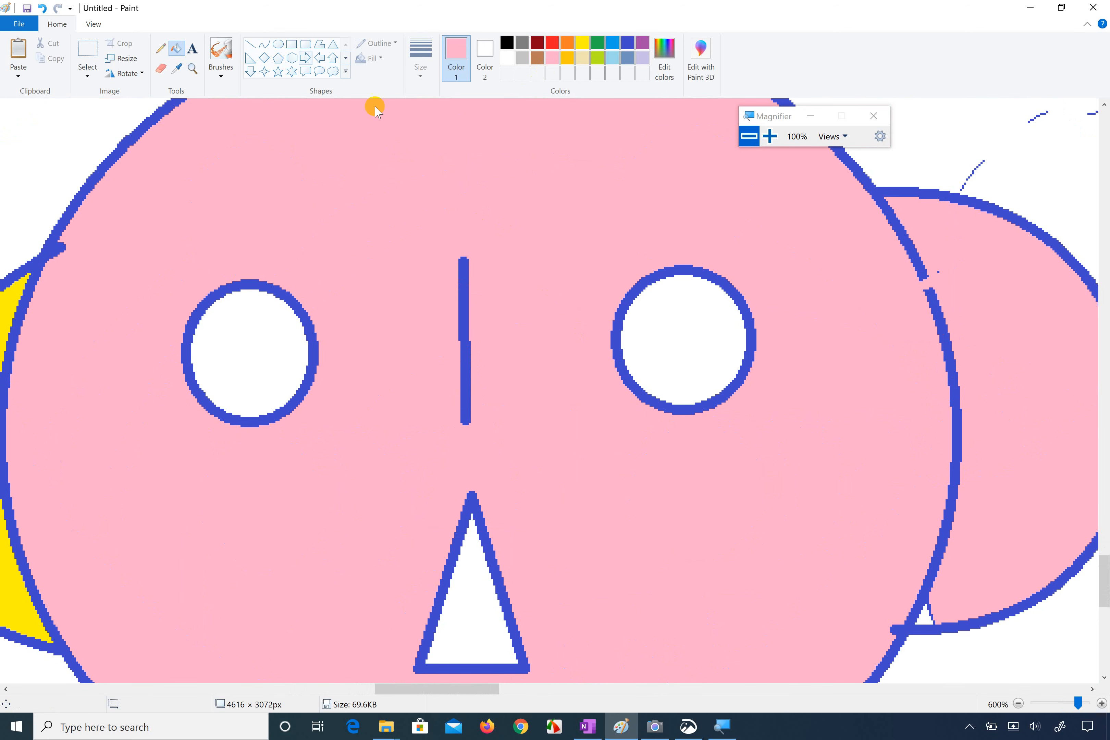
click(162, 48)
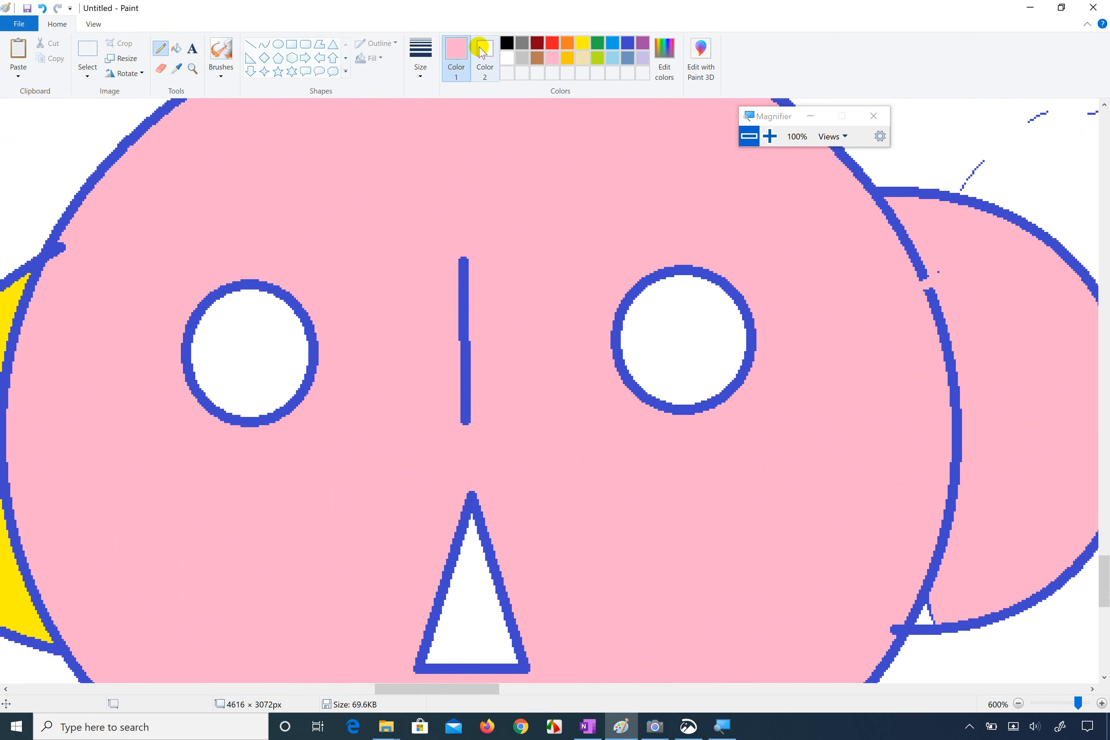
click(627, 43)
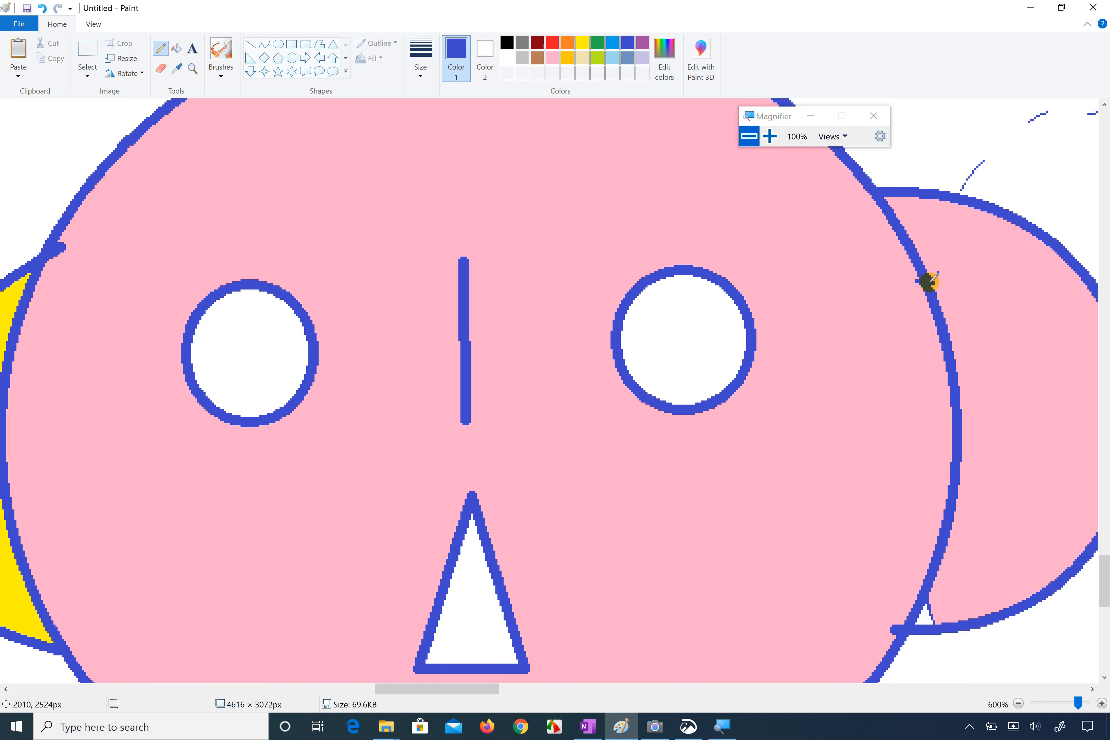
Step: Fill the right ear with yellow so it matches the left ear
click(582, 43)
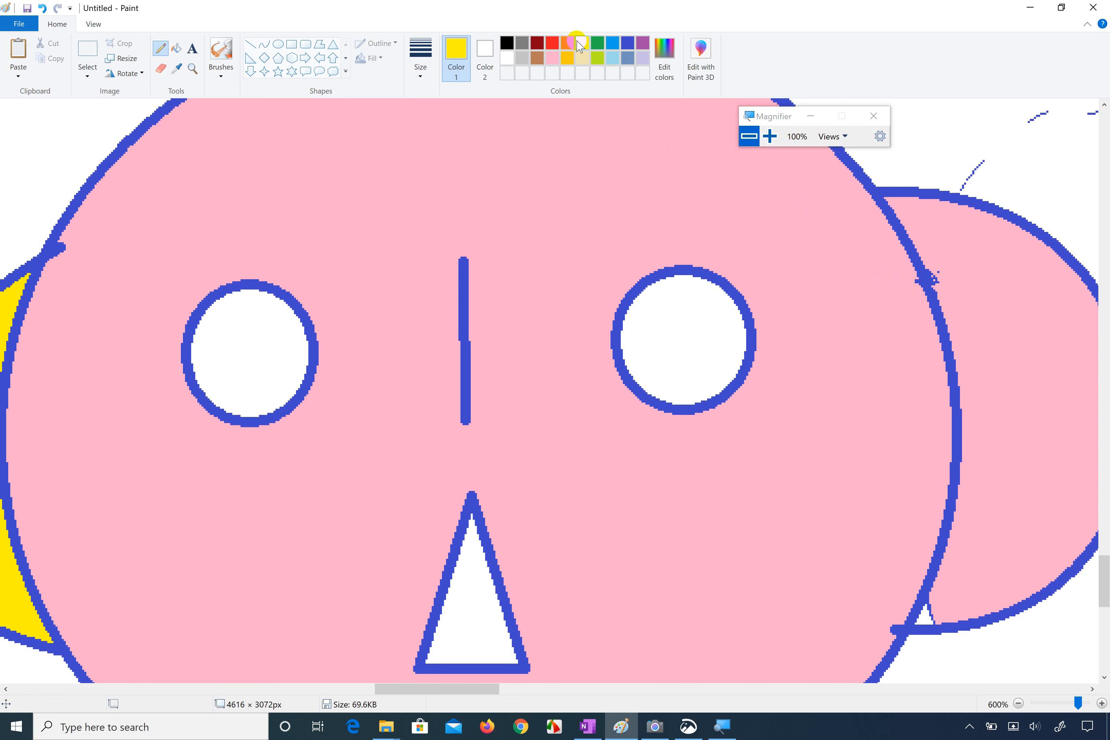
click(1006, 298)
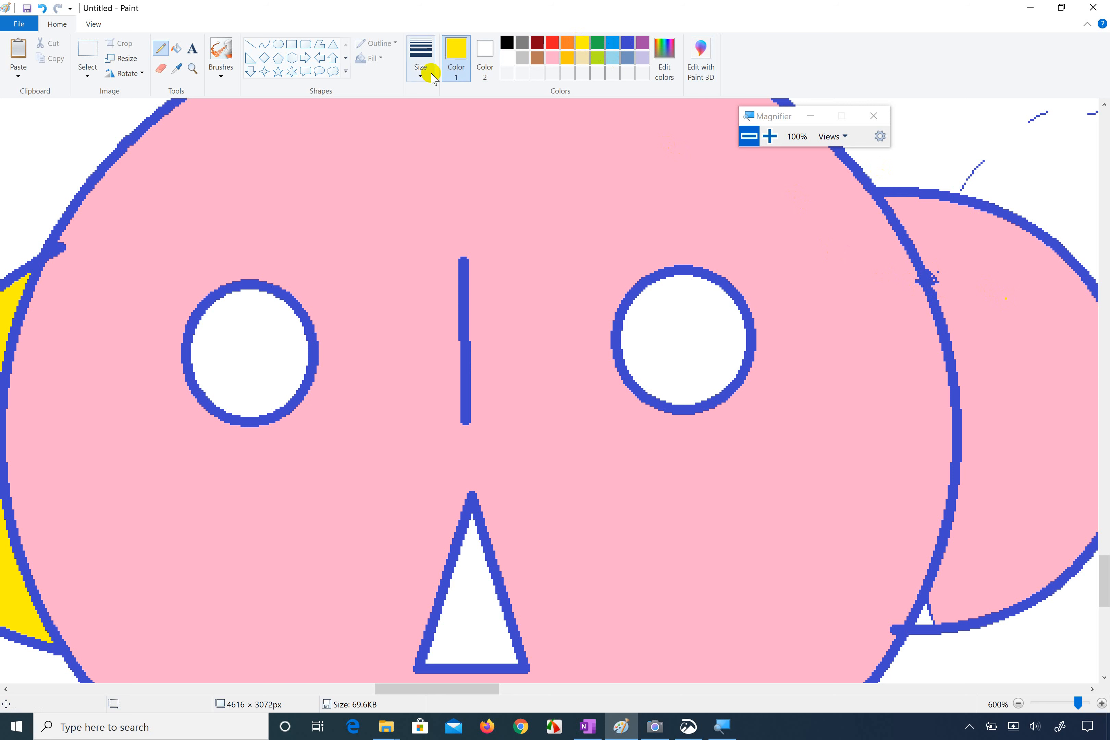
click(176, 47)
click(1006, 309)
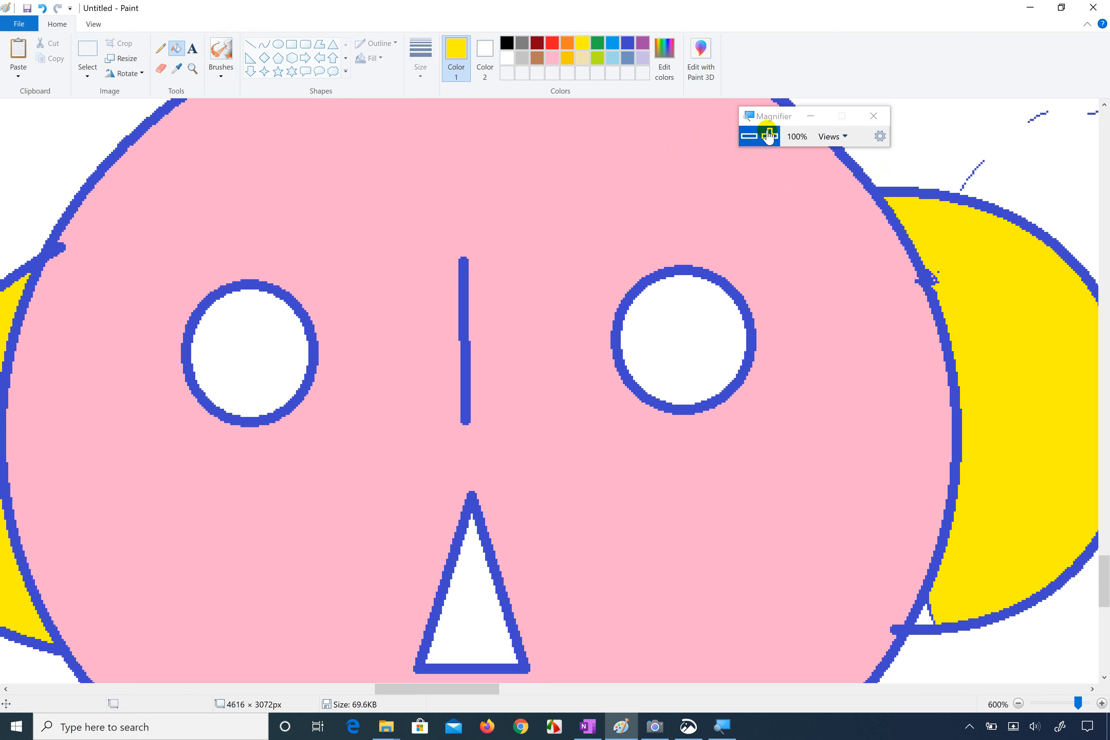
click(93, 24)
click(47, 50)
click(47, 50)
click(47, 50)
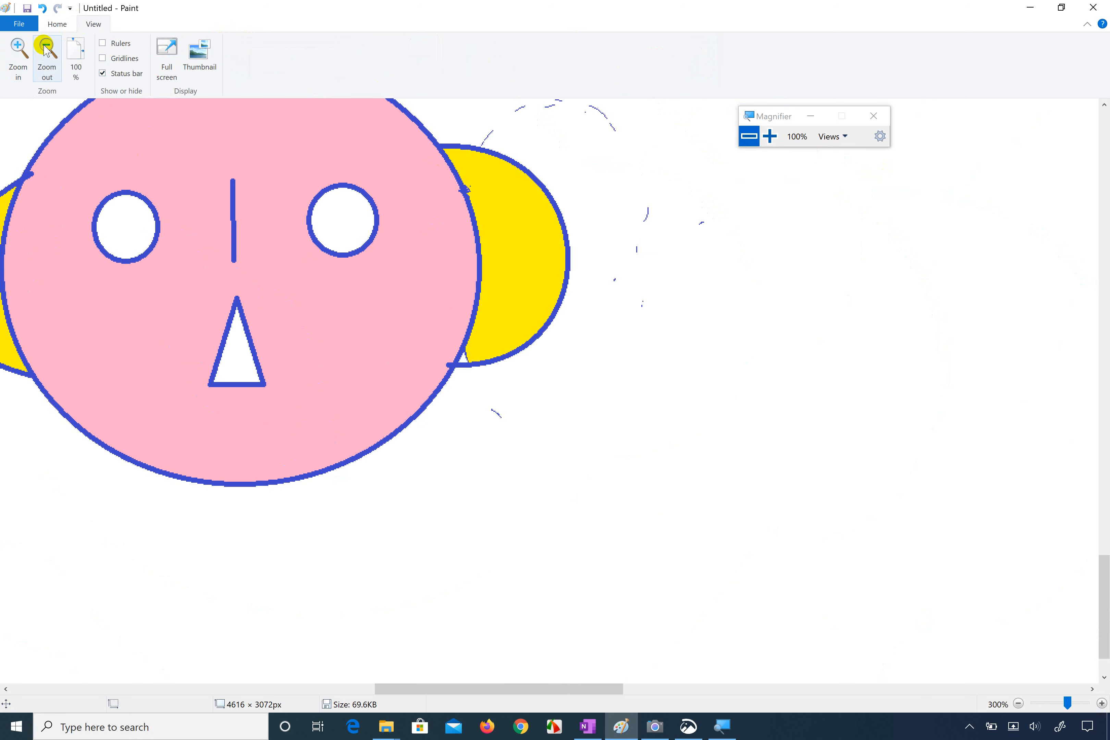
click(47, 50)
scroll(187, 222, left, 3)
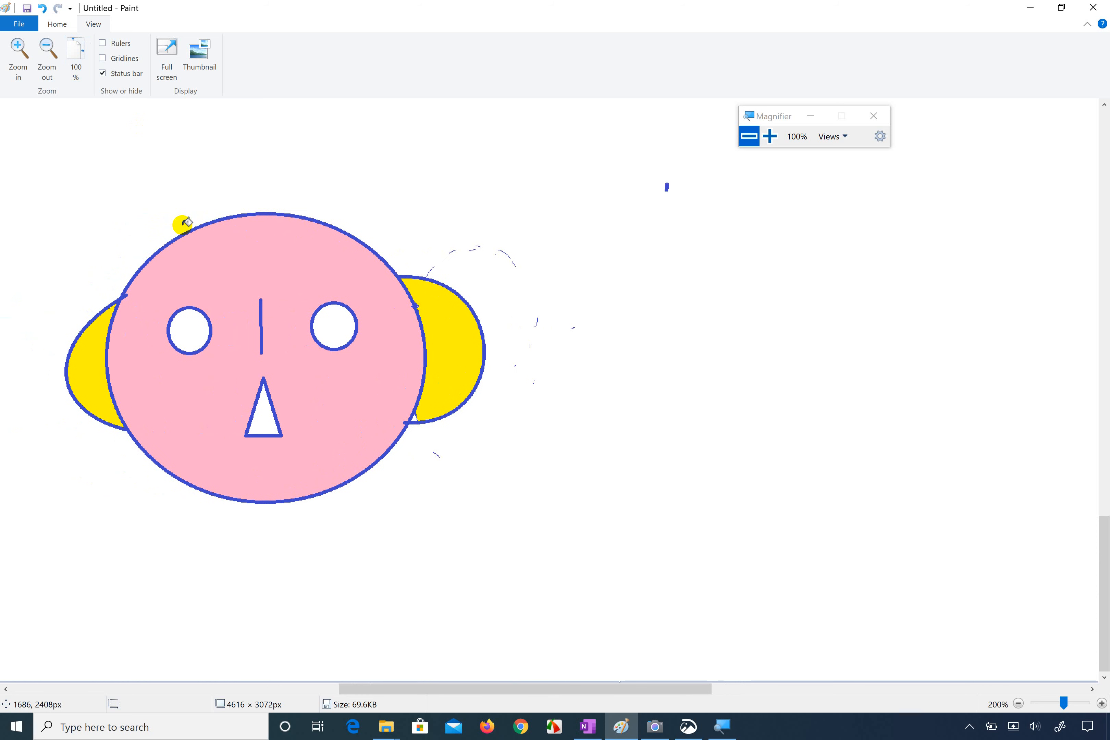